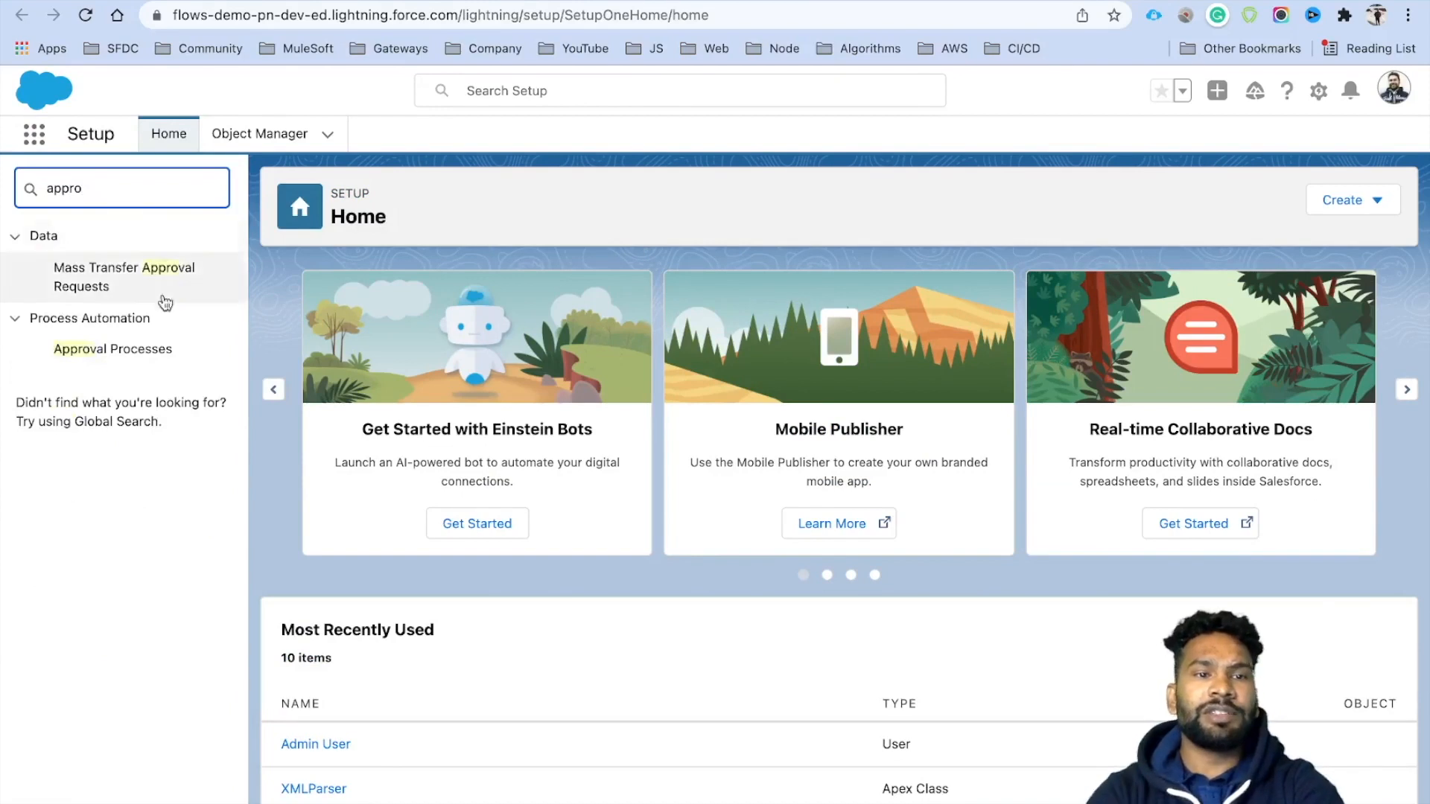
- Find the Opportunity object in Object Manager and open its Fields & Relationships
click(114, 356)
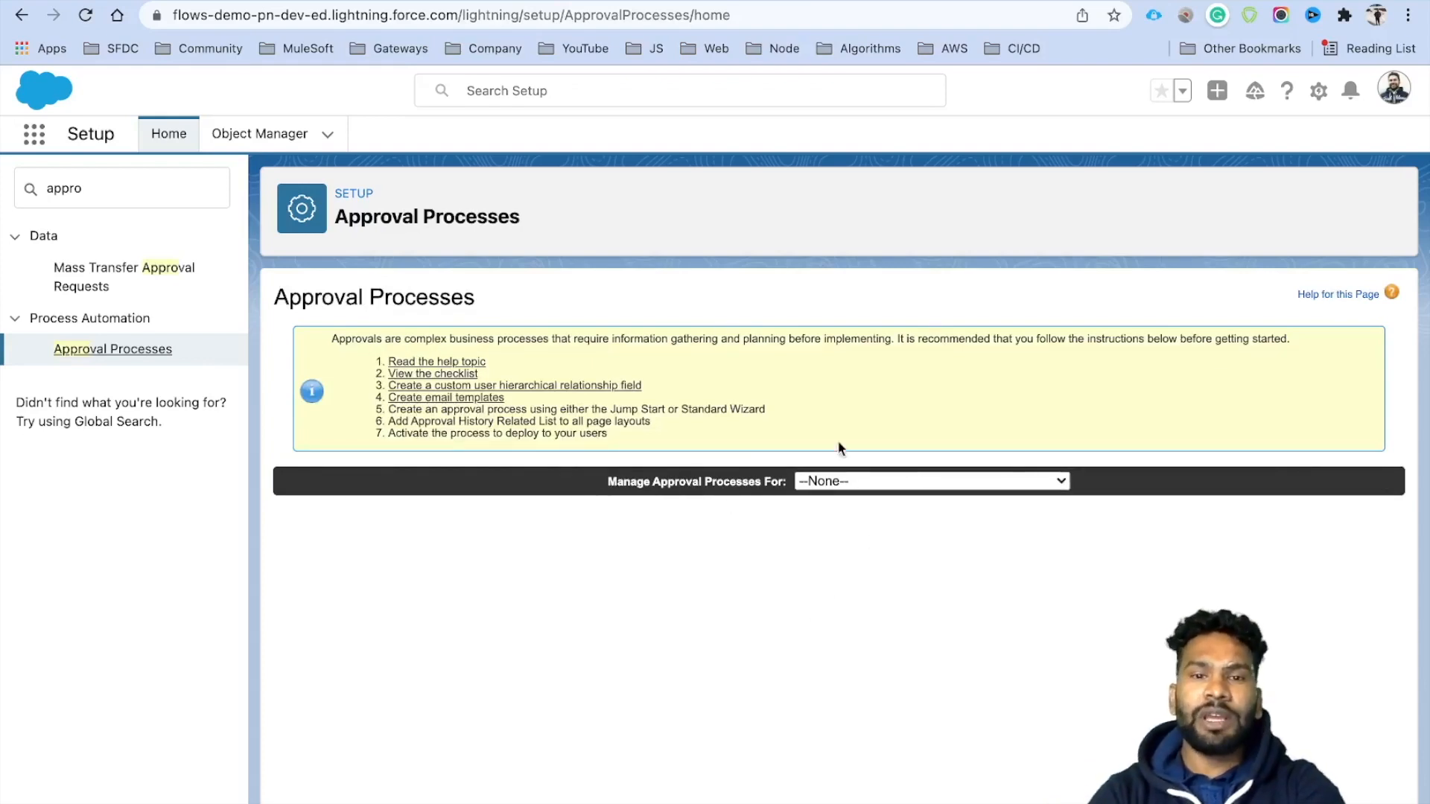
click(266, 148)
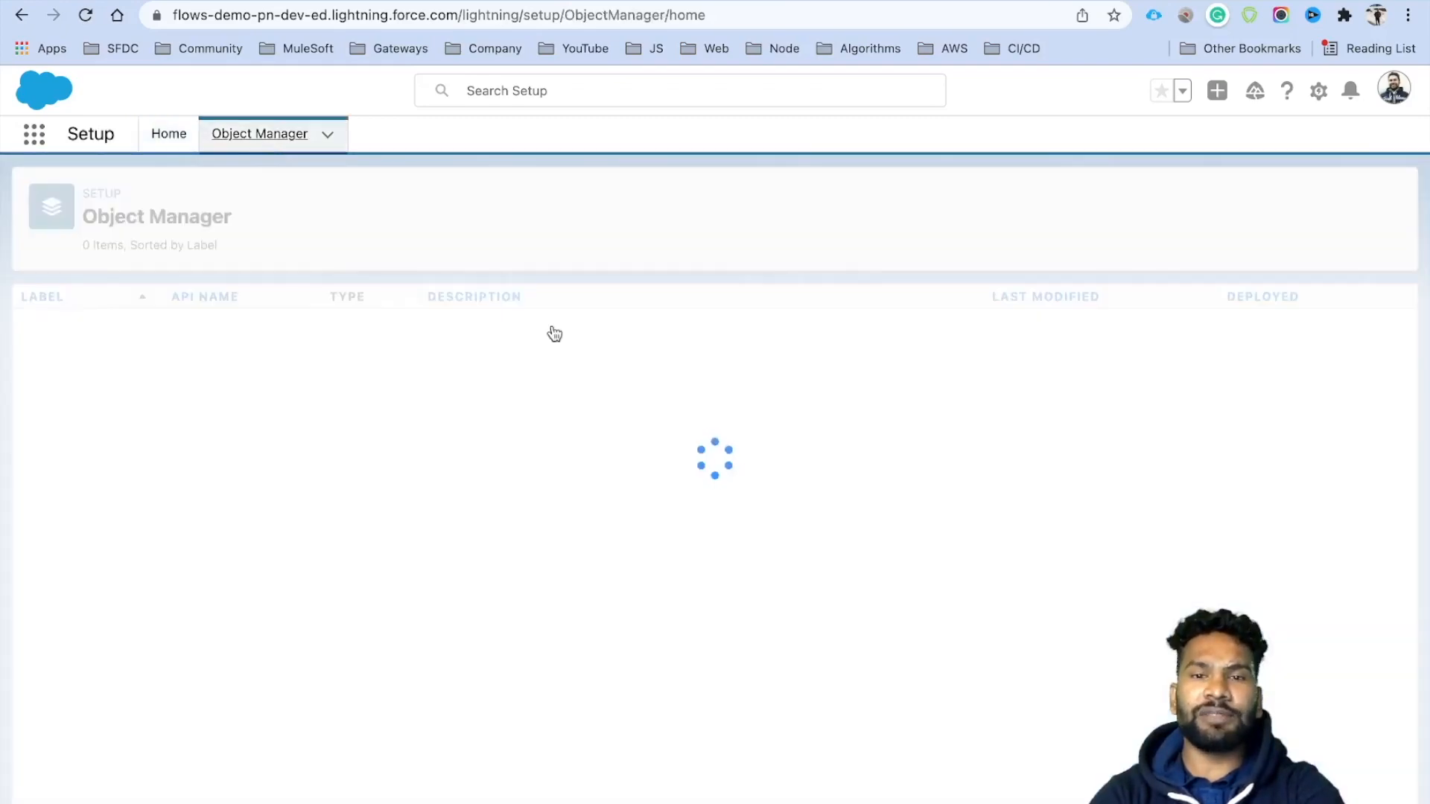
click(1056, 195)
text(OPPO)
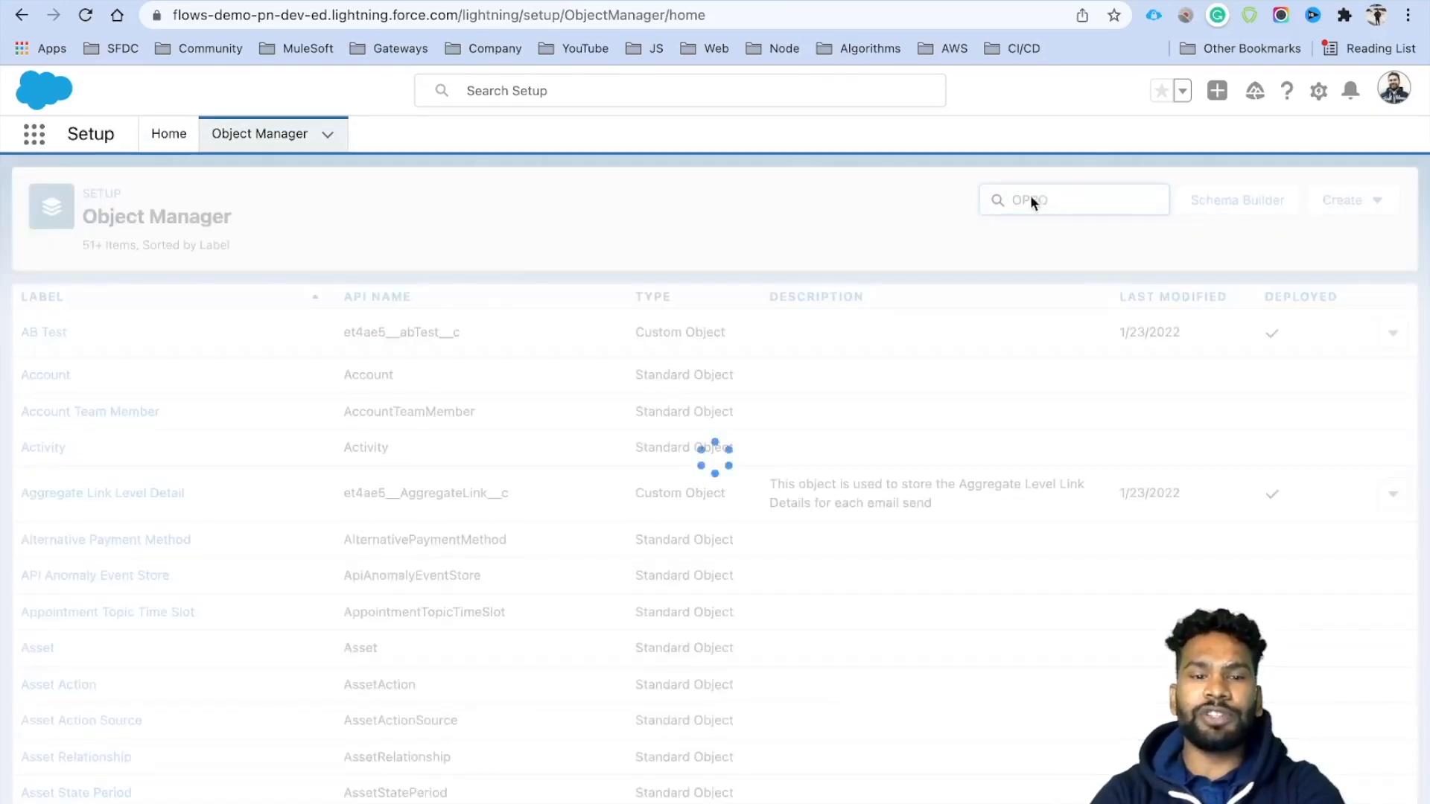
click(54, 331)
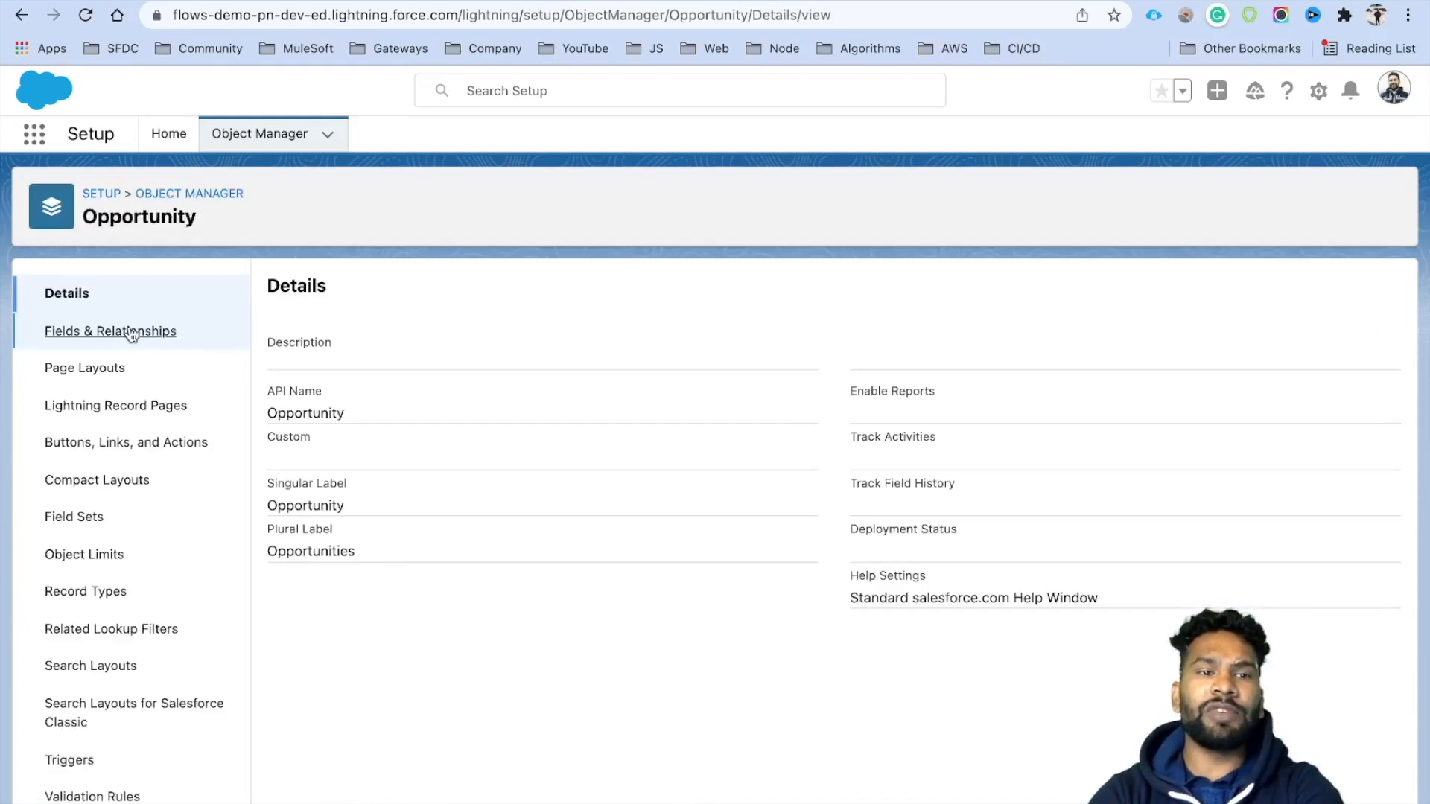
click(141, 330)
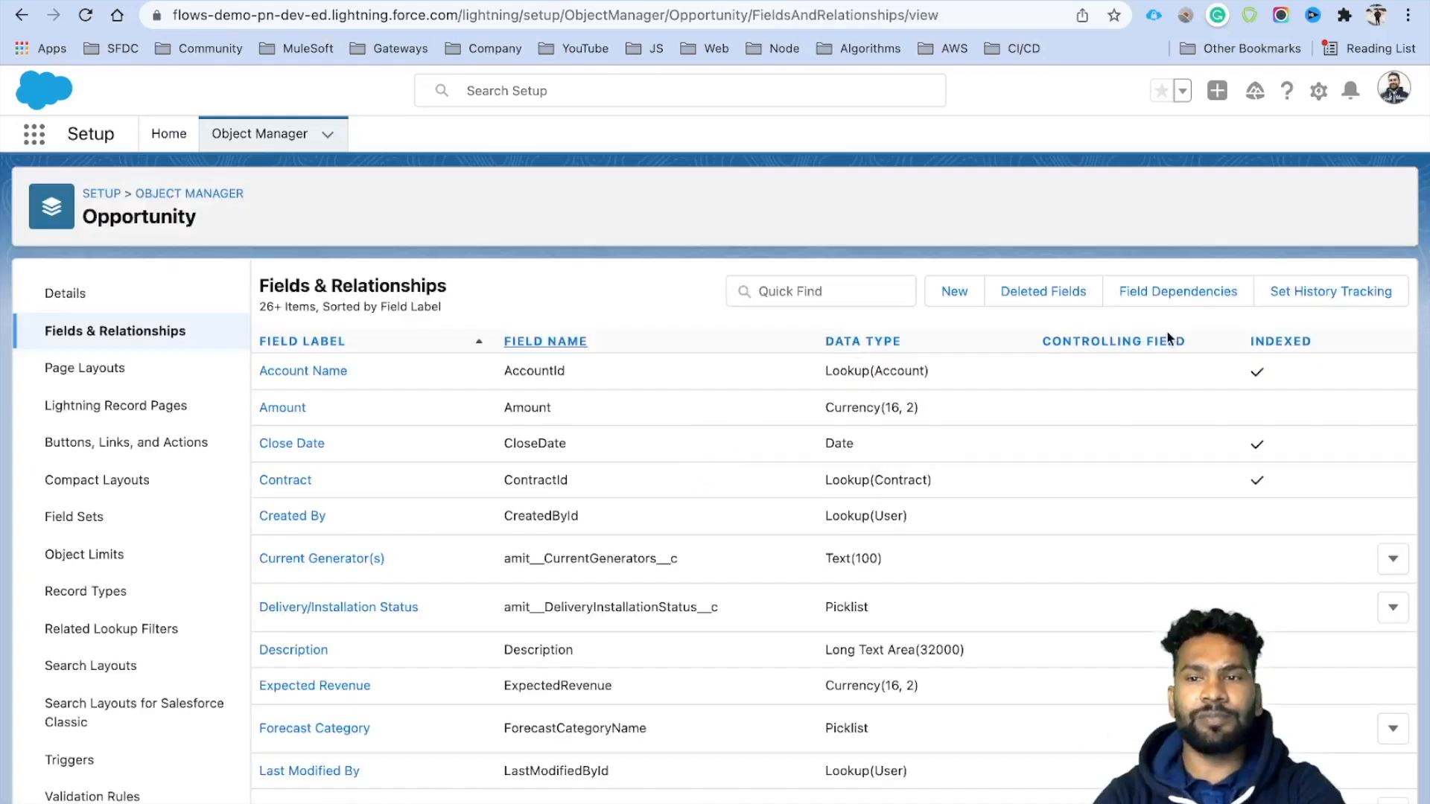
- Start a new Percent field on Opportunity labelled Discount Percentage, with length 3 and 0 decimal places
click(974, 296)
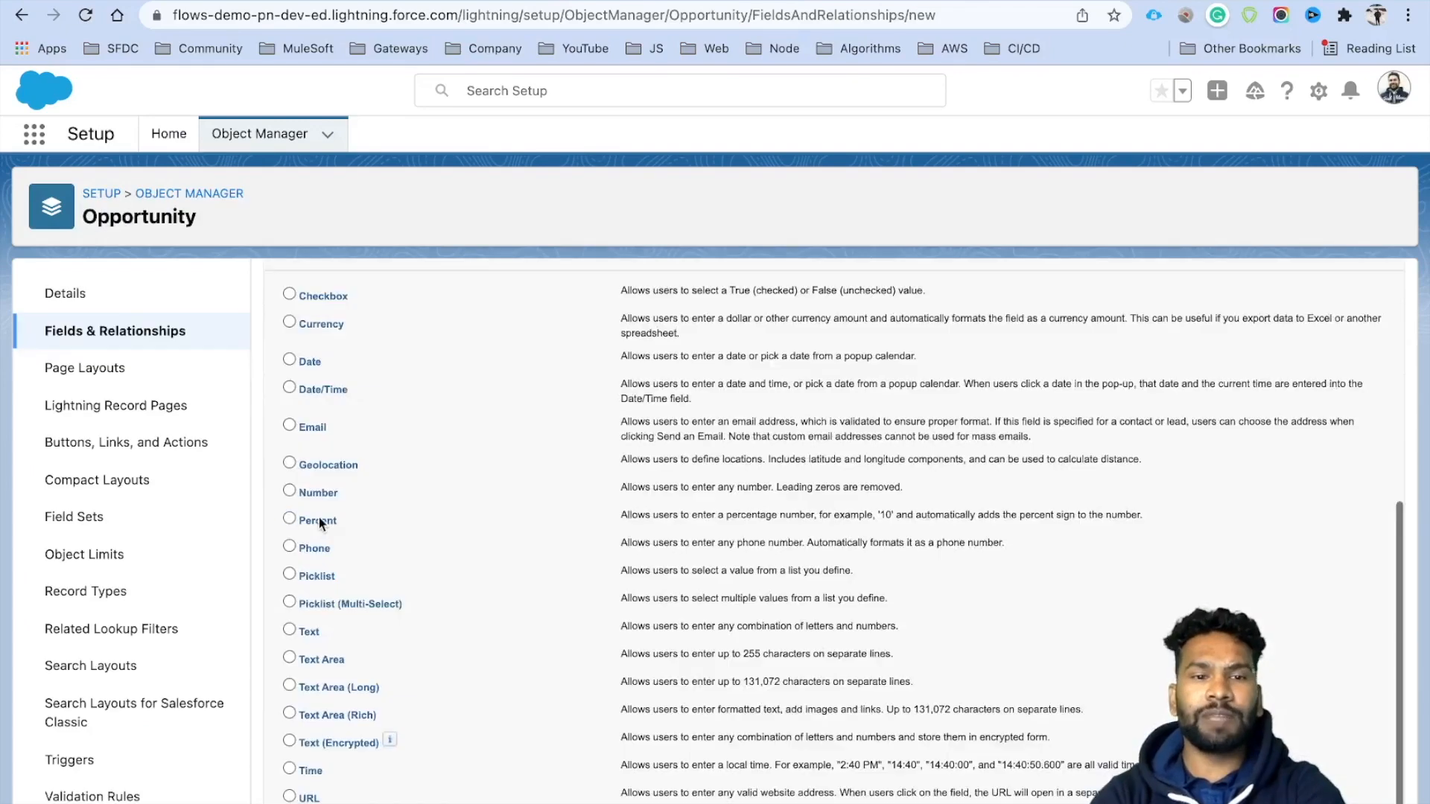
click(319, 519)
scroll(1025, 538, up, 6)
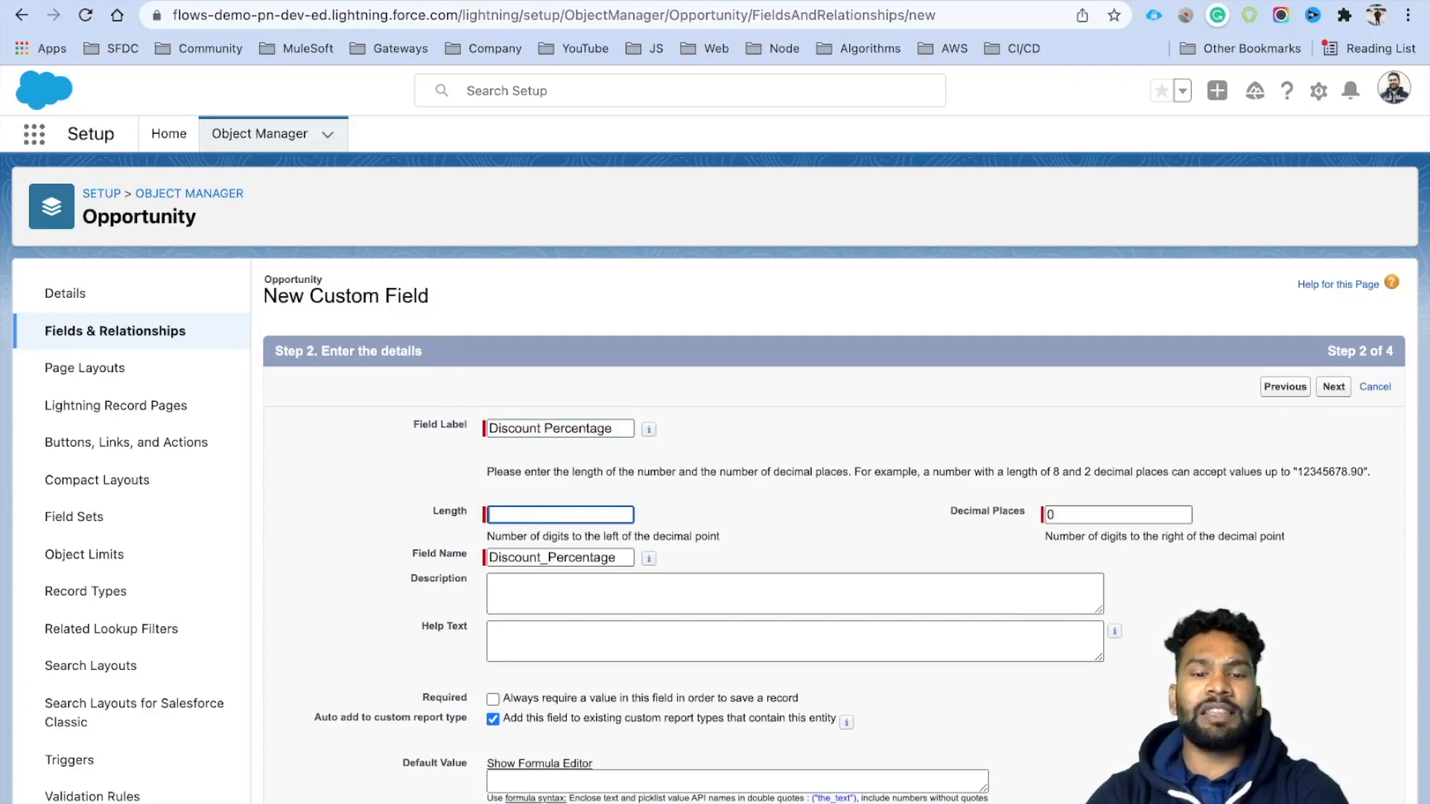
text(3)
click(713, 509)
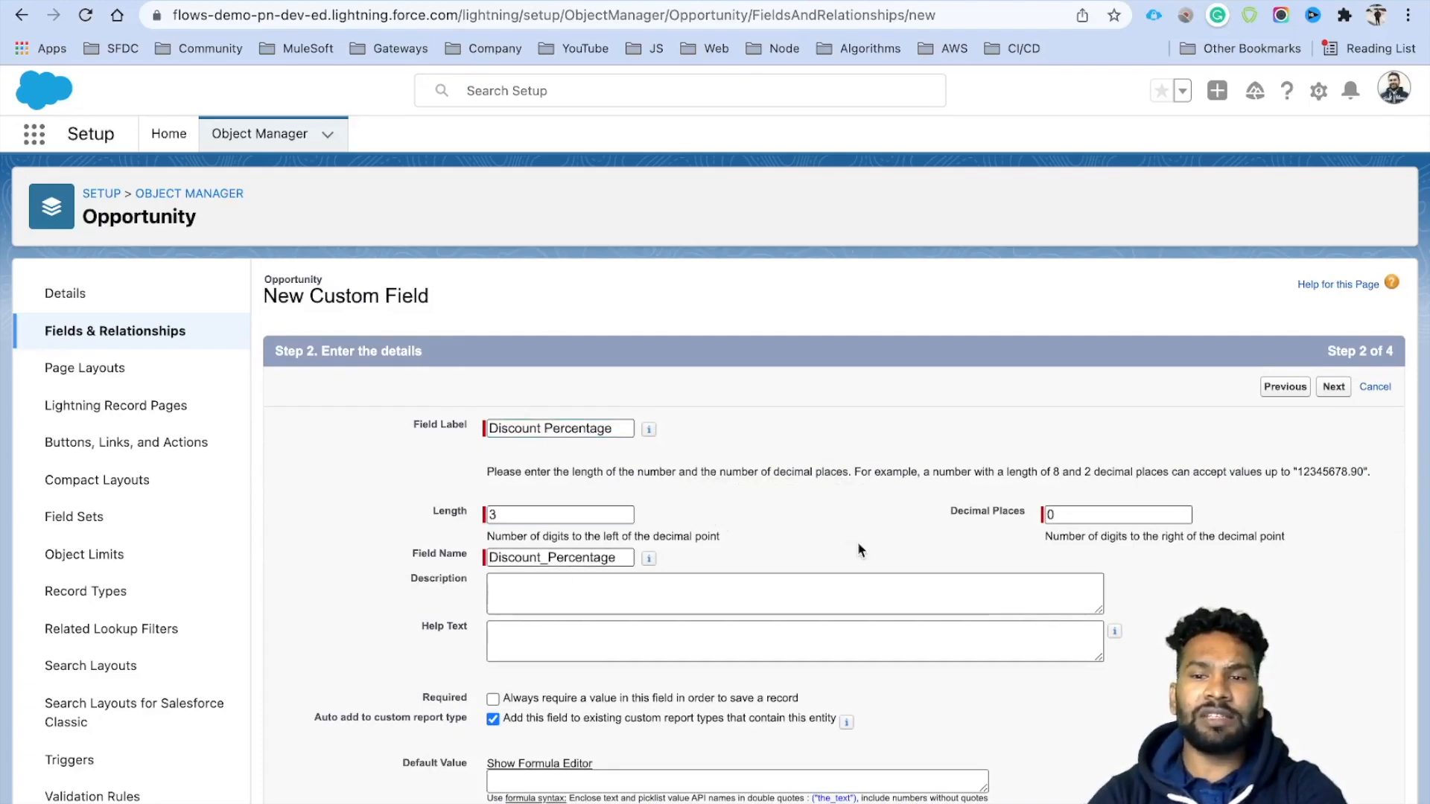
scroll(857, 542, down, 1)
click(946, 499)
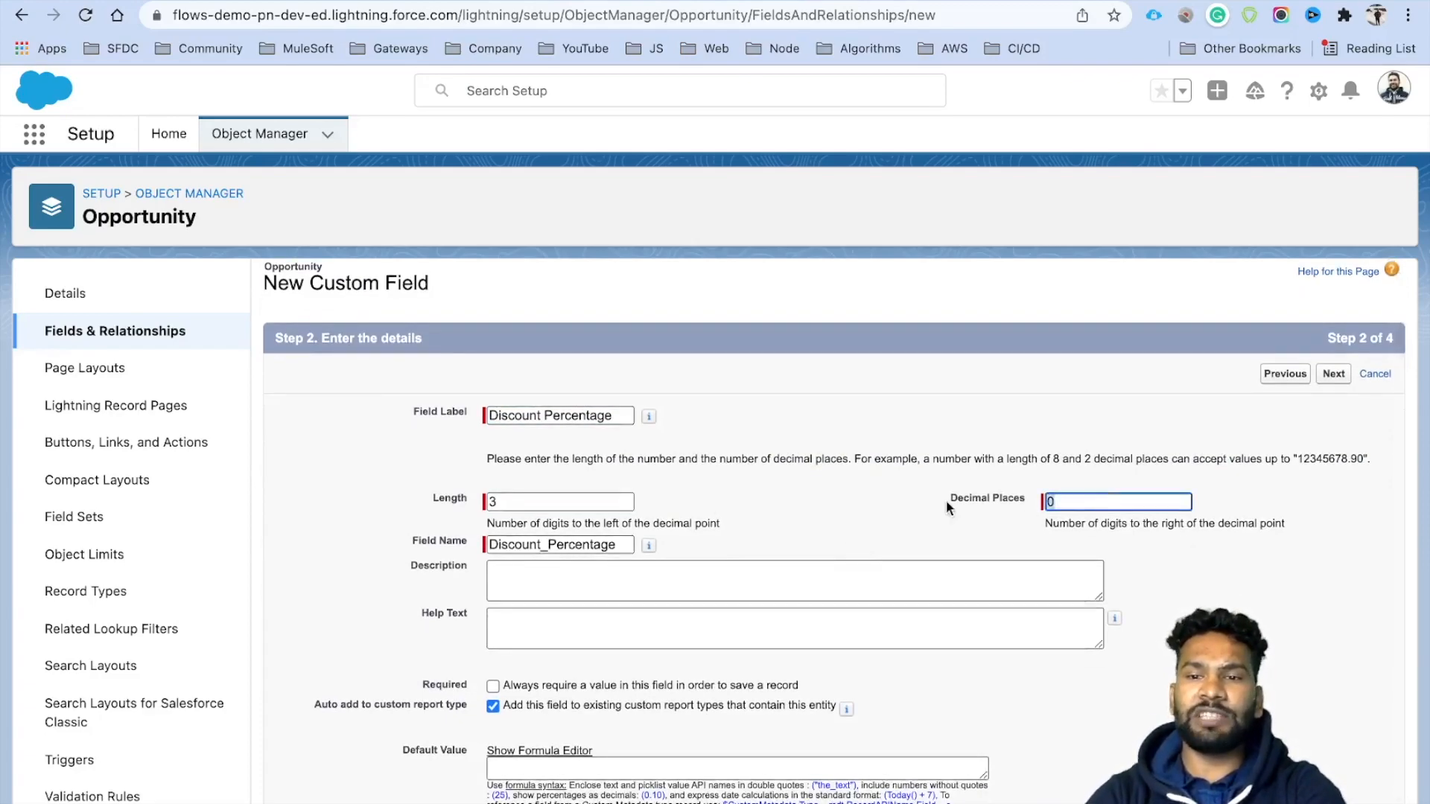
- Accept the field-level security, include Discount Percentage in all page layouts, and save it to begin another new field
click(1333, 374)
click(1333, 386)
click(299, 578)
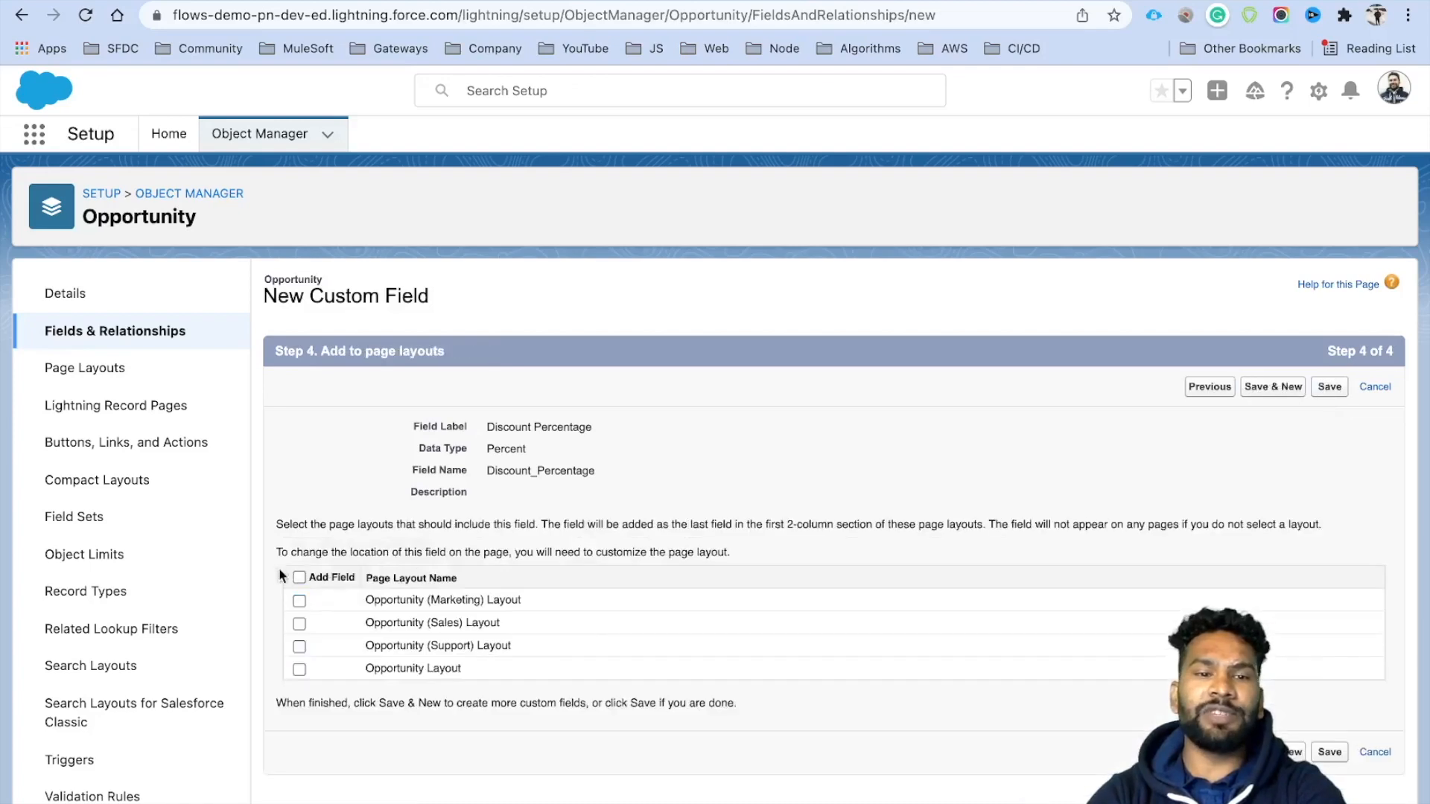
click(299, 577)
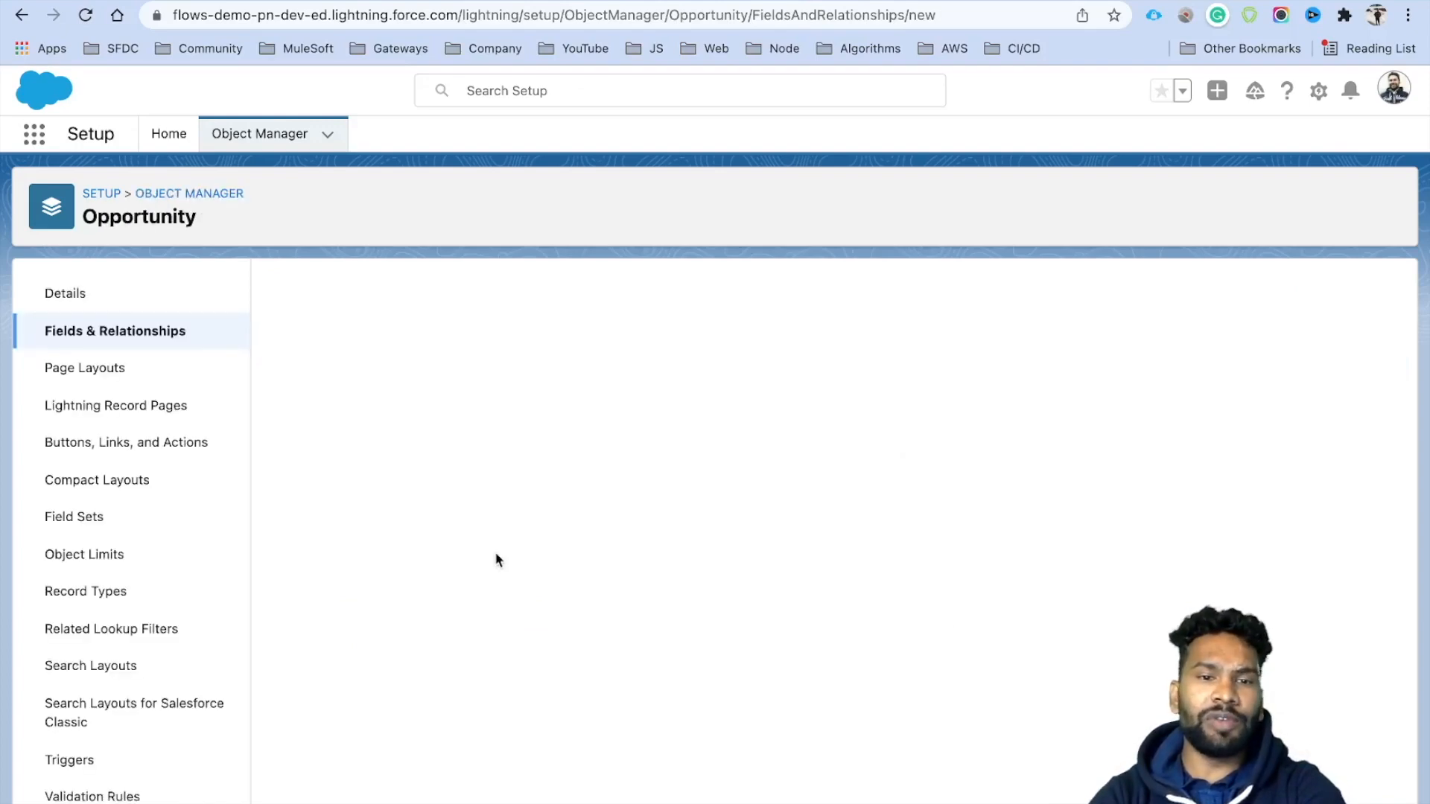
- Define a Picklist field labelled Discount Approval Status with the values Submitted For Approval, Approved and Rejected
scroll(495, 551, down, 5)
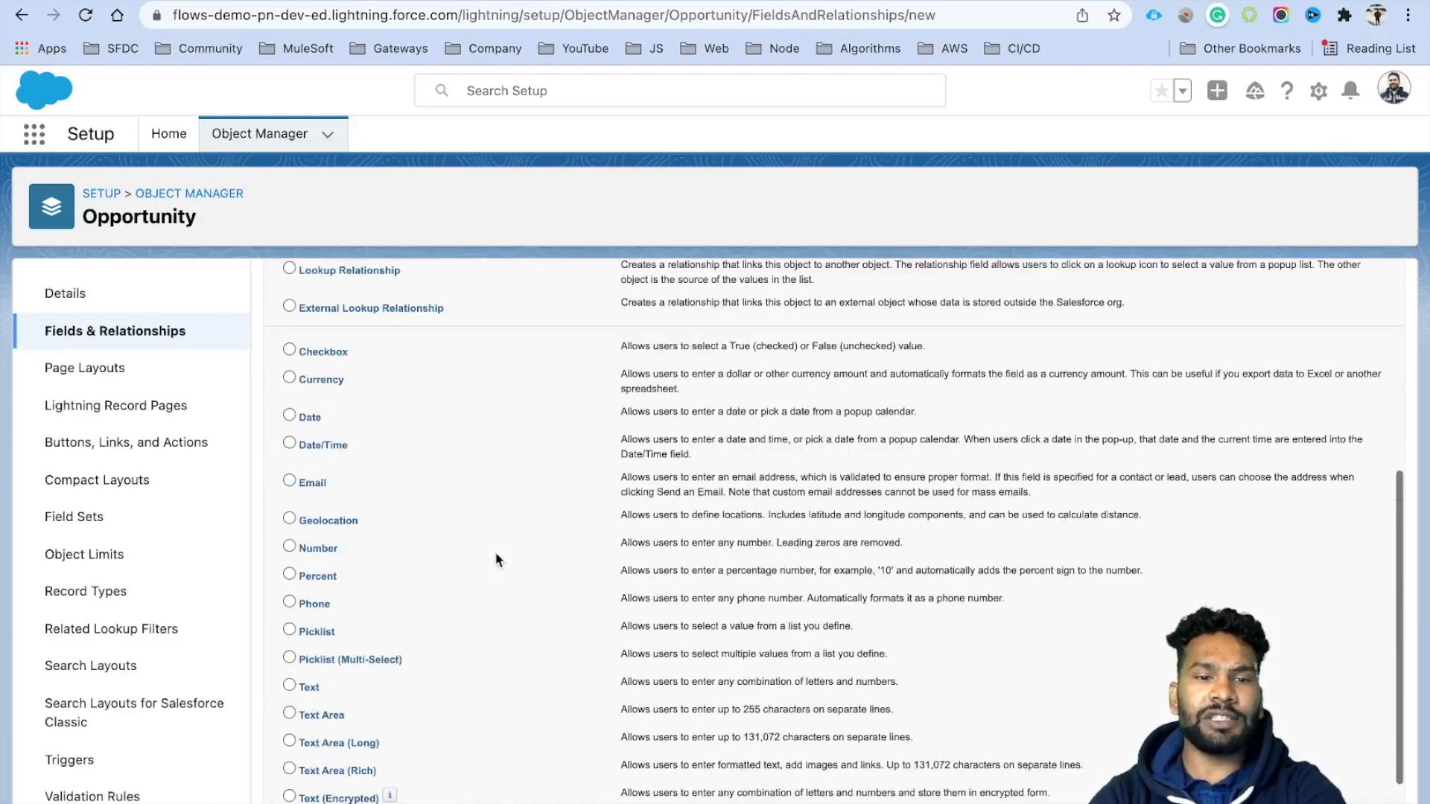
scroll(321, 791, down, 1)
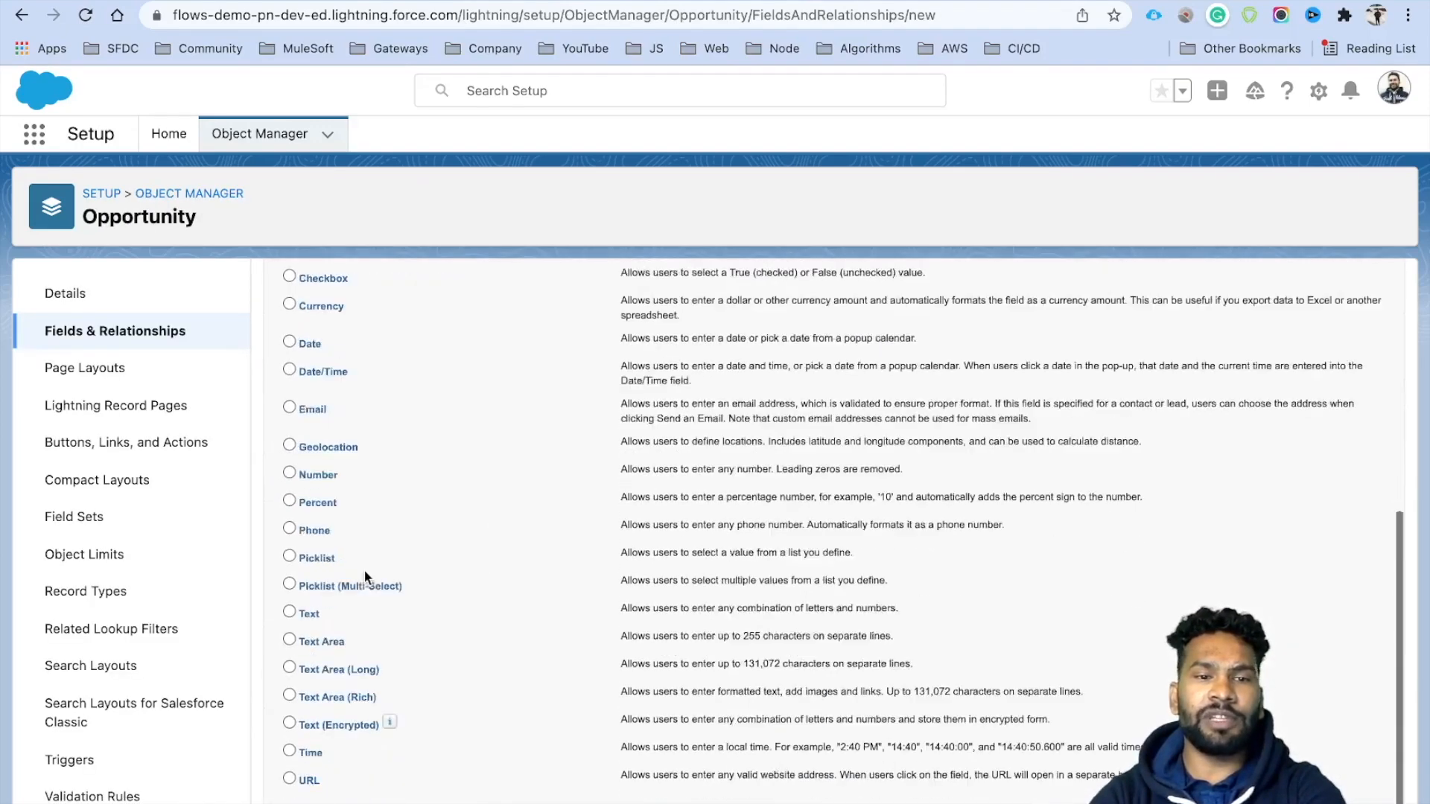
double_click(319, 555)
scroll(886, 548, up, 6)
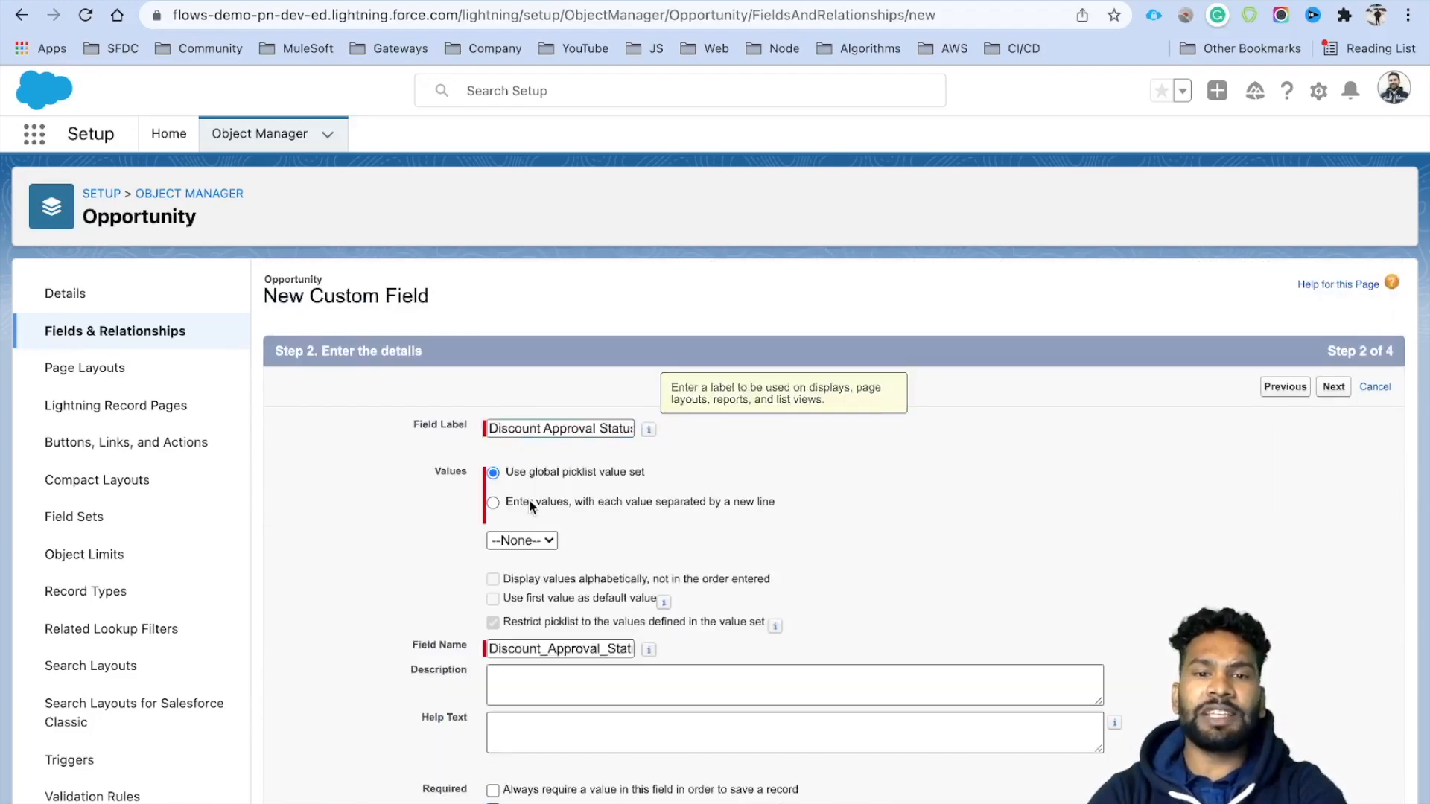
click(493, 503)
click(536, 565)
text(Submitted For Approval Approved Rejected)
drag(490, 555, 551, 571)
click(611, 518)
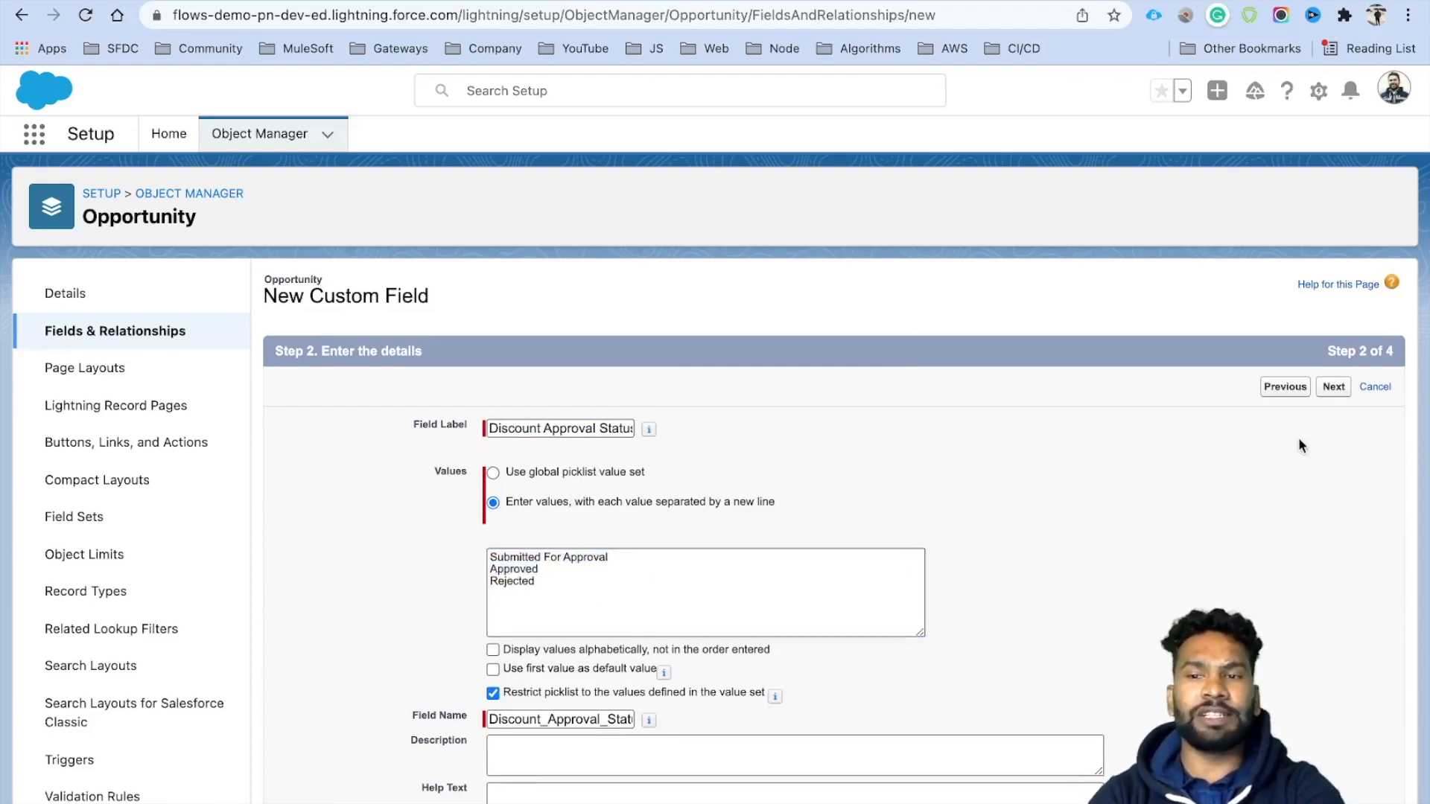
- Make Discount Approval Status visible to all profiles, include it in all page layouts, and save the field
click(1335, 384)
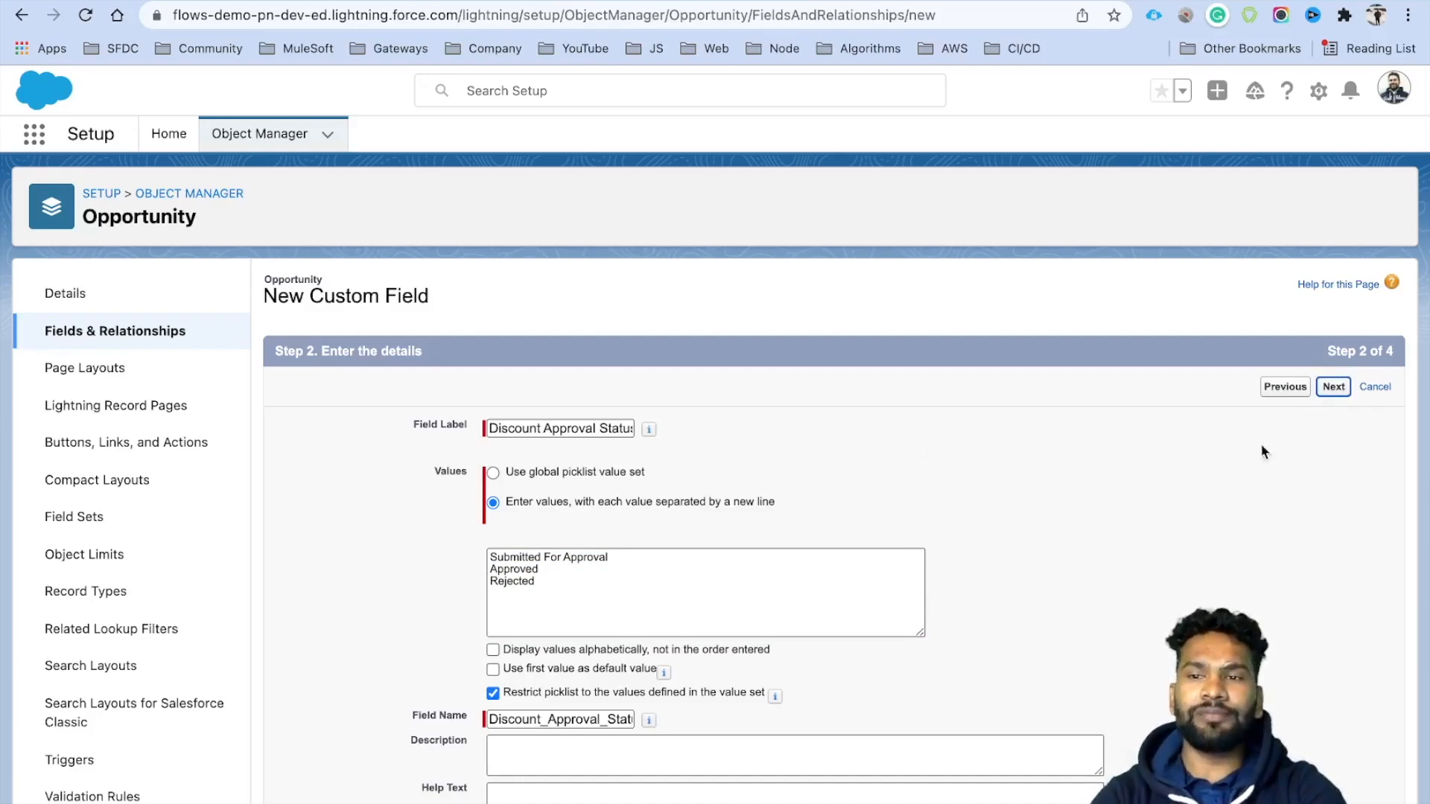
click(1016, 553)
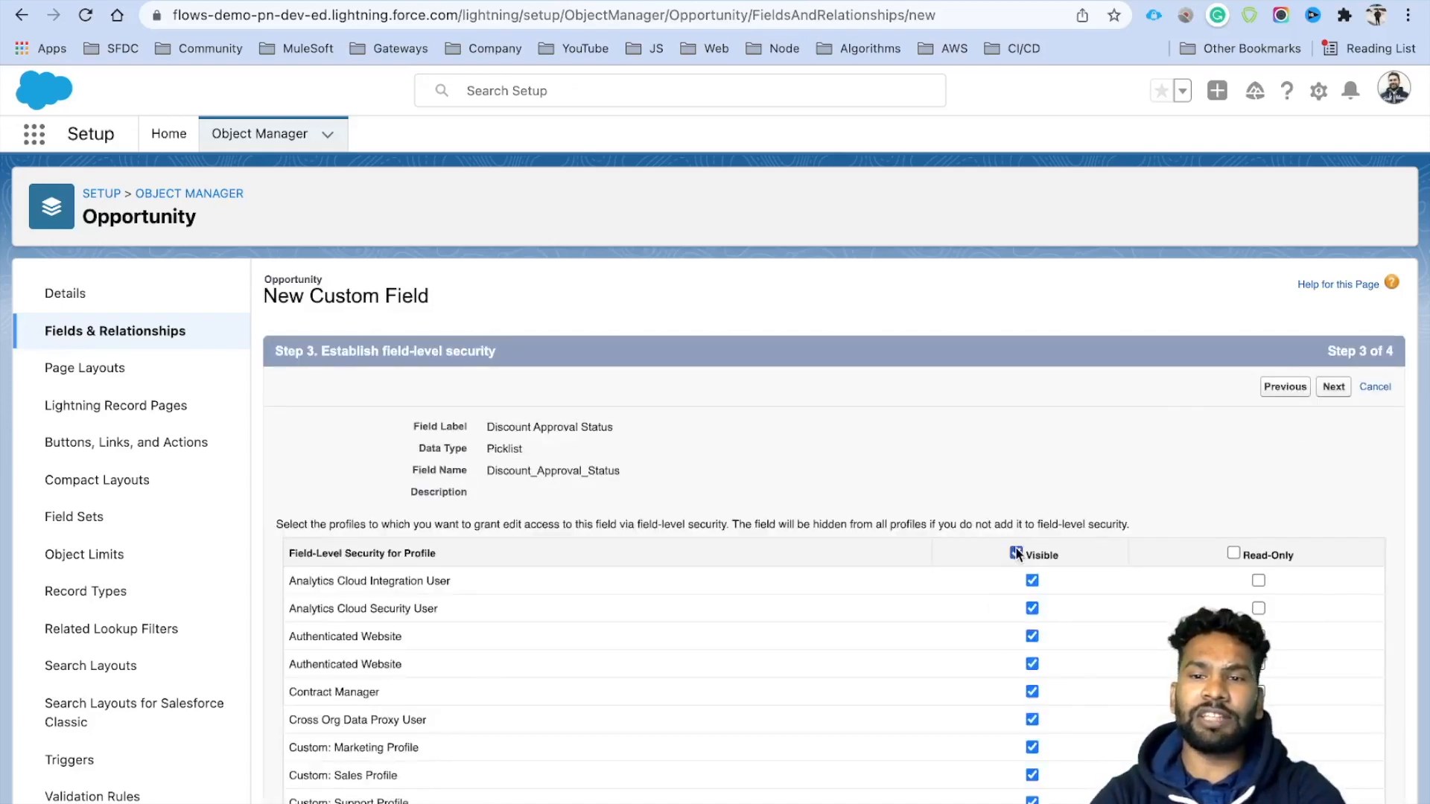
click(1333, 386)
click(298, 577)
click(298, 577)
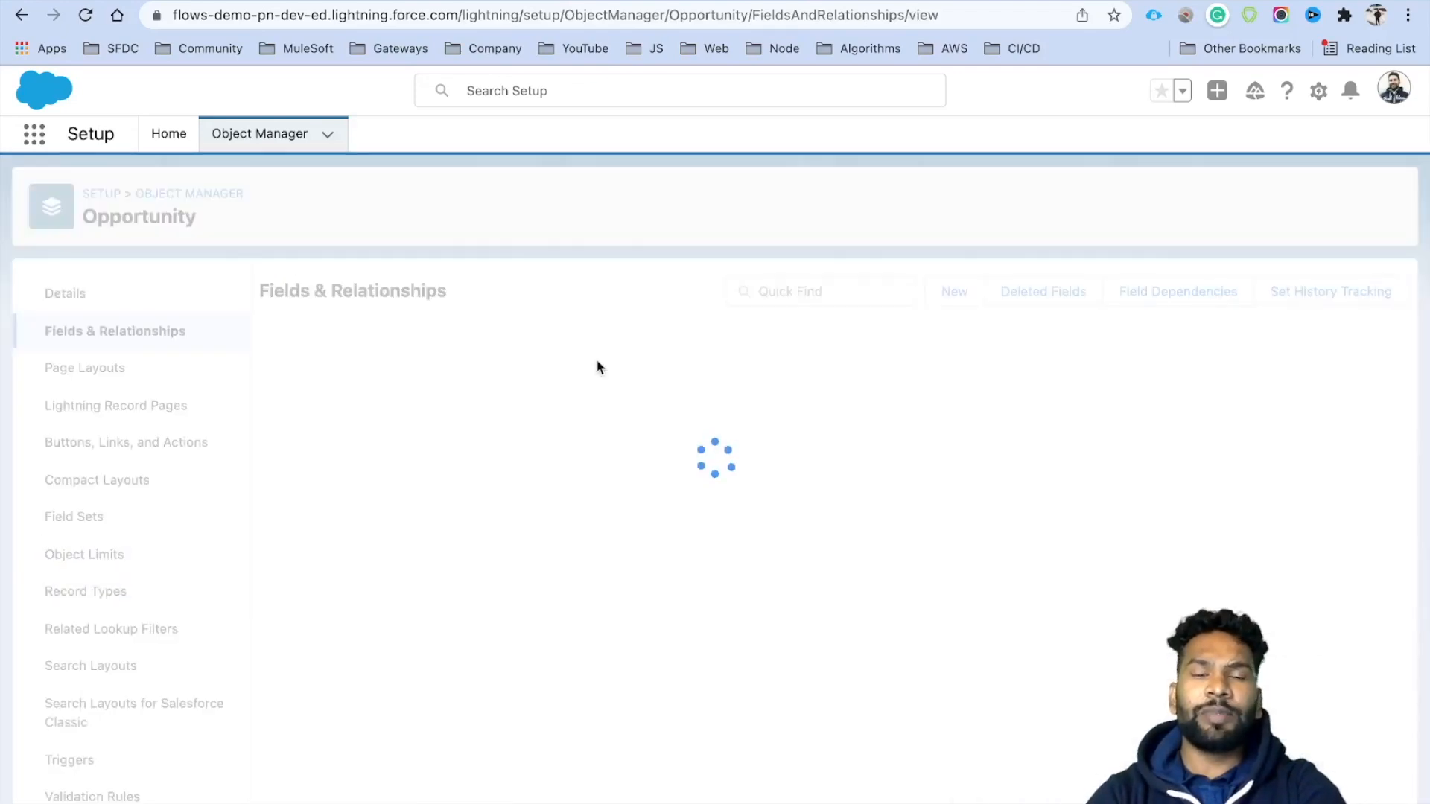
- Open Approval Processes in Setup and choose to manage the processes for the Opportunity object
click(170, 139)
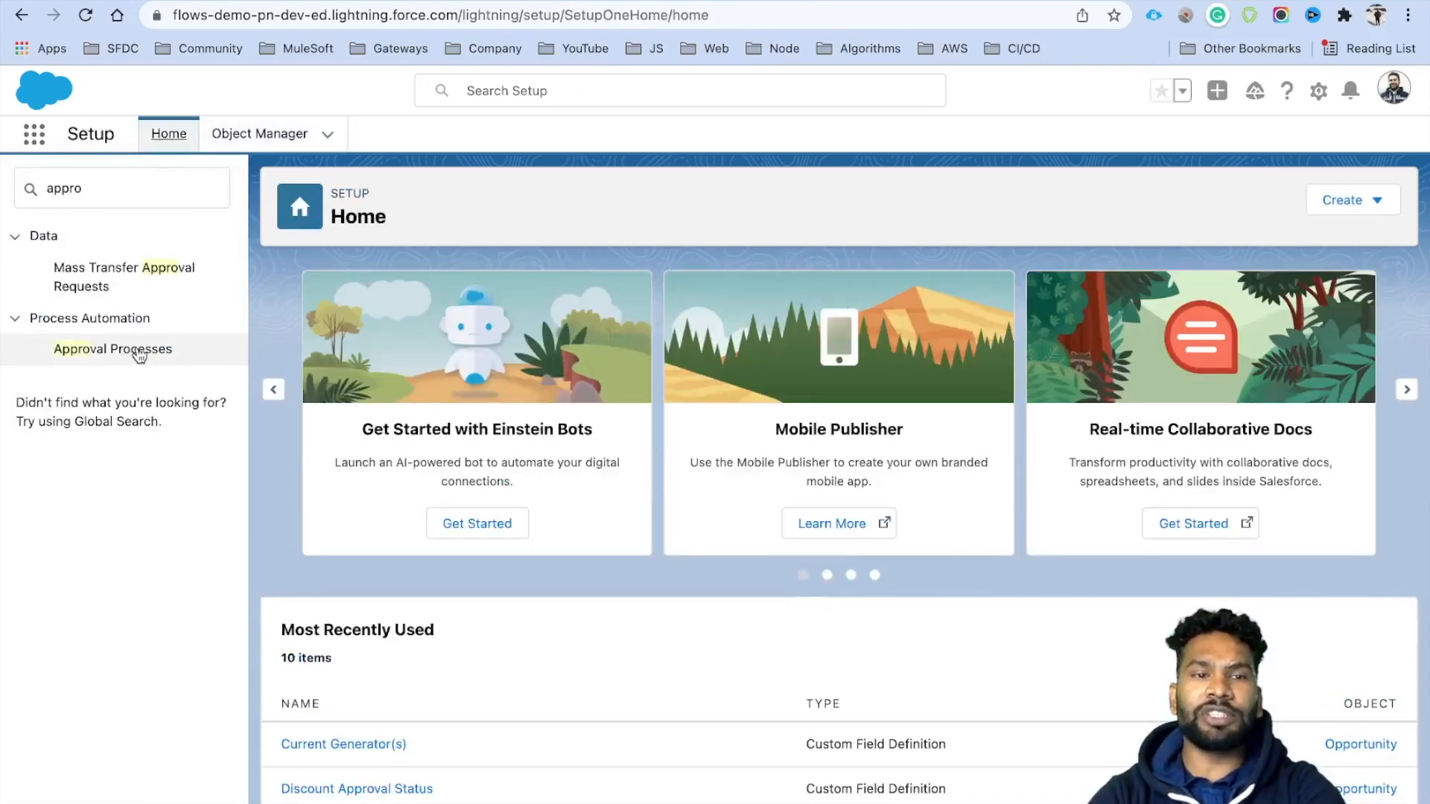
click(132, 353)
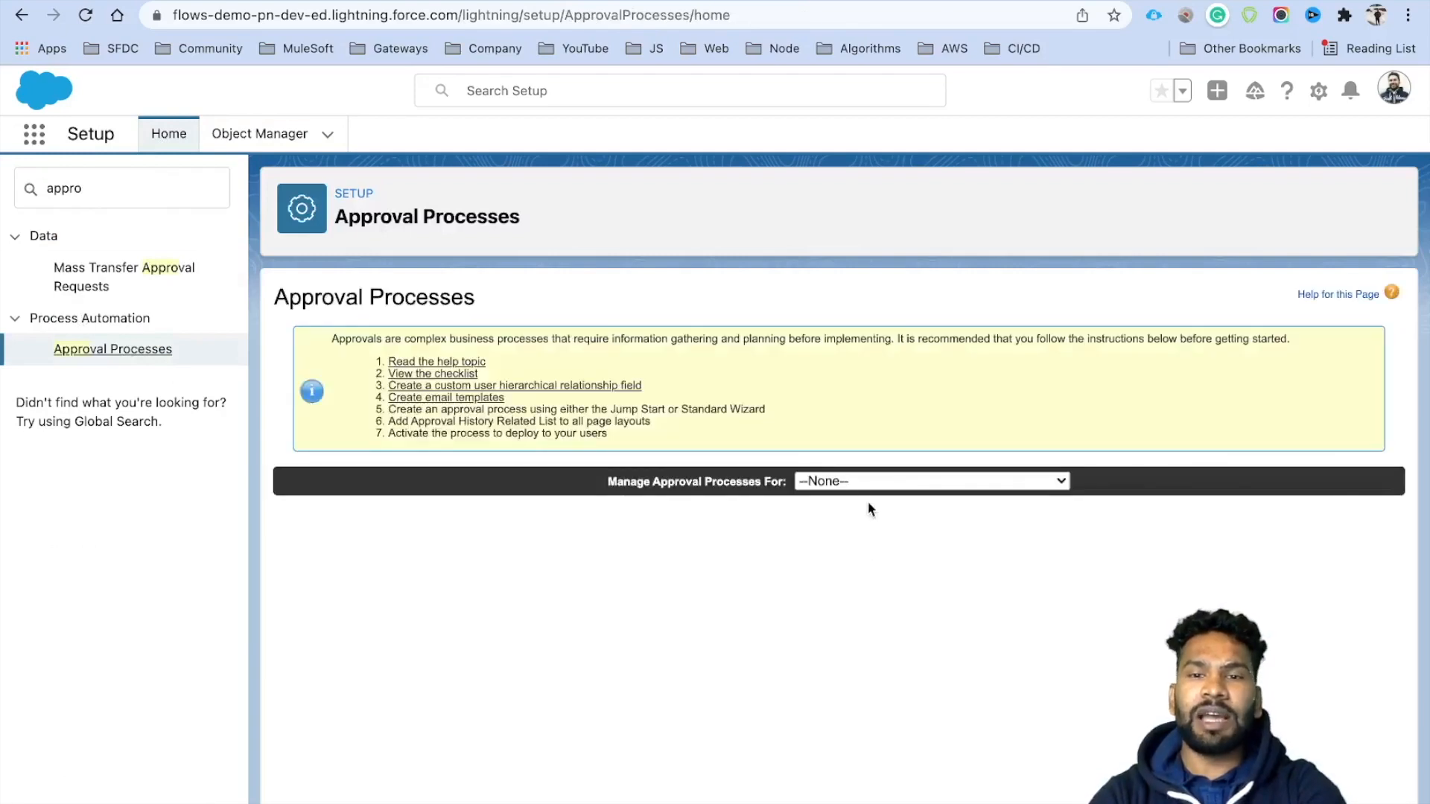
click(856, 481)
scroll(856, 486, down, 1)
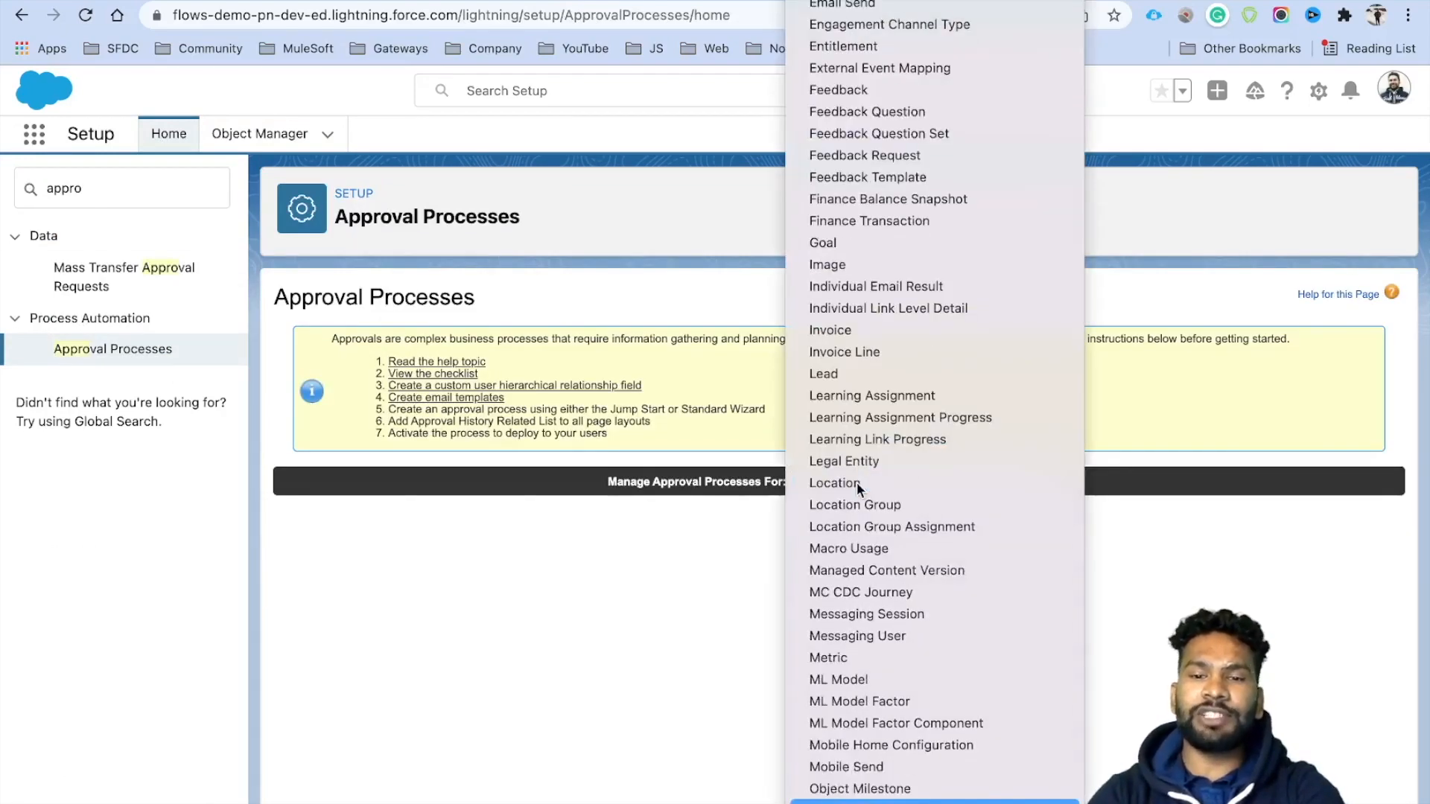
key(Return)
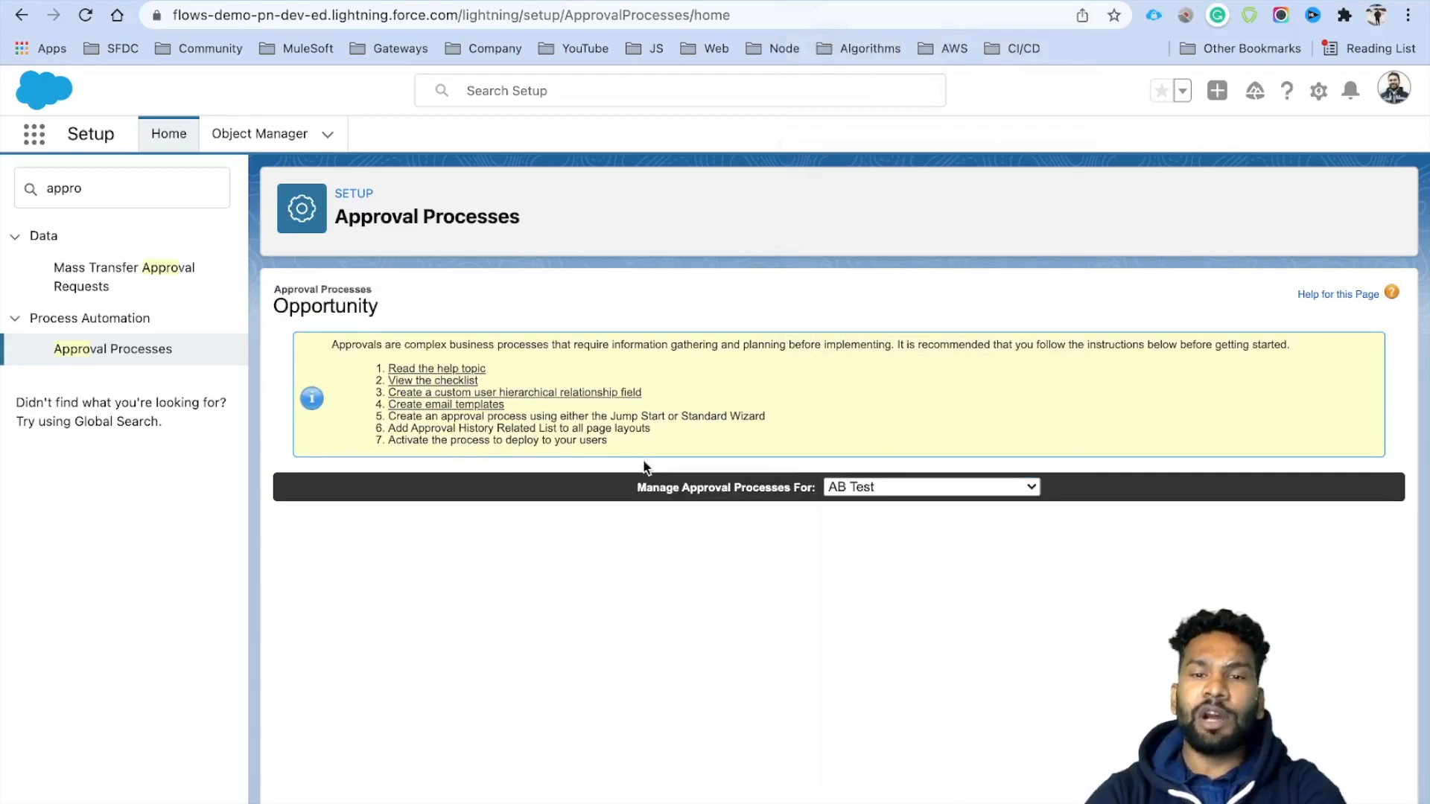
drag(617, 487, 772, 499)
click(778, 554)
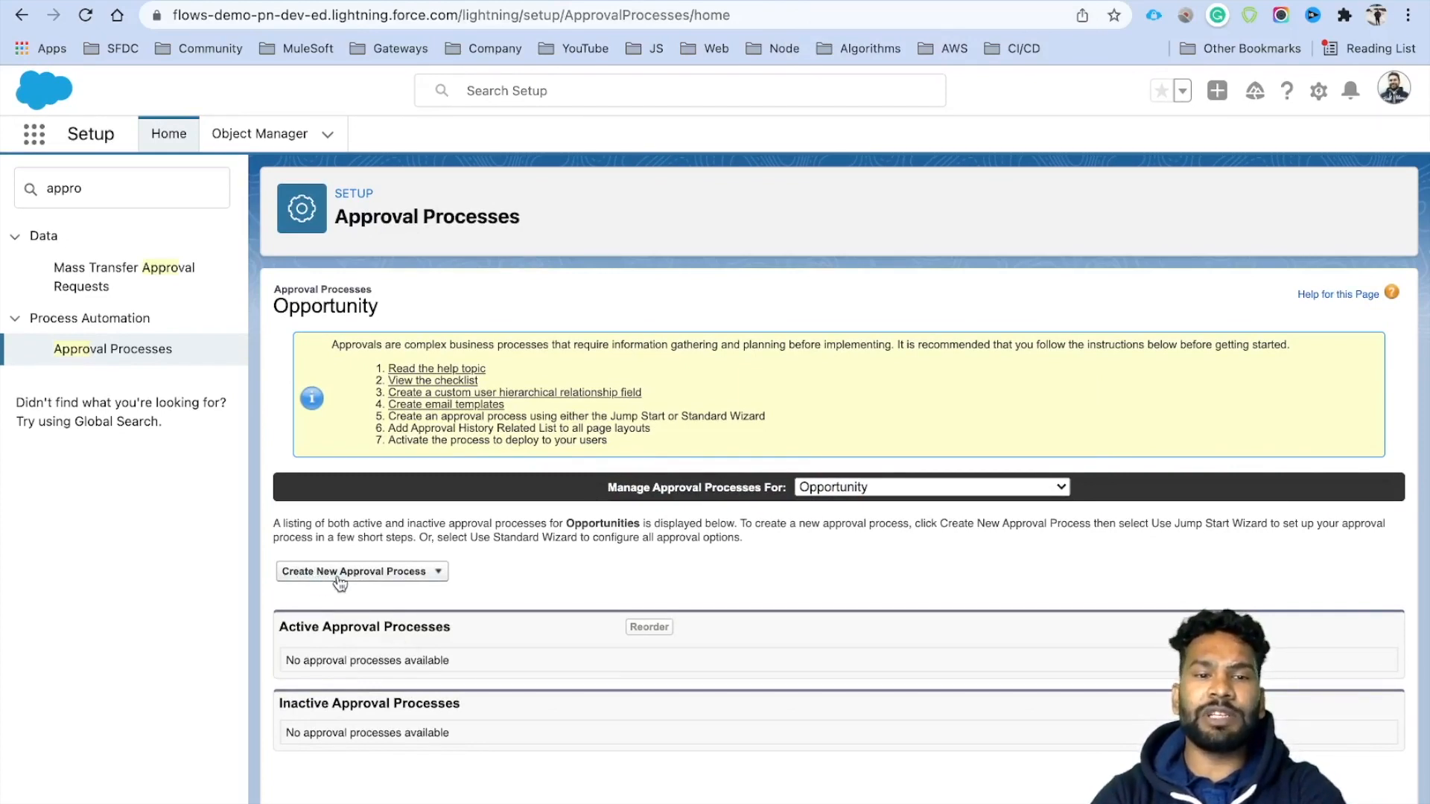
- Review the Jump Start Wizard's options for a new Opportunity approval process and leave it without saving
click(441, 573)
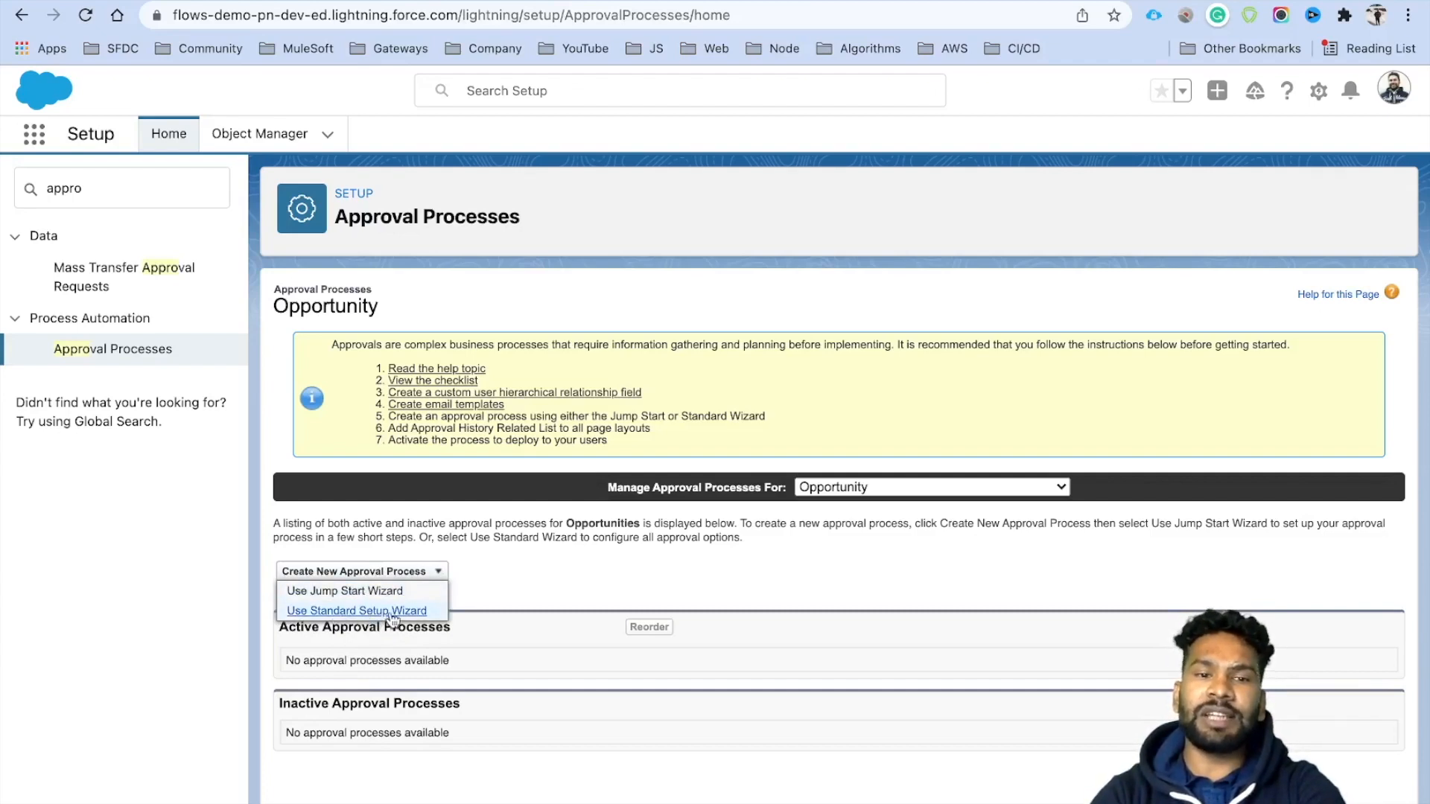
click(340, 592)
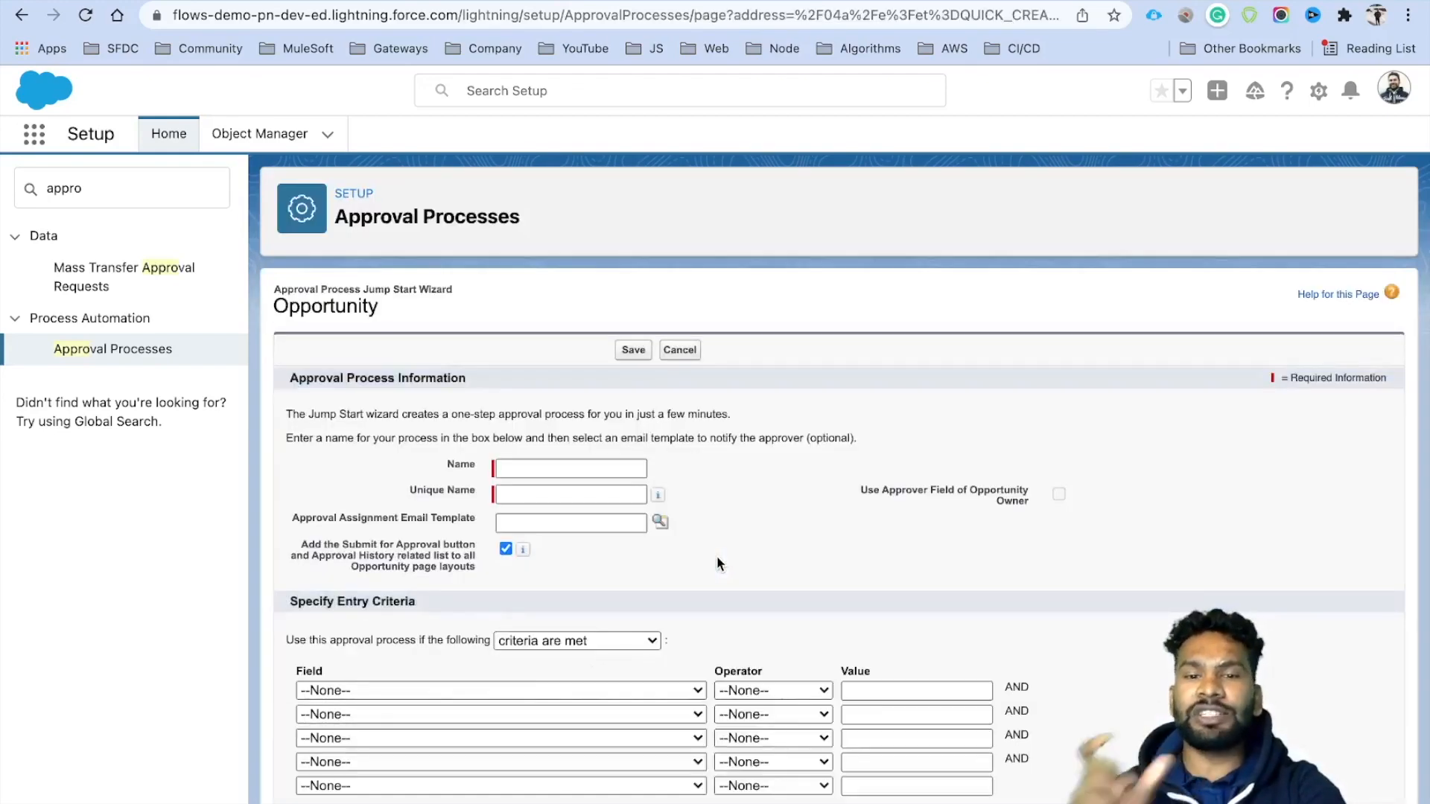
scroll(716, 563, down, 2)
scroll(717, 563, down, 2)
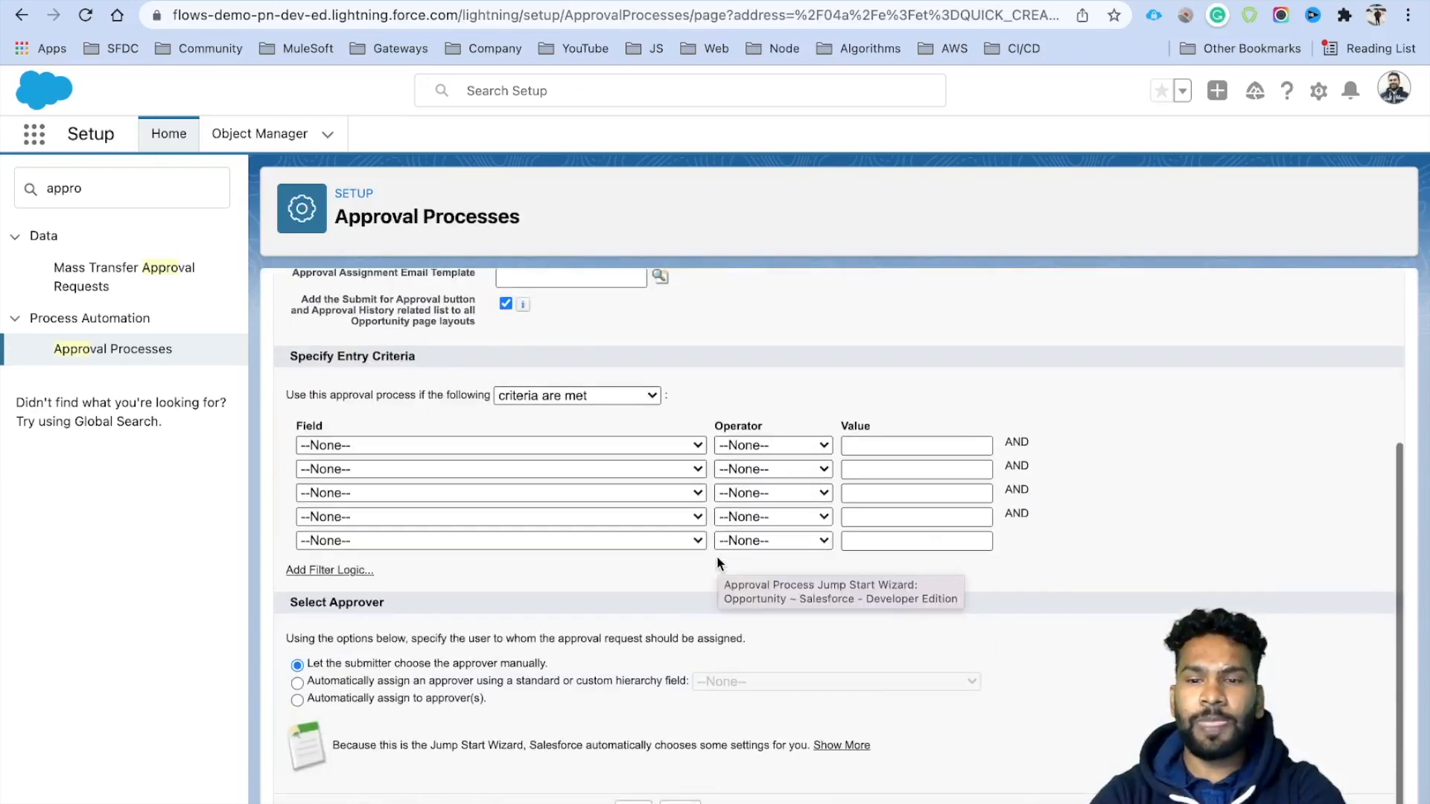
scroll(717, 562, up, 4)
click(679, 350)
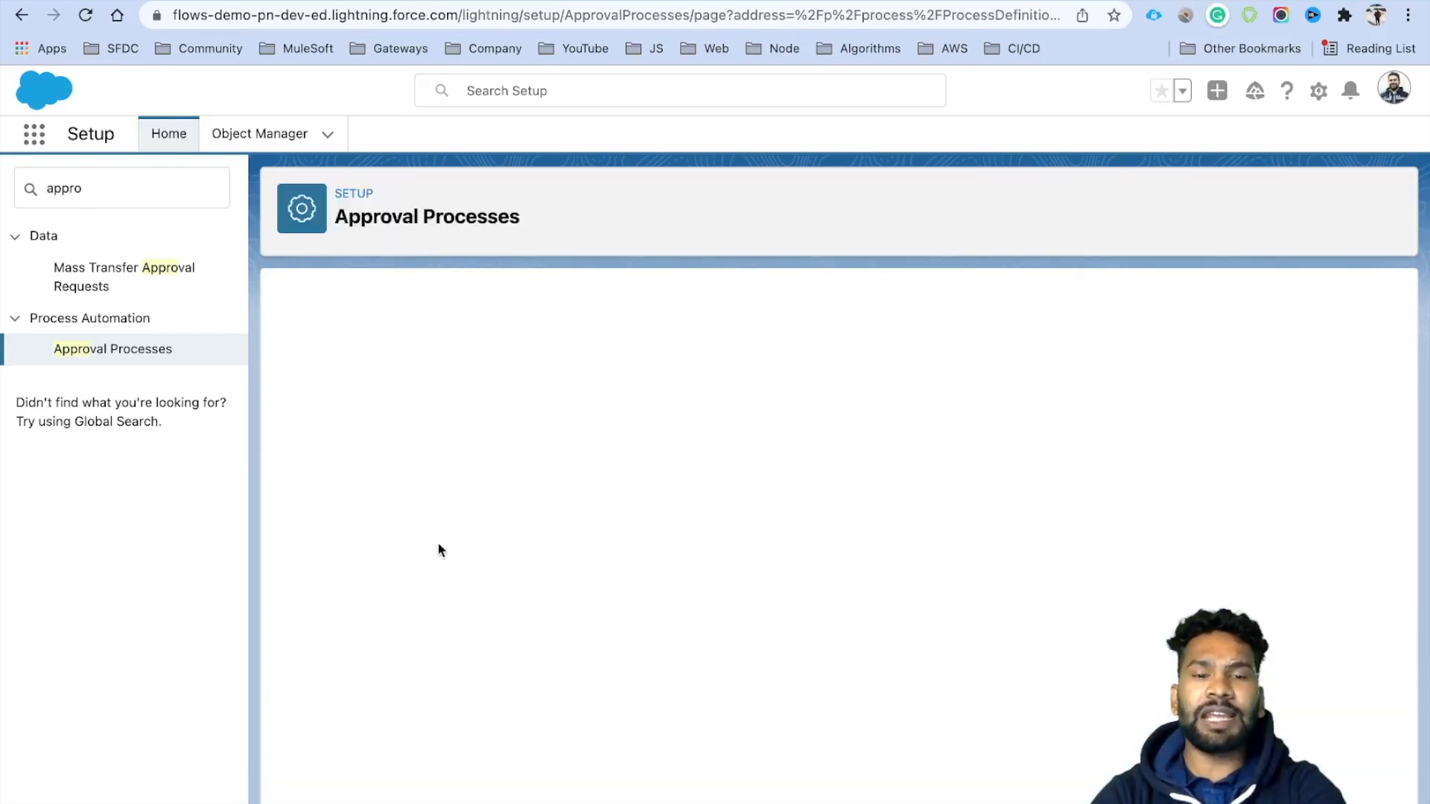
- Start an approval process with the Standard Setup Wizard, name it Discount Approval for Opportunity, and continue to the entry criteria
click(372, 573)
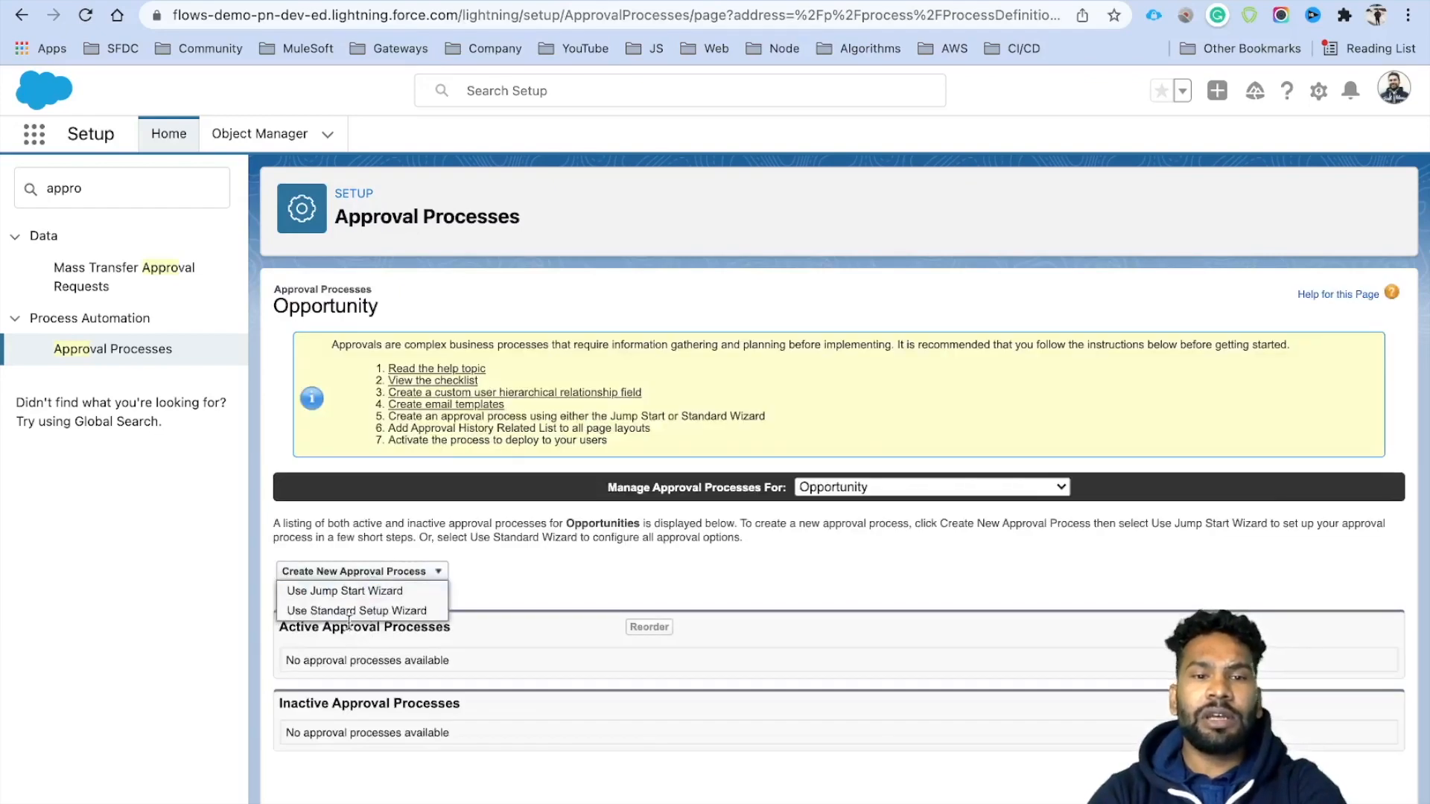
click(357, 611)
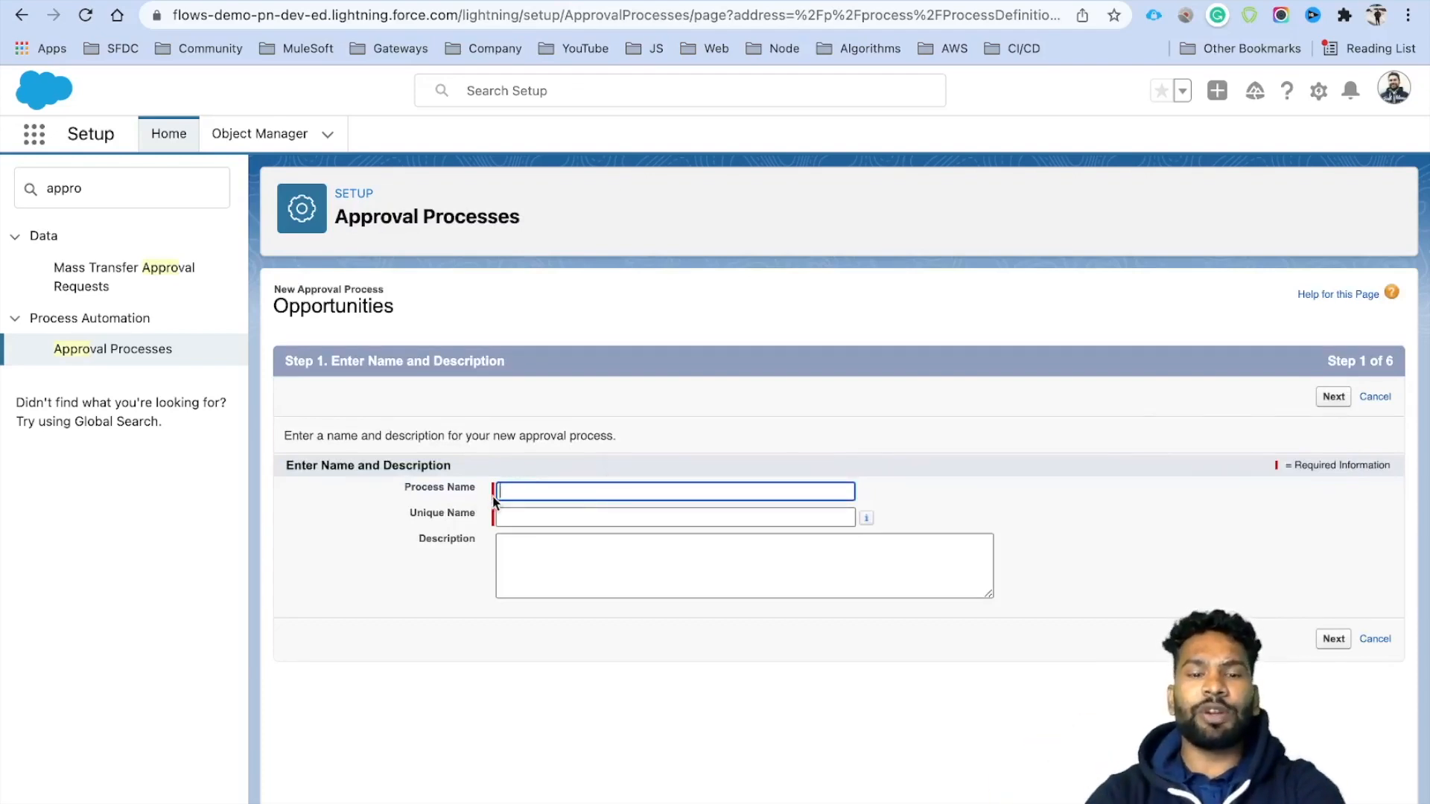
text(Discount Approval for Opportunity)
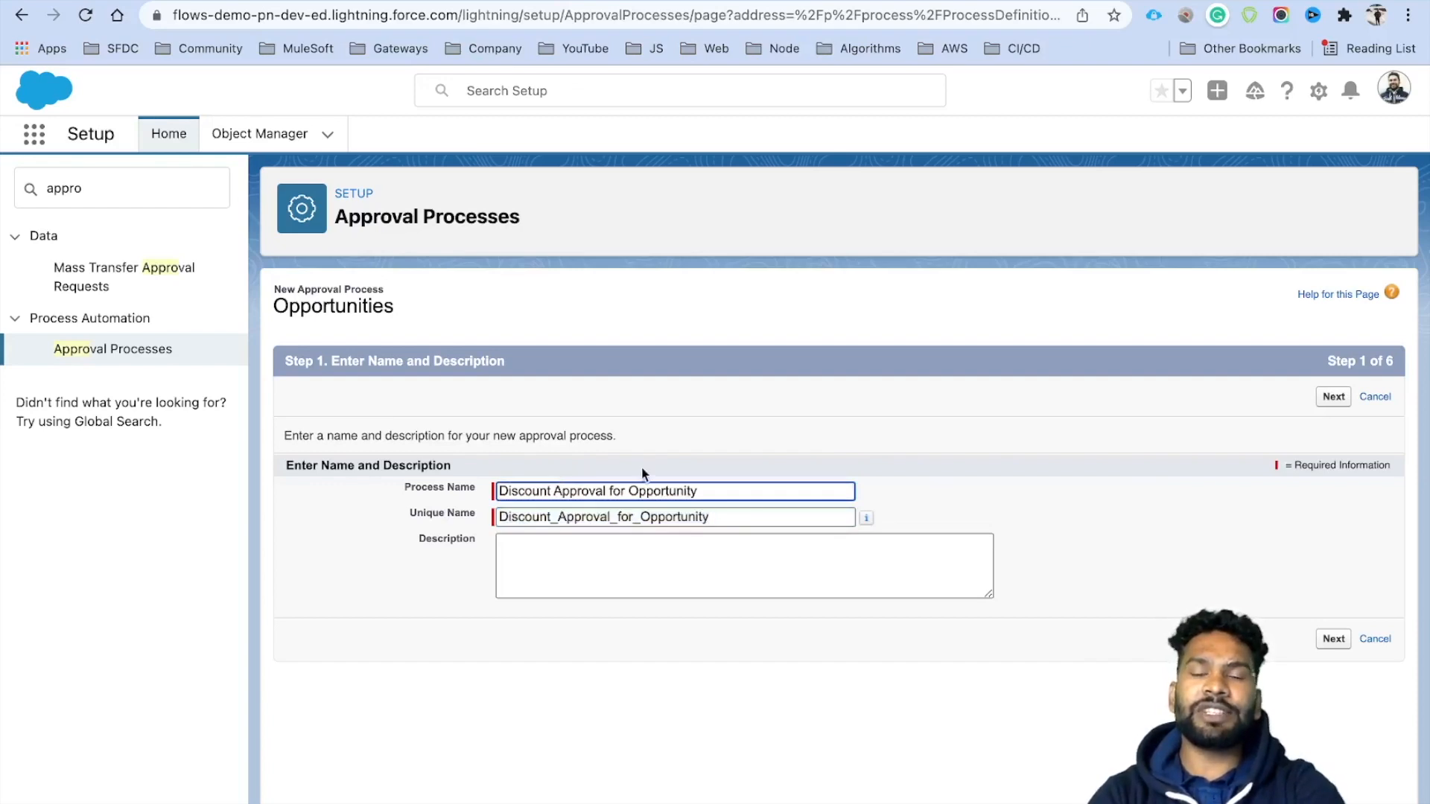
click(1334, 398)
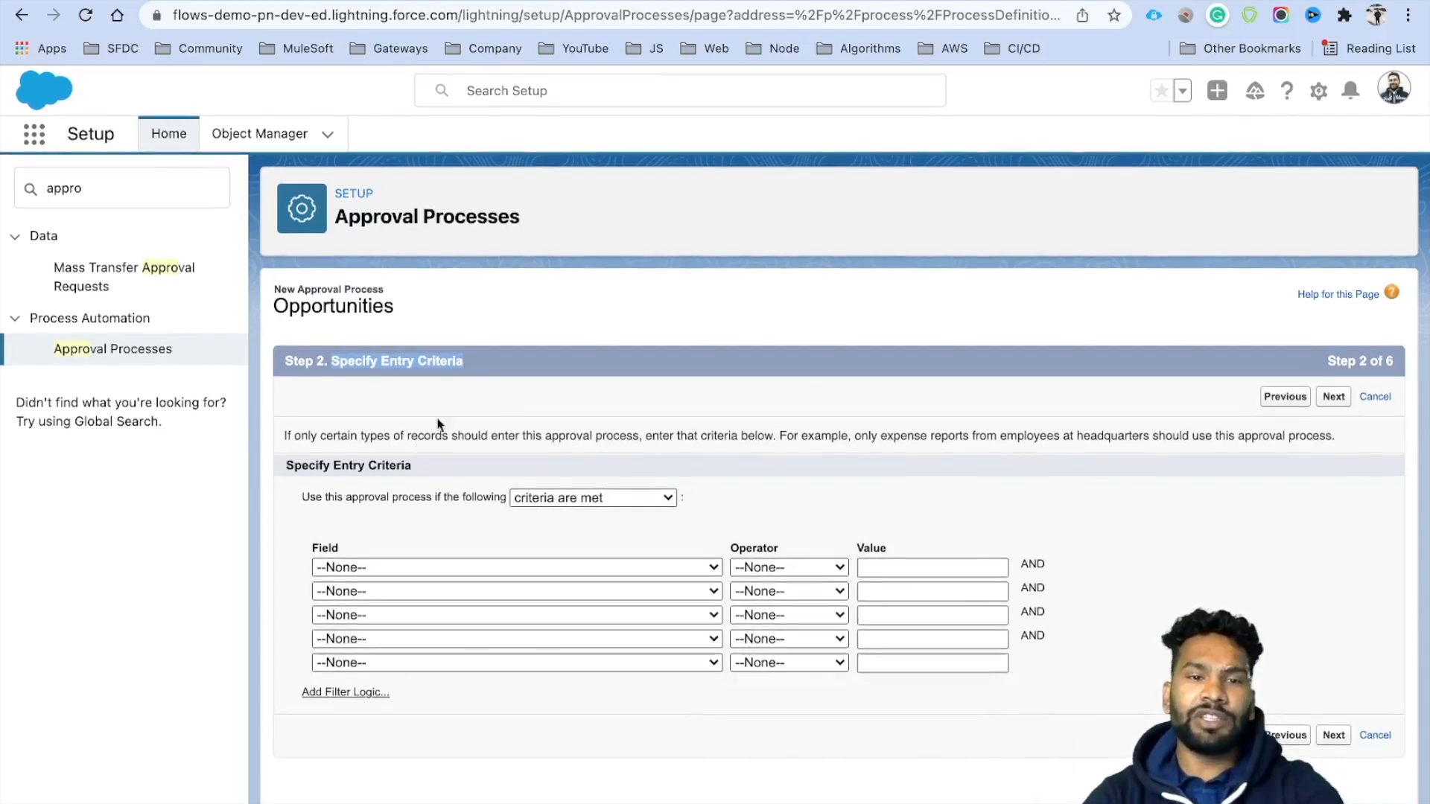
- Set the entry criterion to Opportunity: Discount Percentage greater than 0.02 and continue to the approver field settings
click(377, 569)
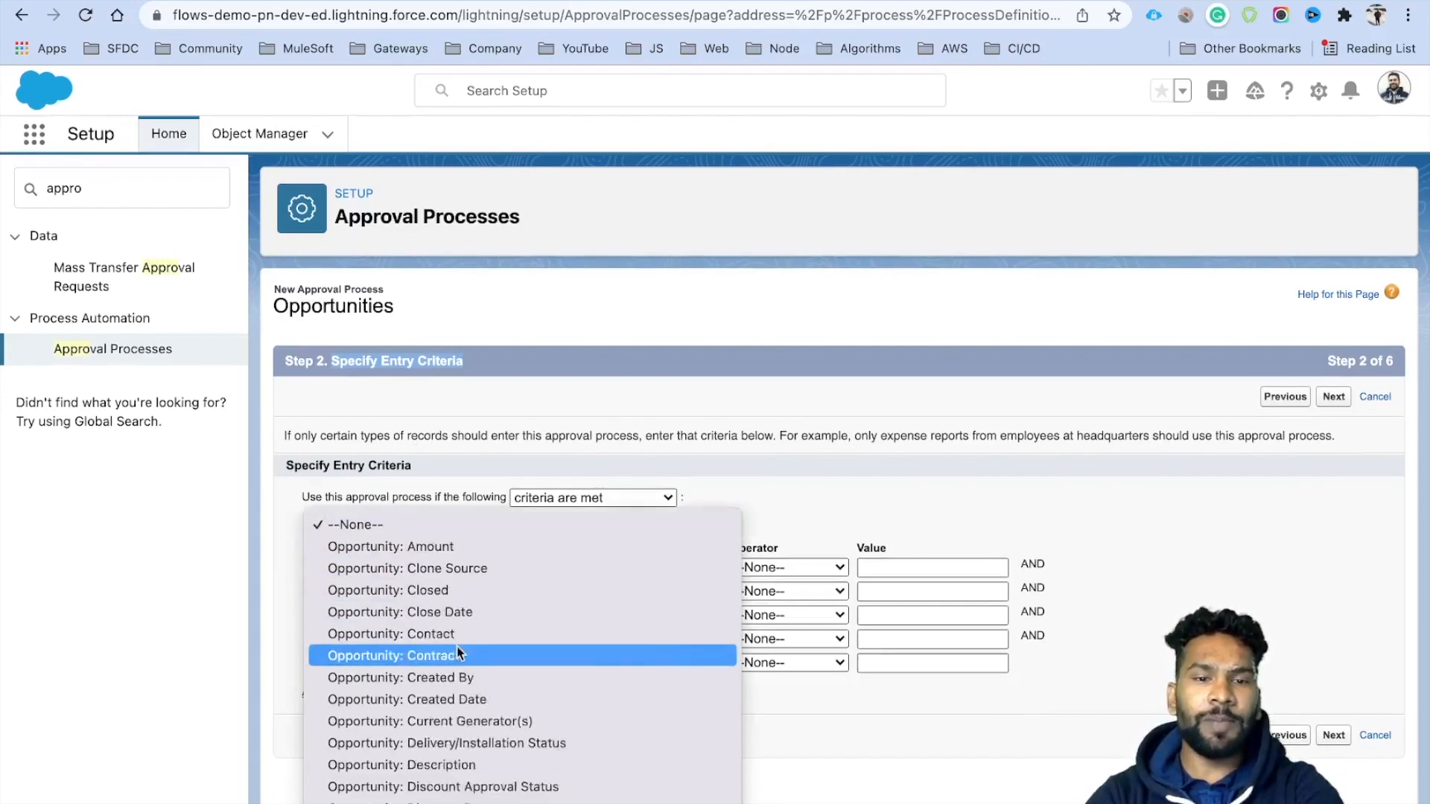
scroll(457, 654, down, 5)
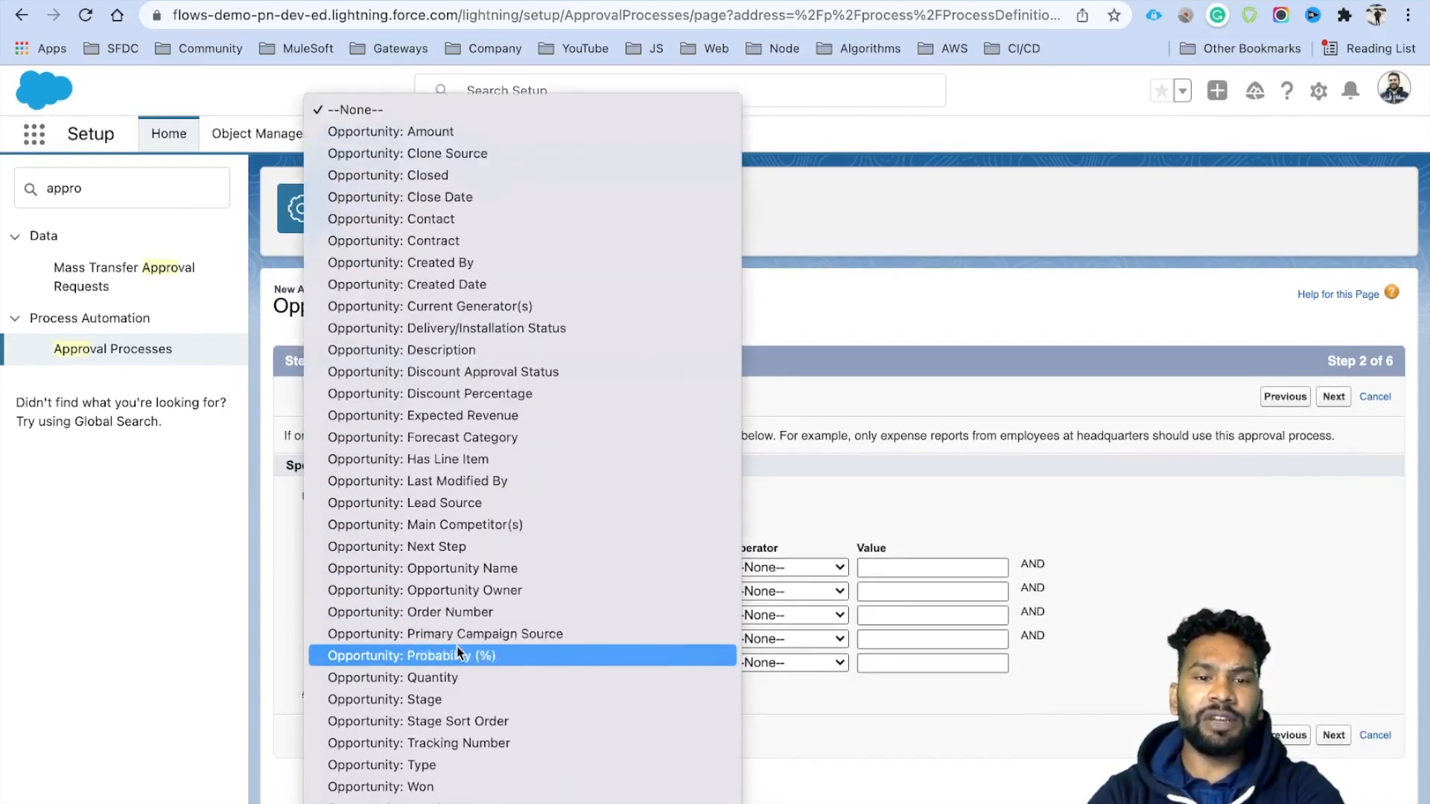
scroll(457, 654, down, 6)
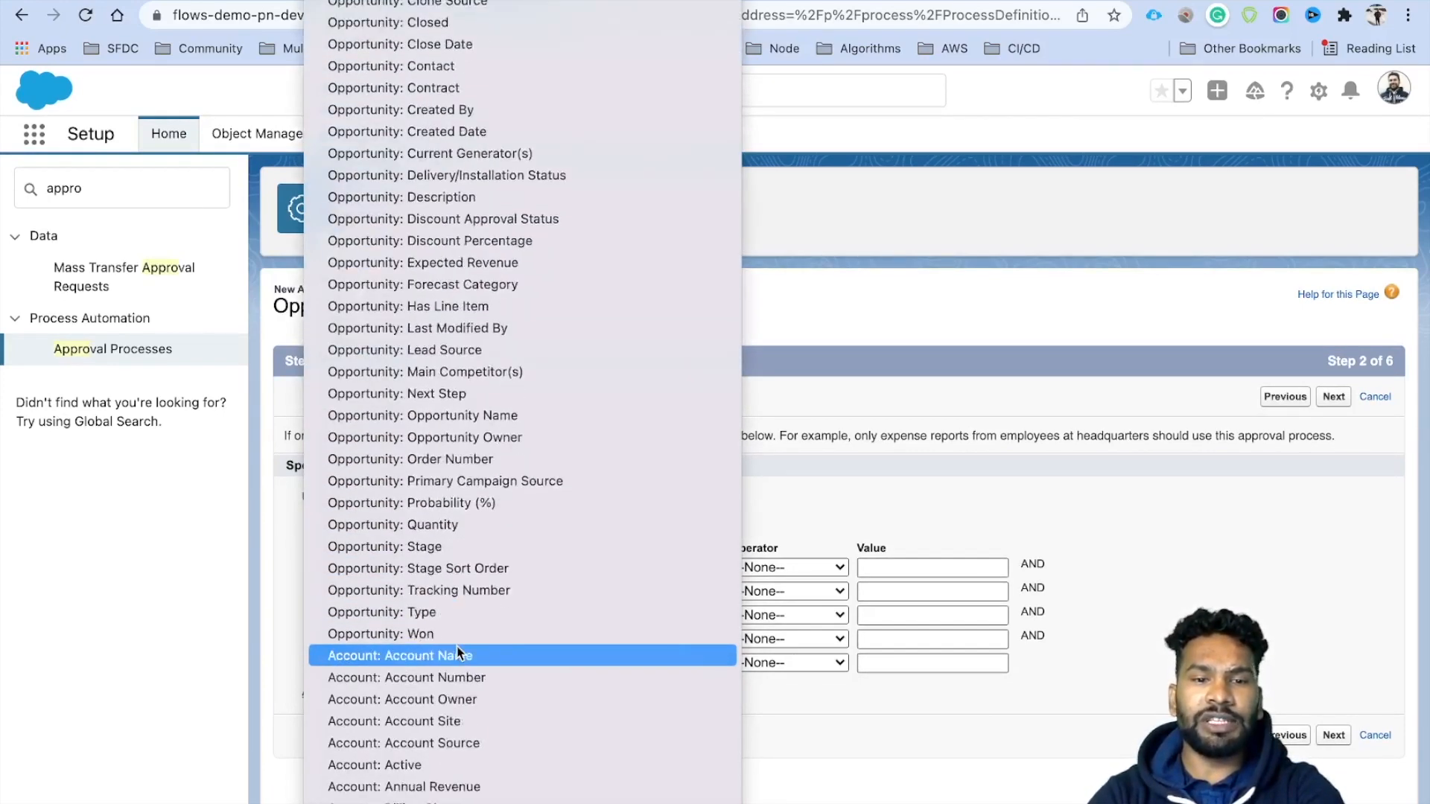
scroll(457, 654, up, 1)
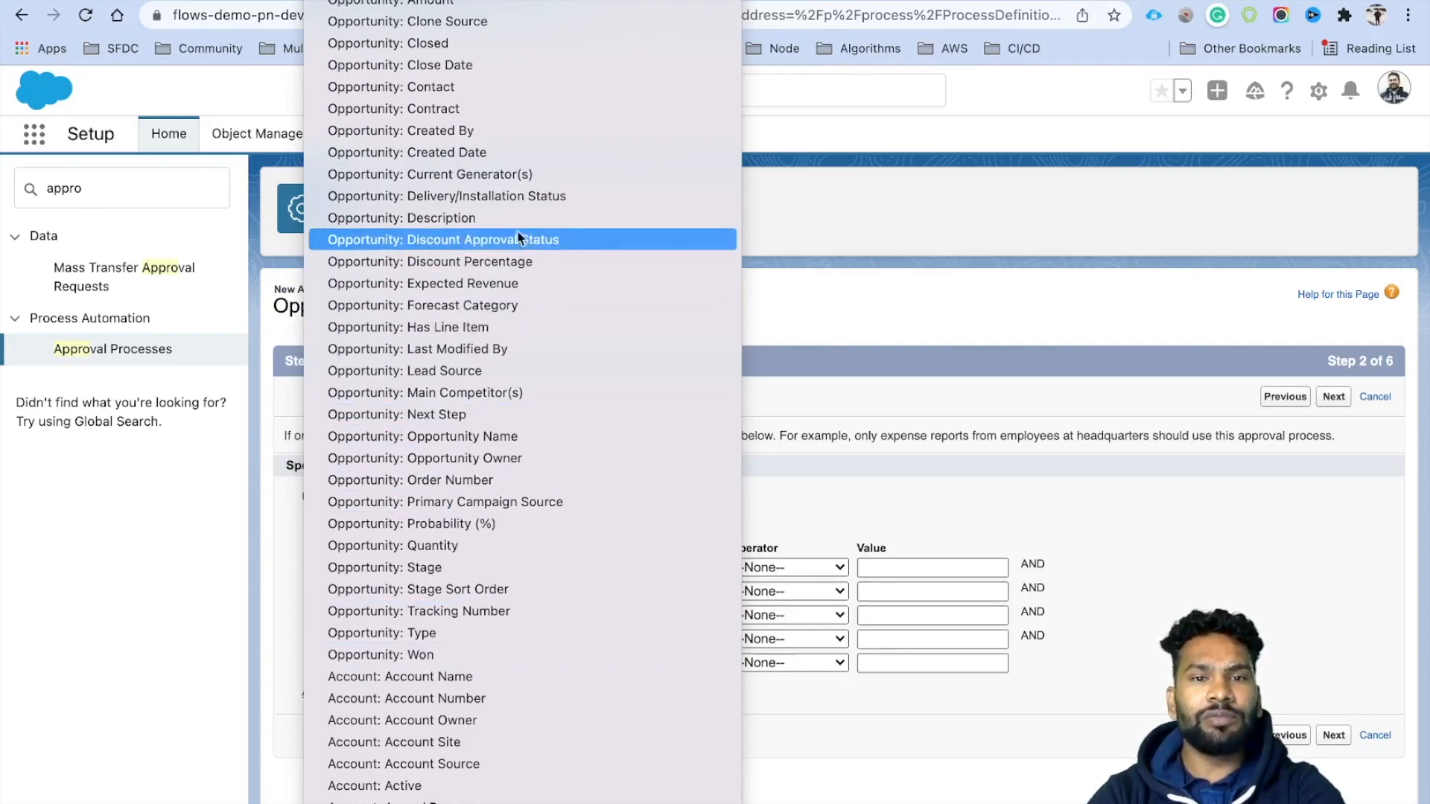
click(520, 260)
click(751, 568)
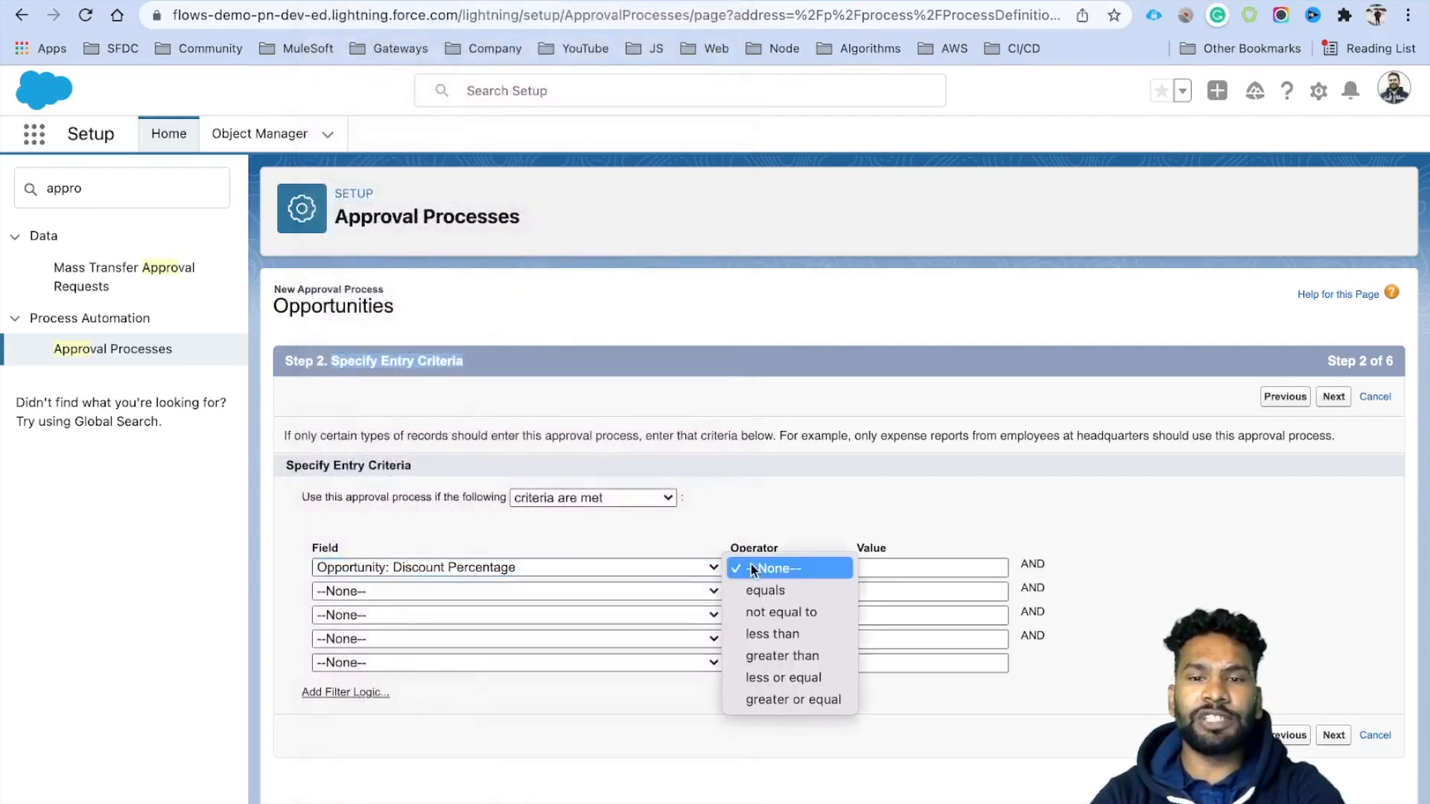
click(812, 656)
click(895, 567)
text(0.02)
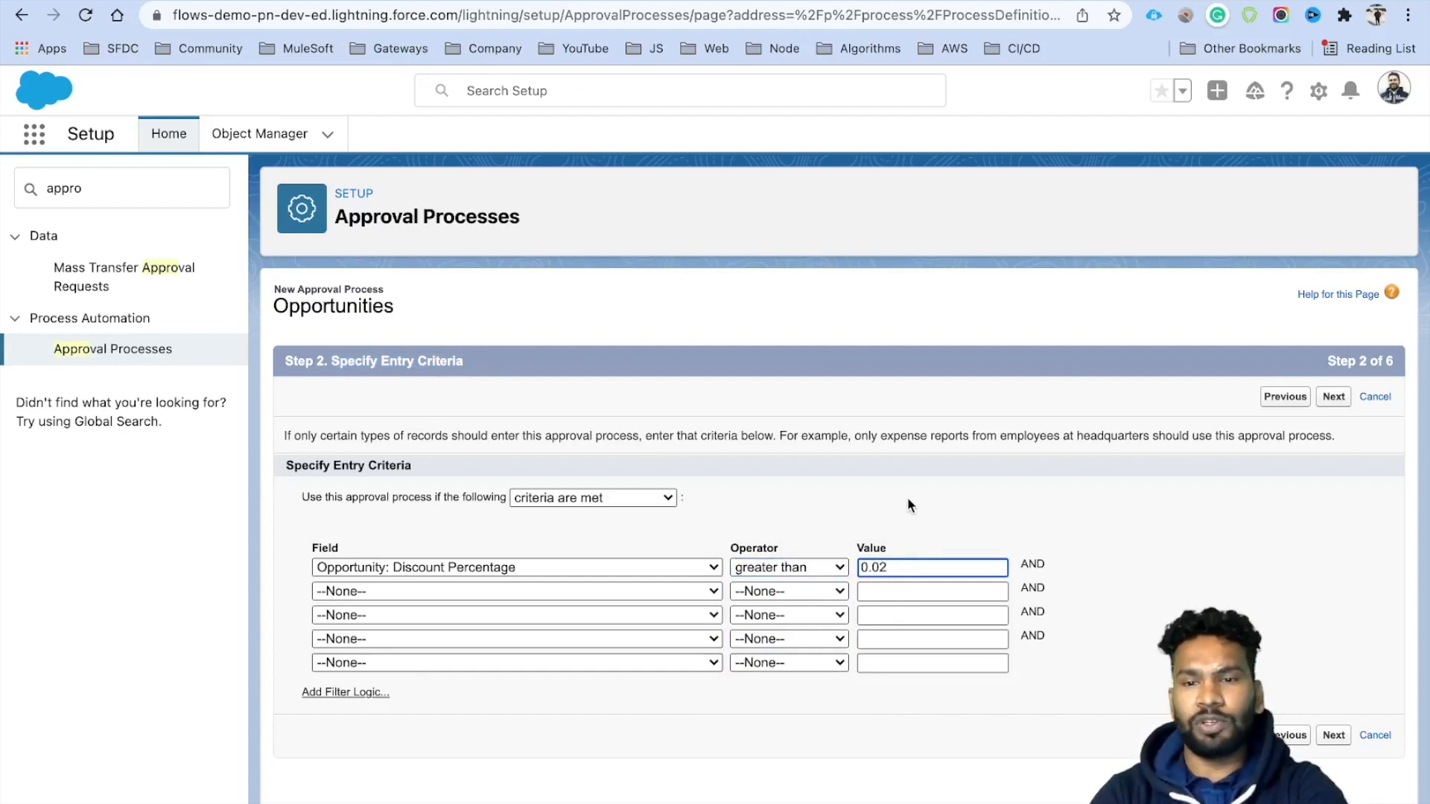
click(907, 499)
click(907, 560)
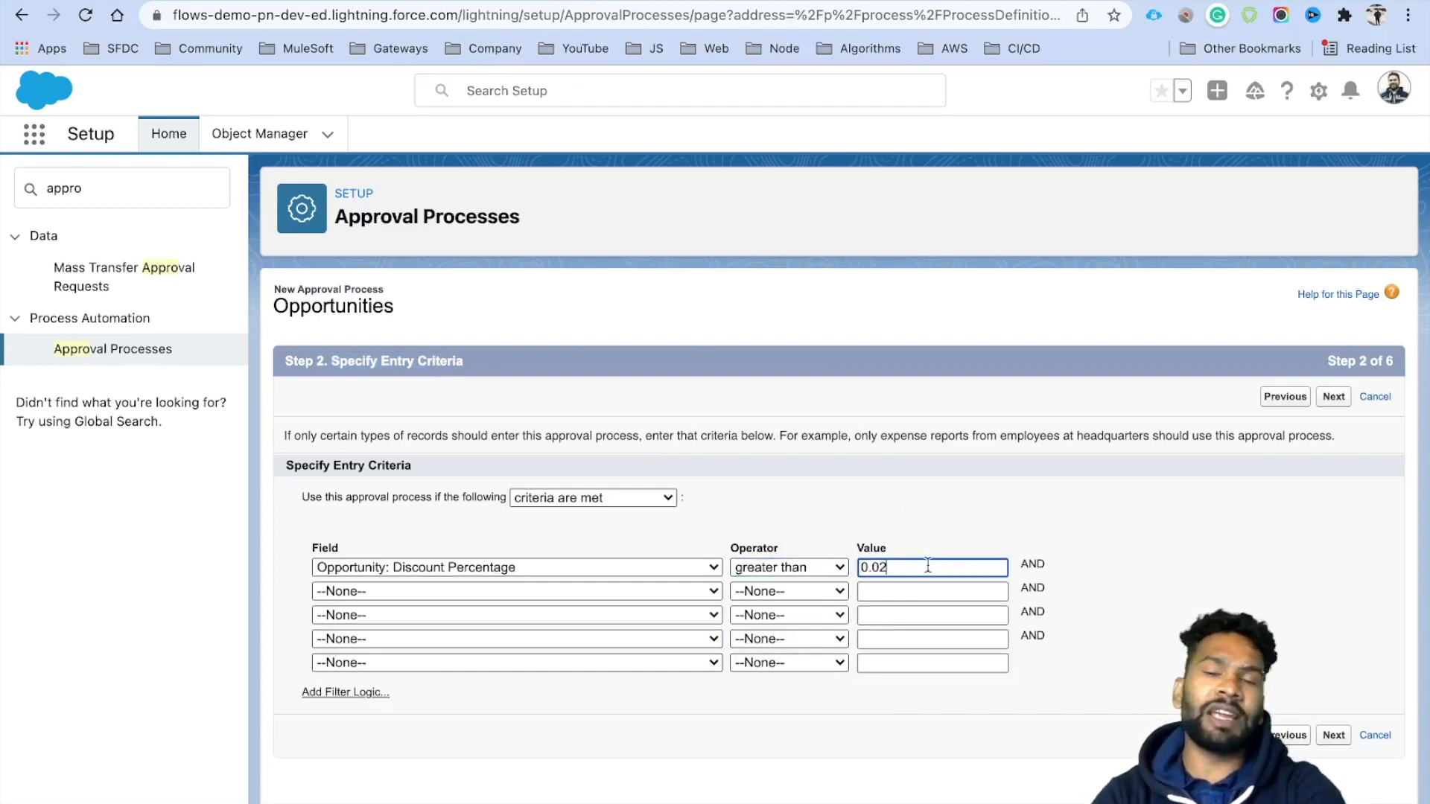
drag(912, 567, 827, 571)
click(921, 509)
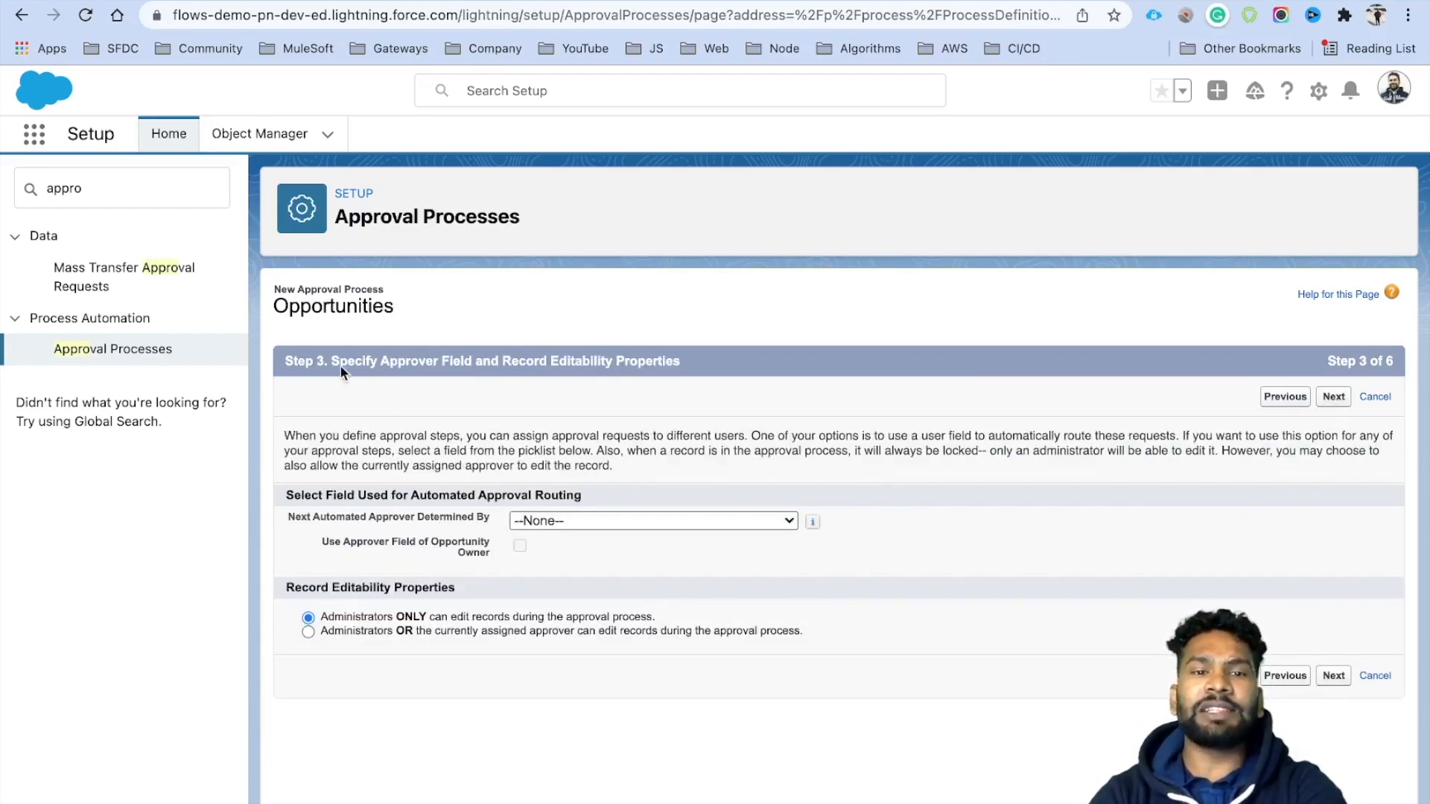
- Set the next automated approver to Manager, keep record editing limited to administrators only, and continue to the notification templates
drag(332, 362, 624, 387)
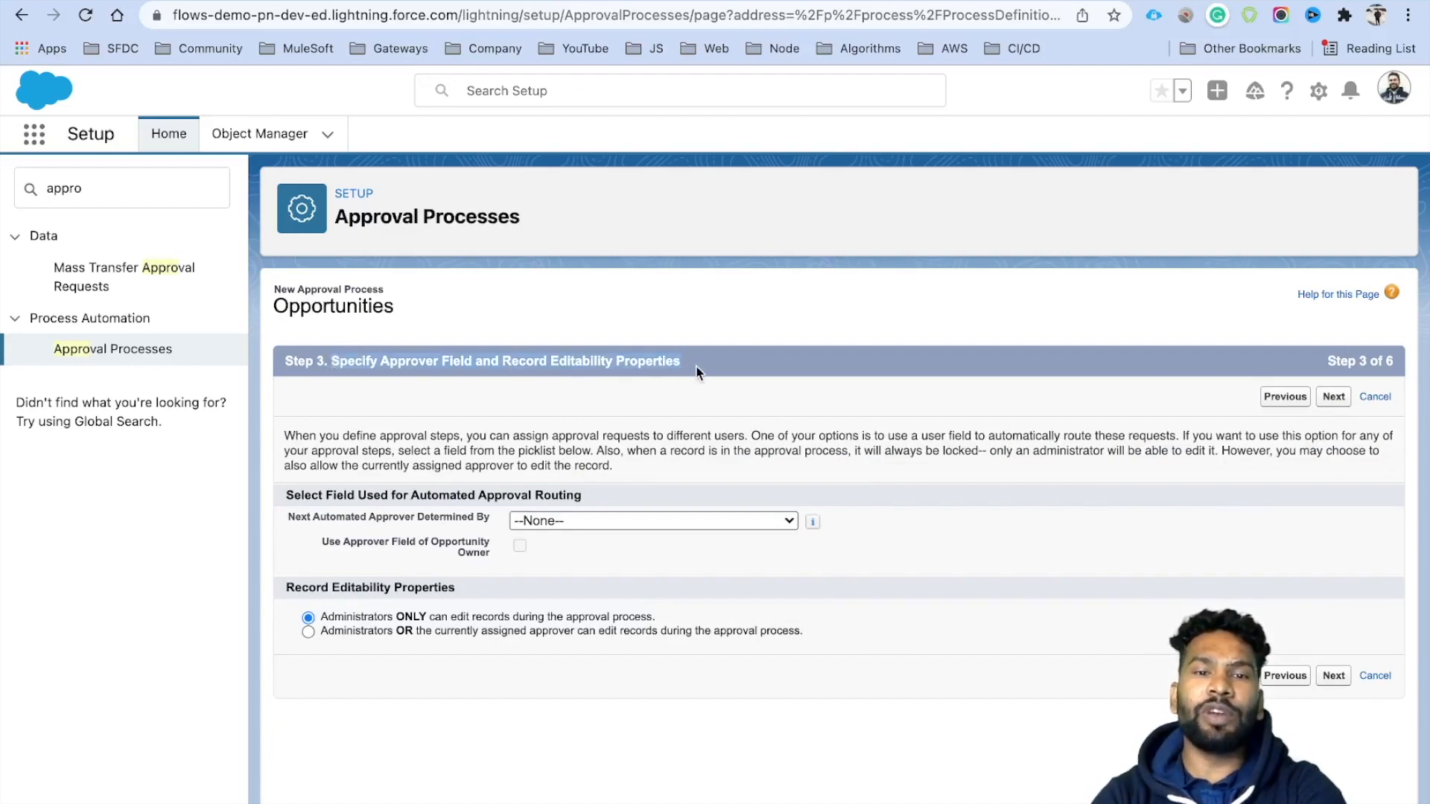
click(631, 379)
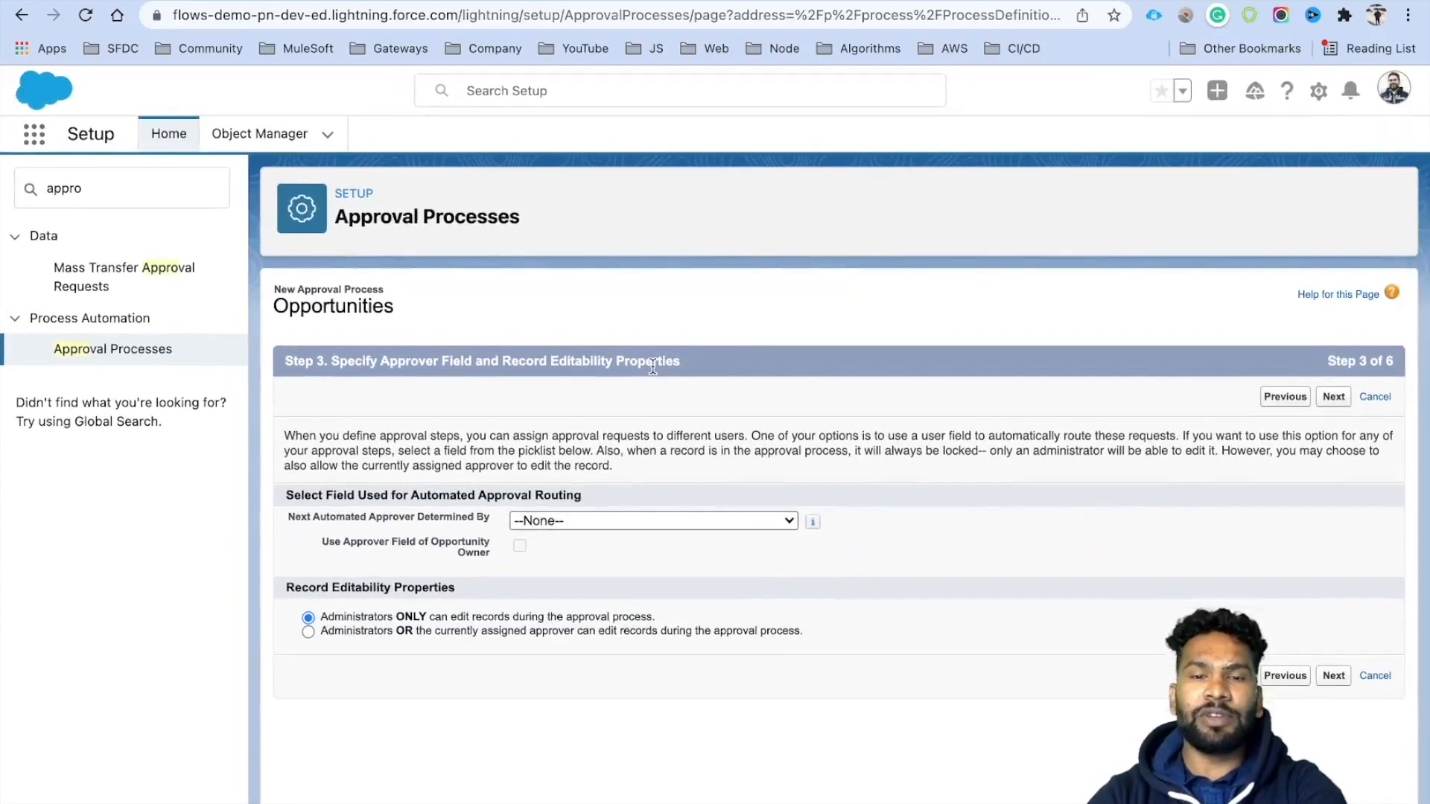
scroll(653, 366, up, 2)
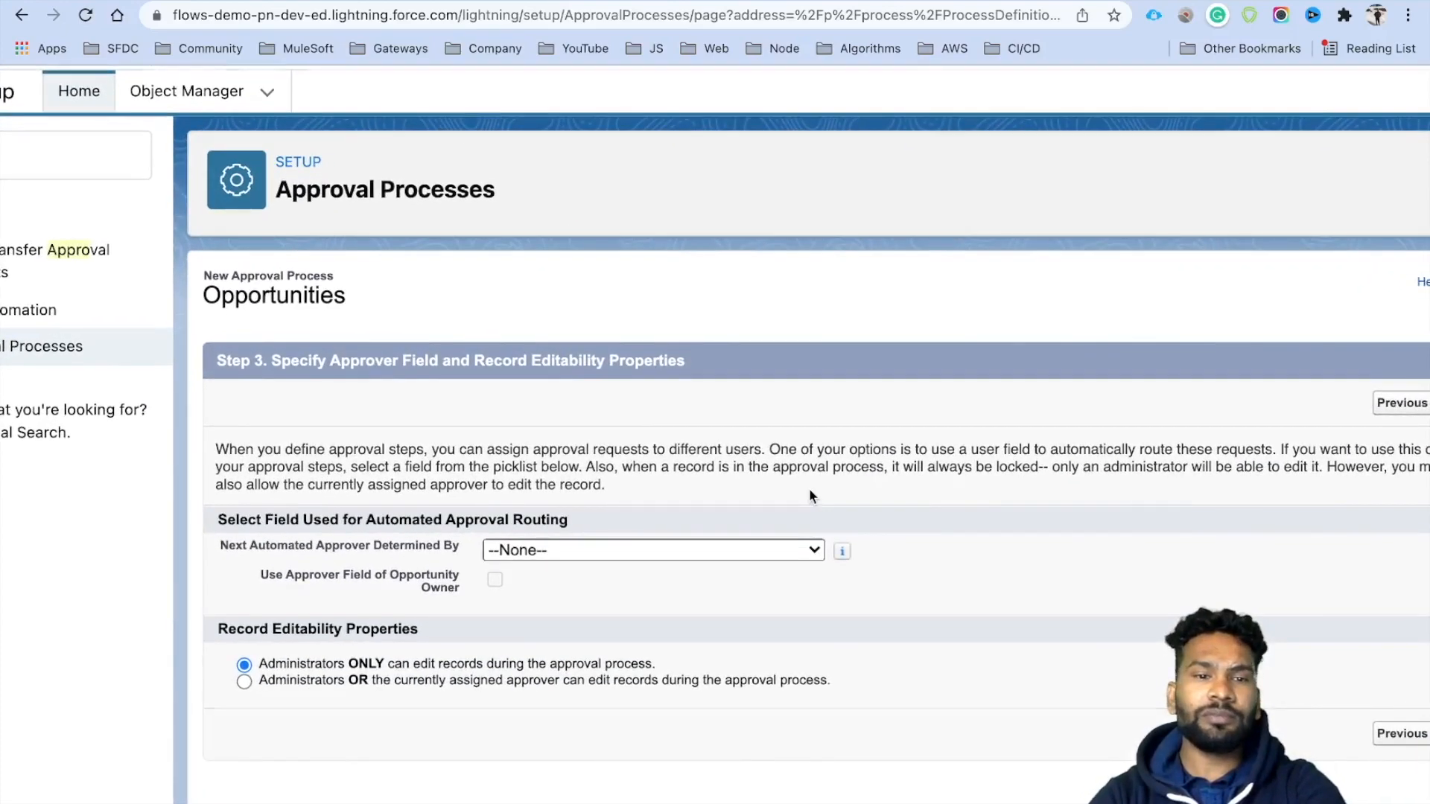
scroll(812, 495, down, 1)
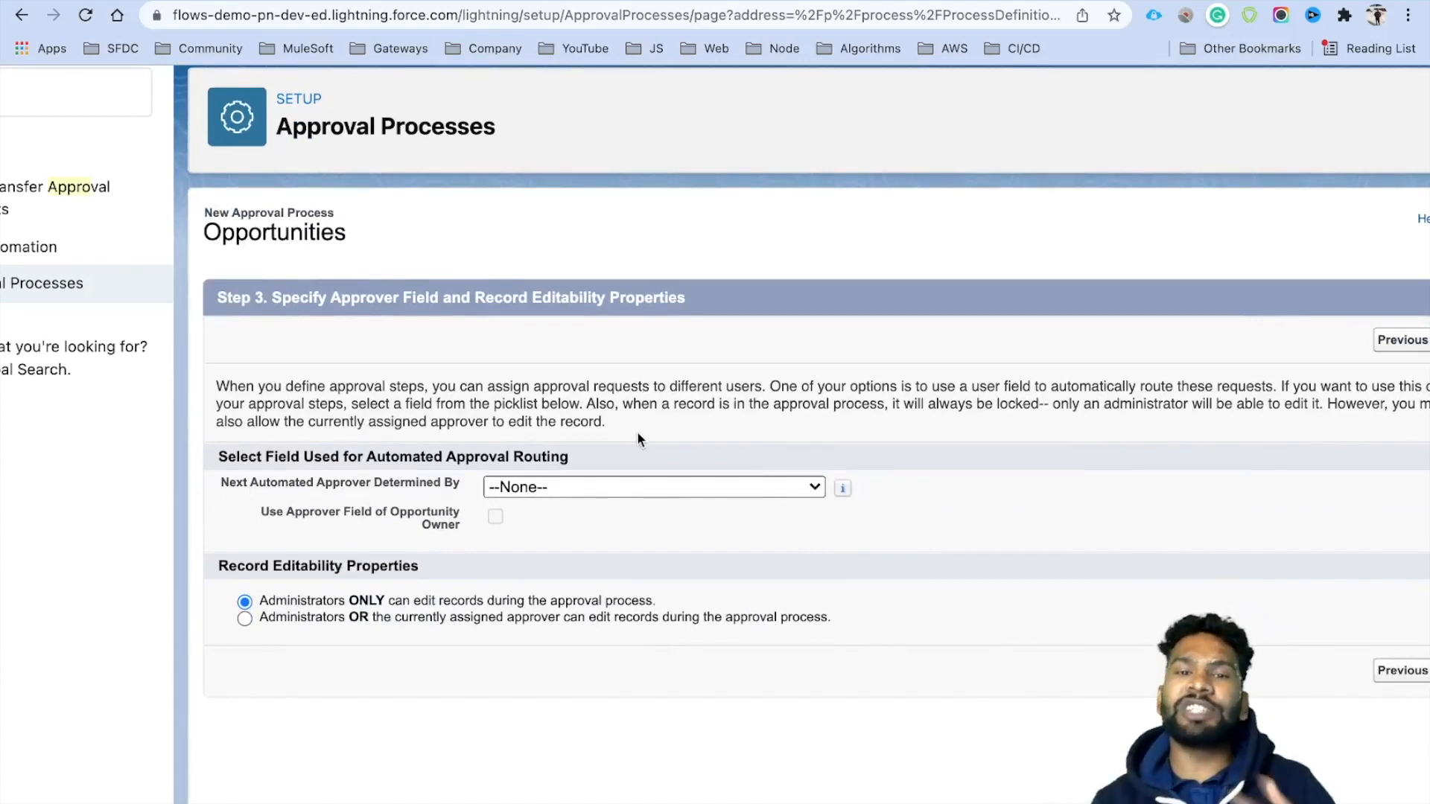
click(601, 491)
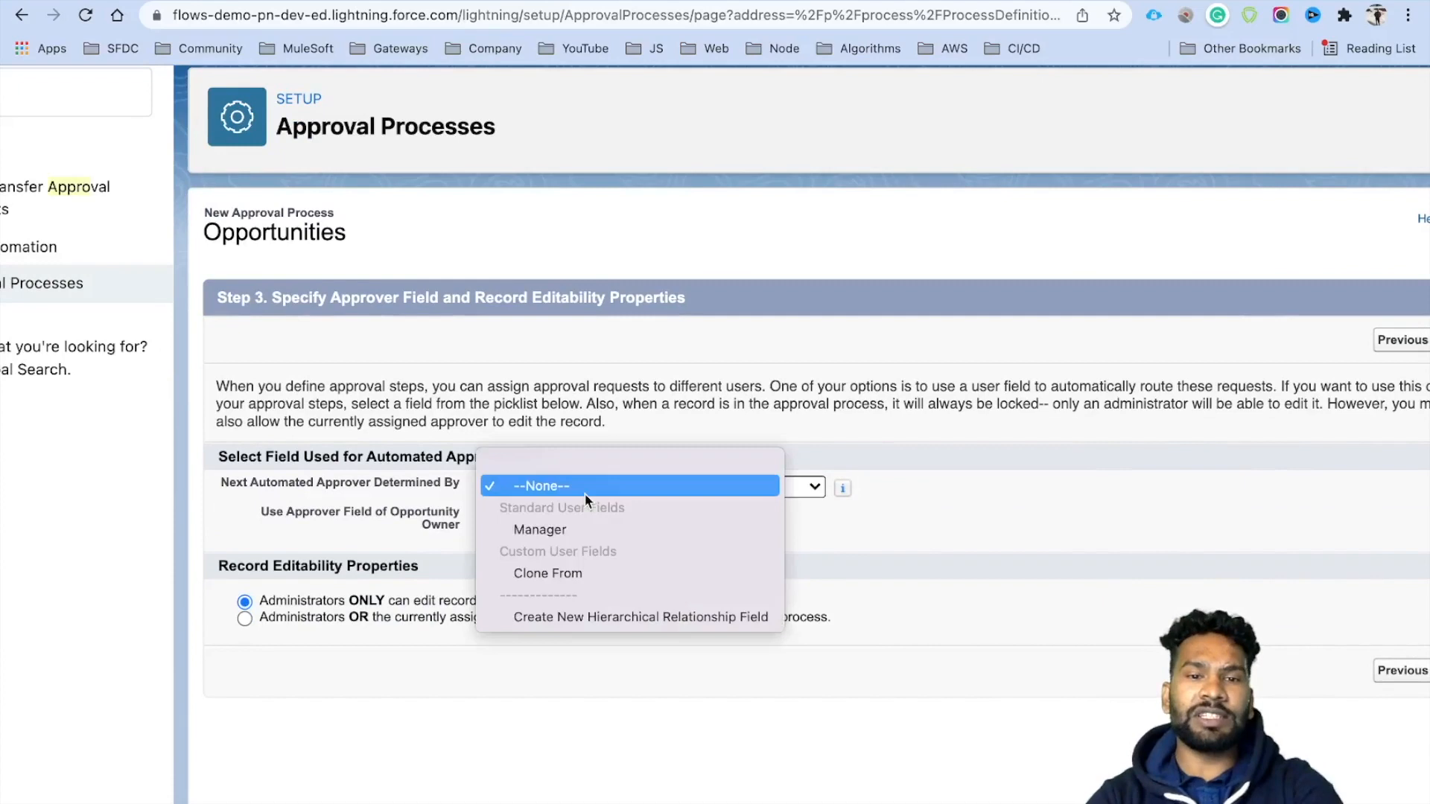
click(569, 531)
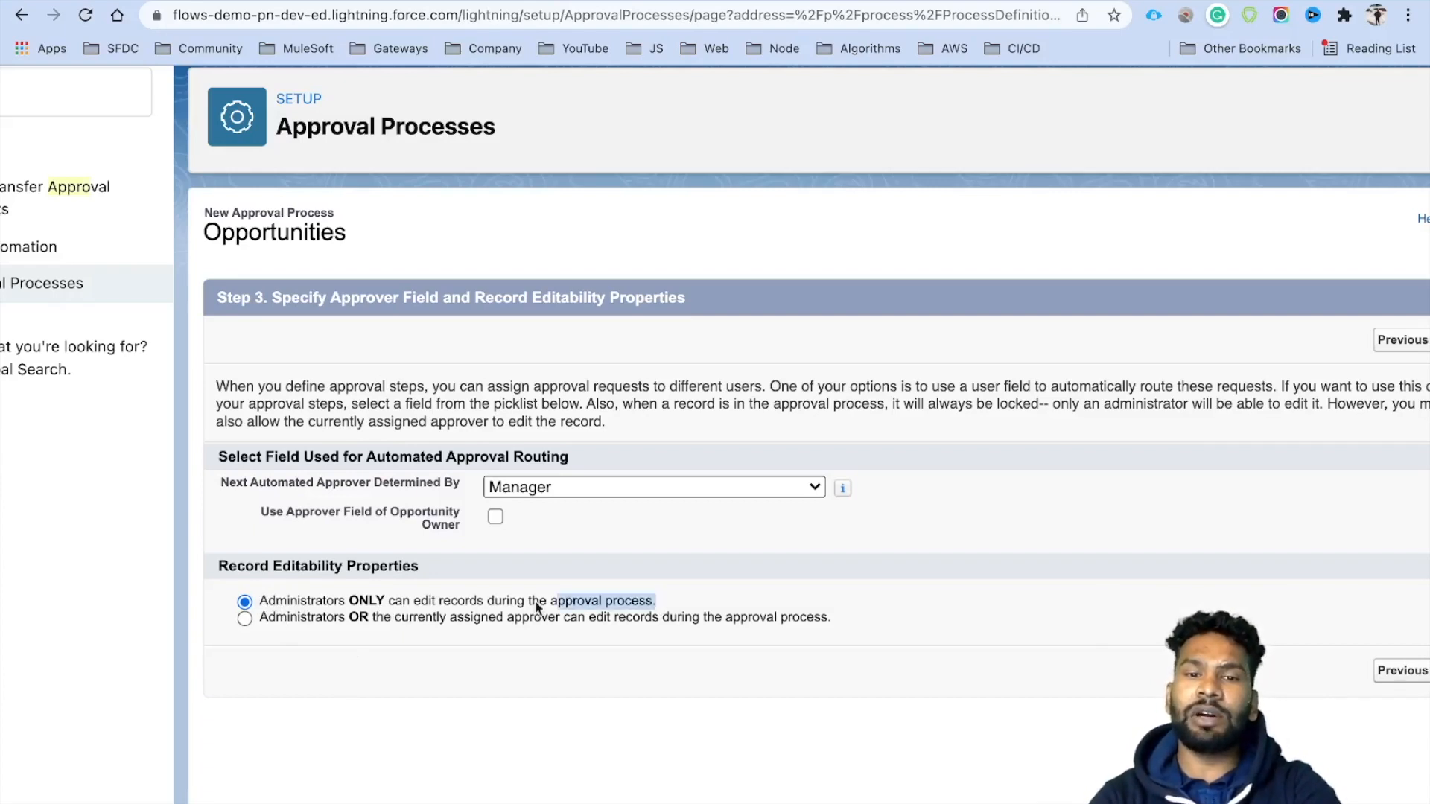
drag(304, 616, 248, 603)
click(361, 599)
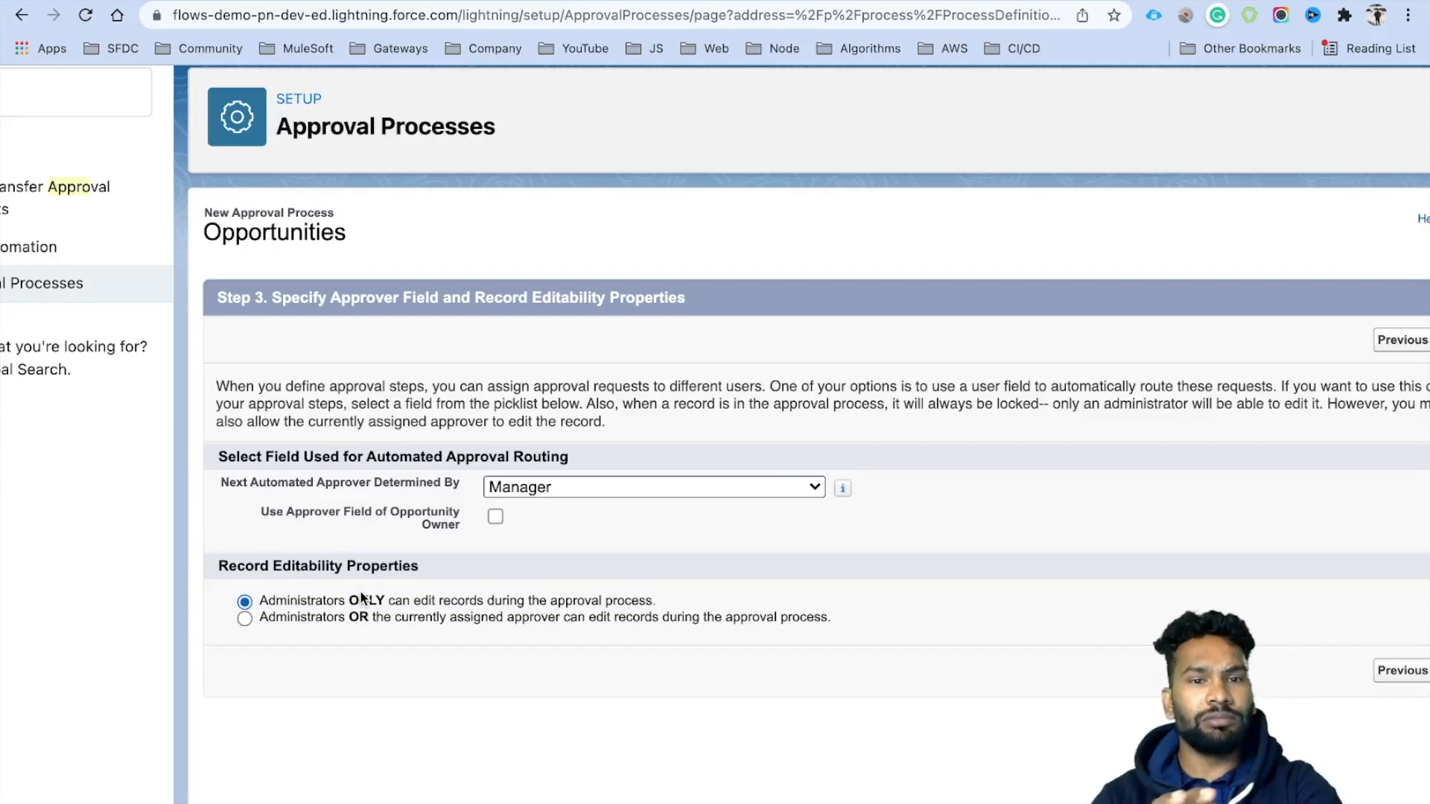
scroll(855, 591, right, 4)
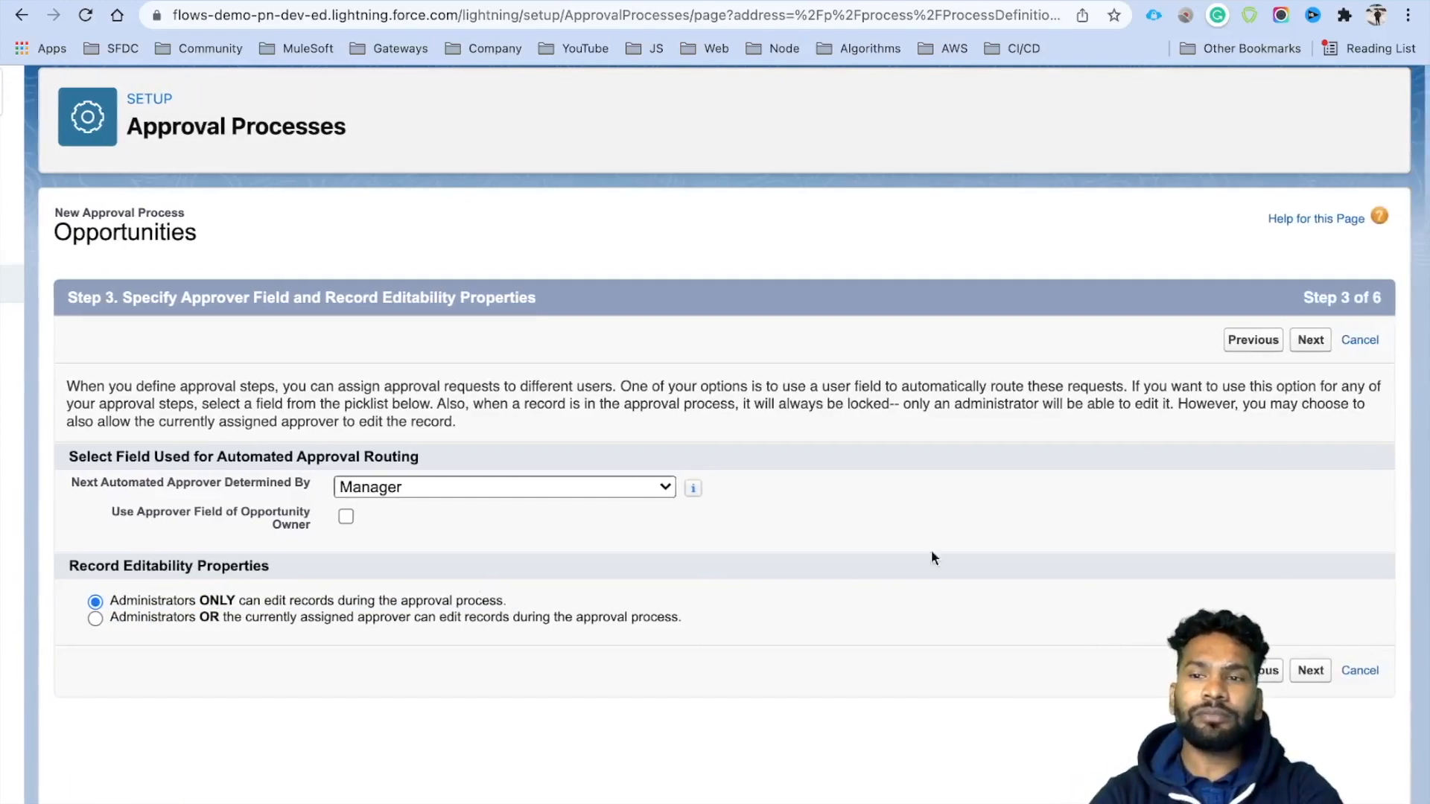
click(1322, 348)
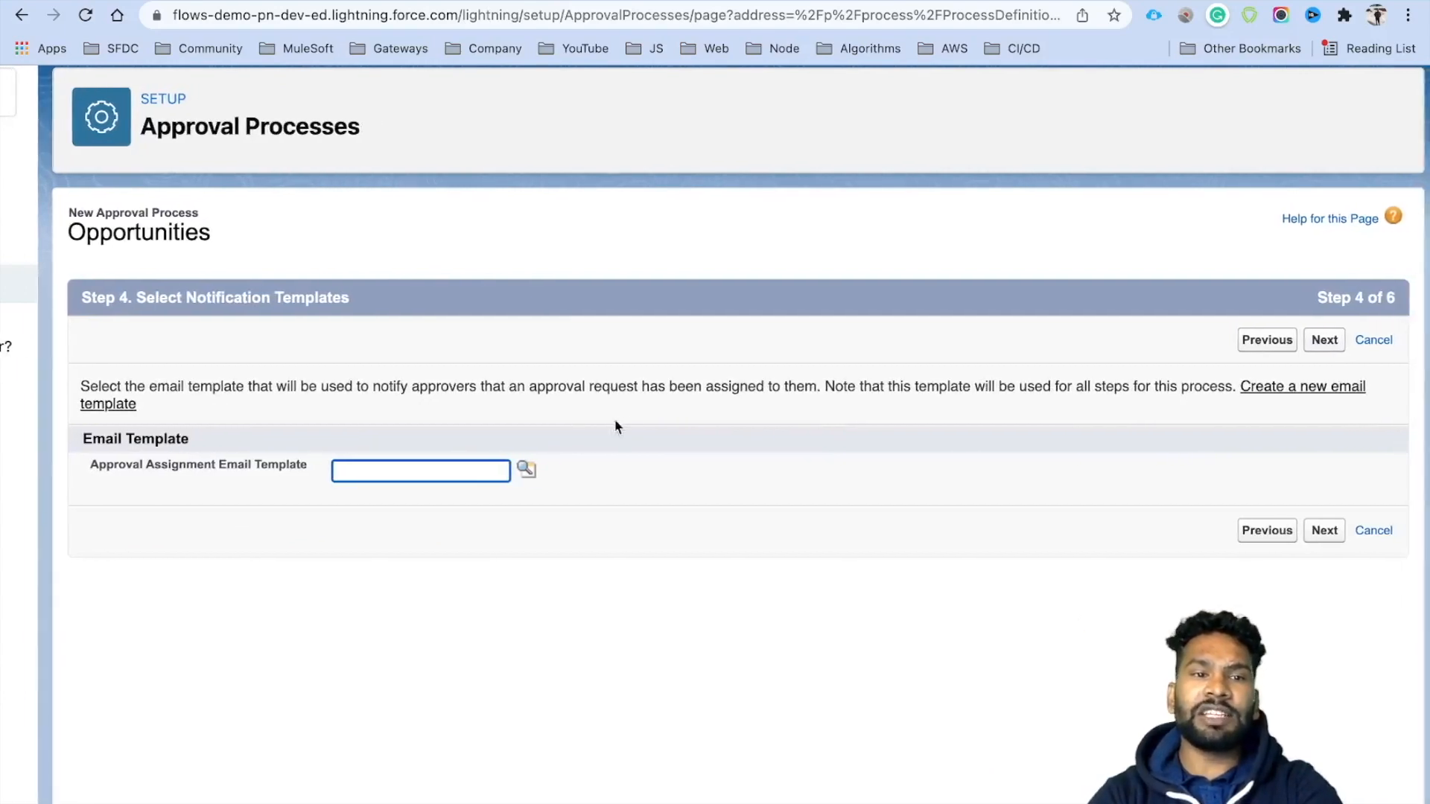
- Leave the approval assignment email template blank and continue to the approval page layout fields
drag(136, 296, 315, 298)
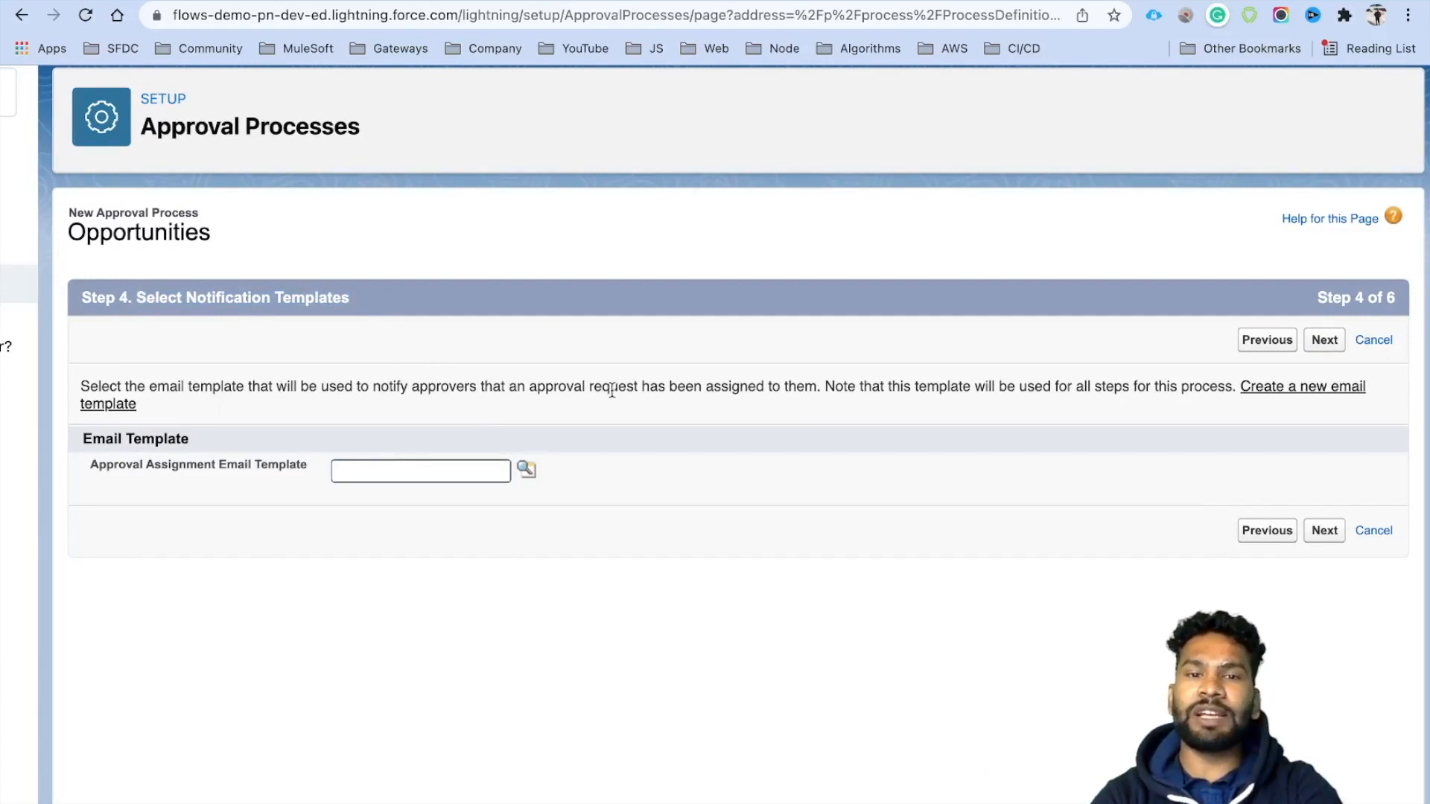
click(450, 472)
click(262, 472)
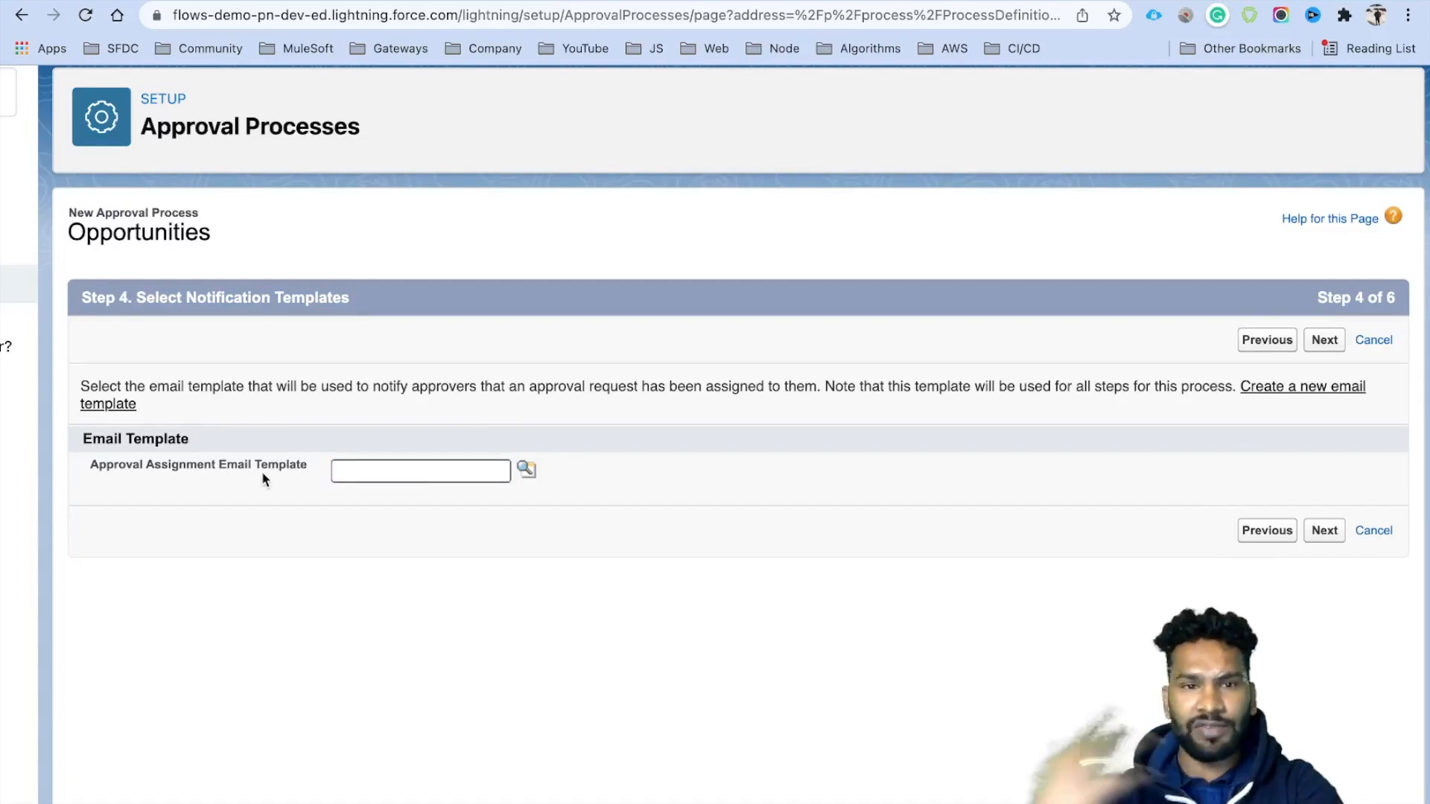
click(384, 467)
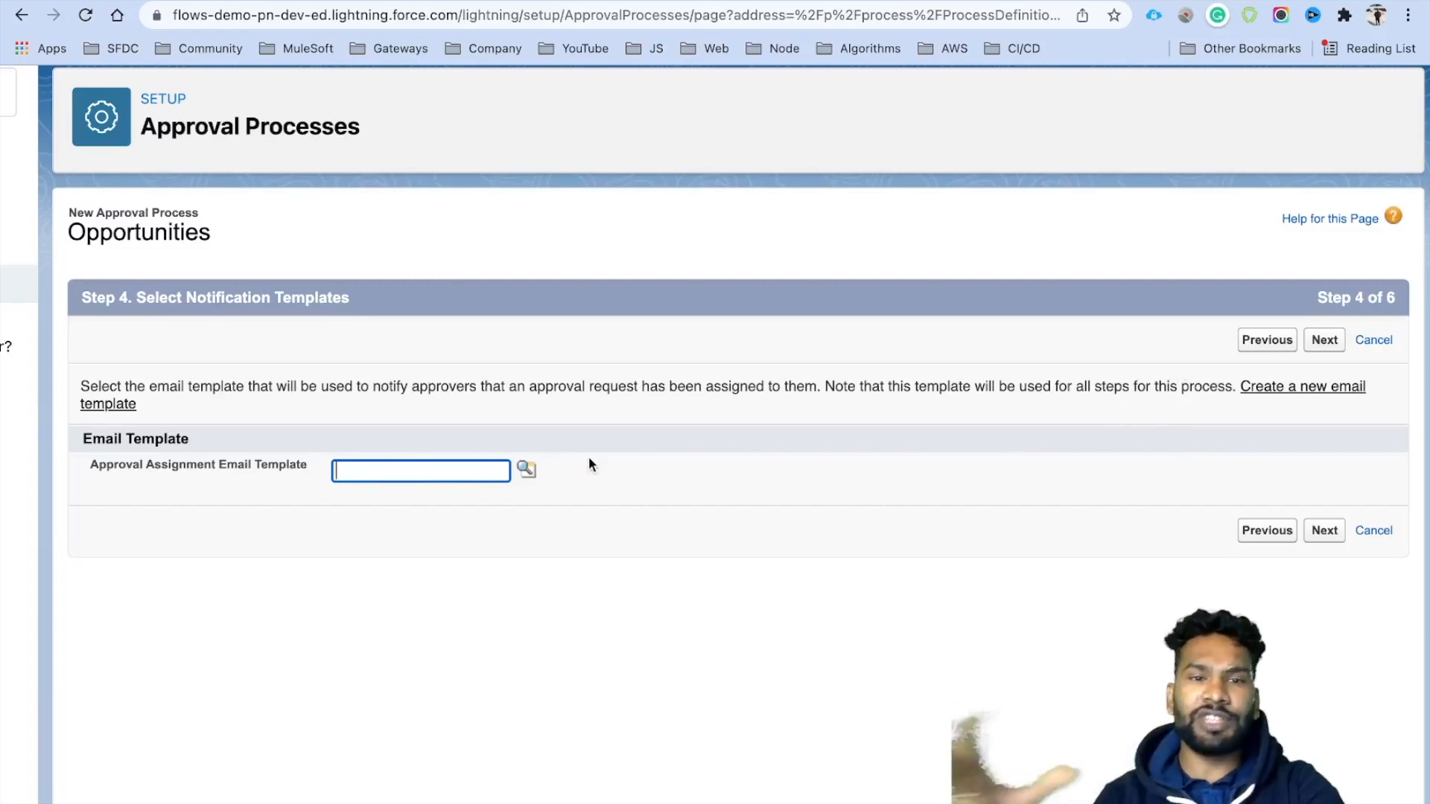
click(1329, 344)
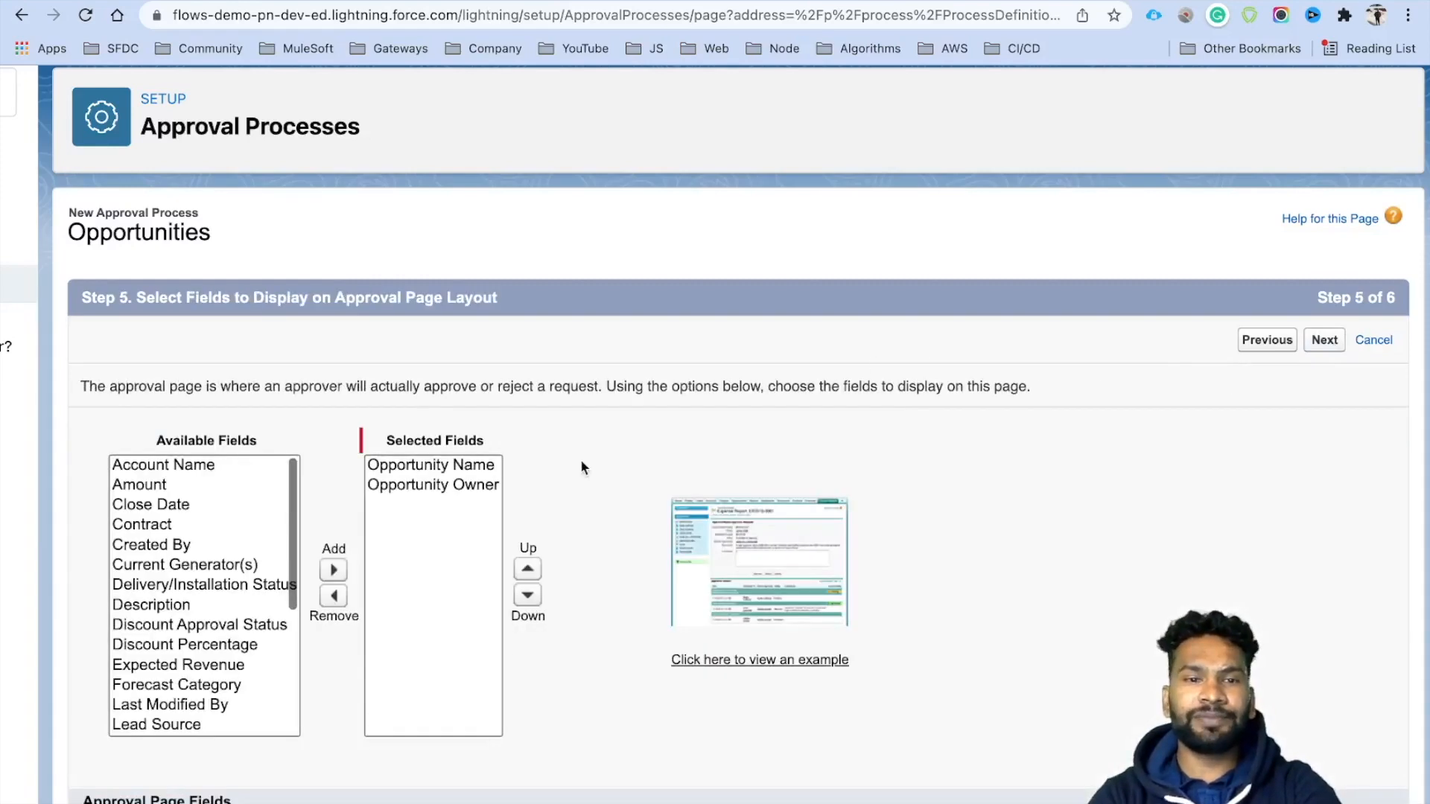
- Add Account Name, Amount and Close Date to the selected fields of the approval page layout
drag(136, 297, 498, 297)
scroll(552, 402, down, 2)
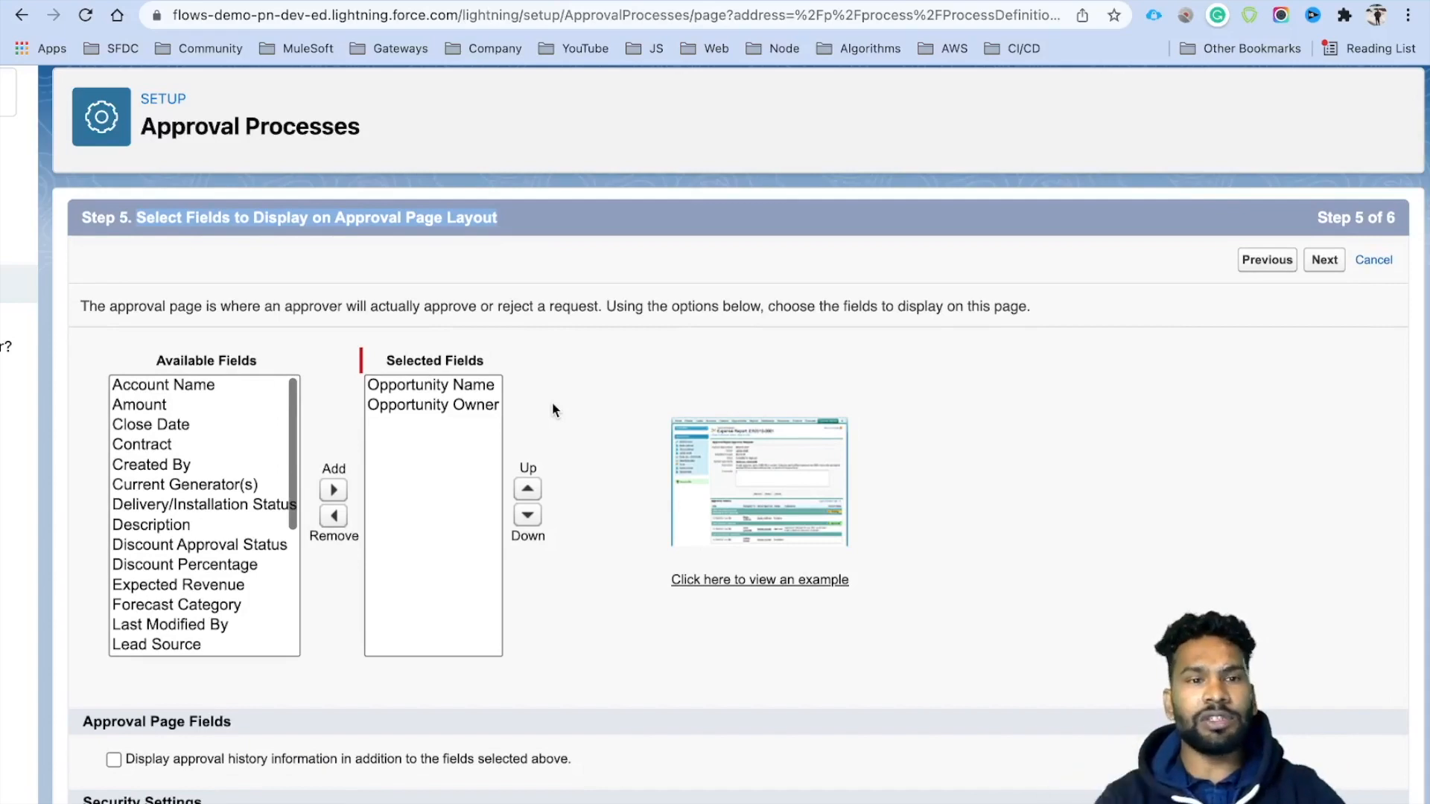
click(159, 408)
shift+click(170, 425)
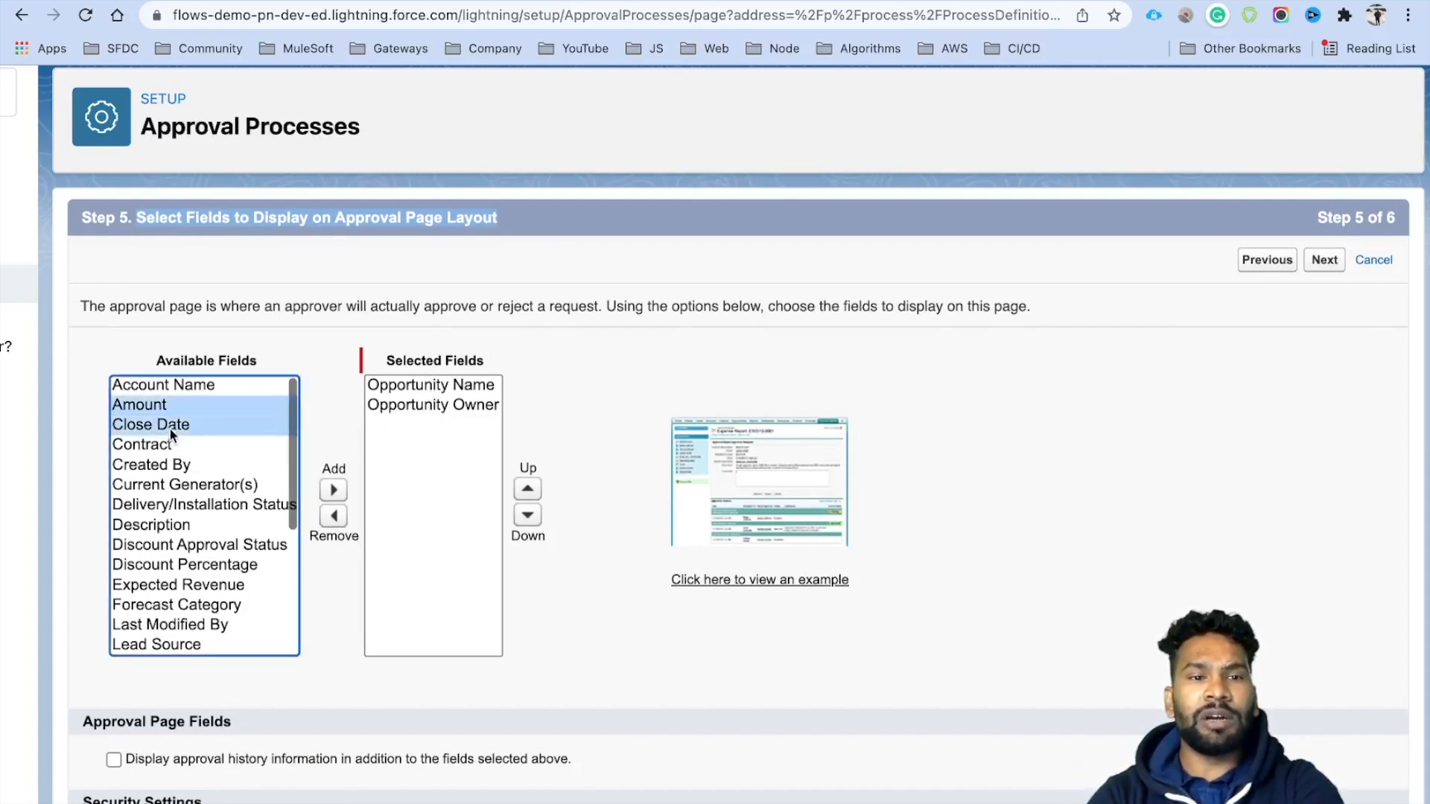
click(189, 402)
click(187, 385)
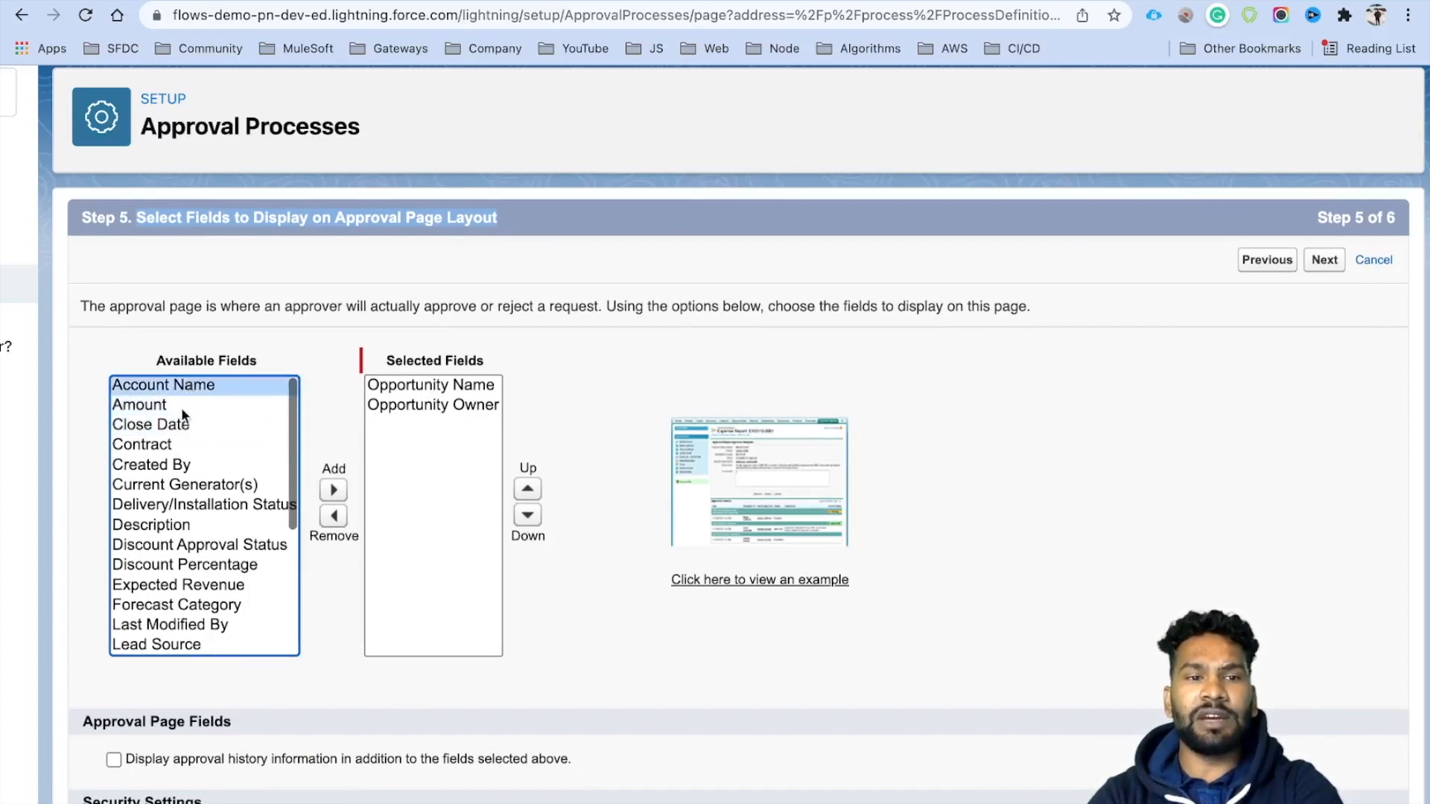
shift+click(181, 423)
click(333, 490)
- Add Discount Percentage and Description to the selected fields of the approval page layout
scroll(246, 519, down, 5)
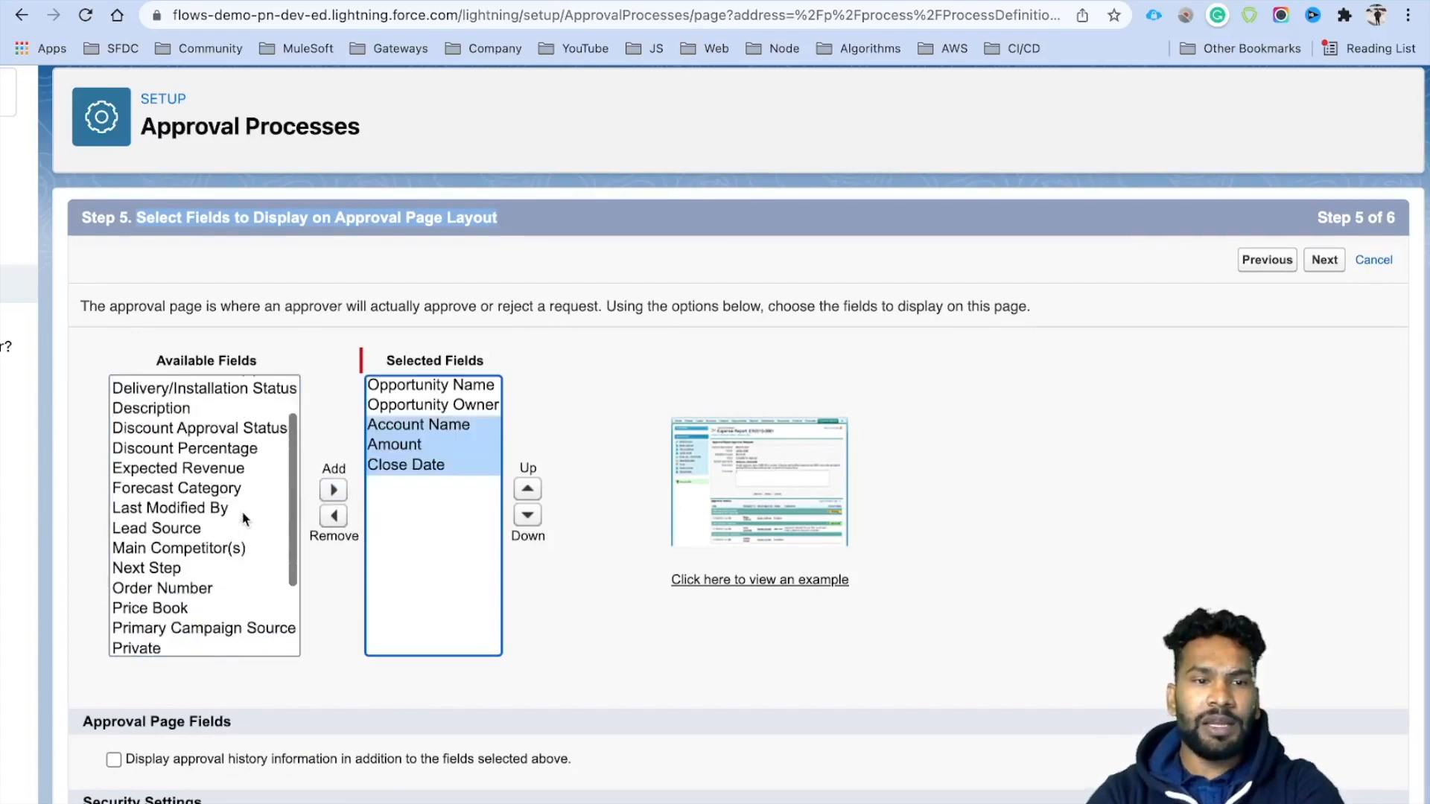
scroll(238, 522, down, 2)
scroll(205, 536, down, 1)
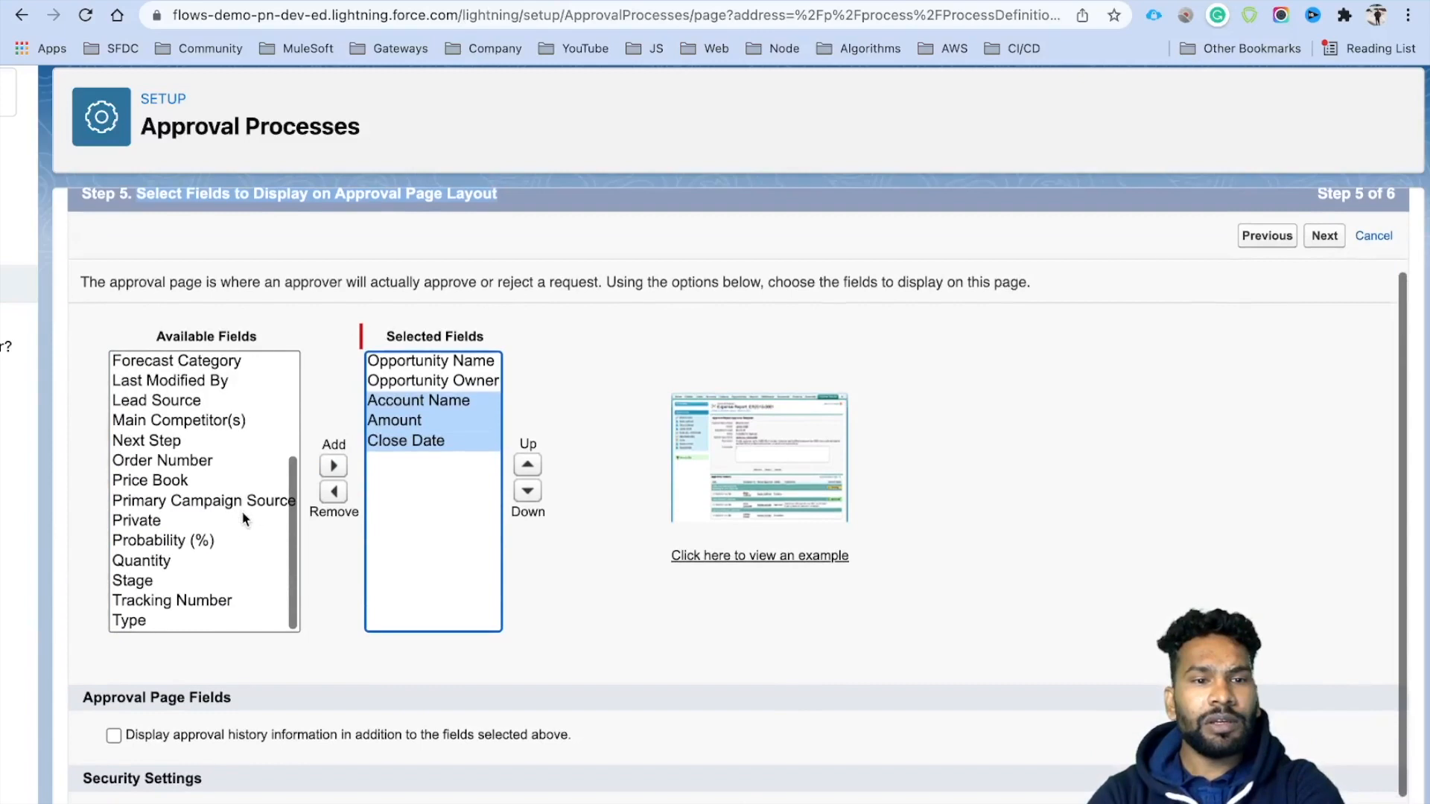
scroll(198, 536, up, 4)
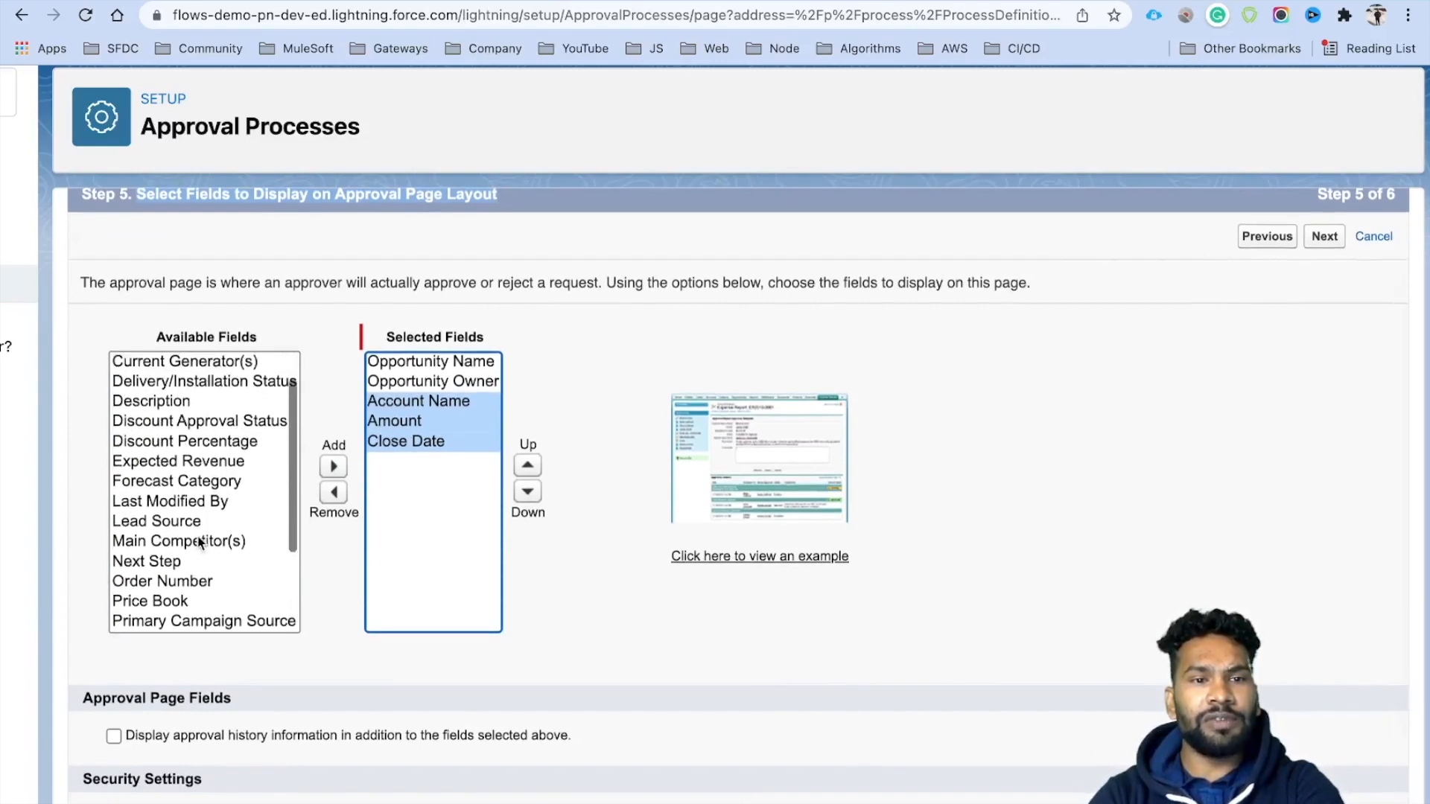
click(209, 445)
click(333, 466)
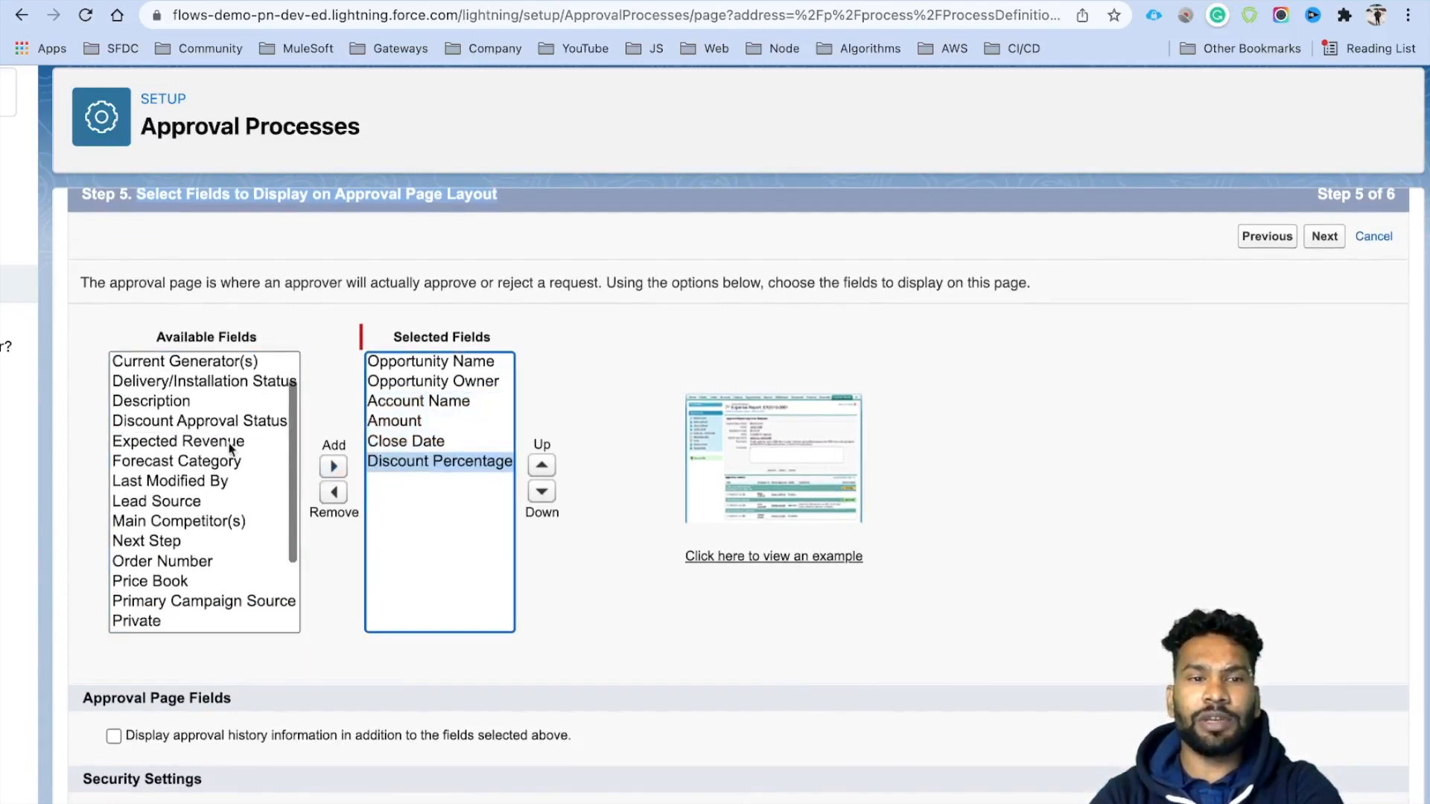
click(165, 402)
click(333, 466)
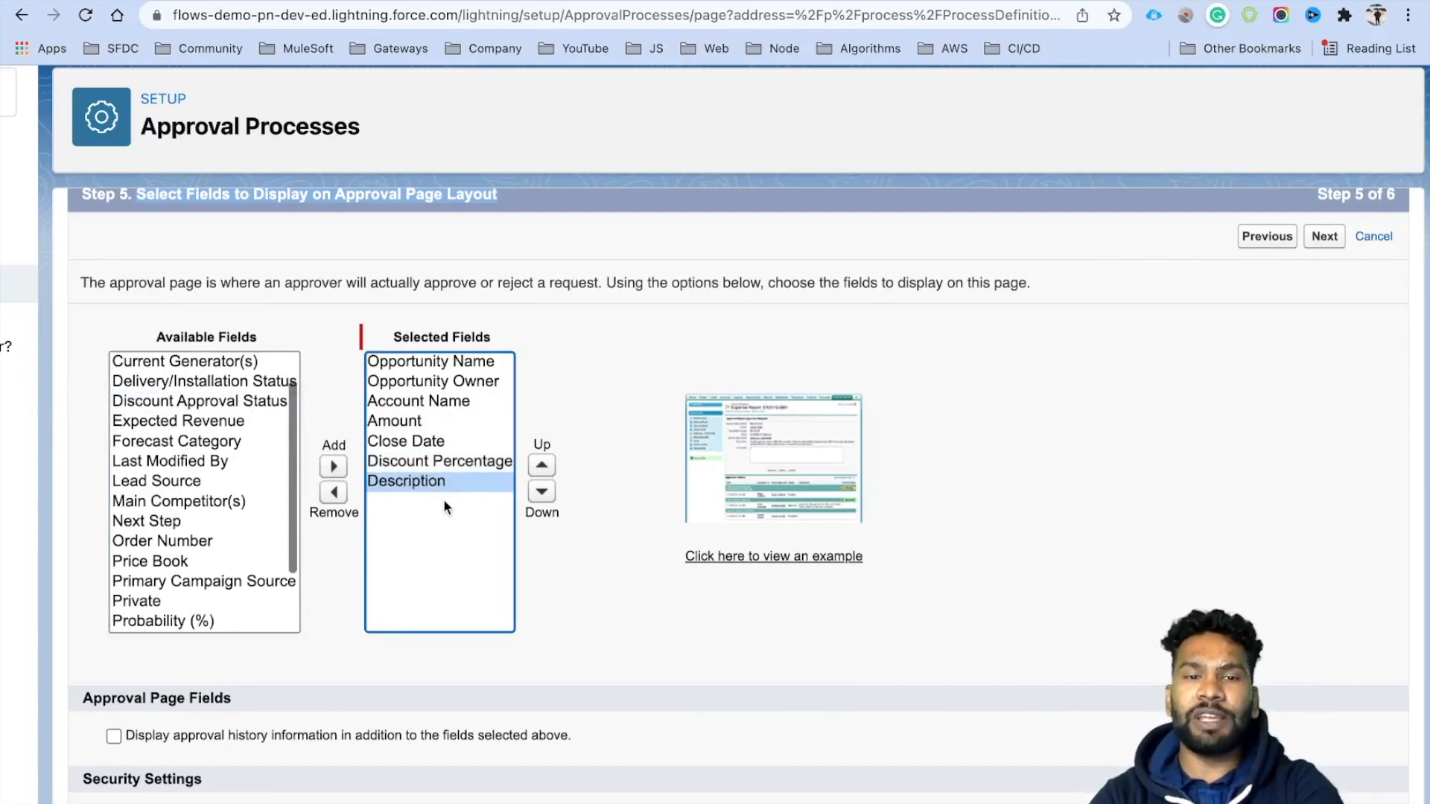
- Enable displaying approval history information in addition to the selected fields on the approval page
scroll(610, 431, down, 2)
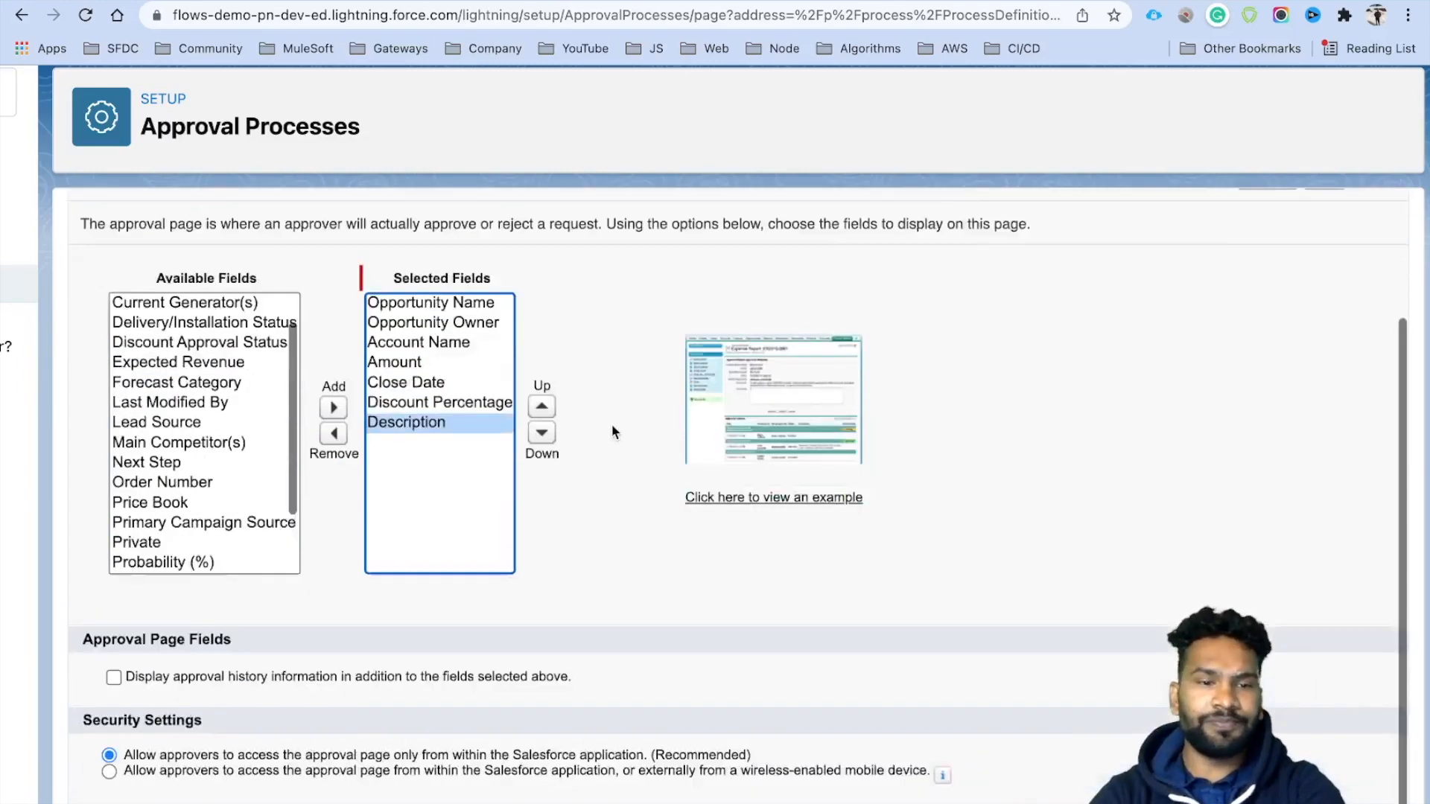
drag(82, 618, 229, 619)
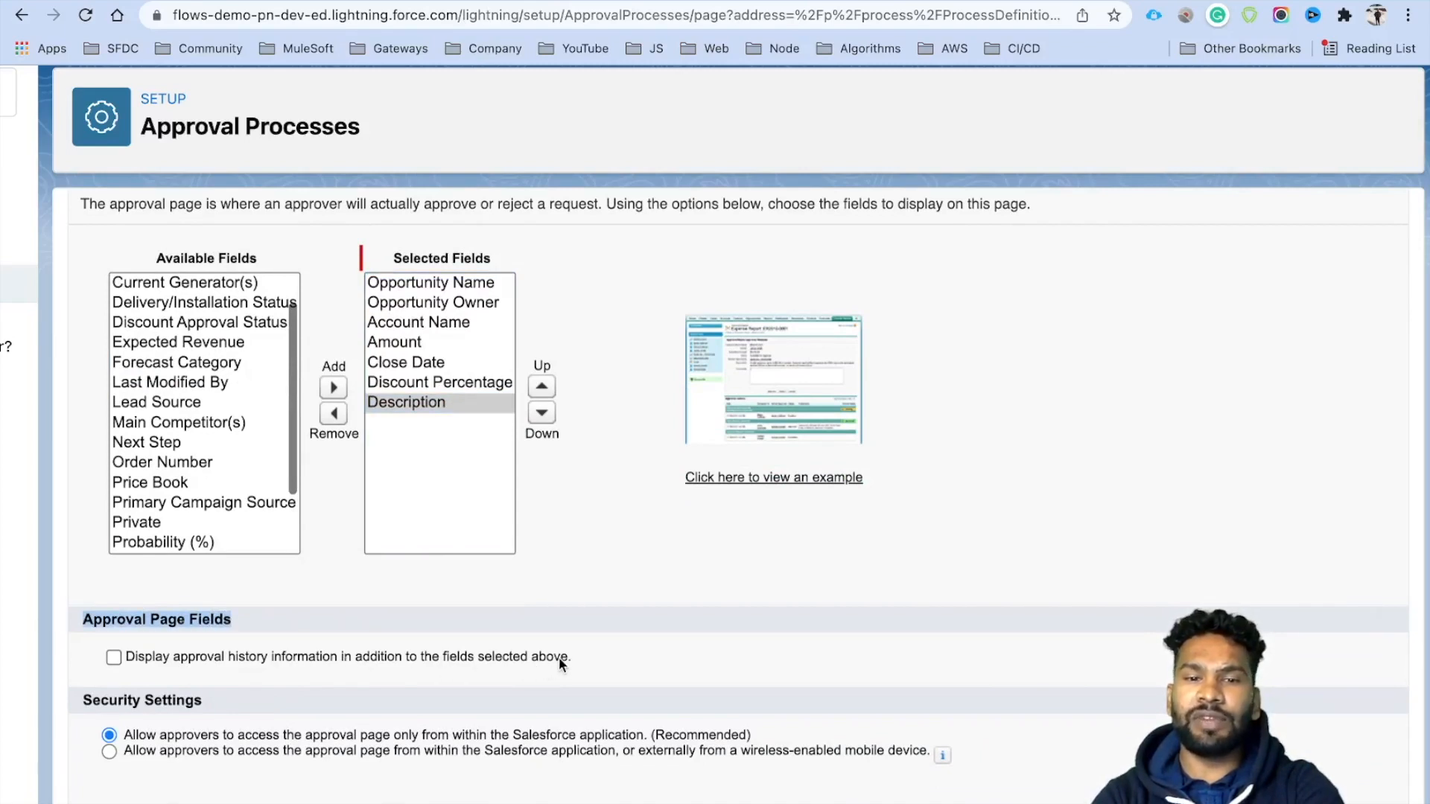
click(137, 661)
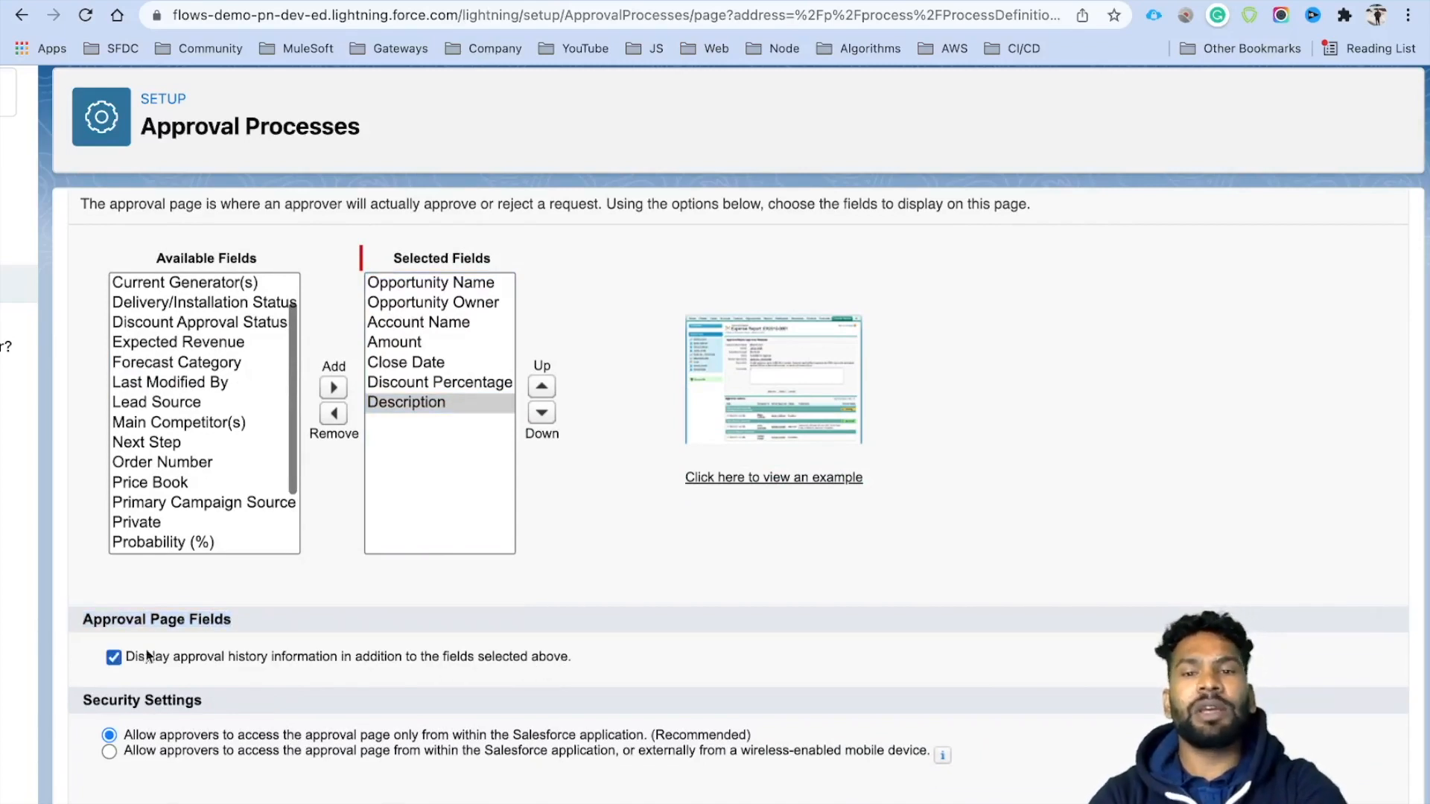
- View the example approval page layout, including its approval history section, and return to the wizard
click(773, 404)
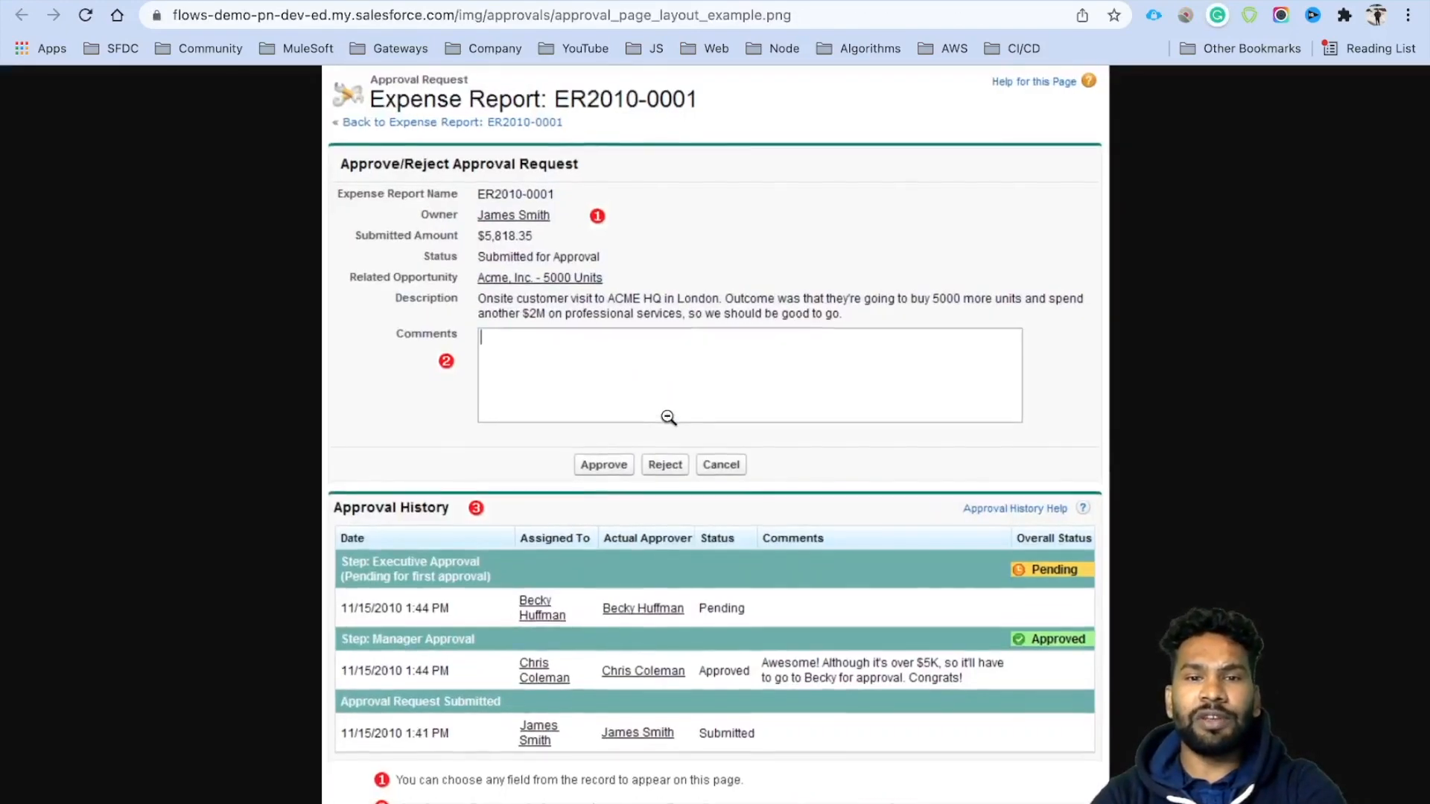
scroll(668, 417, down, 1)
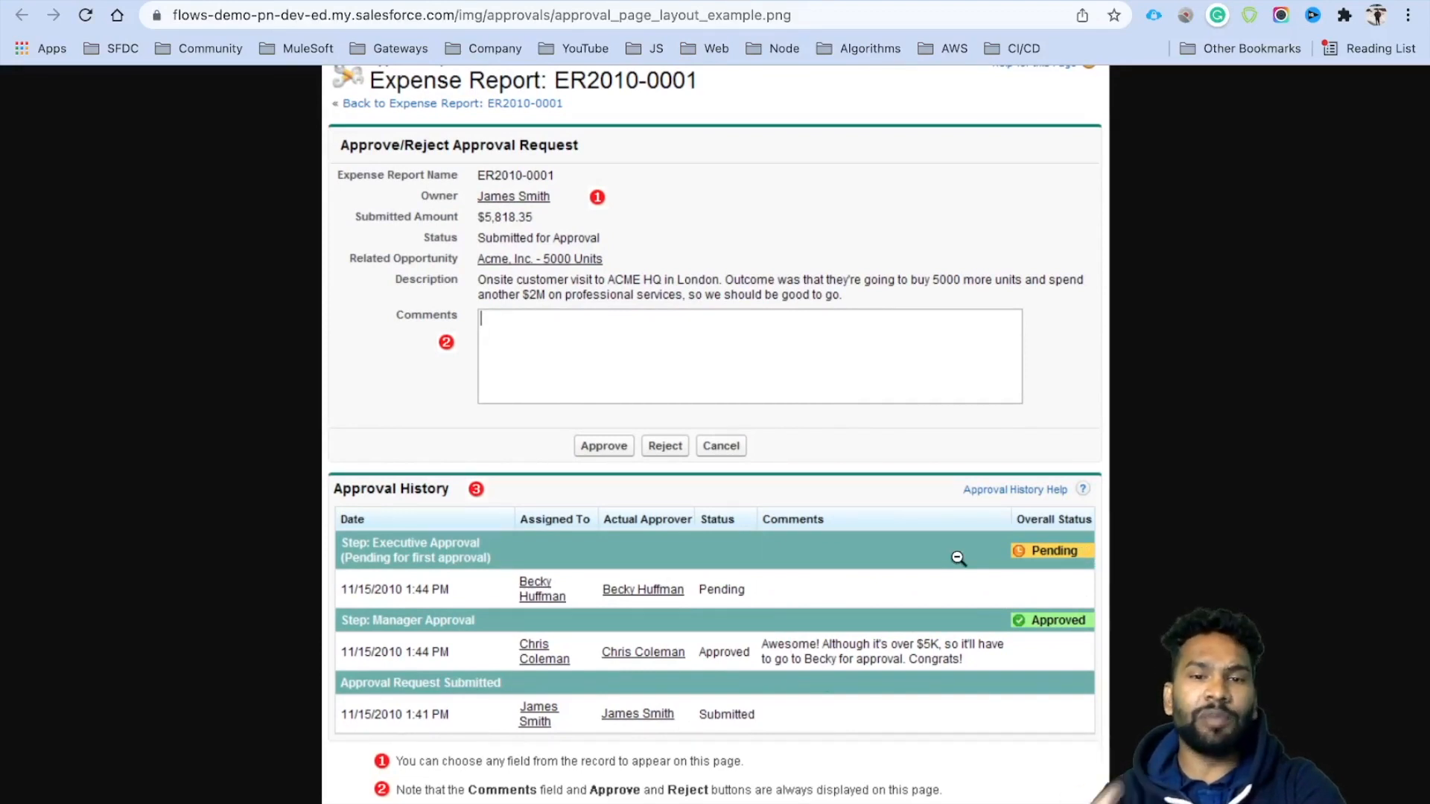
click(774, 2)
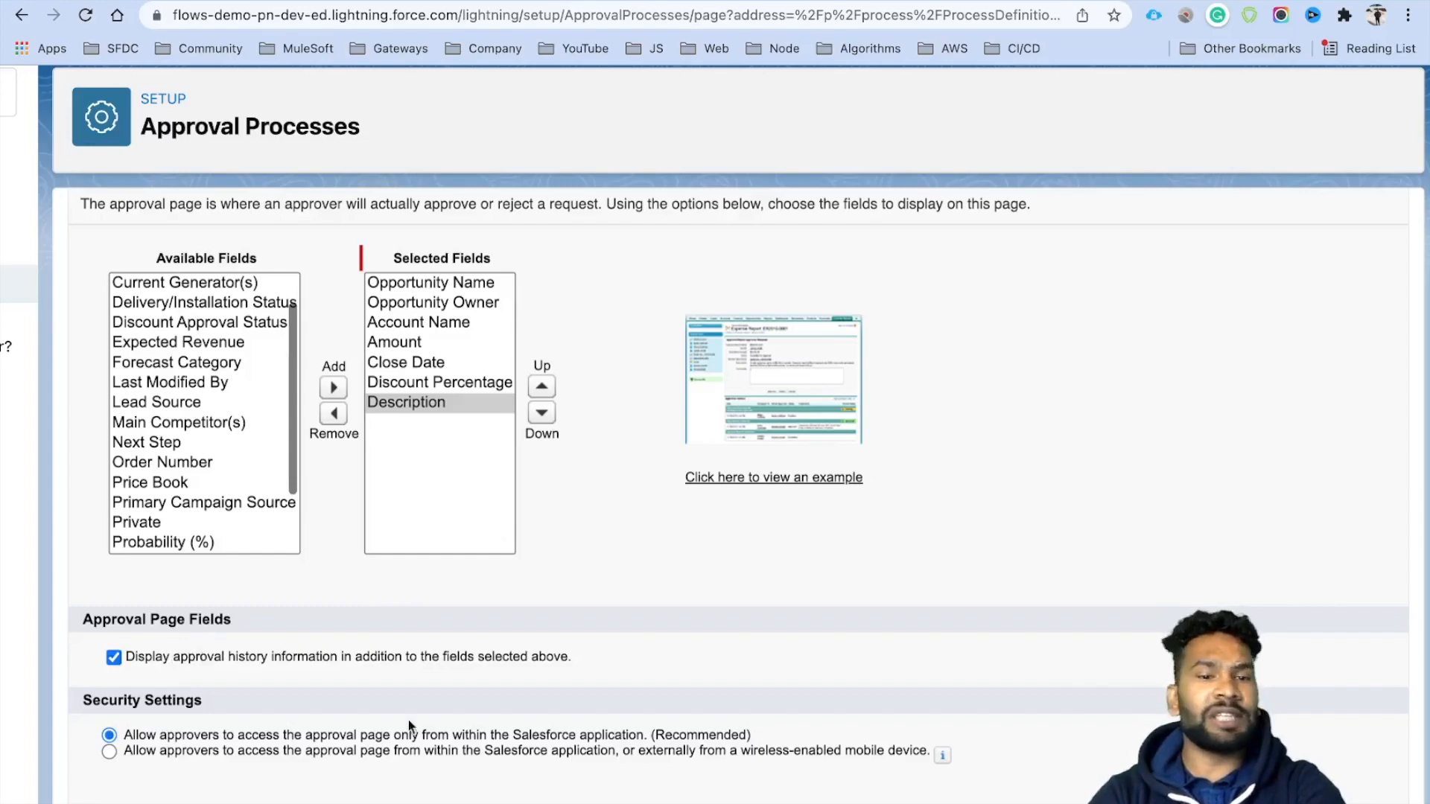
- Keep approval page access limited to within the Salesforce application and continue to specifying the initial submitters
scroll(250, 756, down, 1)
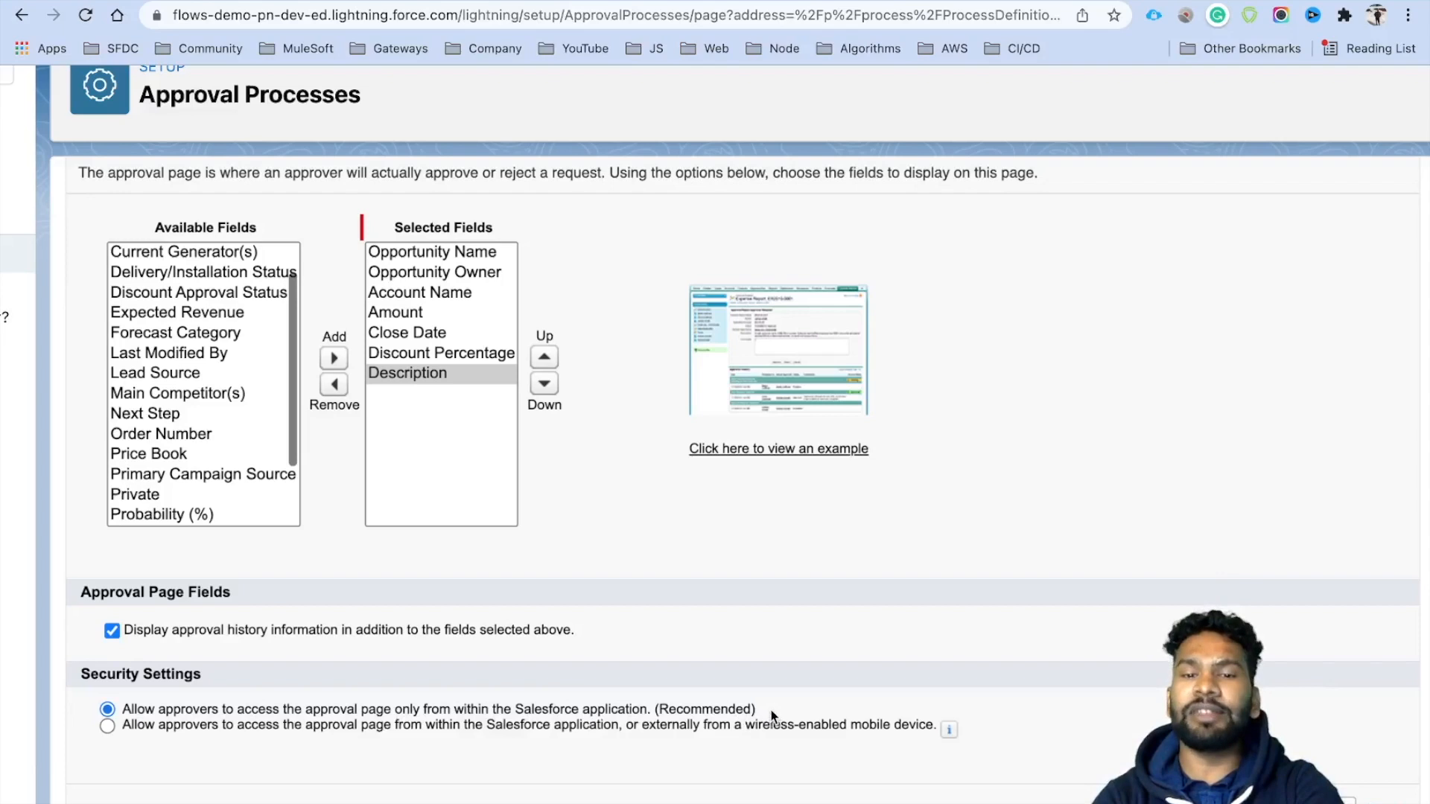
drag(770, 709, 121, 709)
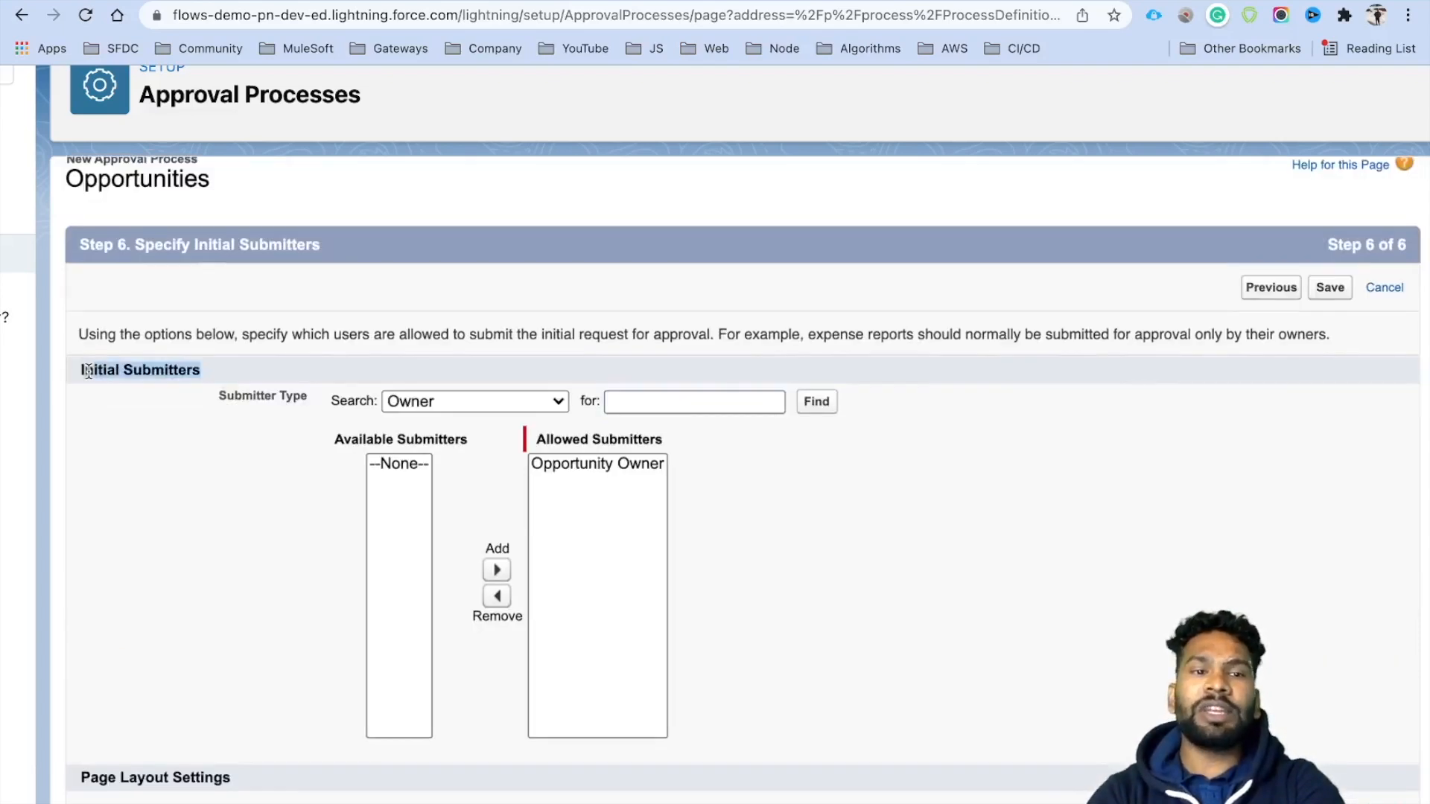
click(376, 325)
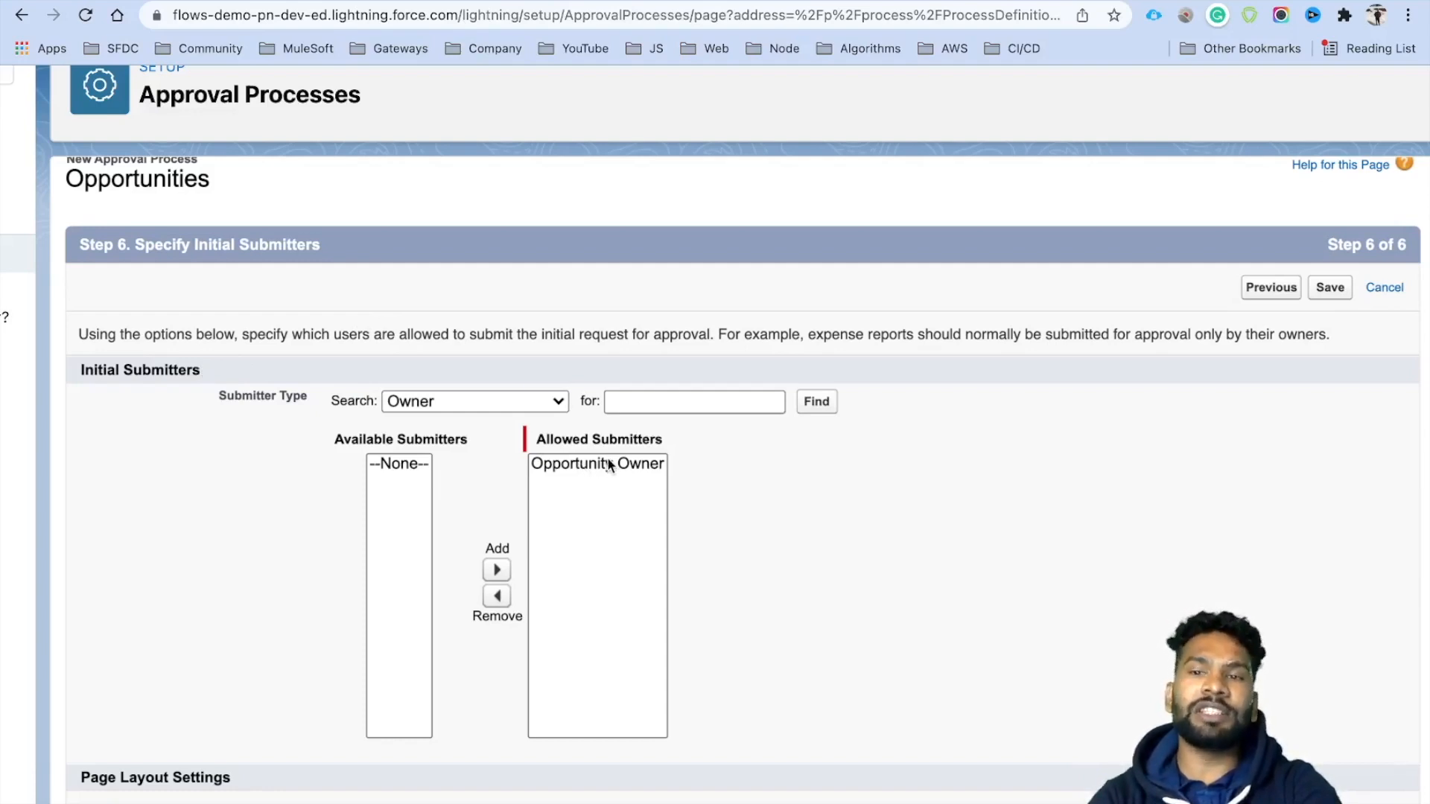
- Add the user Flow Admin One to the allowed submitters alongside the Opportunity Owner
scroll(793, 522, down, 1)
scroll(793, 523, down, 1)
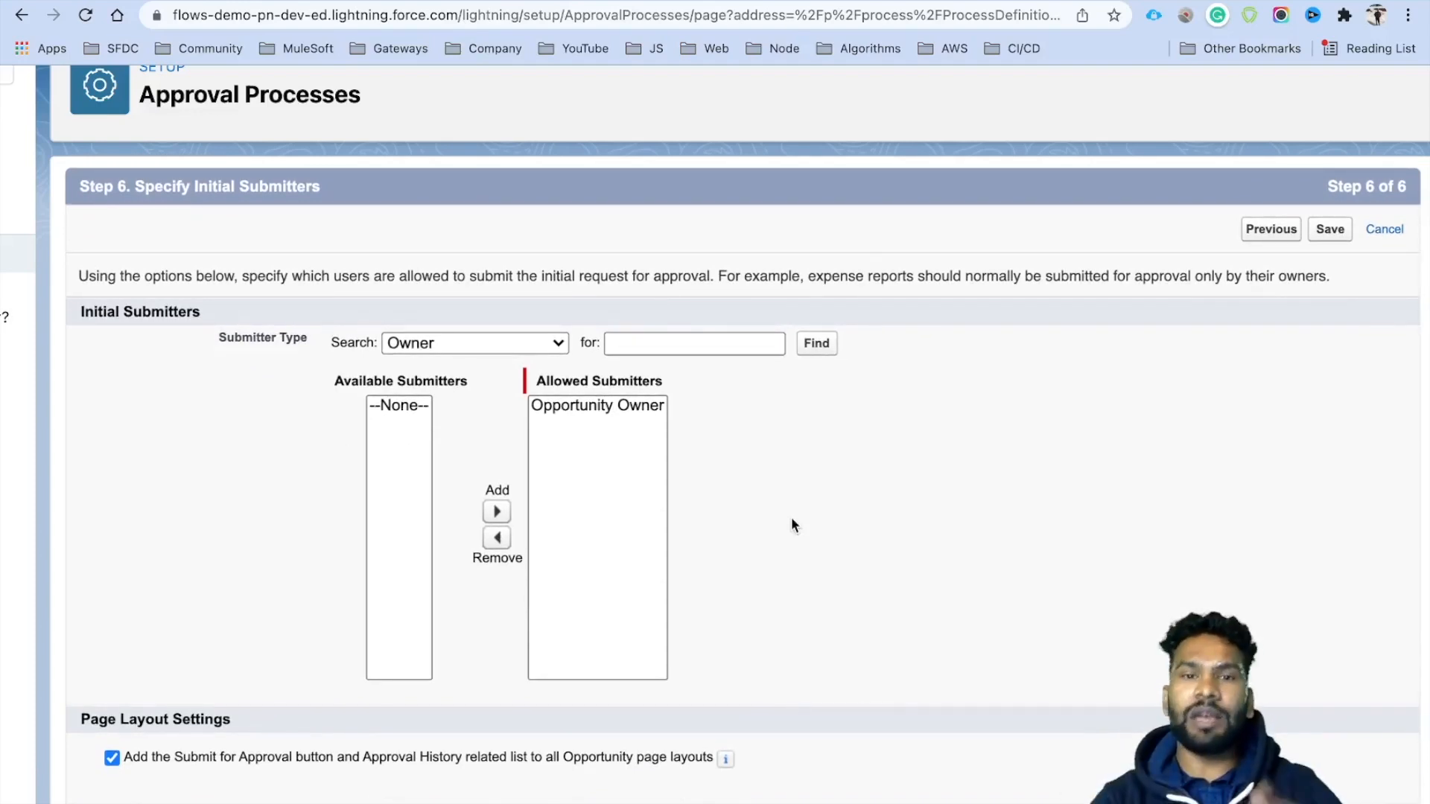
click(453, 344)
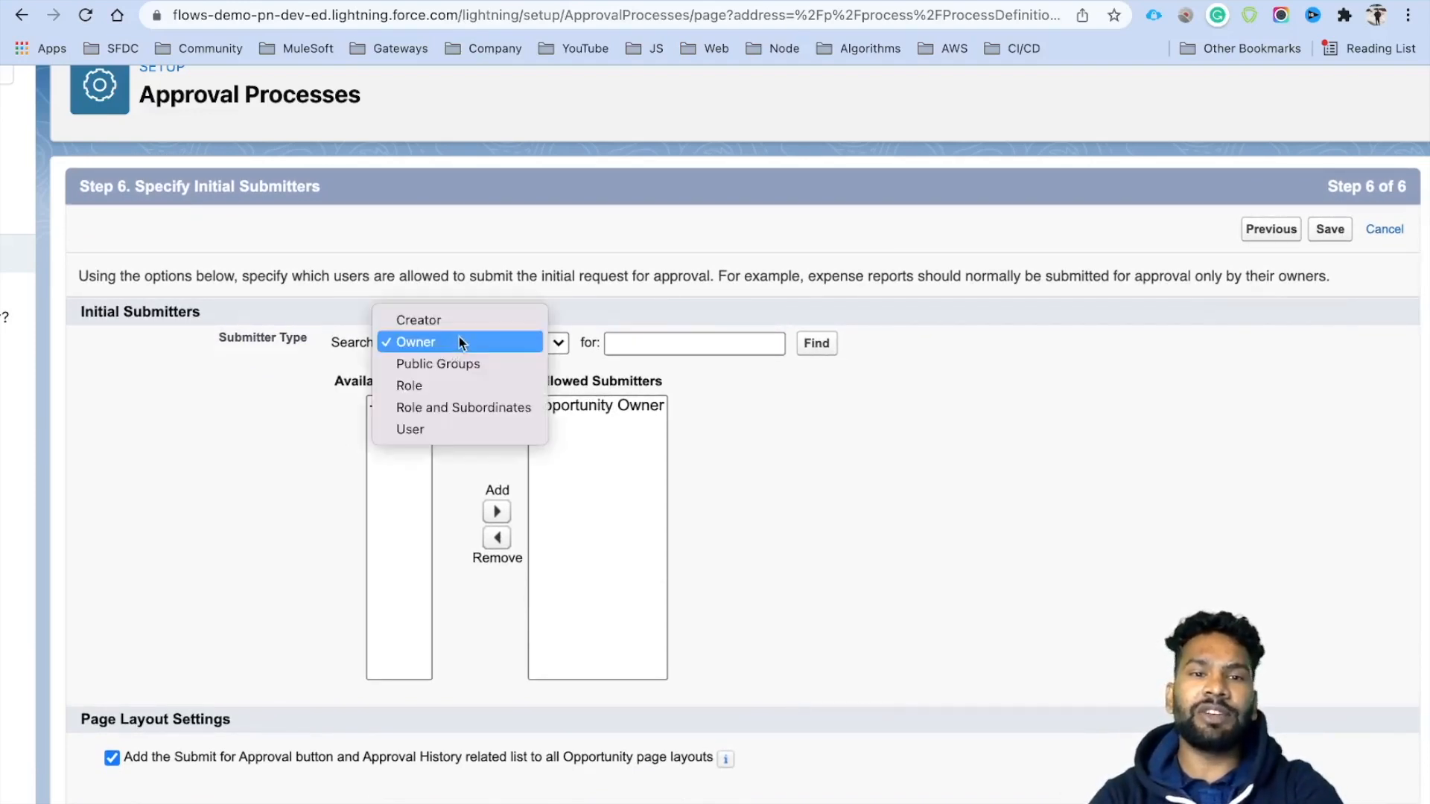
click(472, 429)
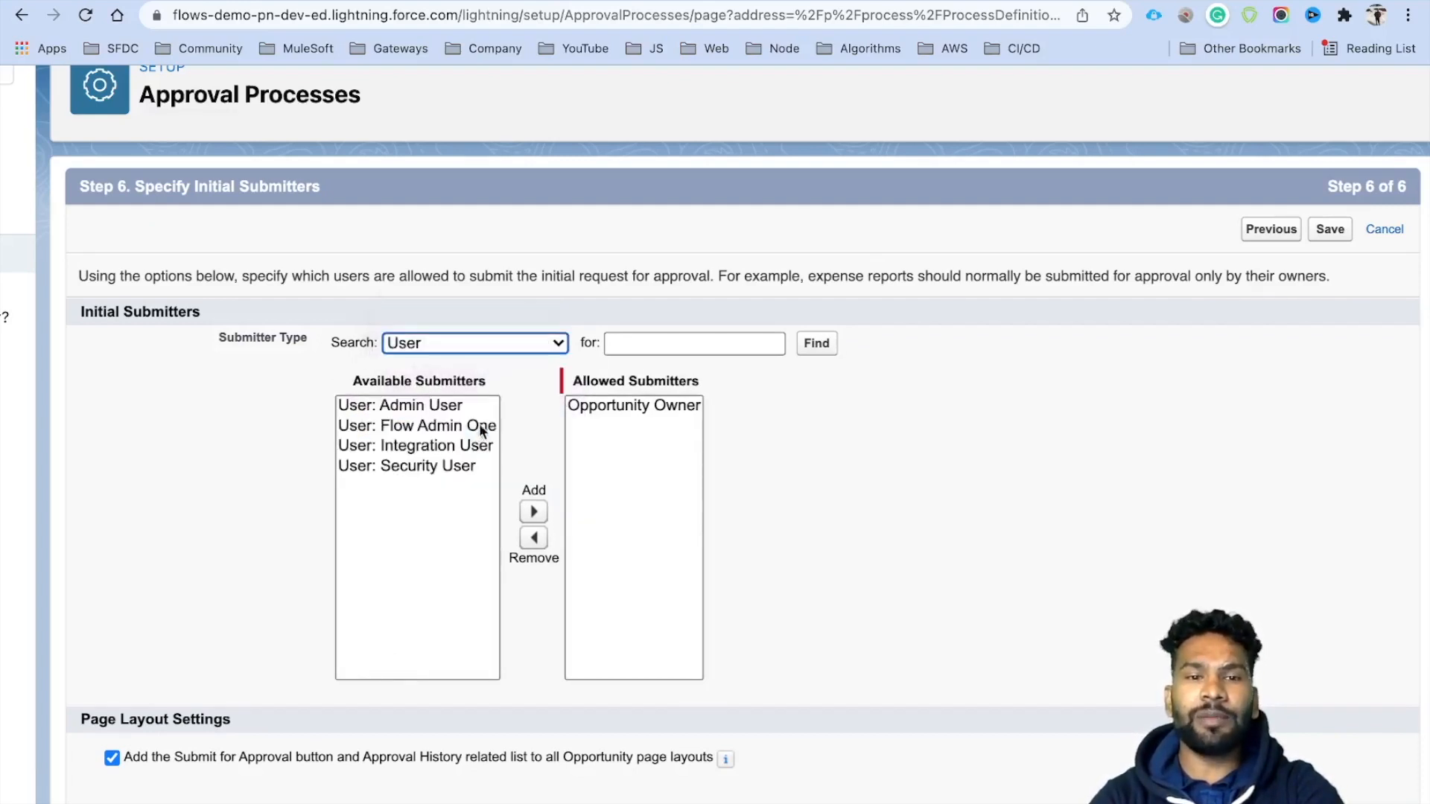
click(441, 427)
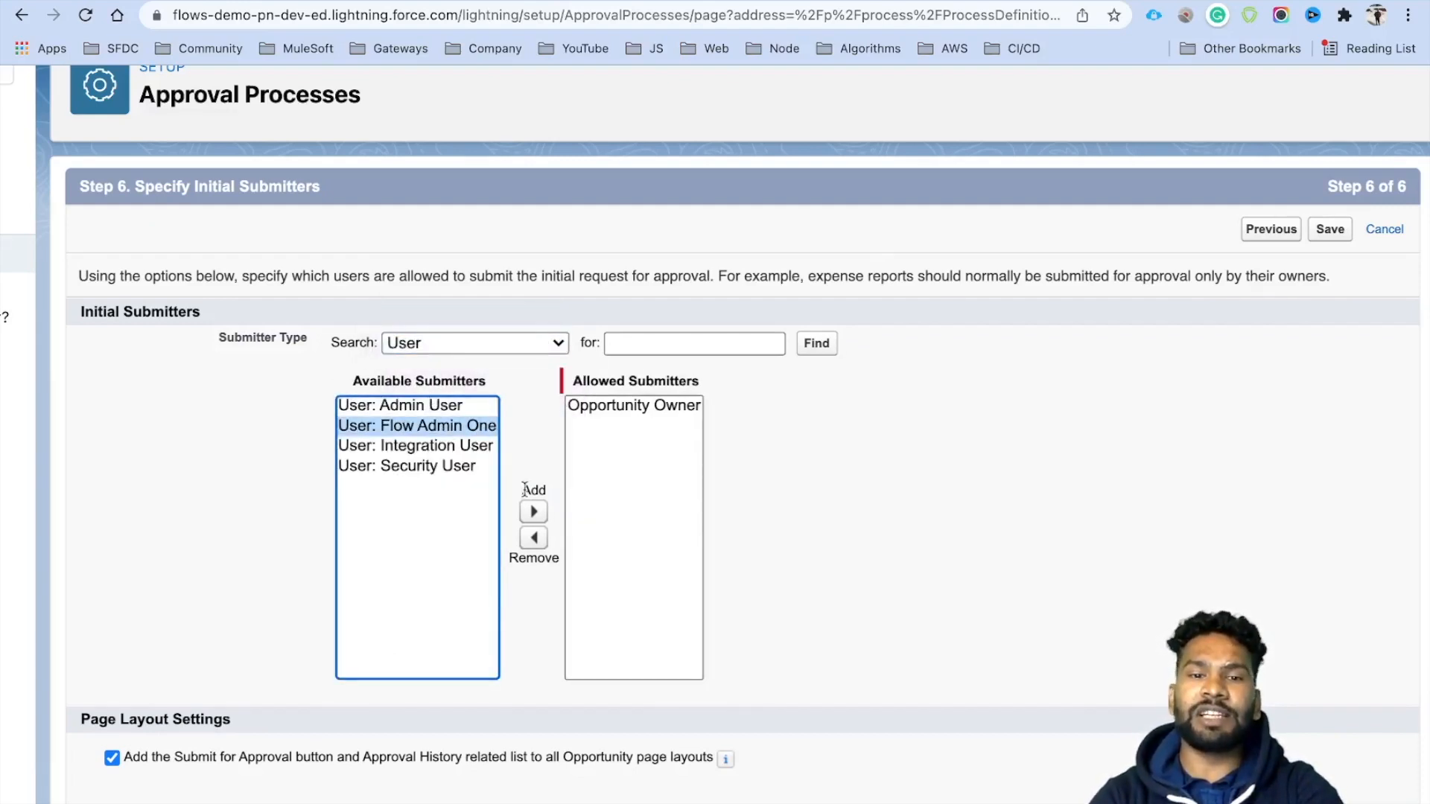
click(534, 512)
click(854, 484)
- Allow submitters to recall approval requests in the submission settings
scroll(853, 484, down, 2)
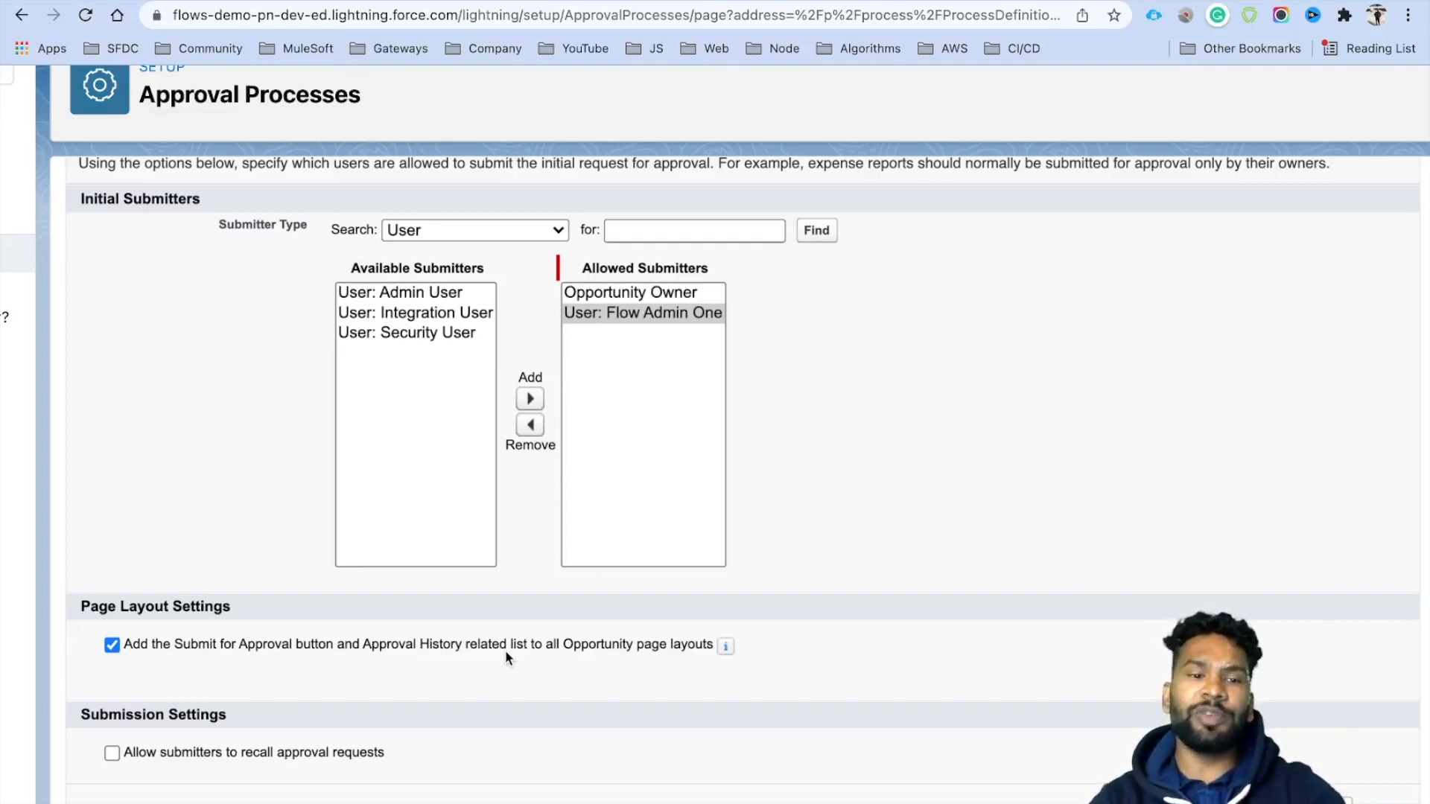
drag(230, 715, 79, 715)
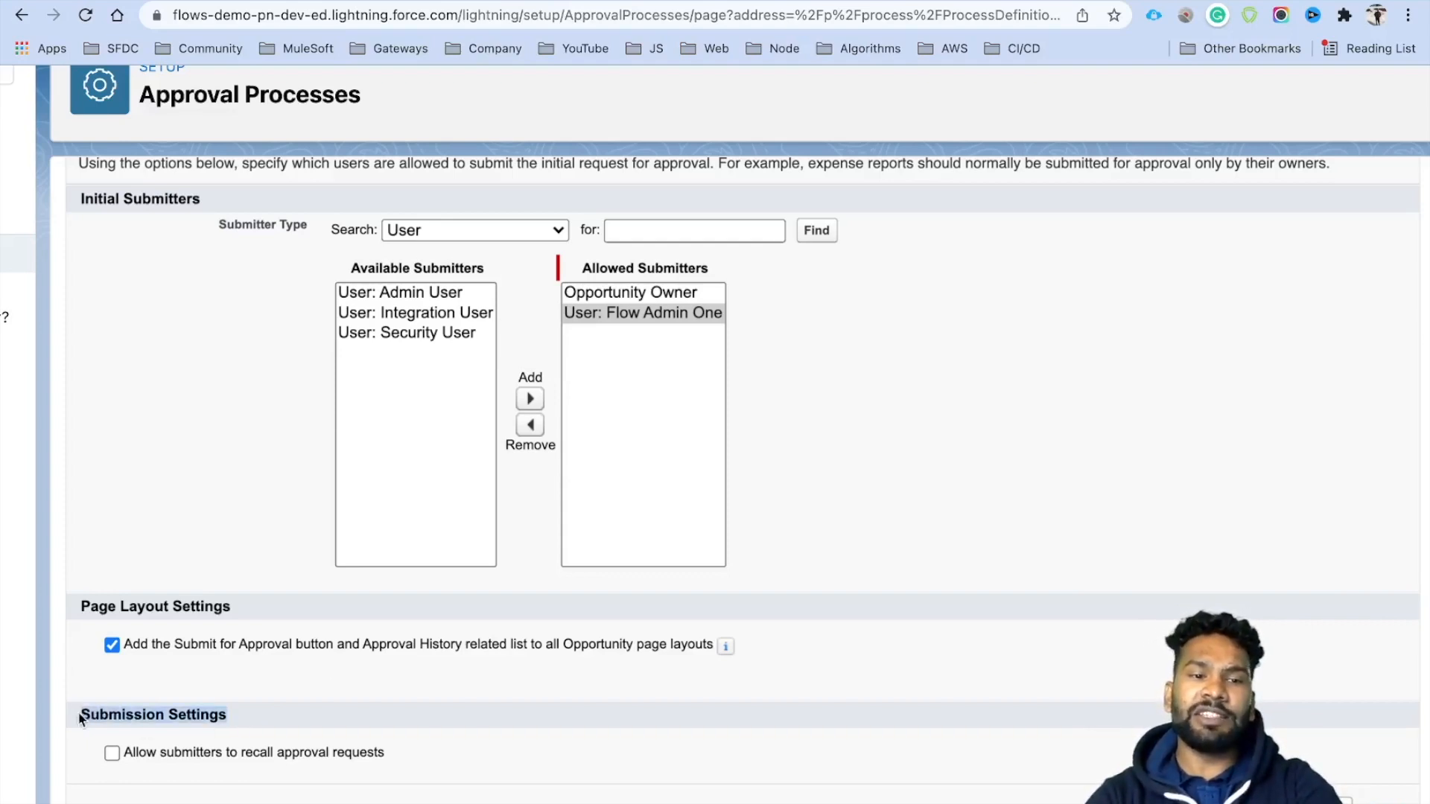
click(243, 724)
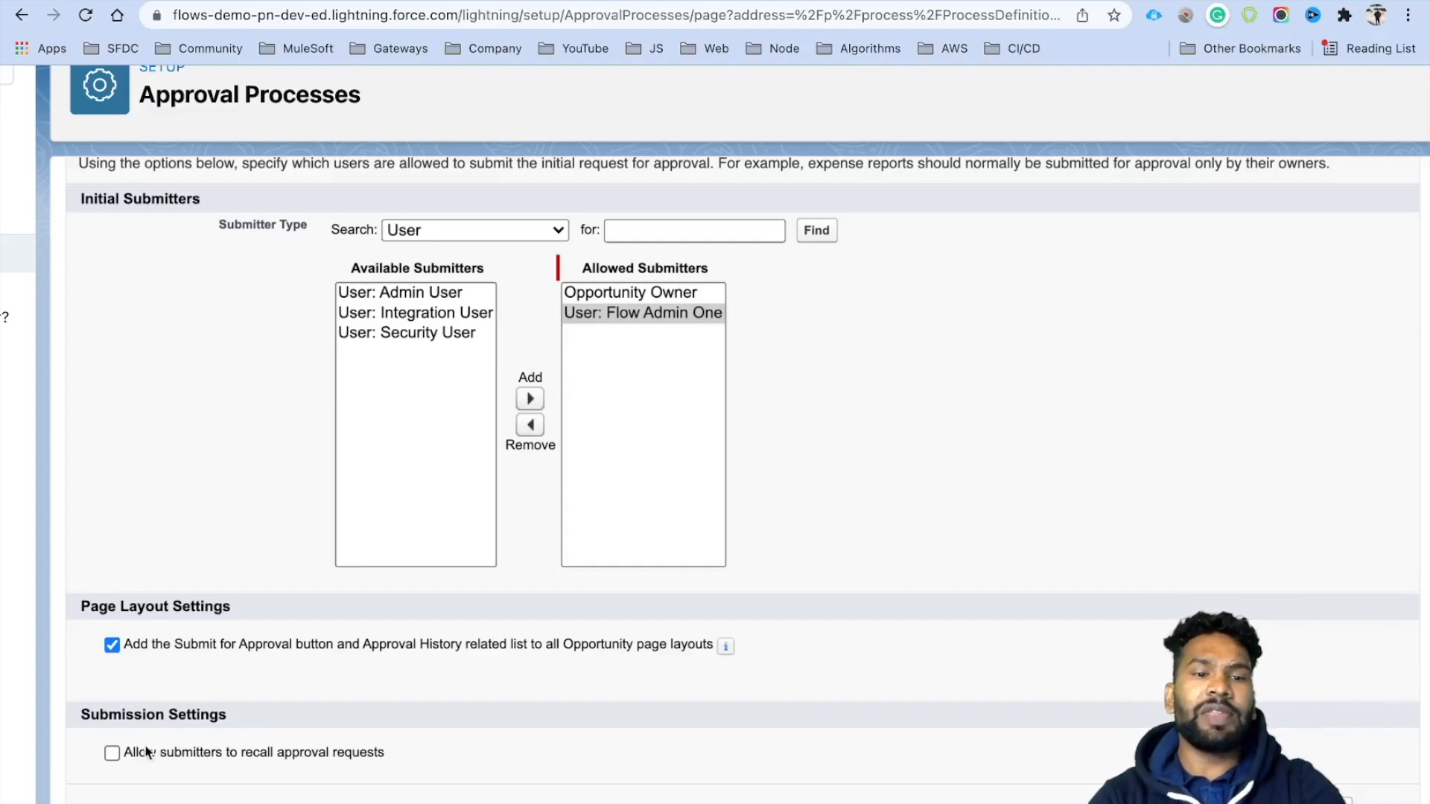
drag(123, 748, 381, 752)
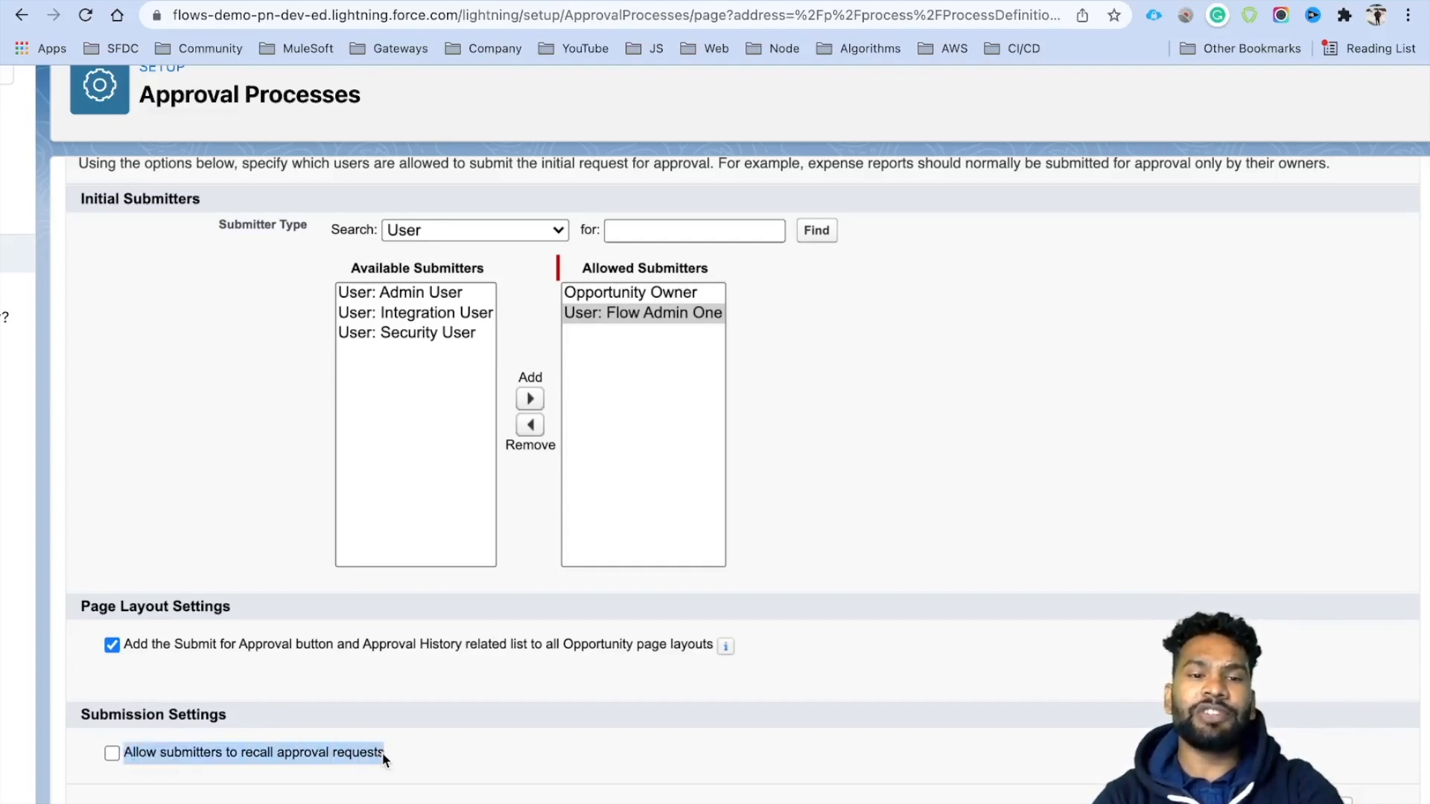
click(112, 755)
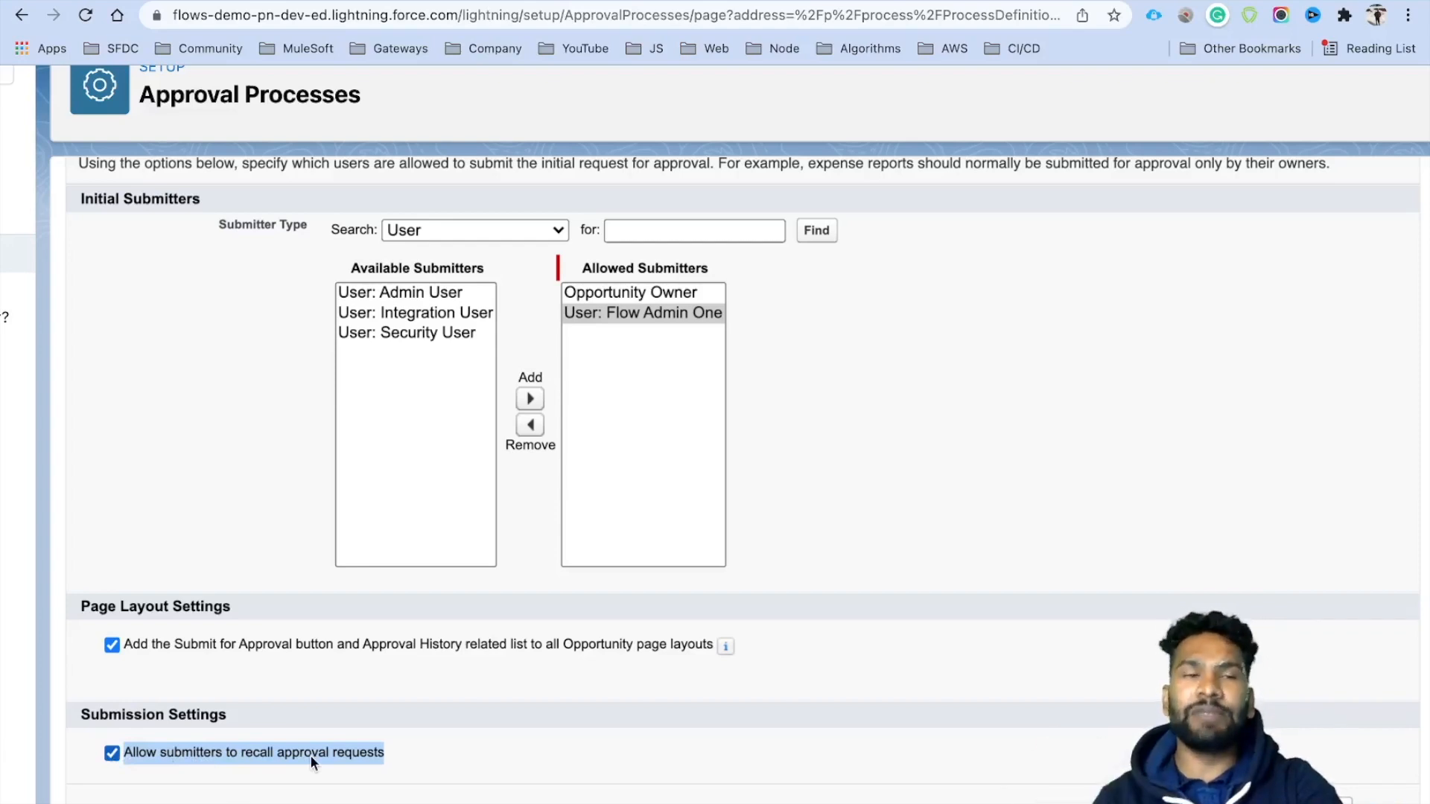
- Save the approval process, postpone creating an approval step, and go to the approval detail page for review
click(394, 758)
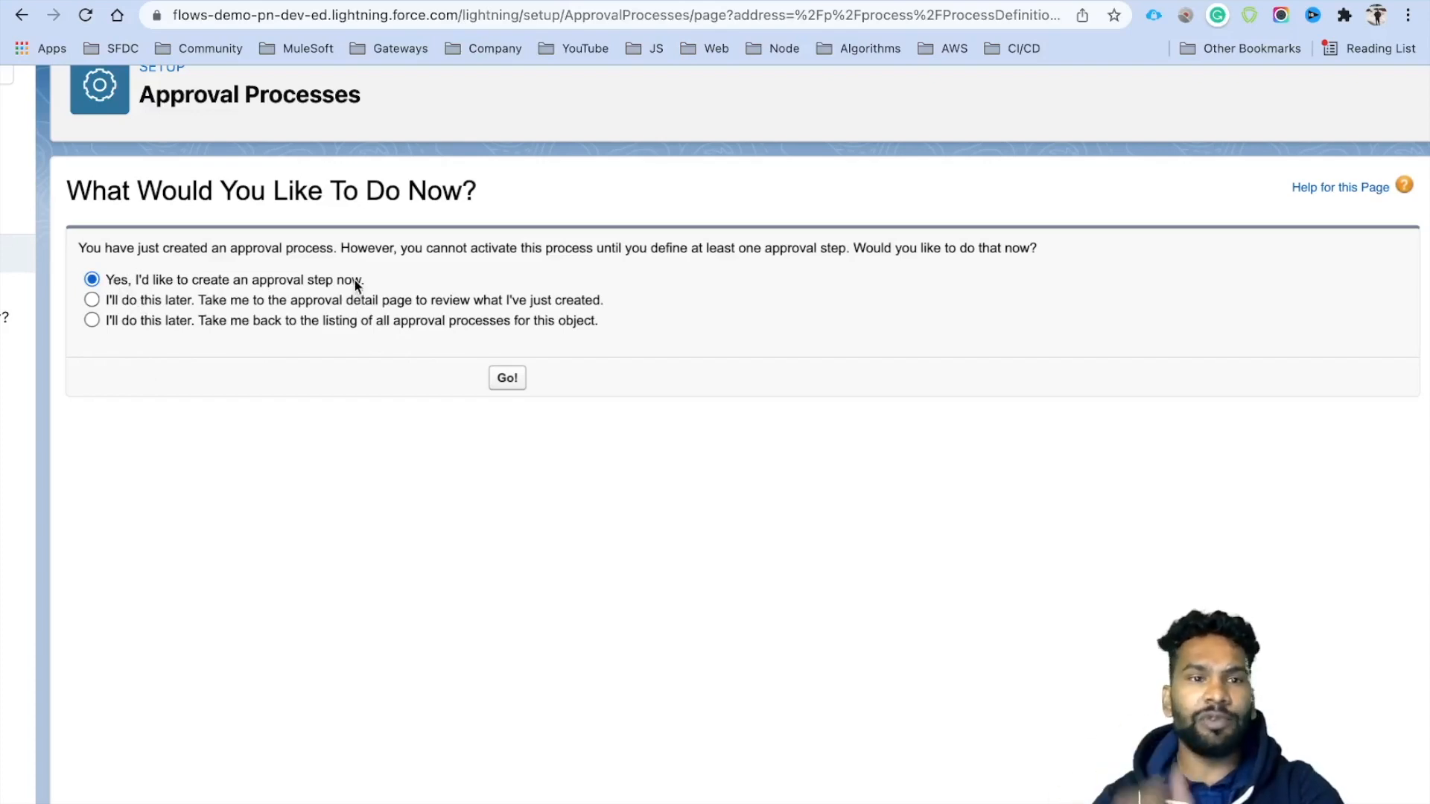
click(178, 299)
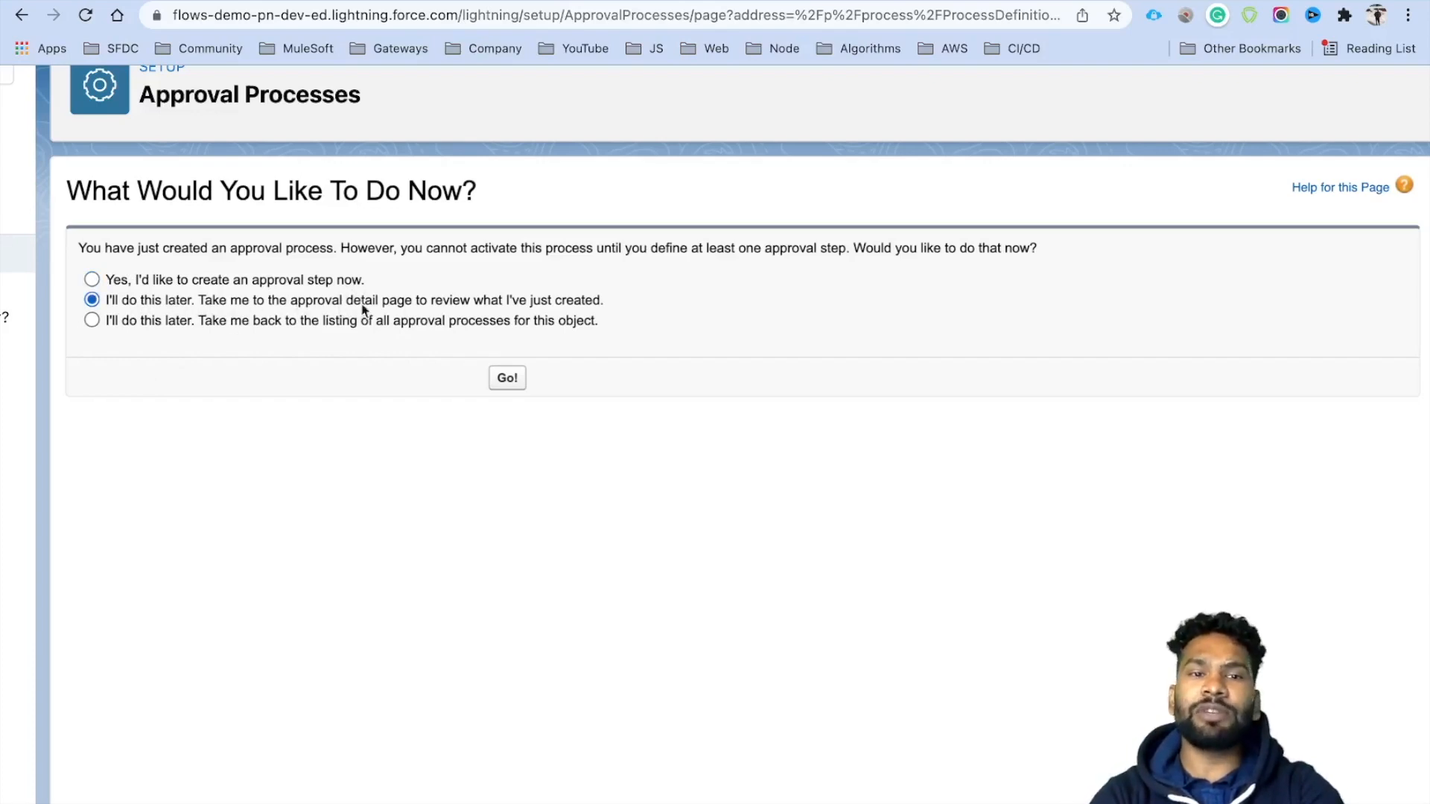
click(508, 378)
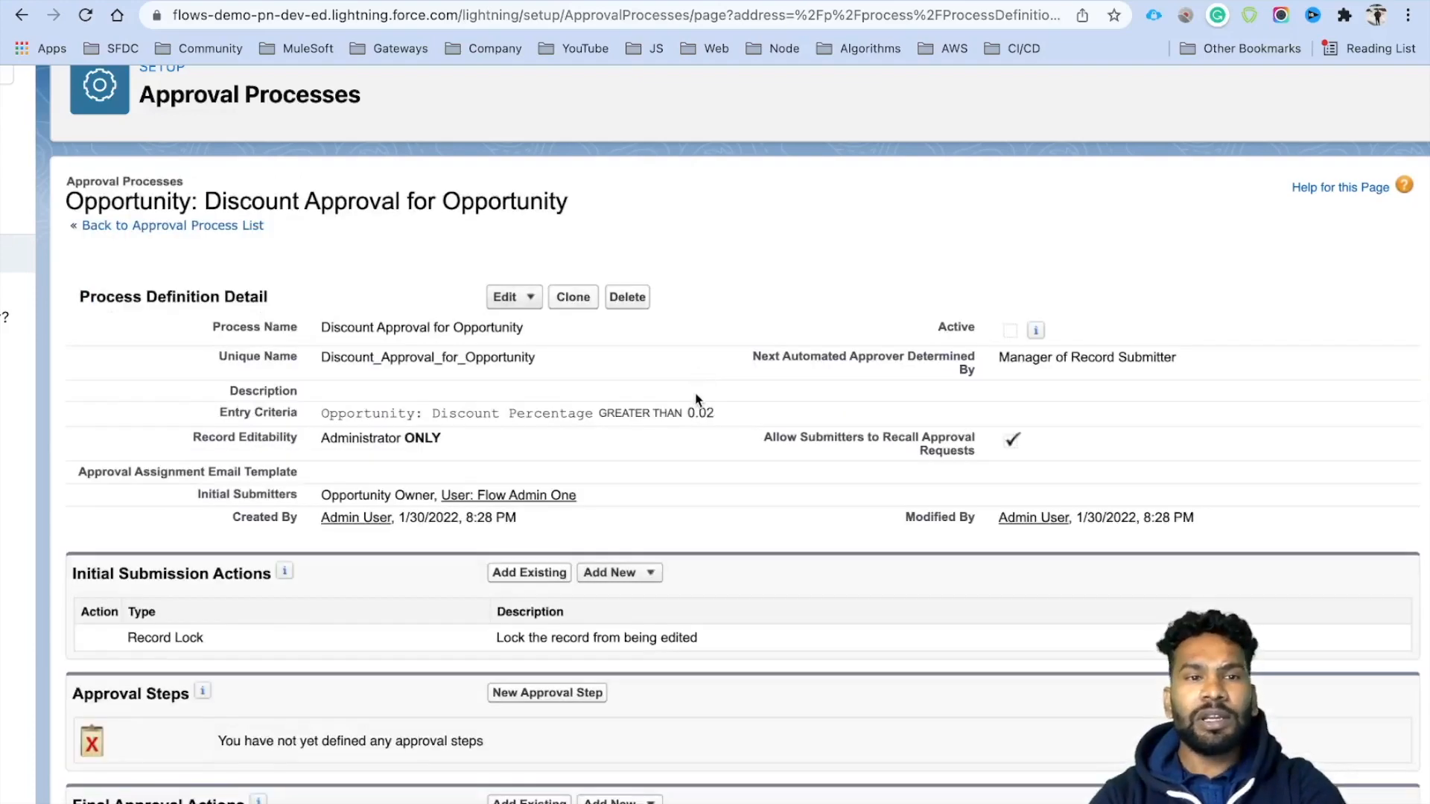
- Review the process definition detail, including the active state, next approver and record editability
scroll(698, 399, down, 4)
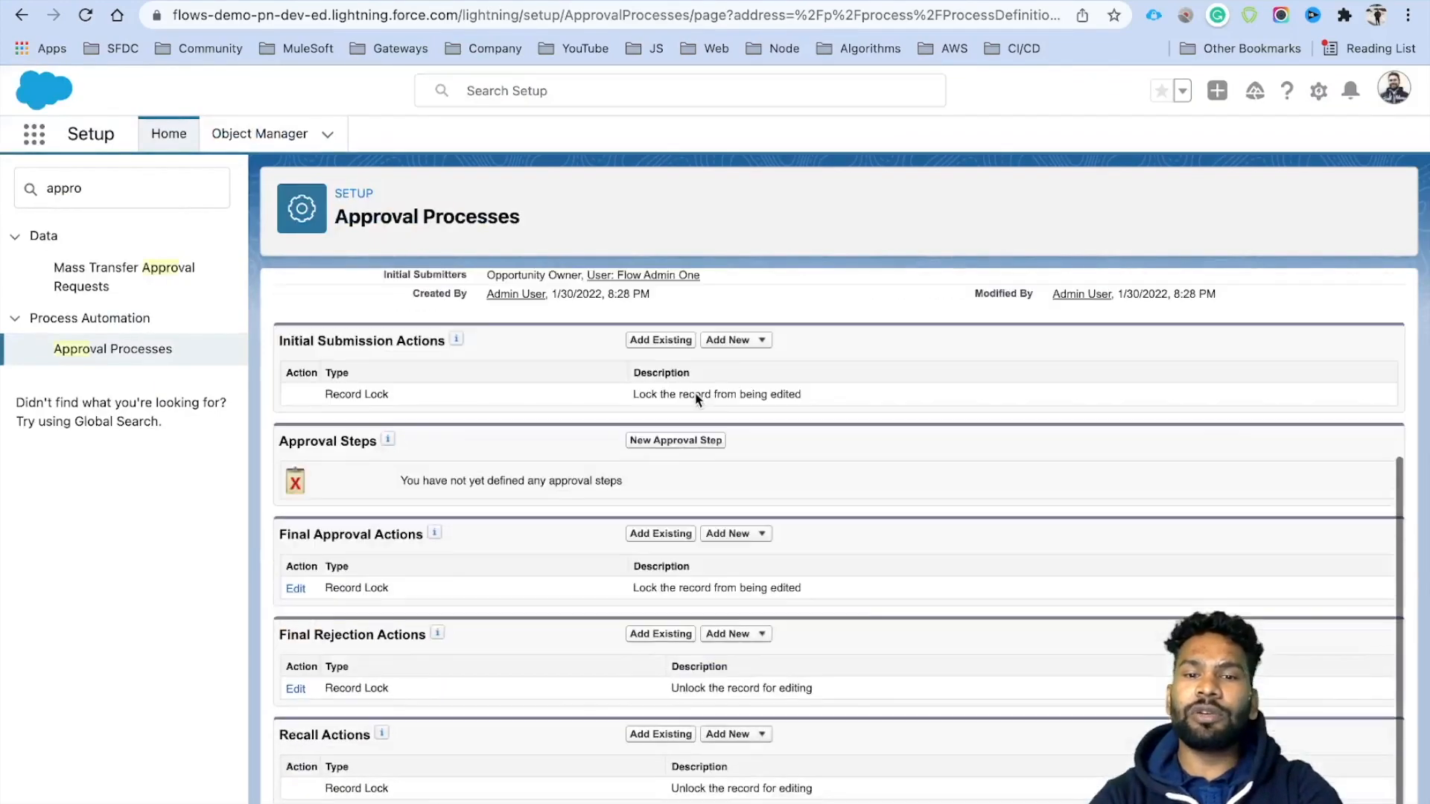
scroll(874, 600, up, 4)
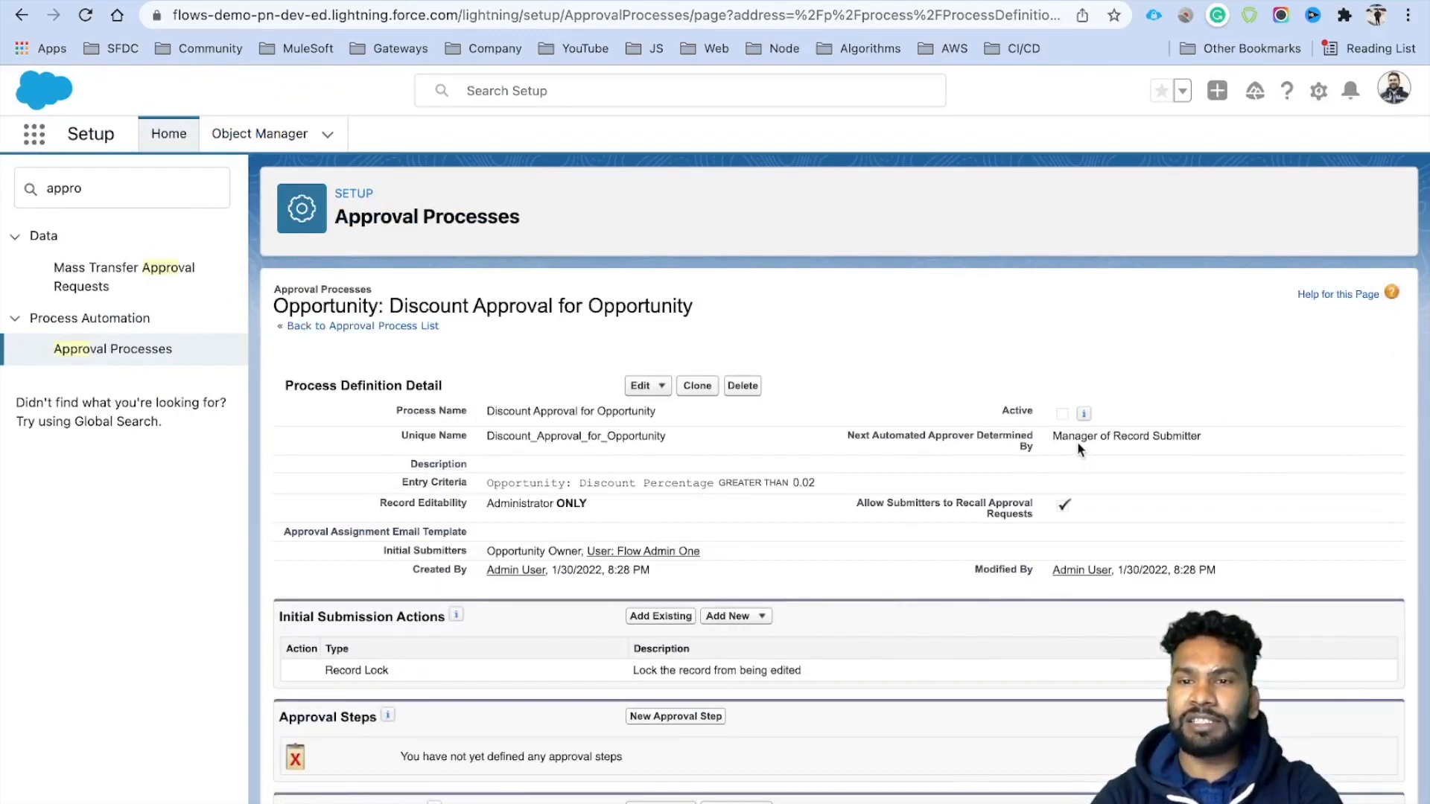
scroll(992, 490, down, 1)
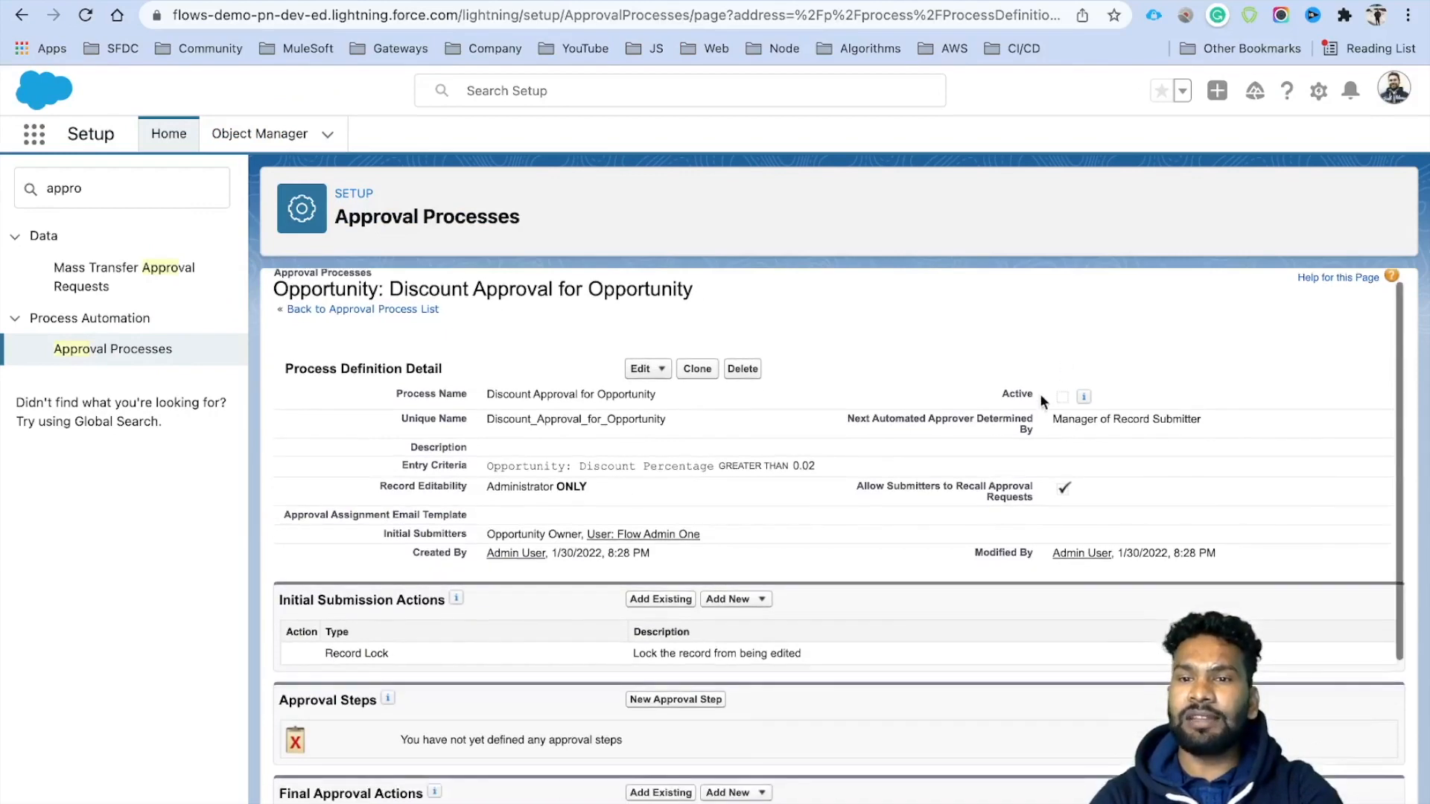
scroll(946, 473, down, 1)
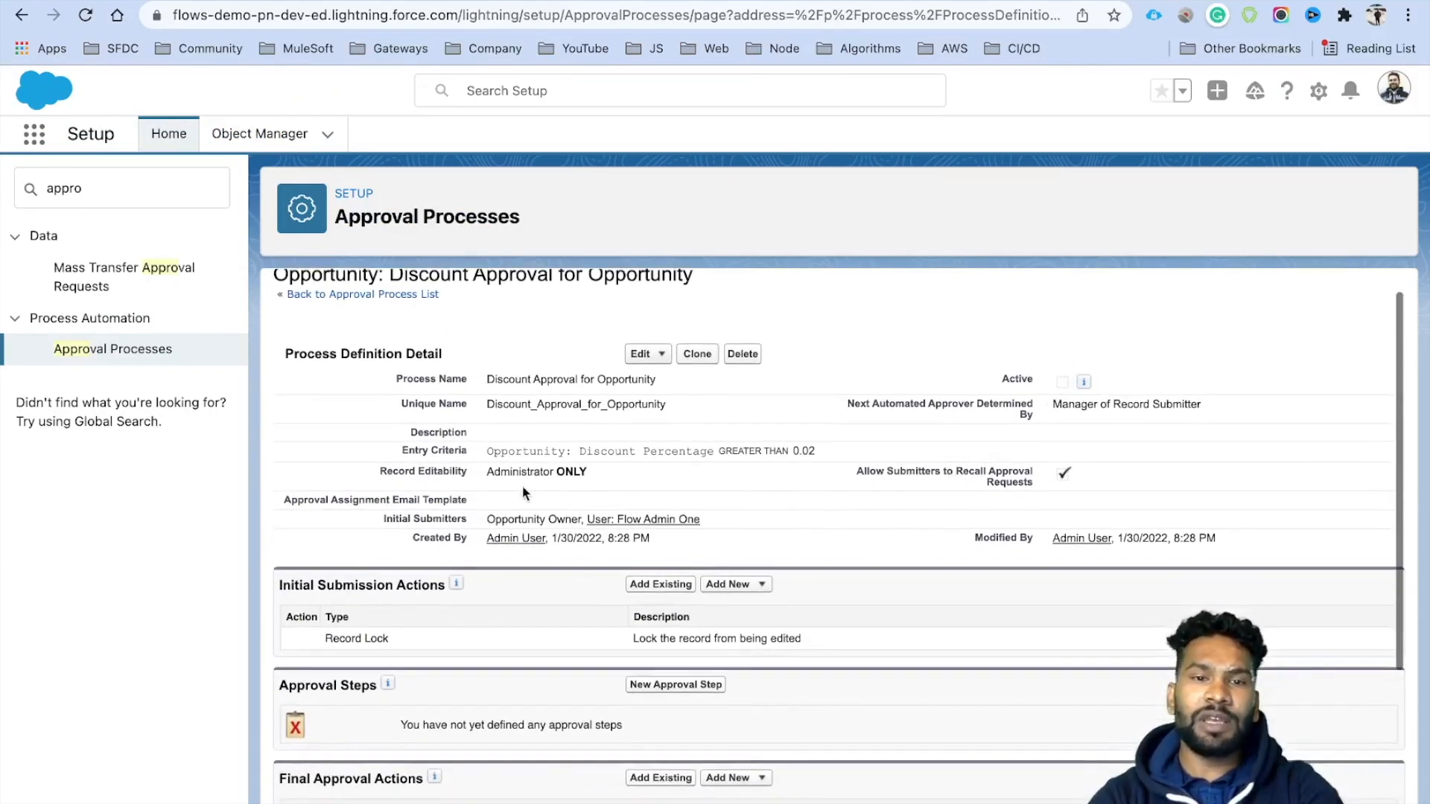
drag(486, 471, 599, 475)
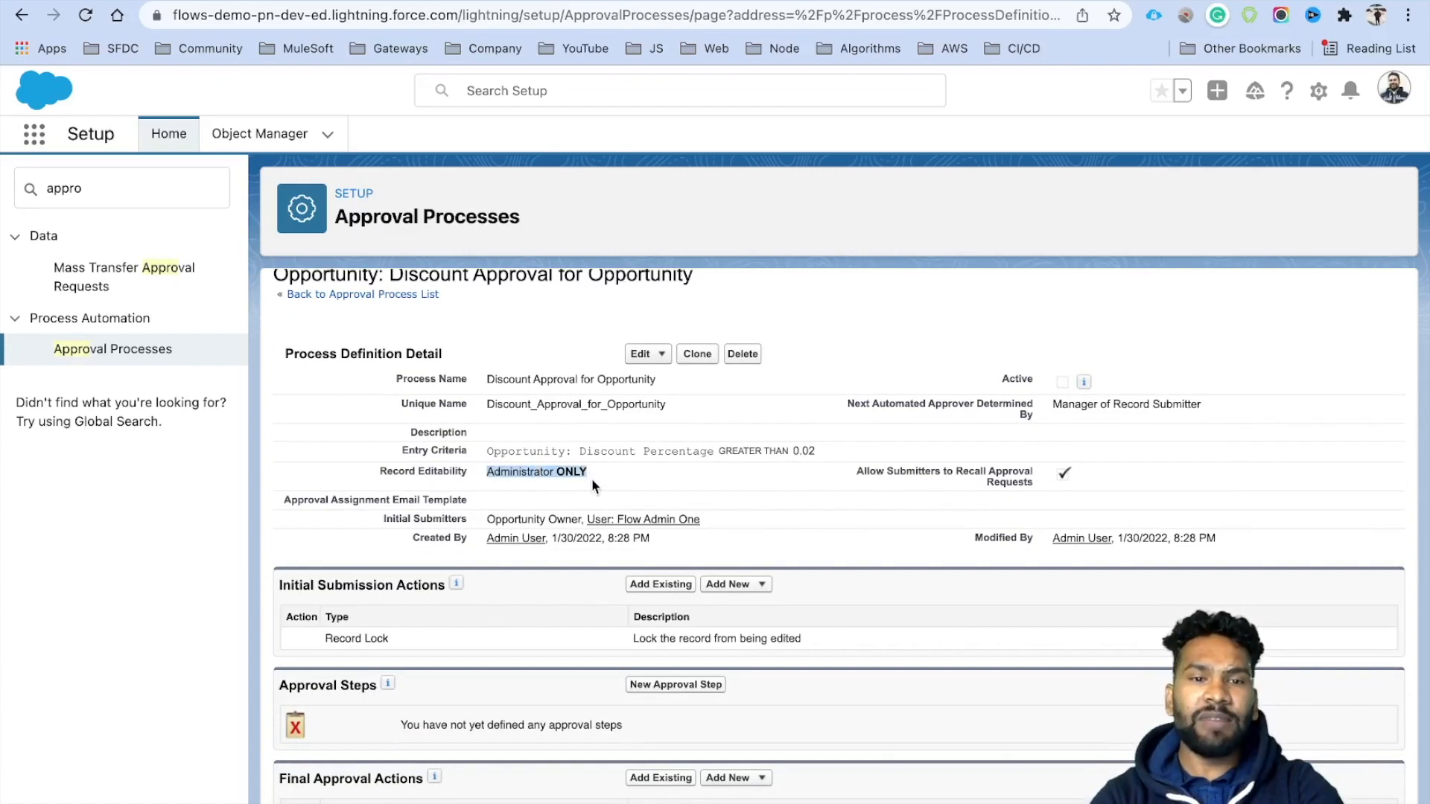
click(592, 478)
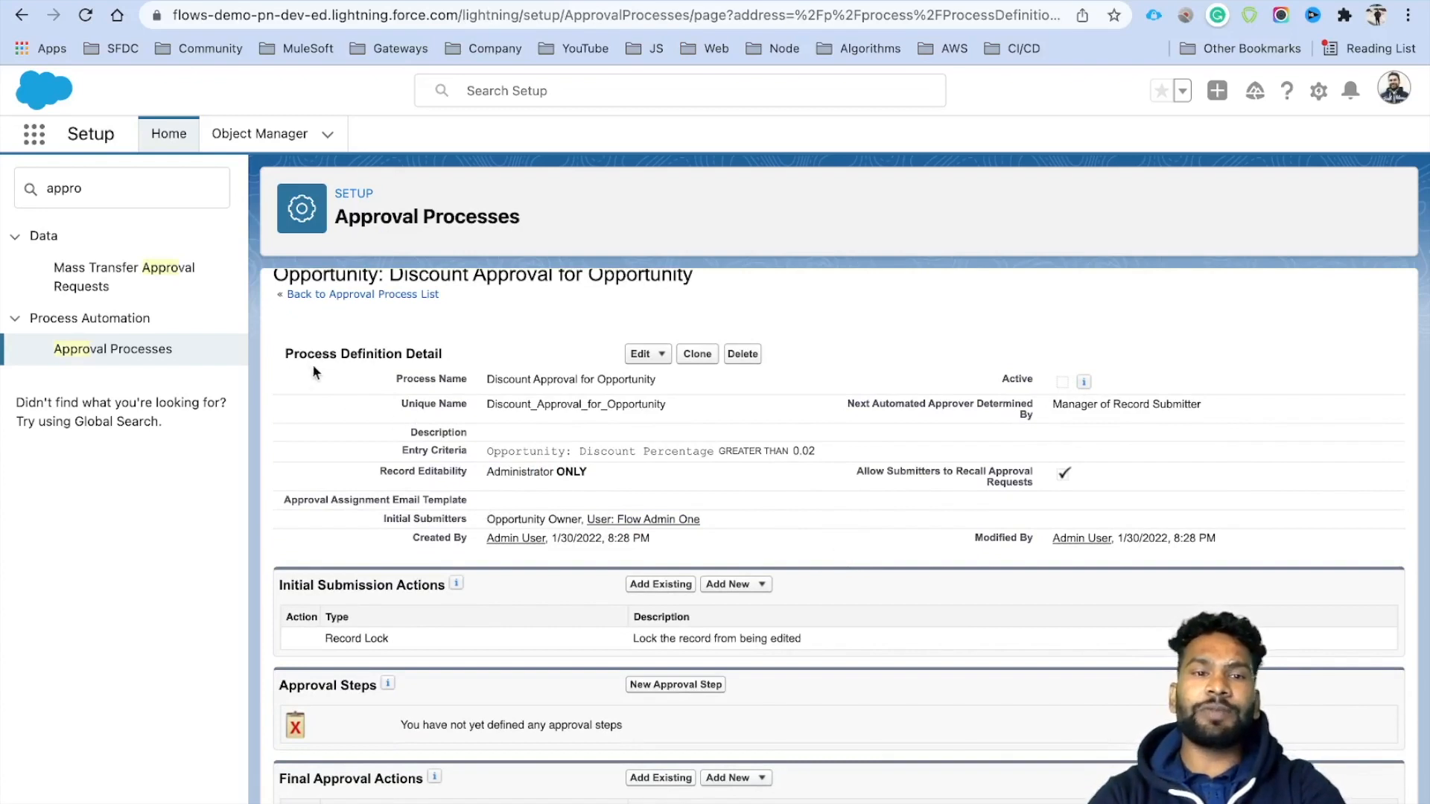
- Examine the initial submission actions, approval steps, final approval, final rejection and recall sections of the approval process
scroll(802, 485, down, 2)
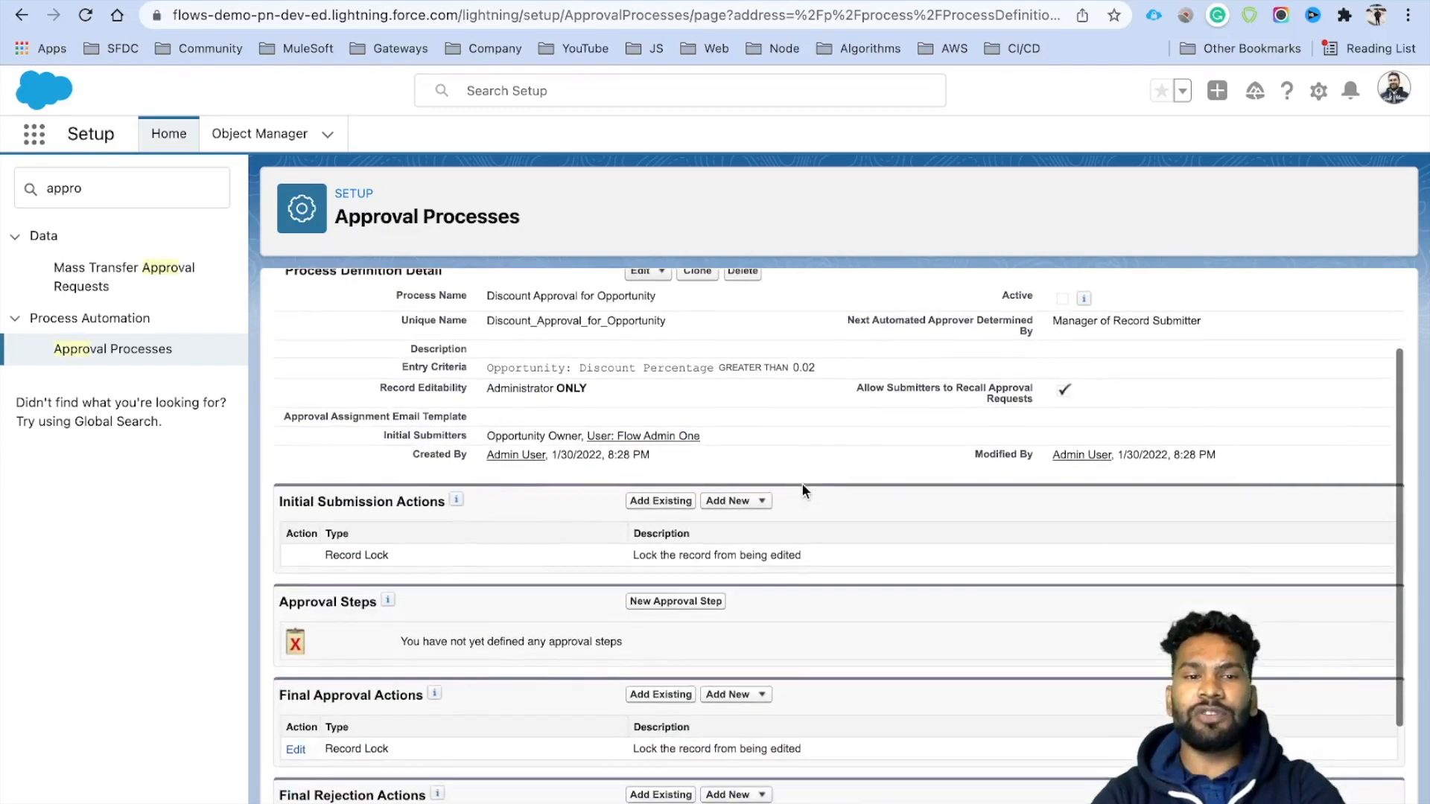
triple_click(326, 500)
click(490, 531)
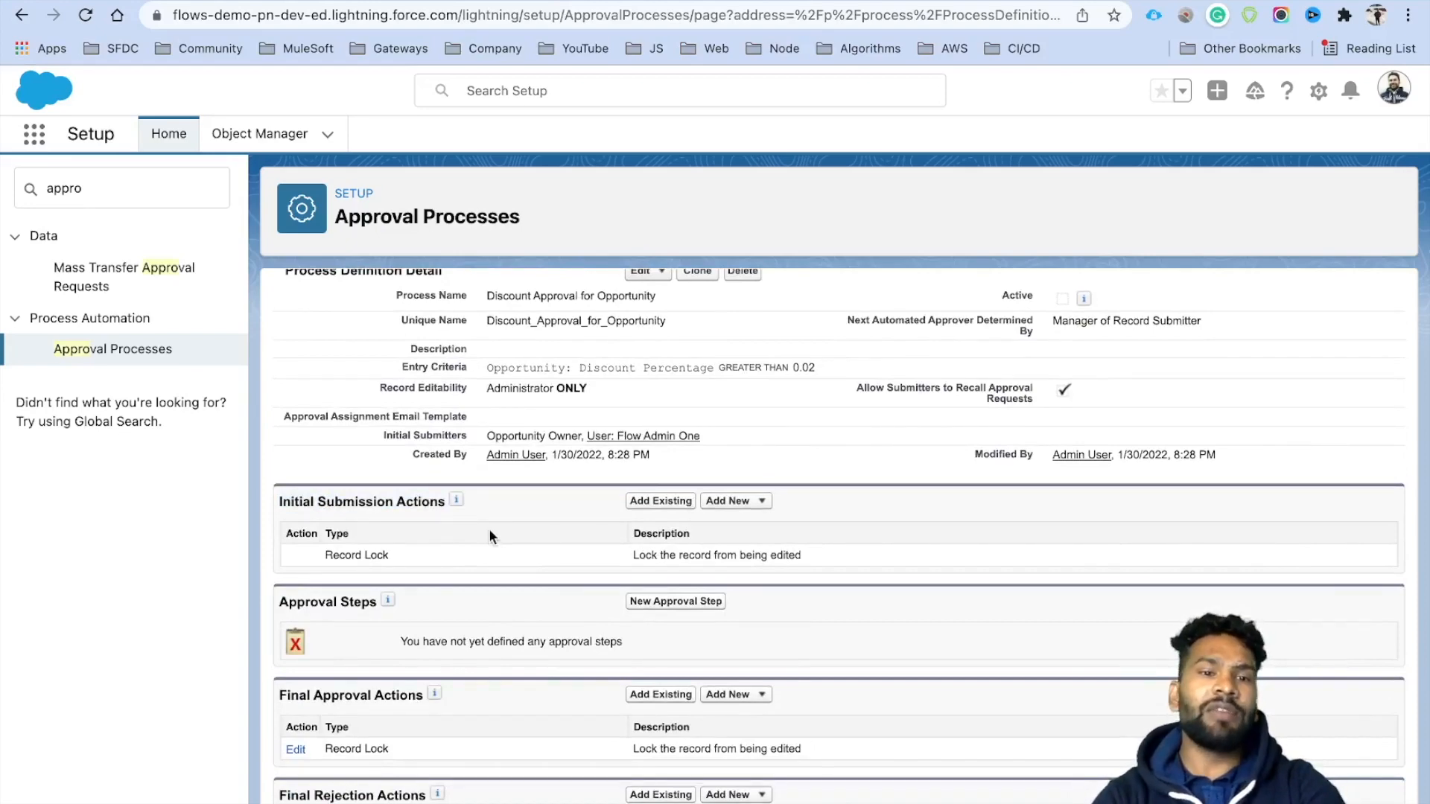
scroll(489, 530, down, 4)
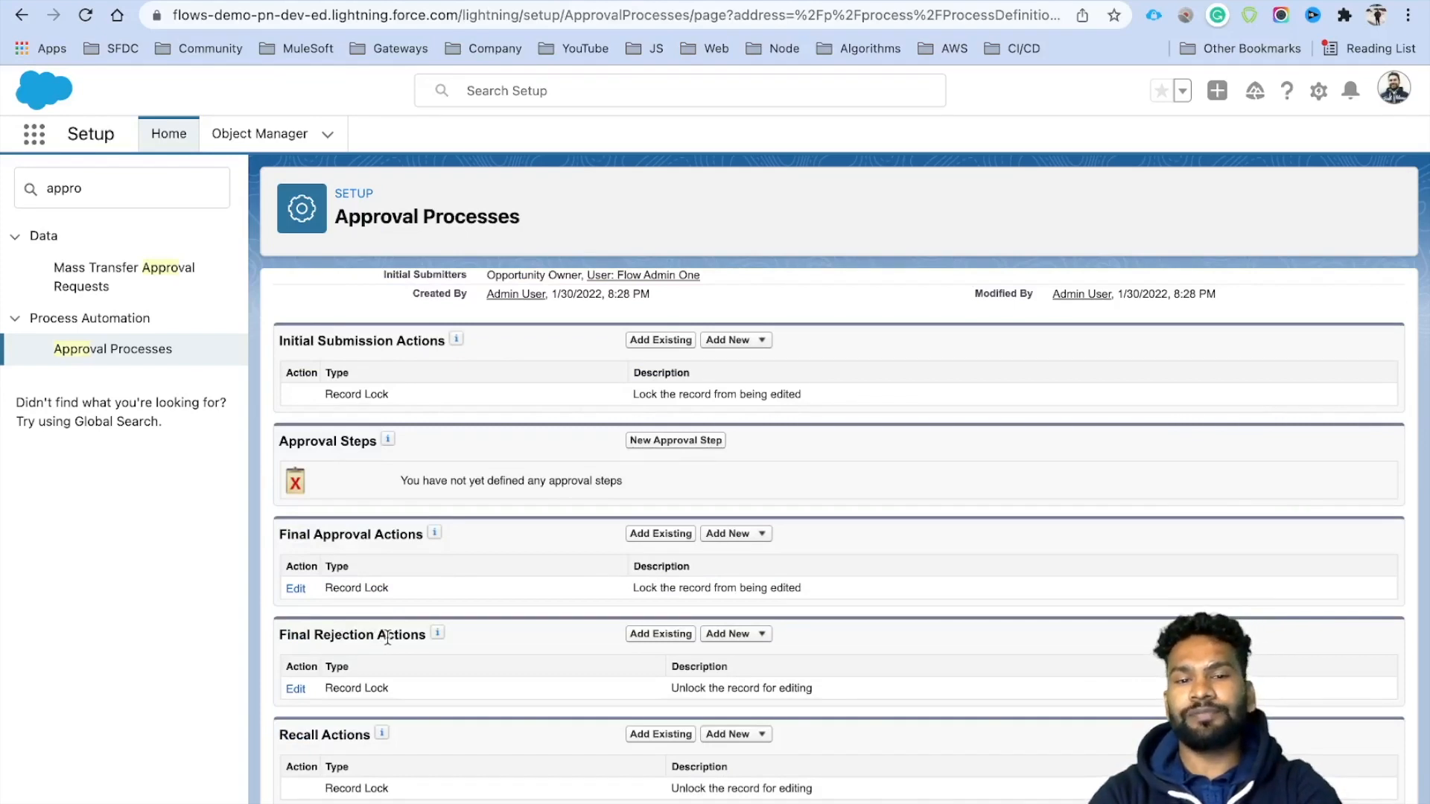
triple_click(324, 739)
click(456, 742)
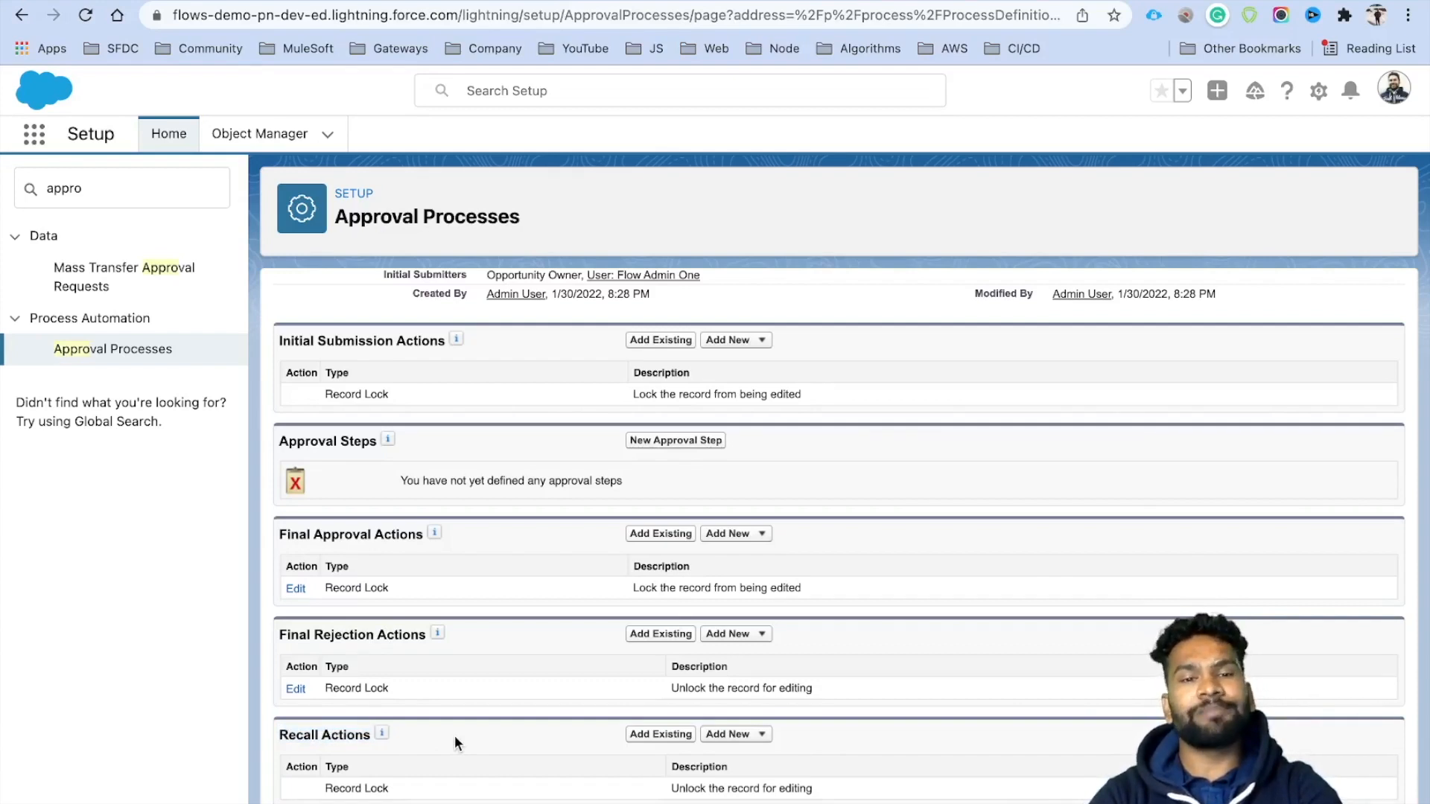
drag(280, 441, 372, 441)
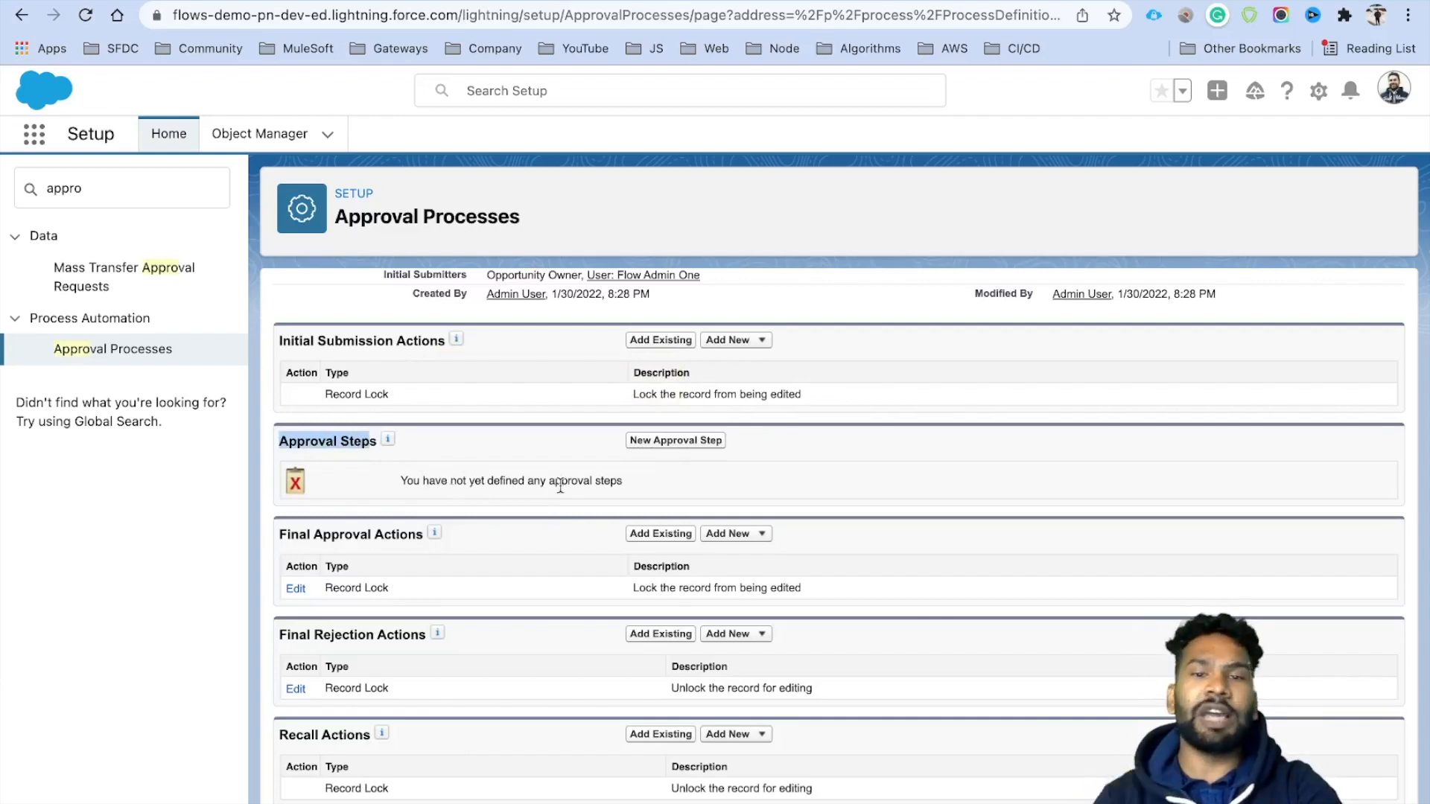
scroll(560, 486, up, 1)
triple_click(347, 386)
click(443, 418)
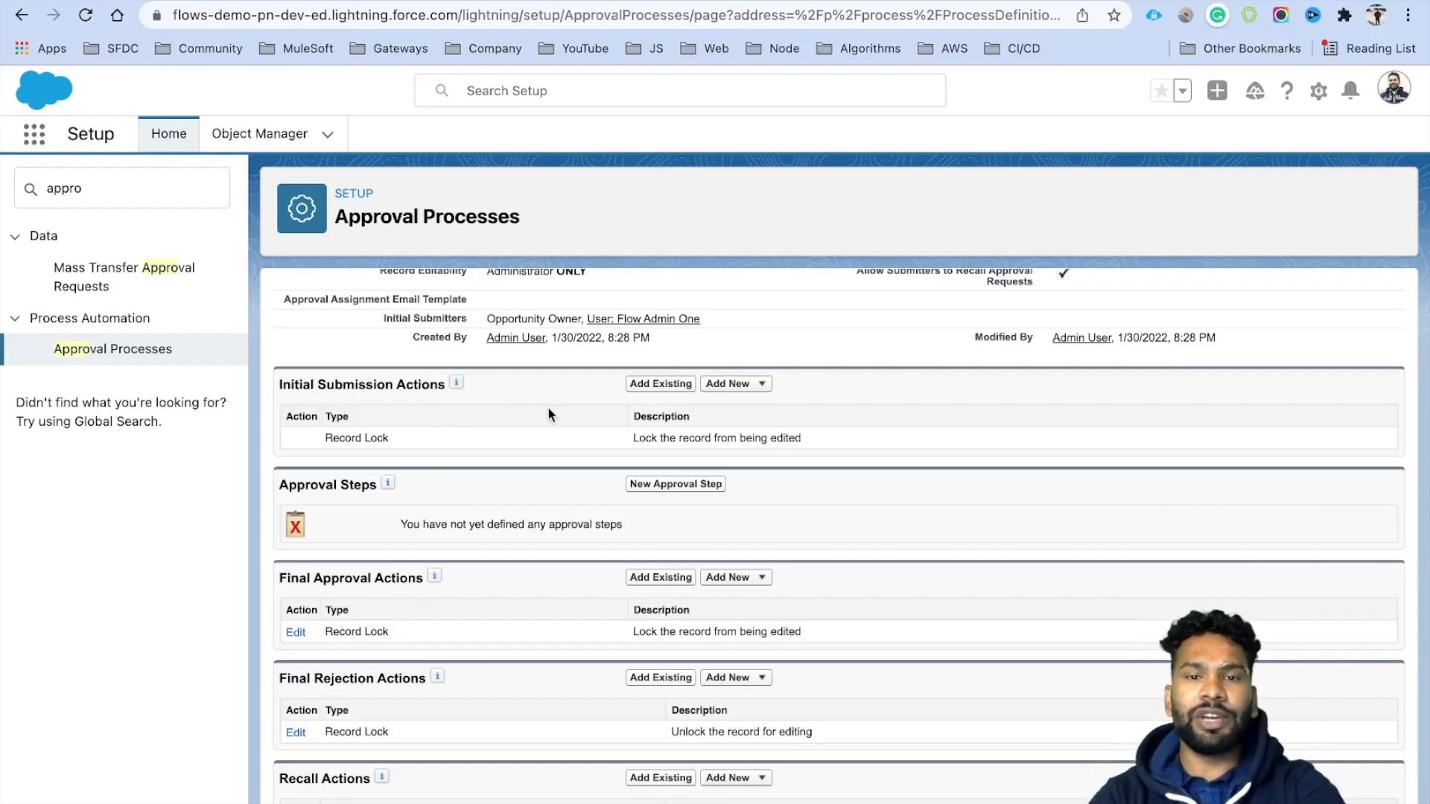
- Start a new field update for the initial submission actions and name it "Set Status to Submitted"
click(664, 384)
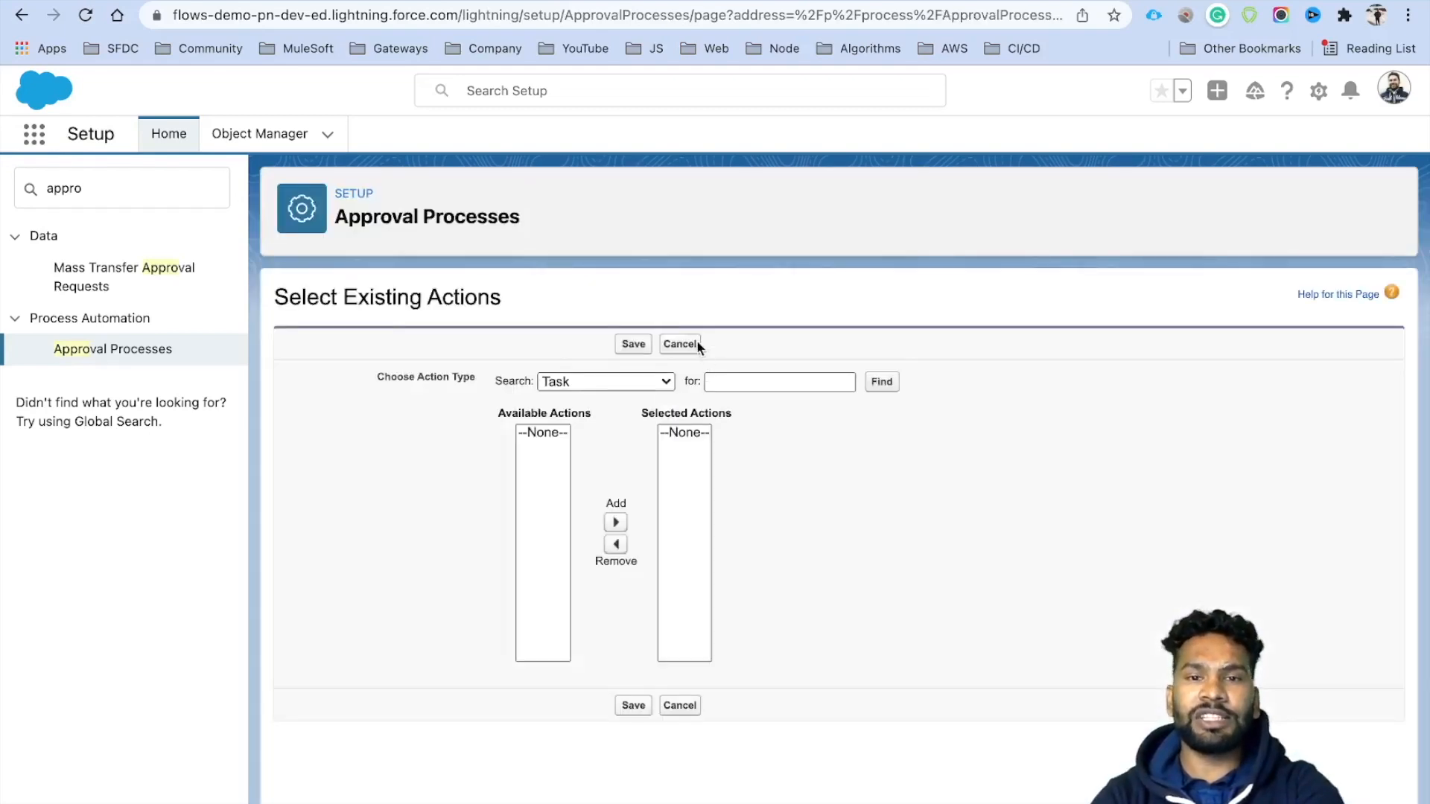
click(698, 345)
click(744, 535)
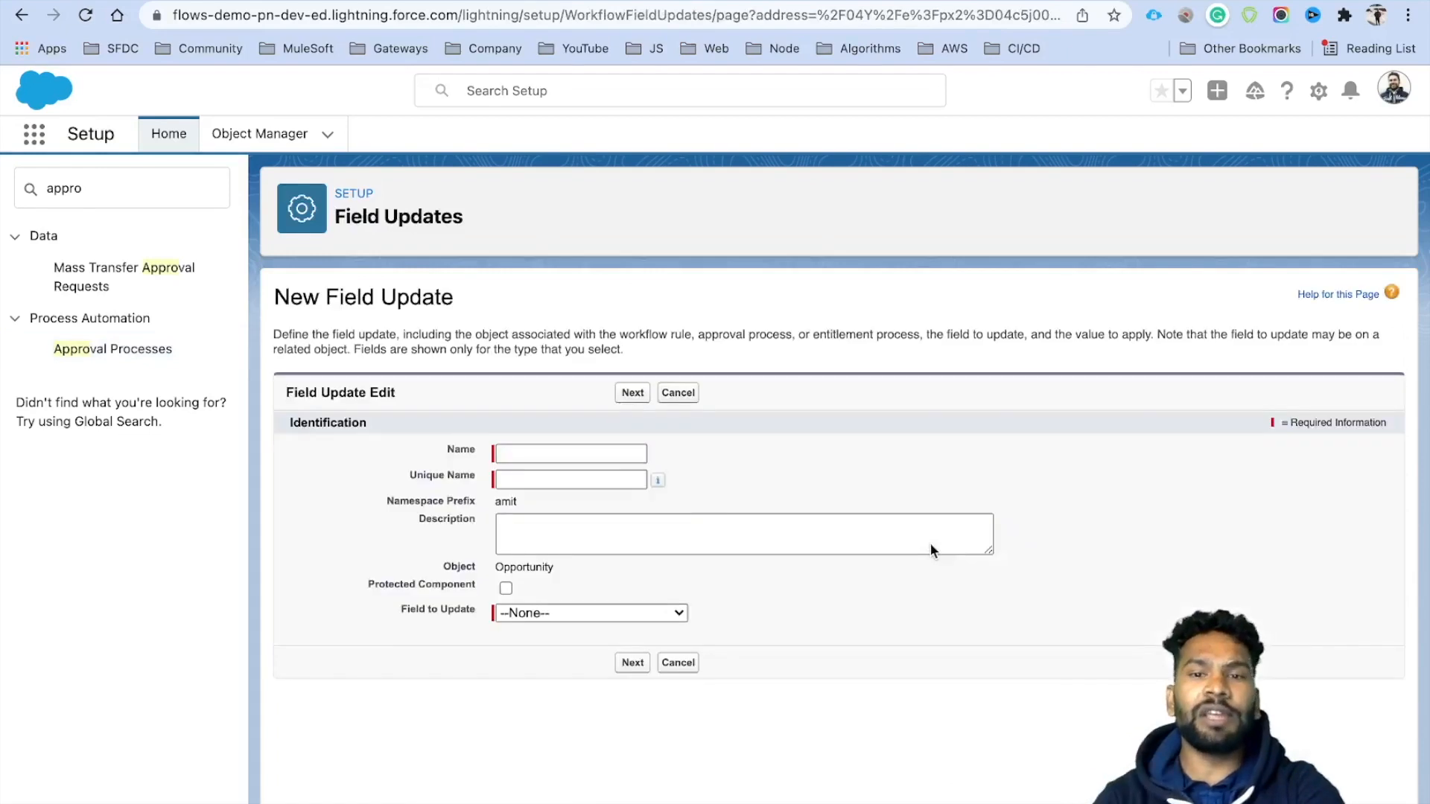
click(522, 449)
text(Set )
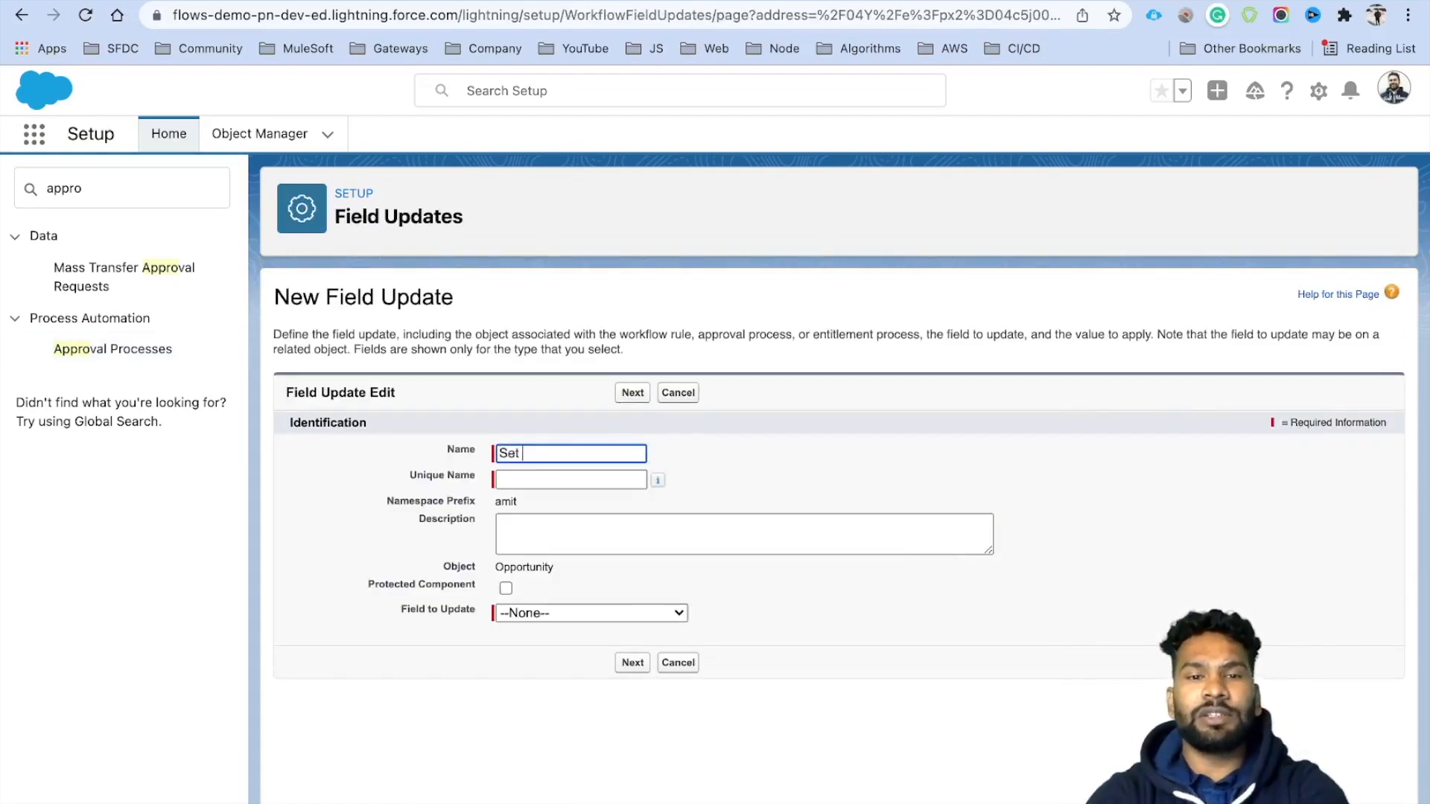
text(Status to Submitted)
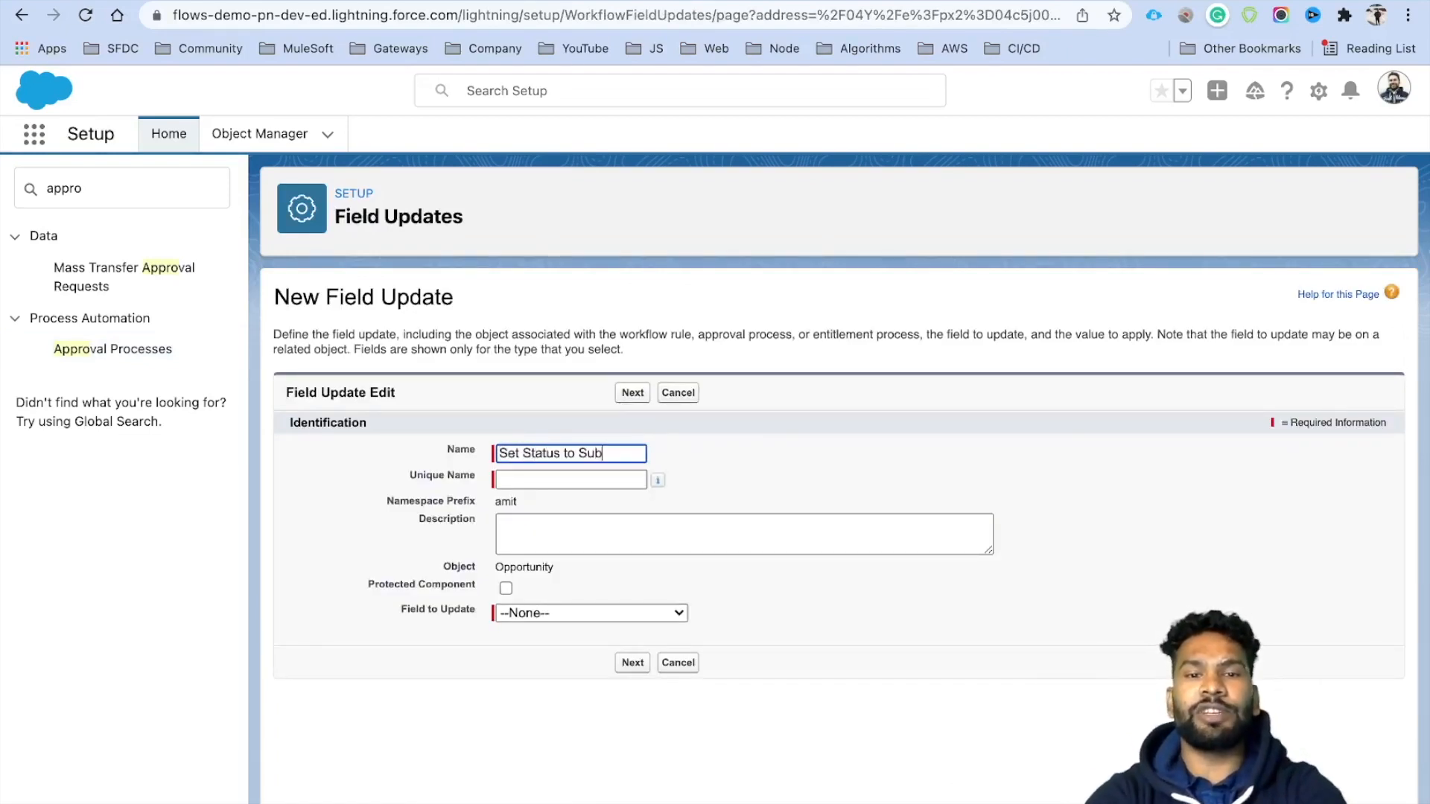
key(Tab)
- Make the field update set Discount Approval Status to the specific value Submitted For Approval and save it
click(539, 614)
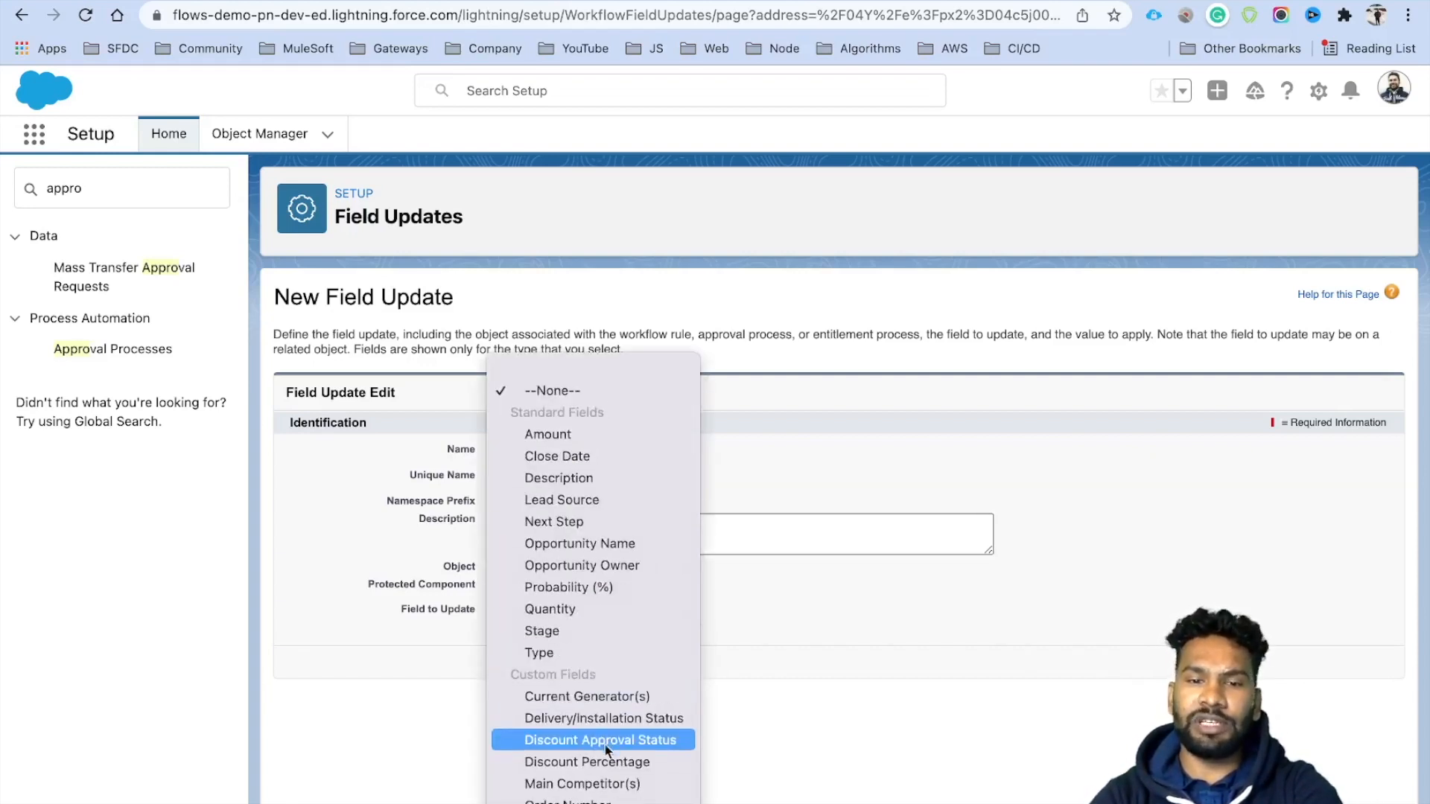
click(608, 740)
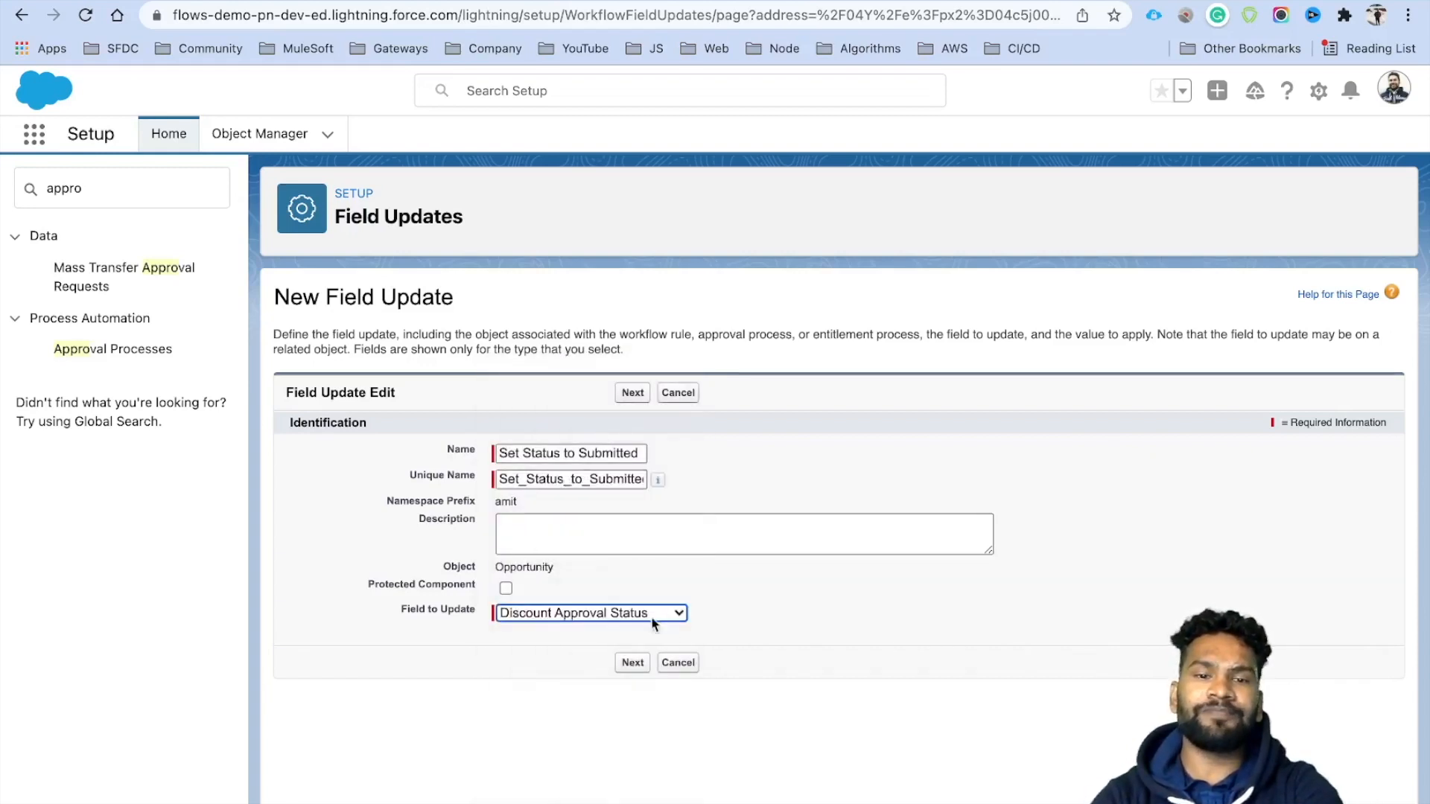
scroll(648, 722, down, 1)
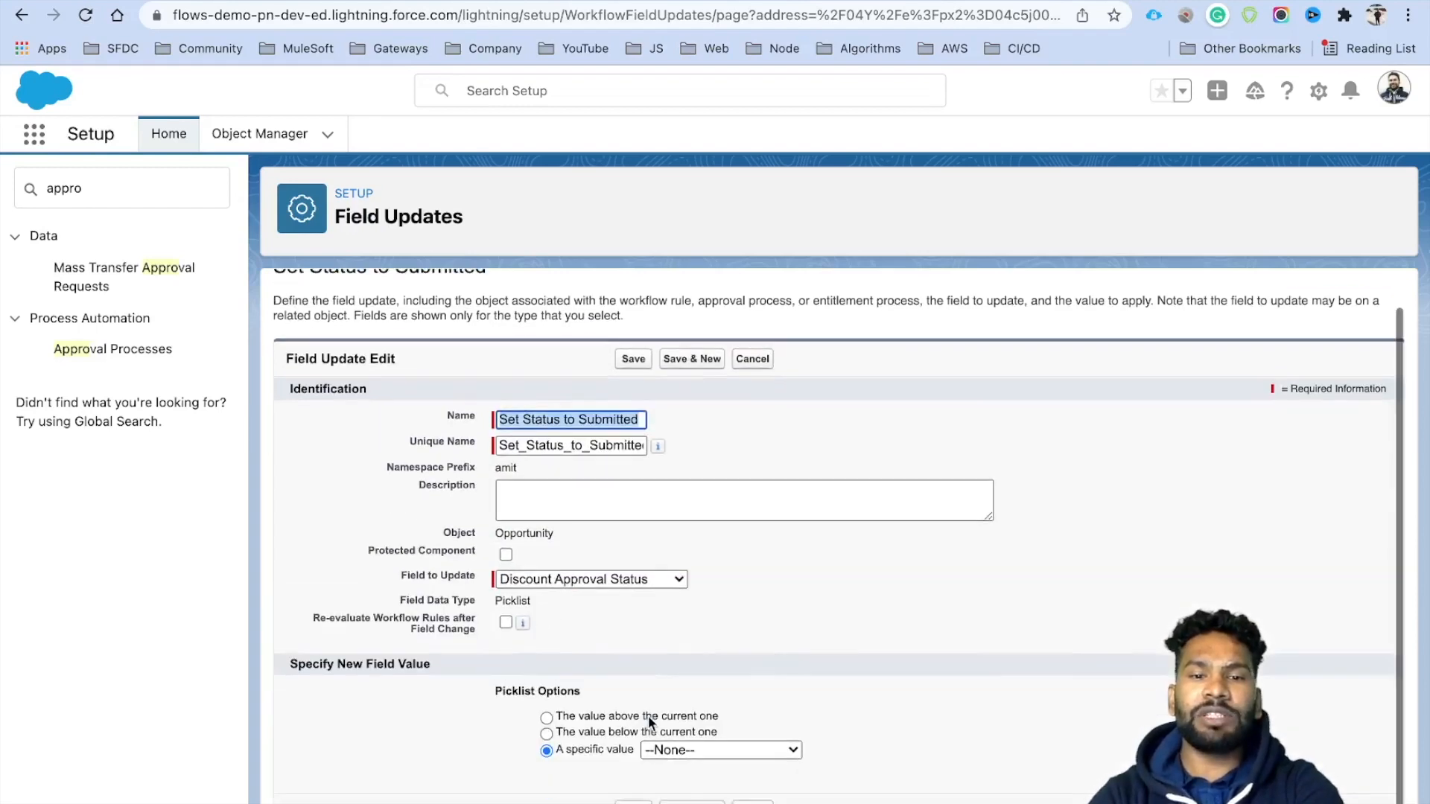
click(685, 750)
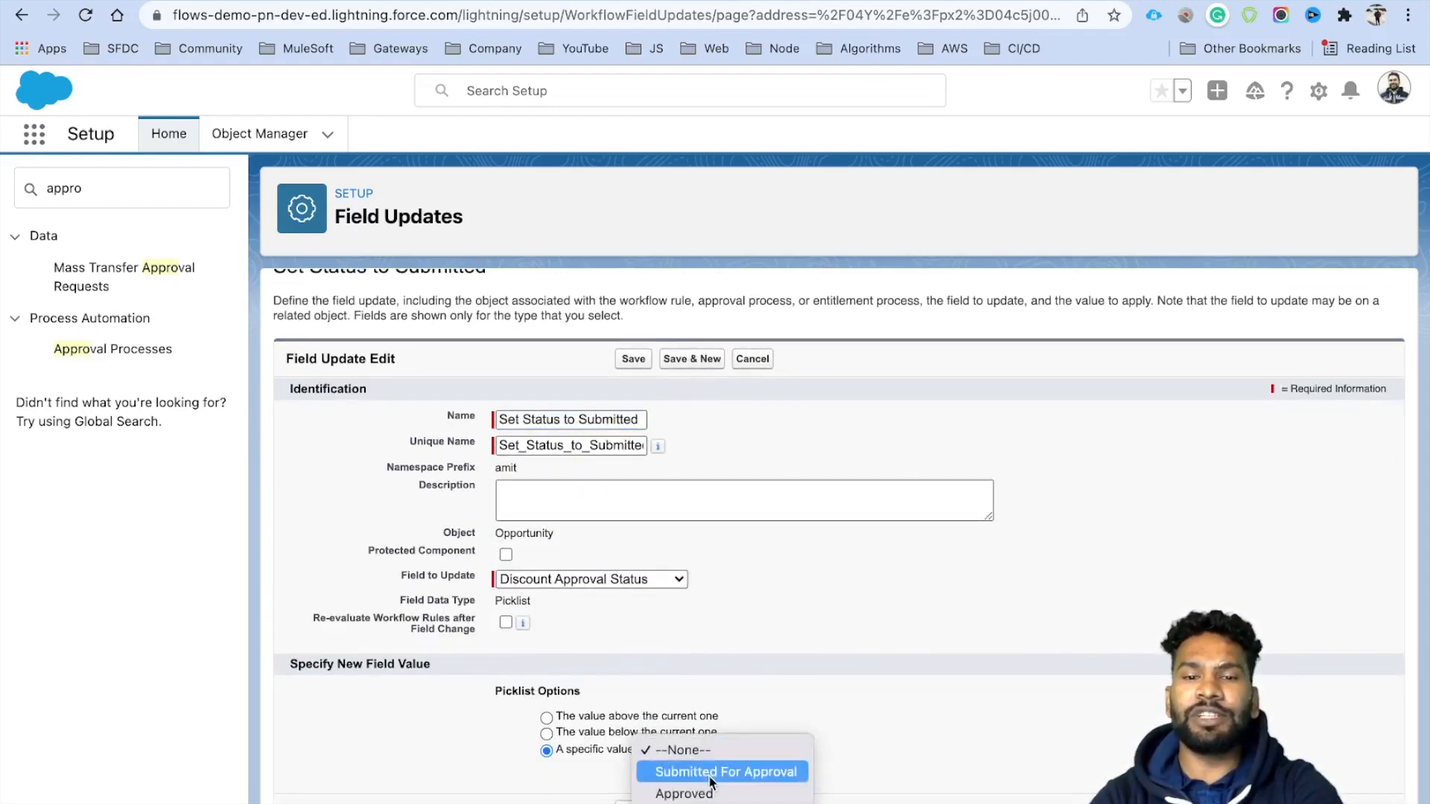
click(710, 776)
click(640, 802)
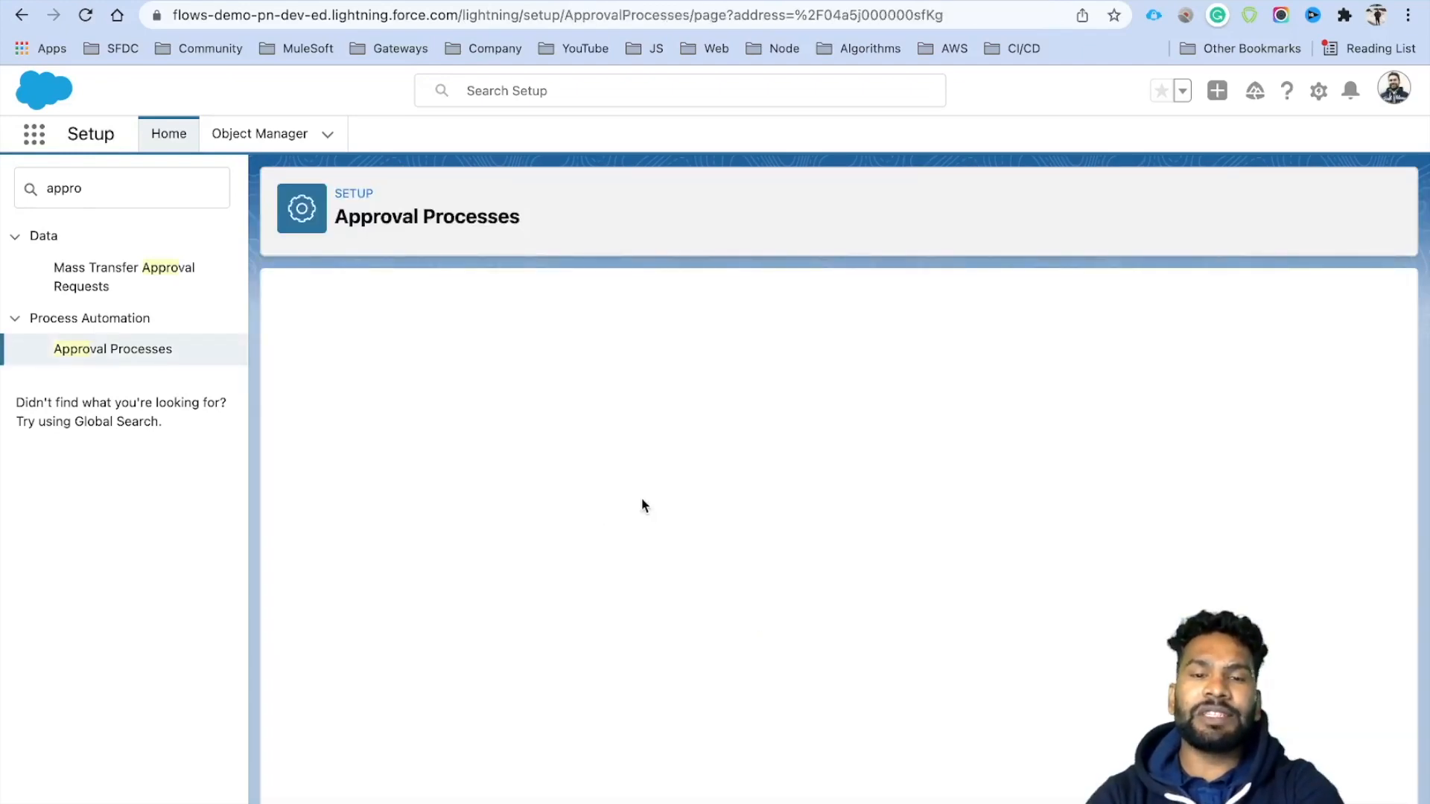
- Start a new task for the initial submission actions and assign it to the Opportunity Owner
scroll(521, 521, down, 5)
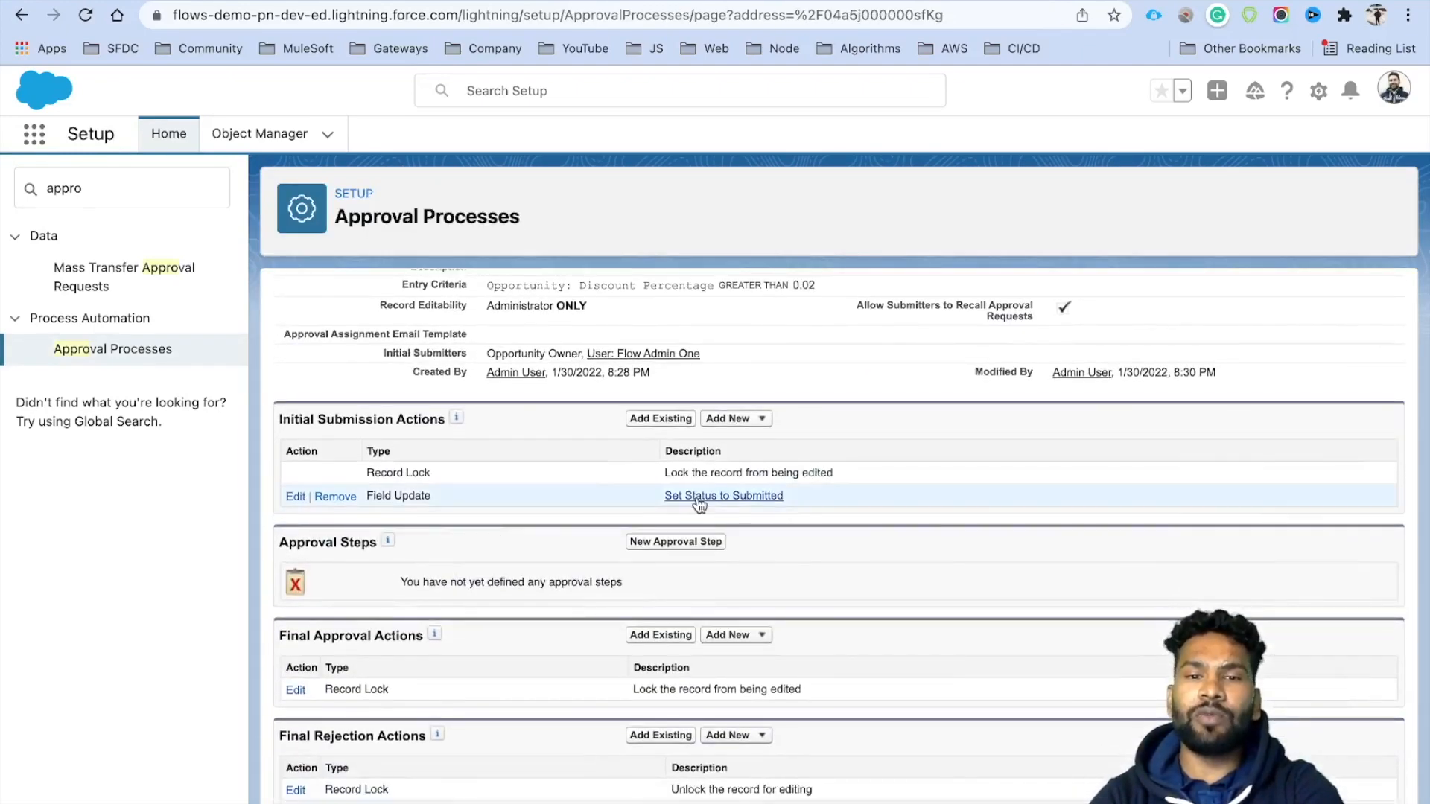
click(744, 423)
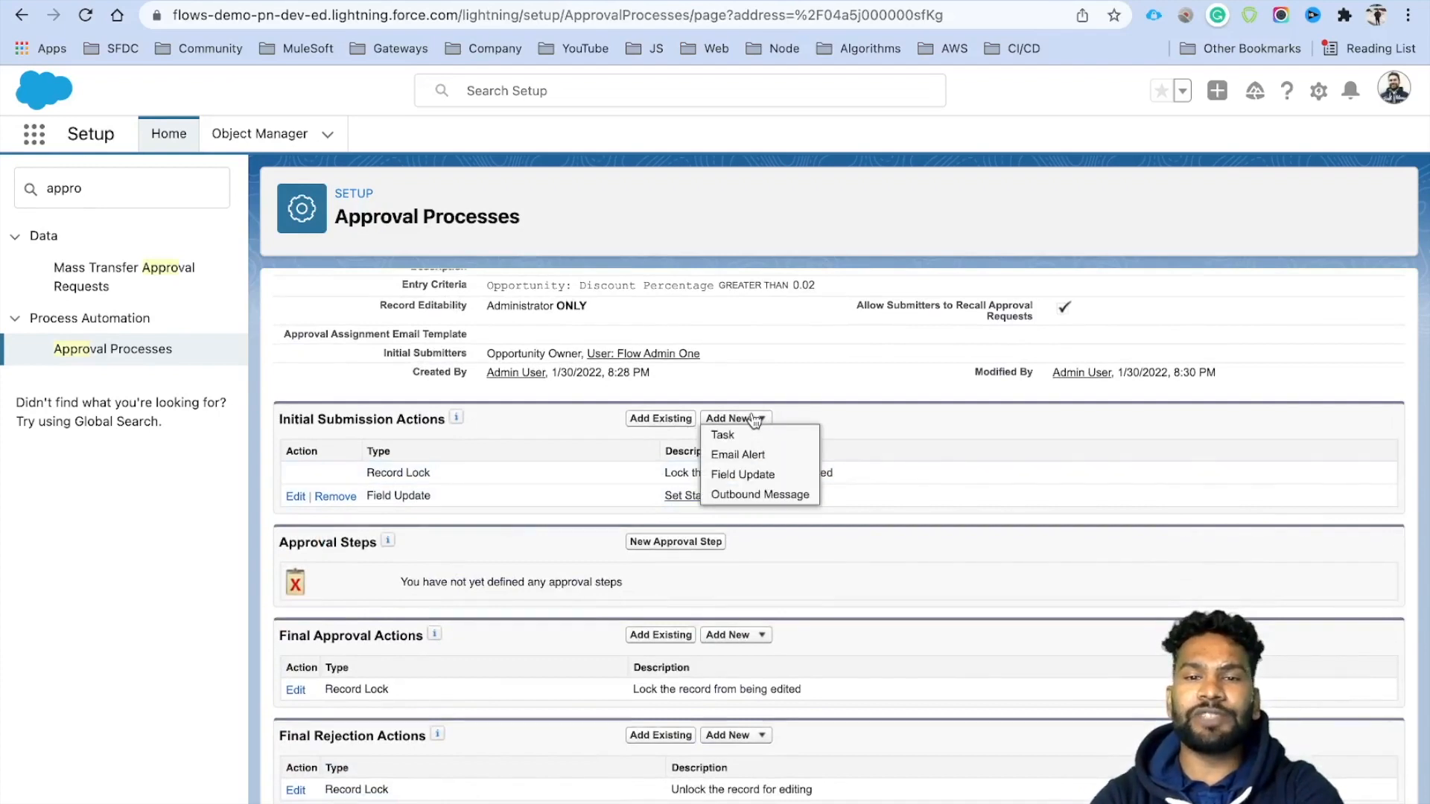
click(733, 437)
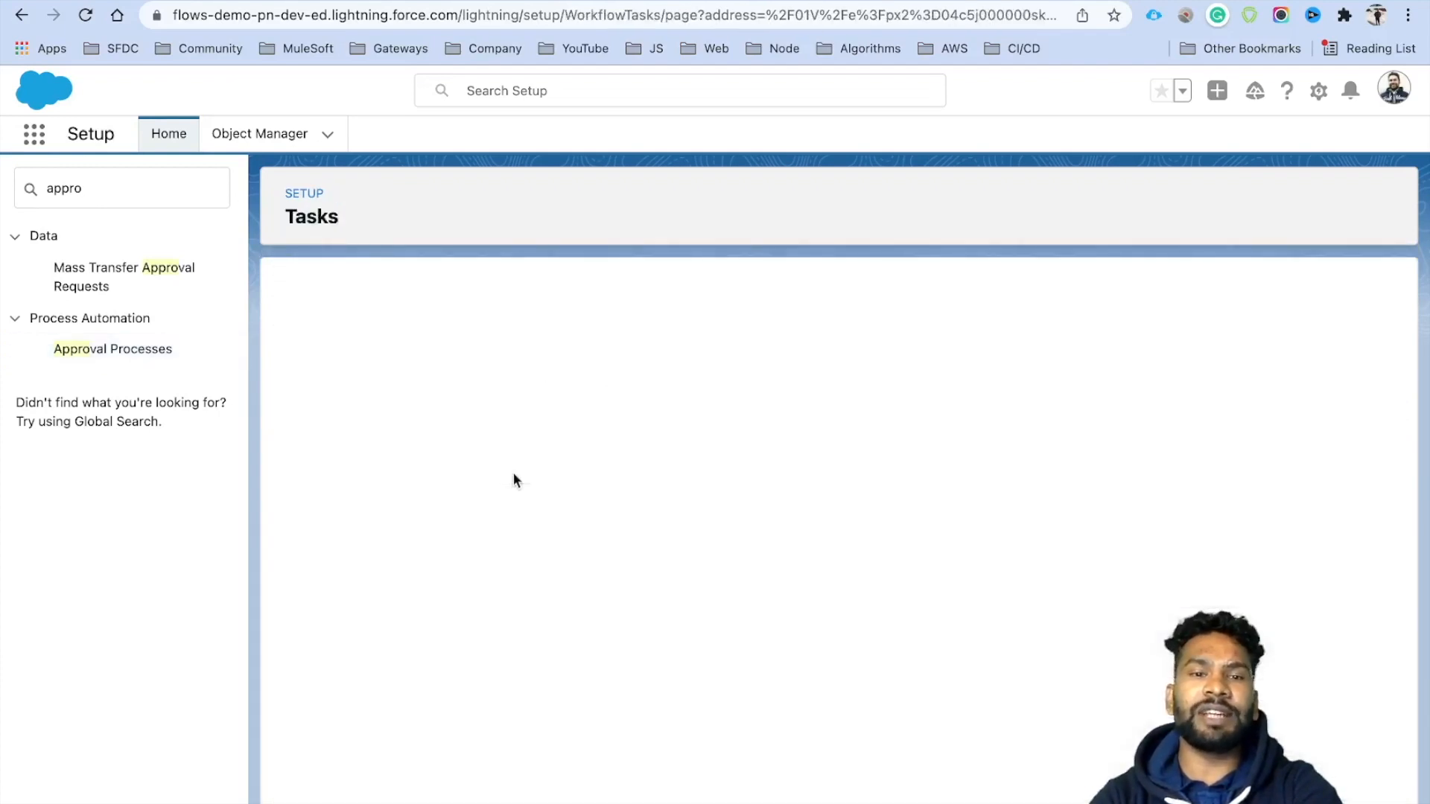
text(Call with Oppotyunity)
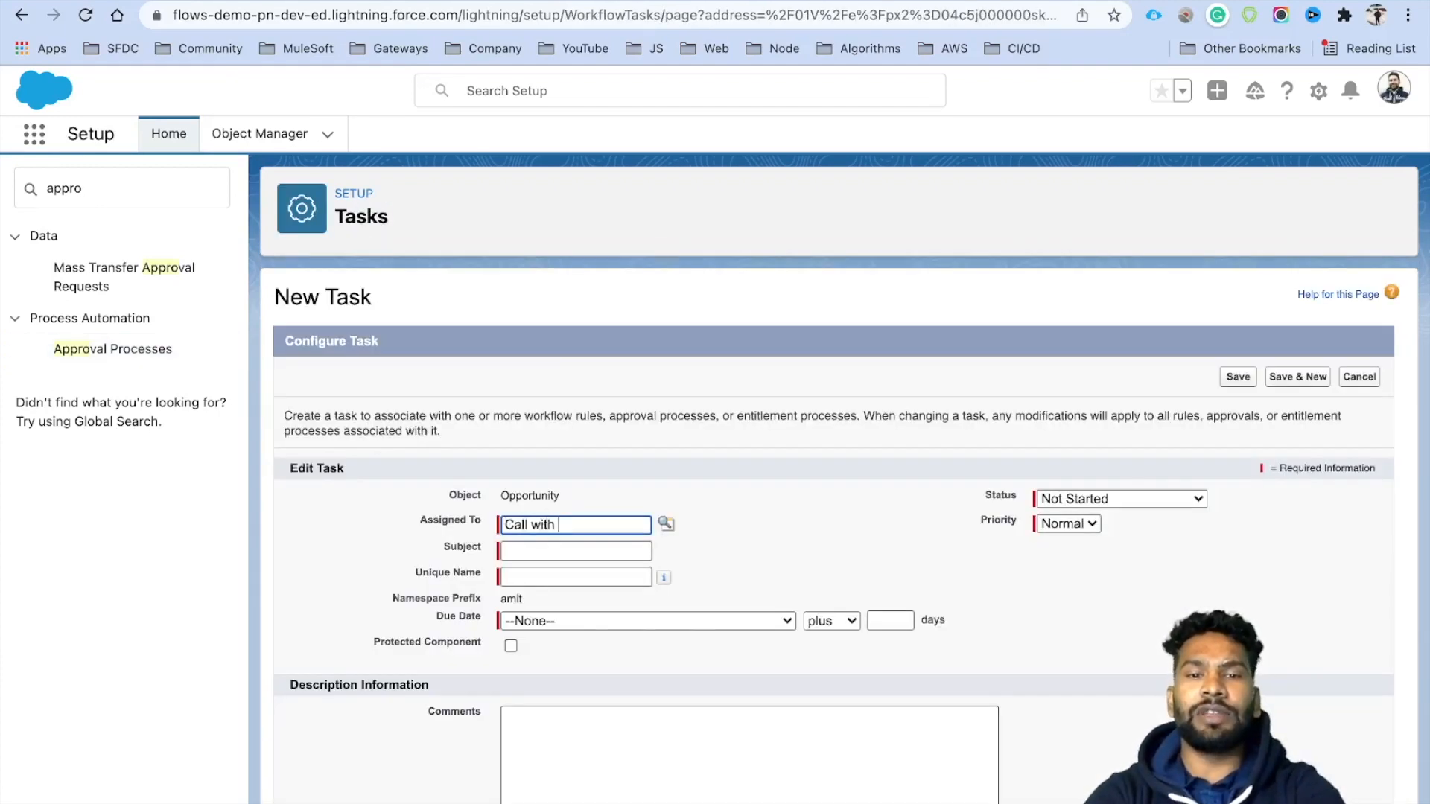
key(ctrl+a)
key(BackSpace)
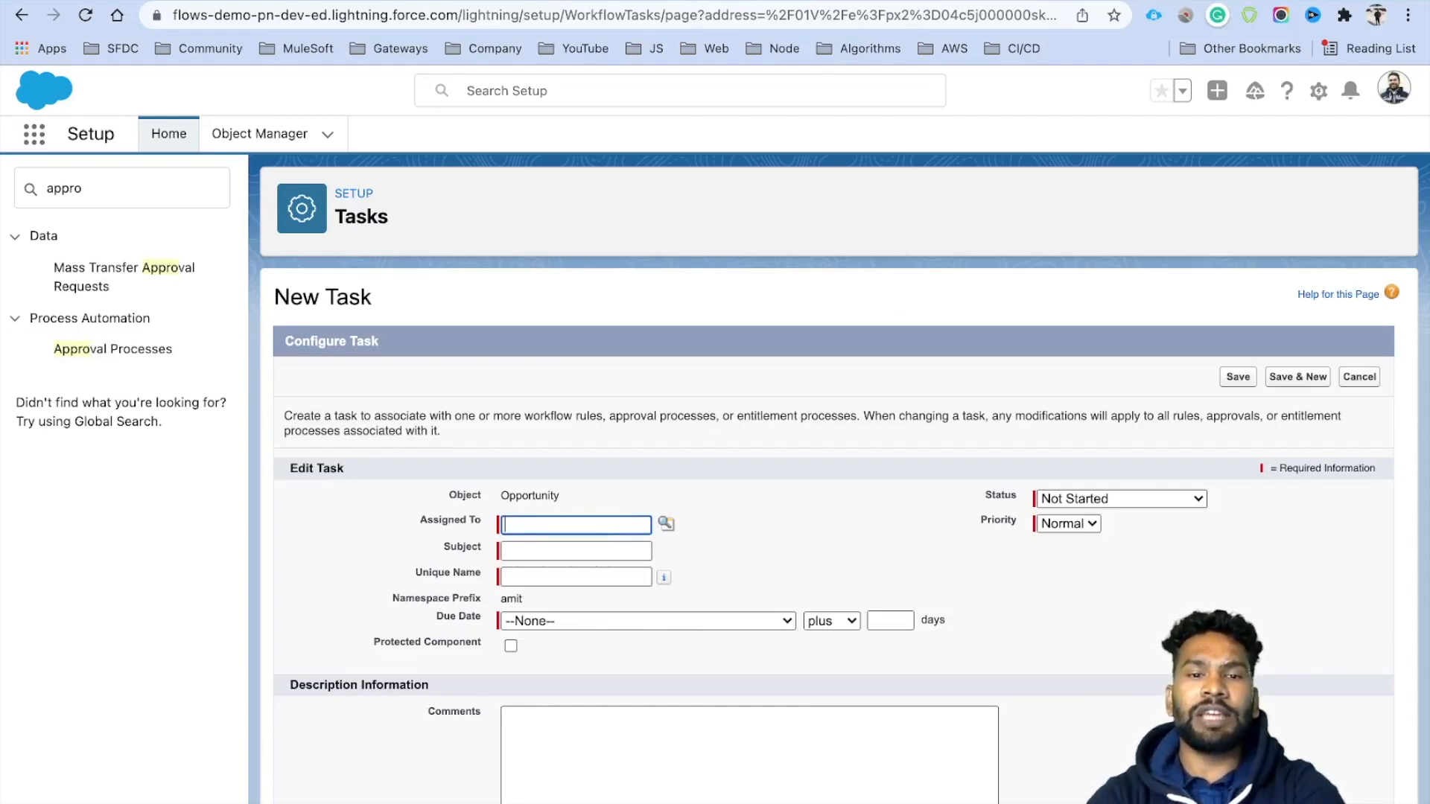
click(666, 524)
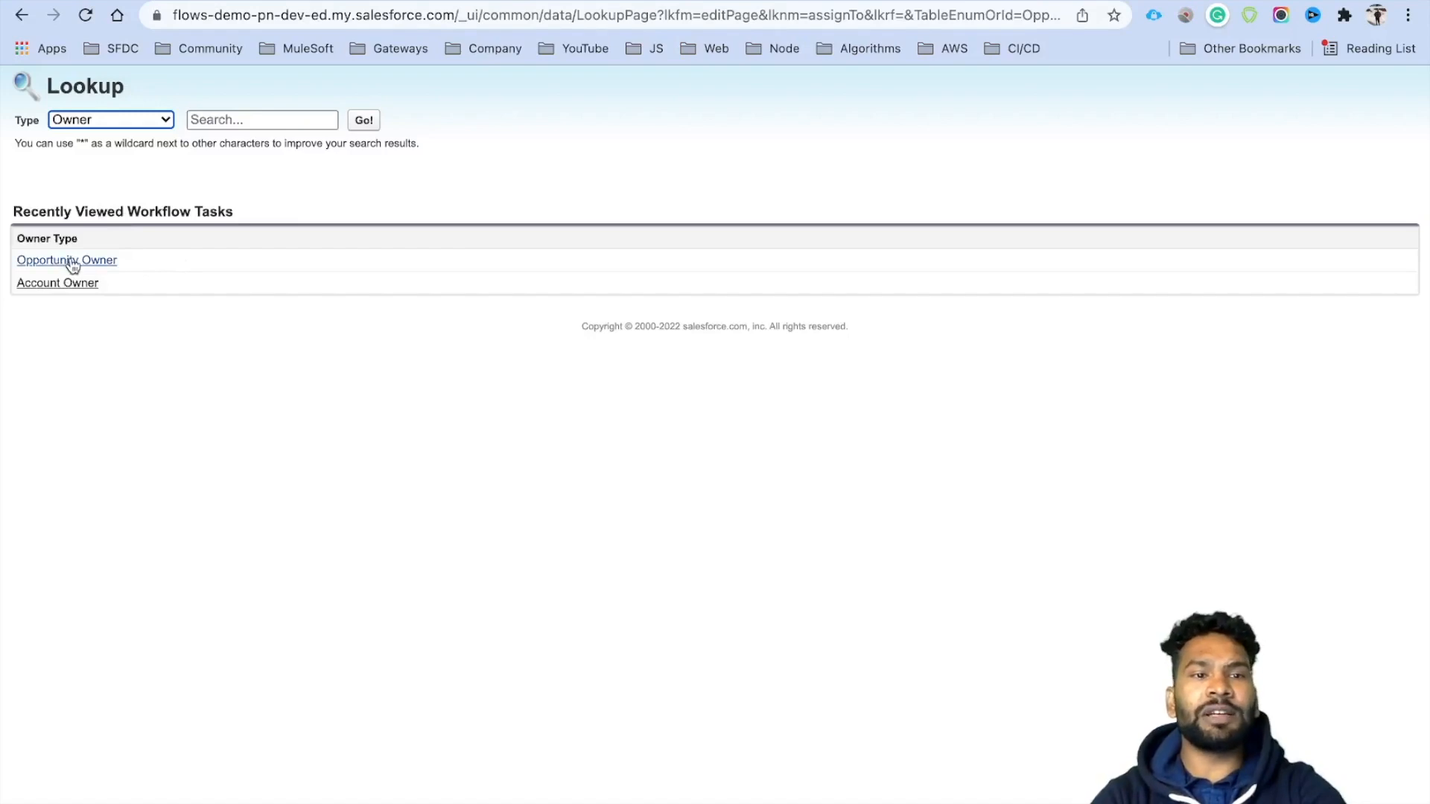
click(119, 123)
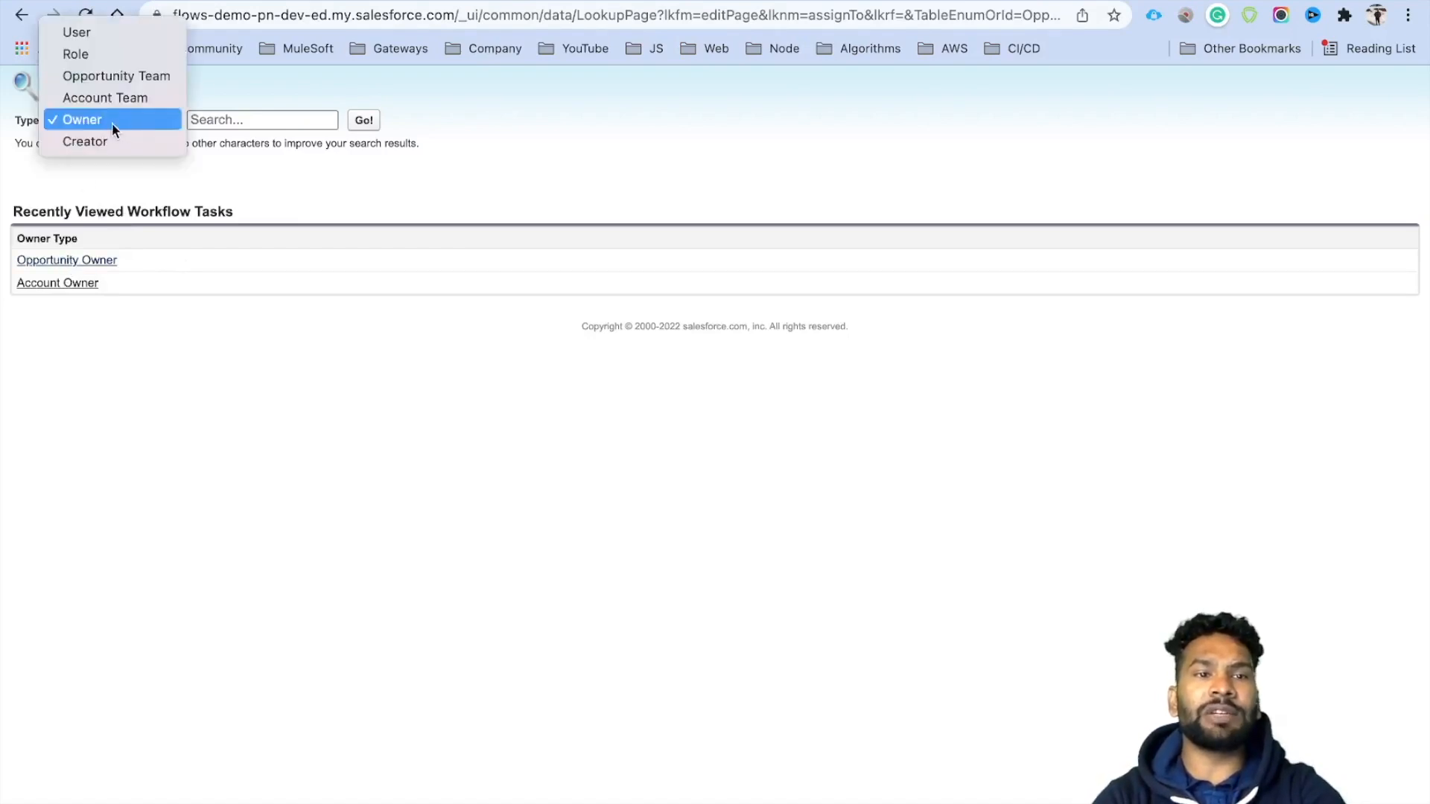
click(112, 123)
click(74, 262)
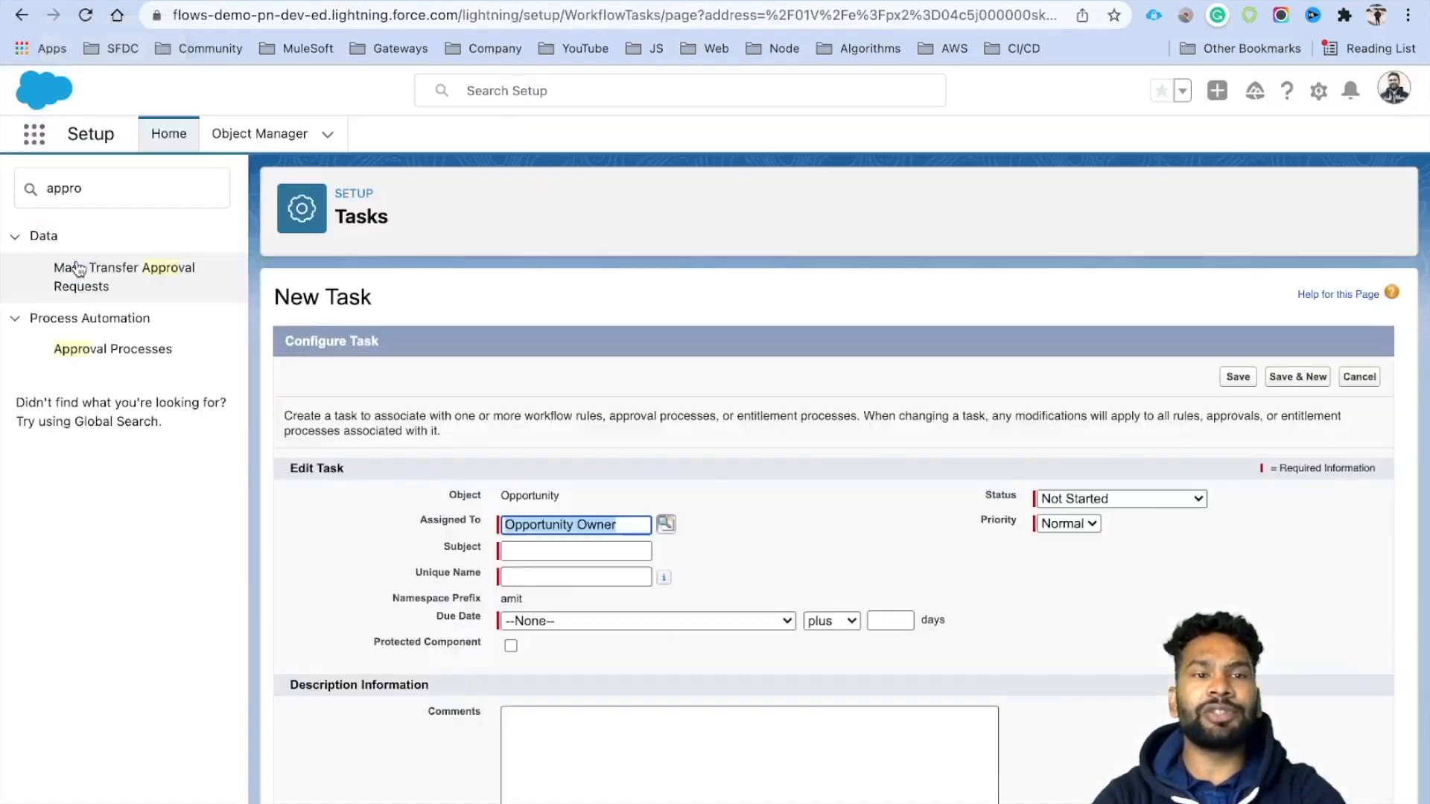
- Give the task the subject "Call with Oppotyunity" and a due date of Rule Trigger Date plus 1 day
click(563, 548)
text(Call with Oppotyunity)
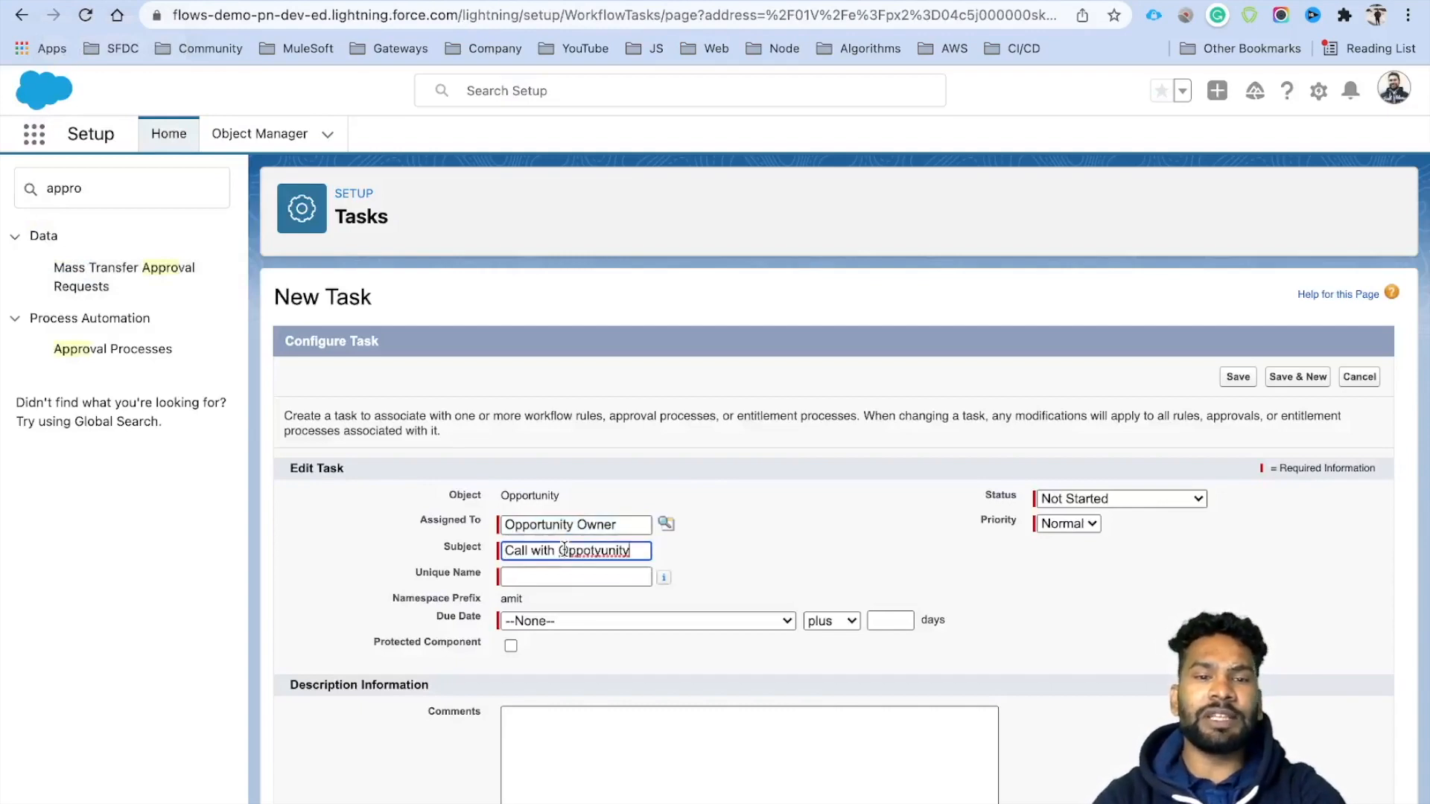
click(740, 542)
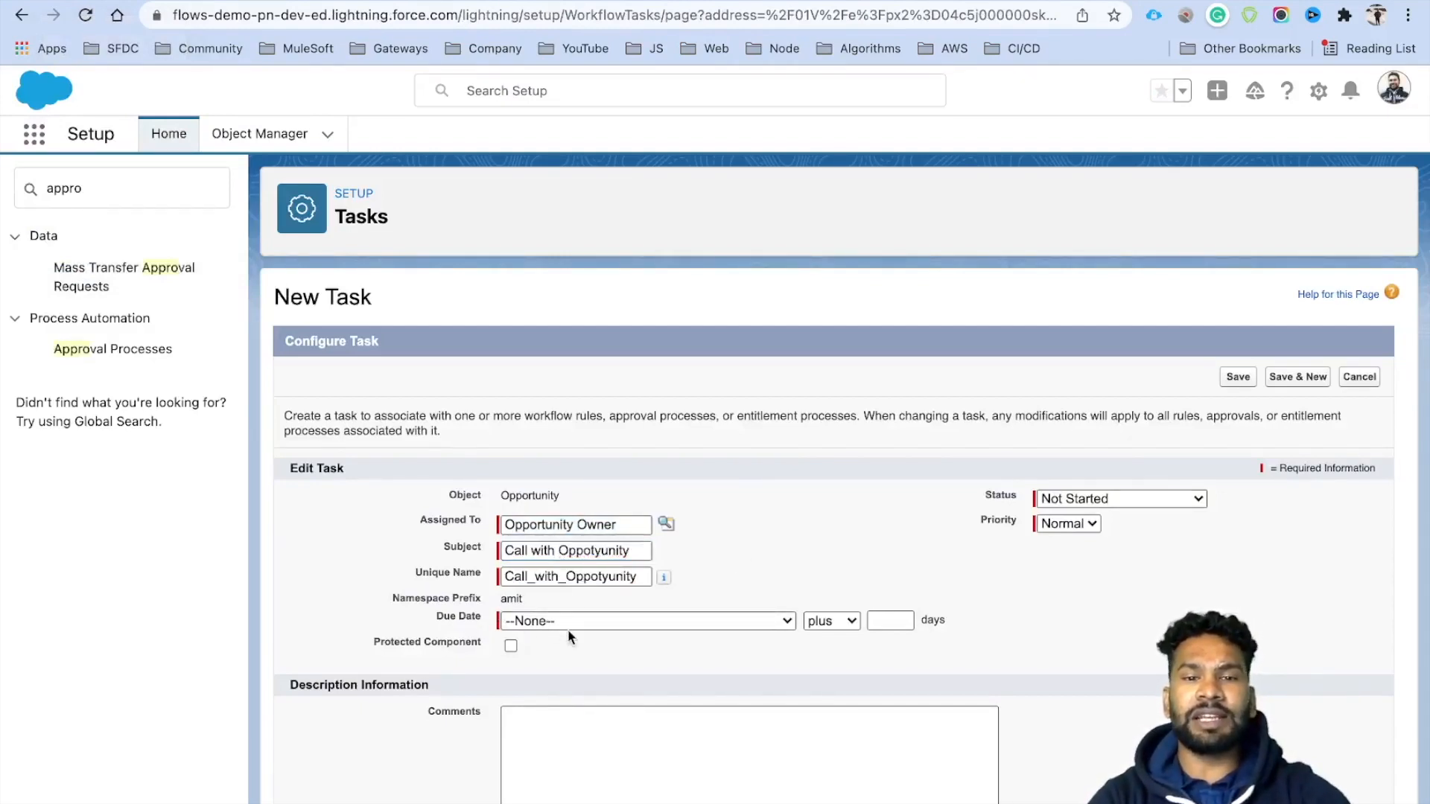
click(619, 624)
click(648, 642)
click(900, 620)
text(1)
click(851, 537)
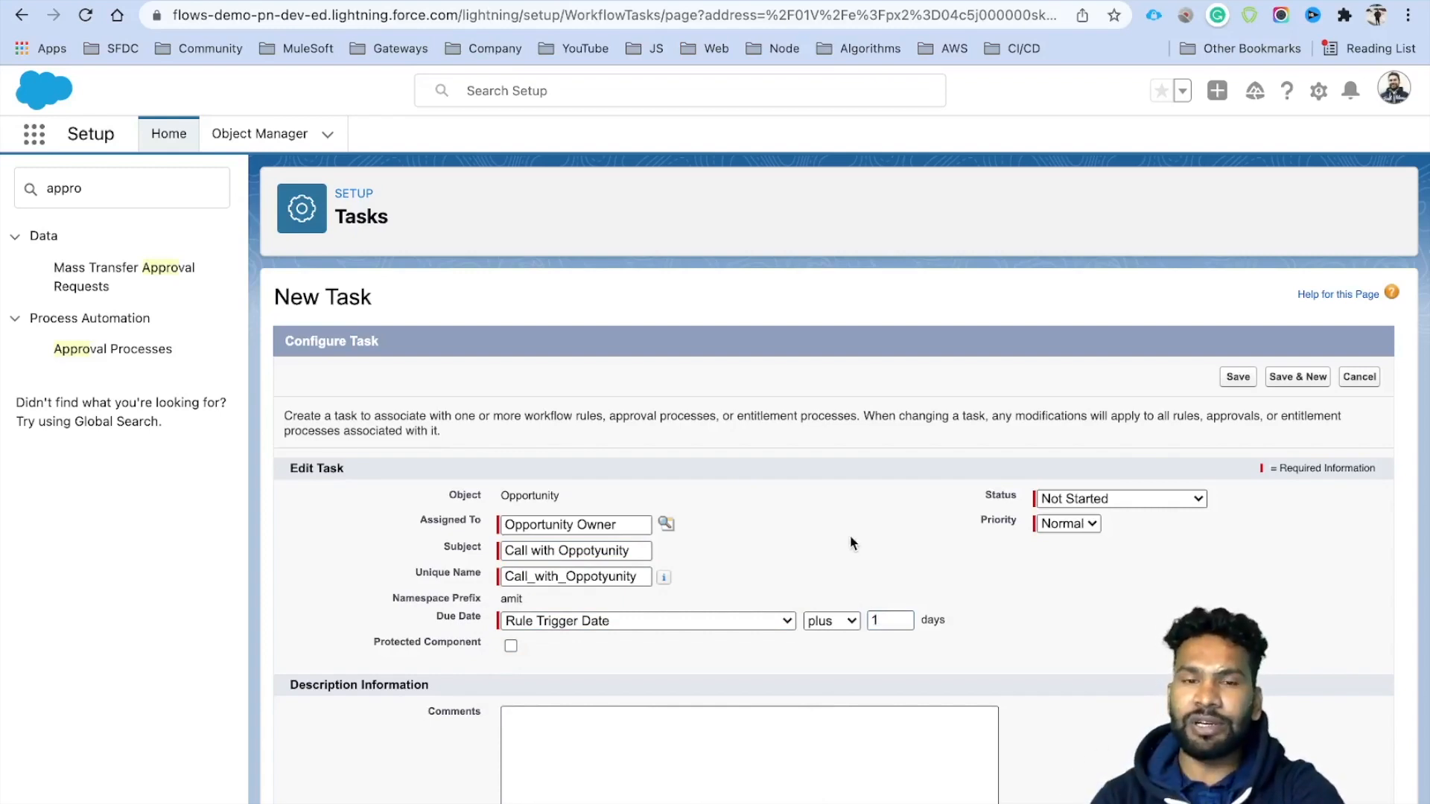
- Check the task's priority and status options, and save the task
scroll(804, 566, down, 1)
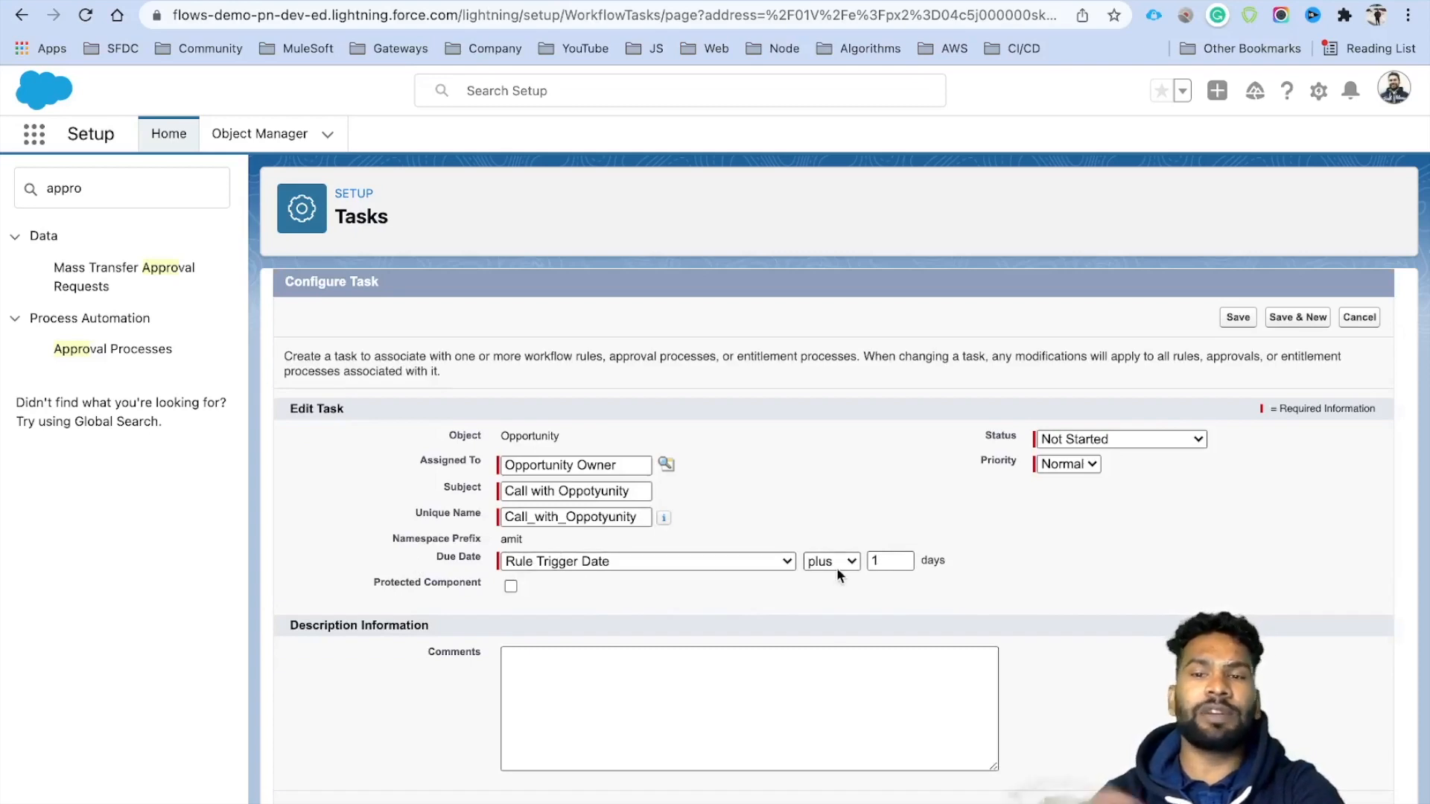
click(1079, 464)
click(1074, 441)
click(1100, 438)
click(1105, 437)
click(1237, 318)
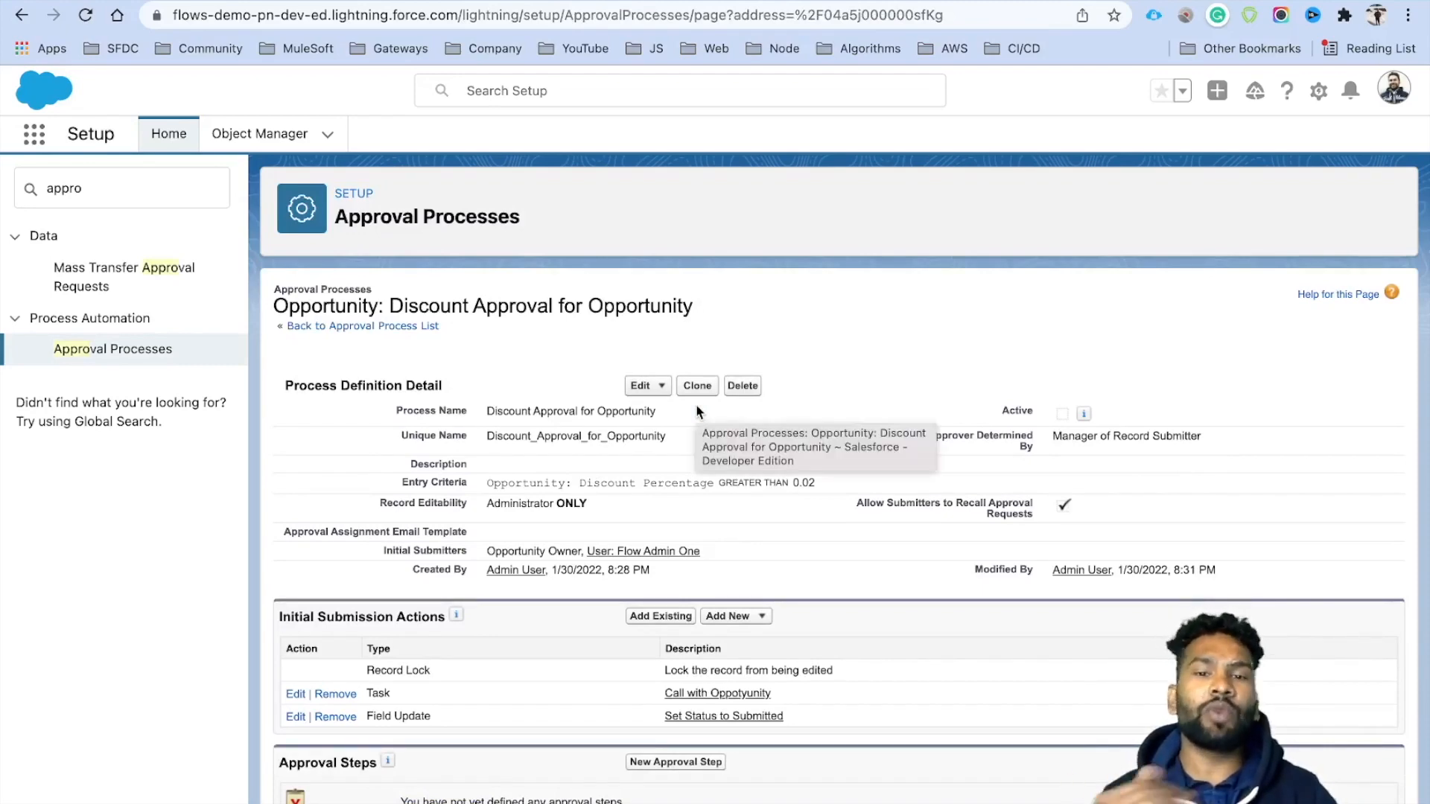
- Start a new field update for the final approval actions and name it "Set Status to Approved"
scroll(697, 412, down, 5)
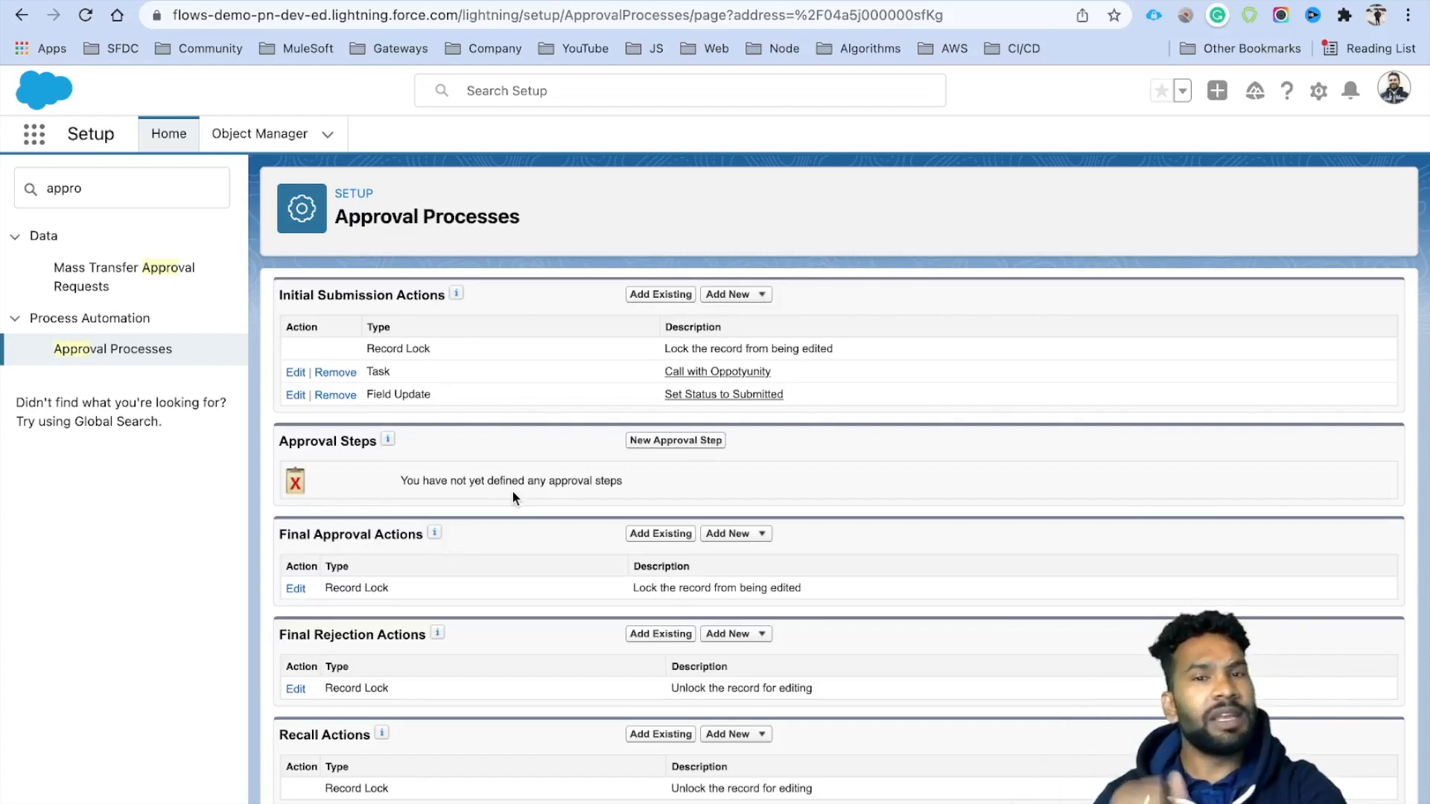
click(747, 536)
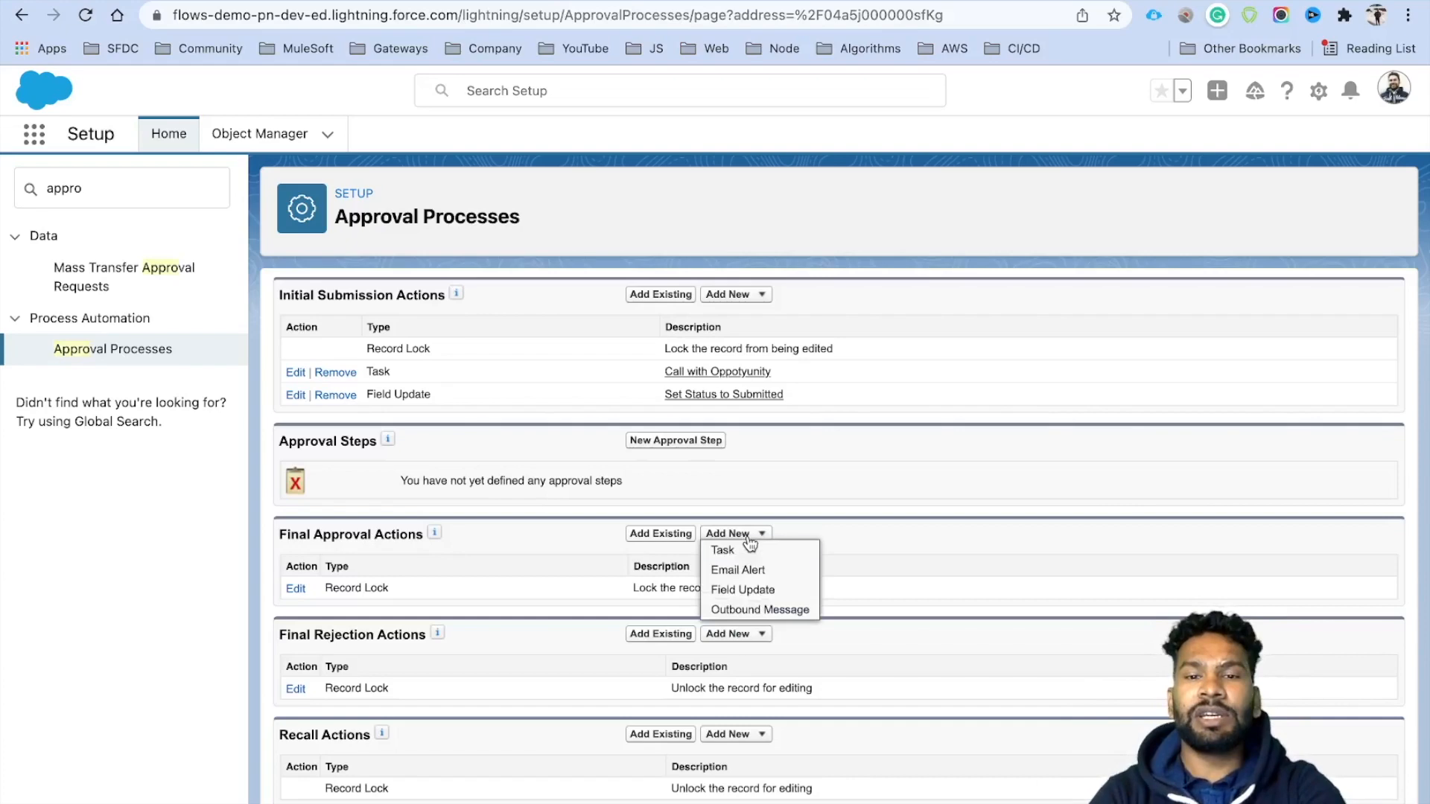
click(764, 592)
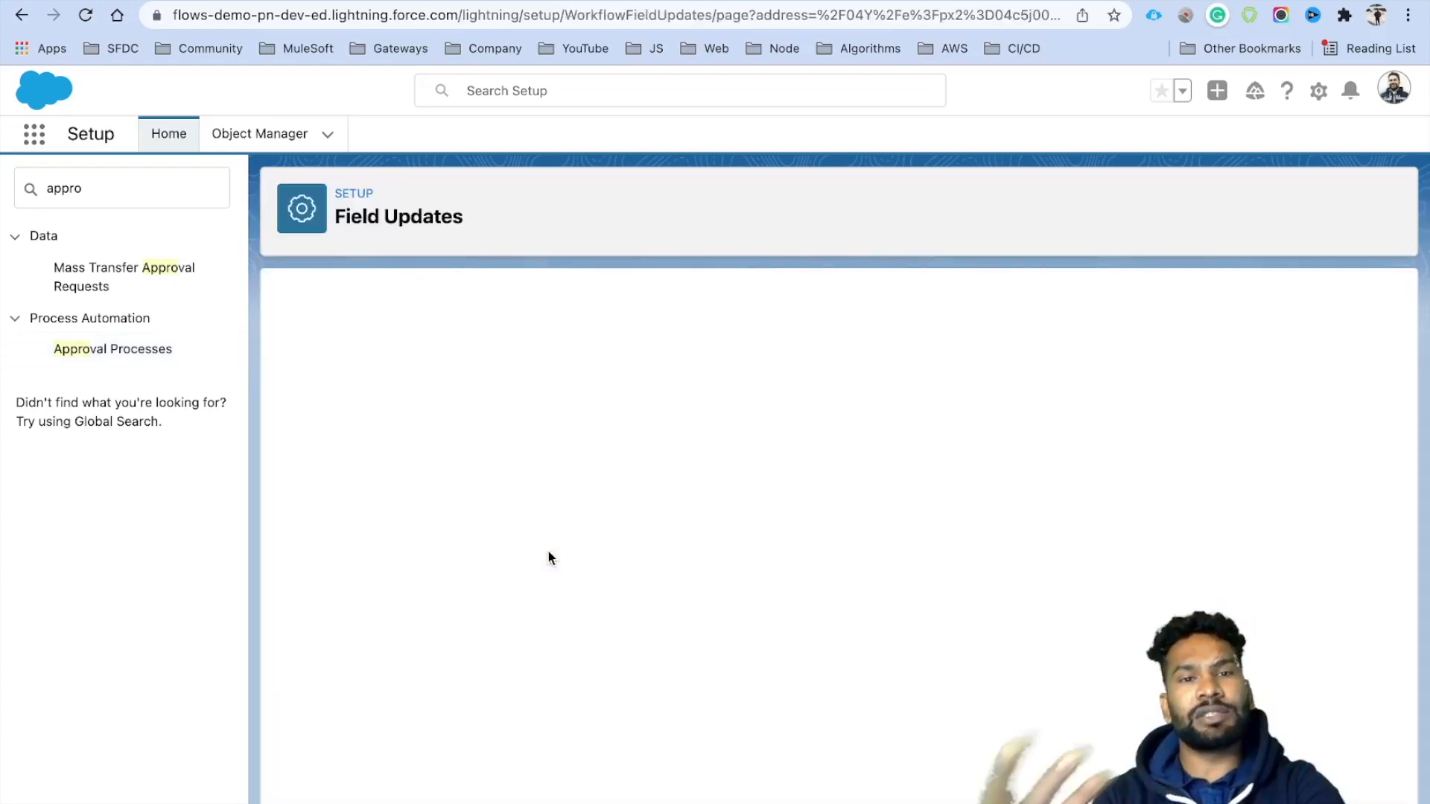
click(536, 449)
text(Set Status to Approved)
key(Tab)
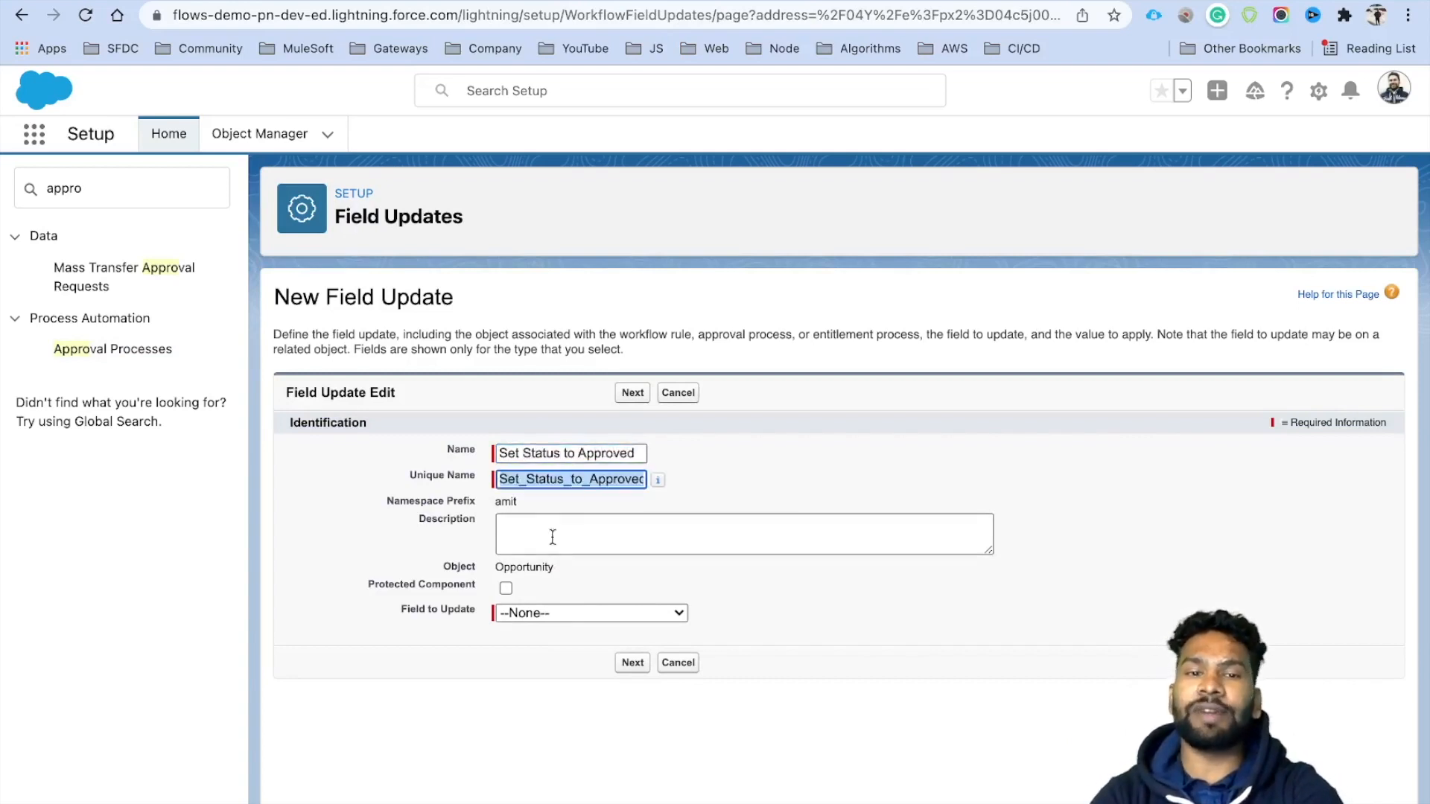
- Make the final approval field update set Discount Approval Status to the specific value Approved and save it
click(563, 610)
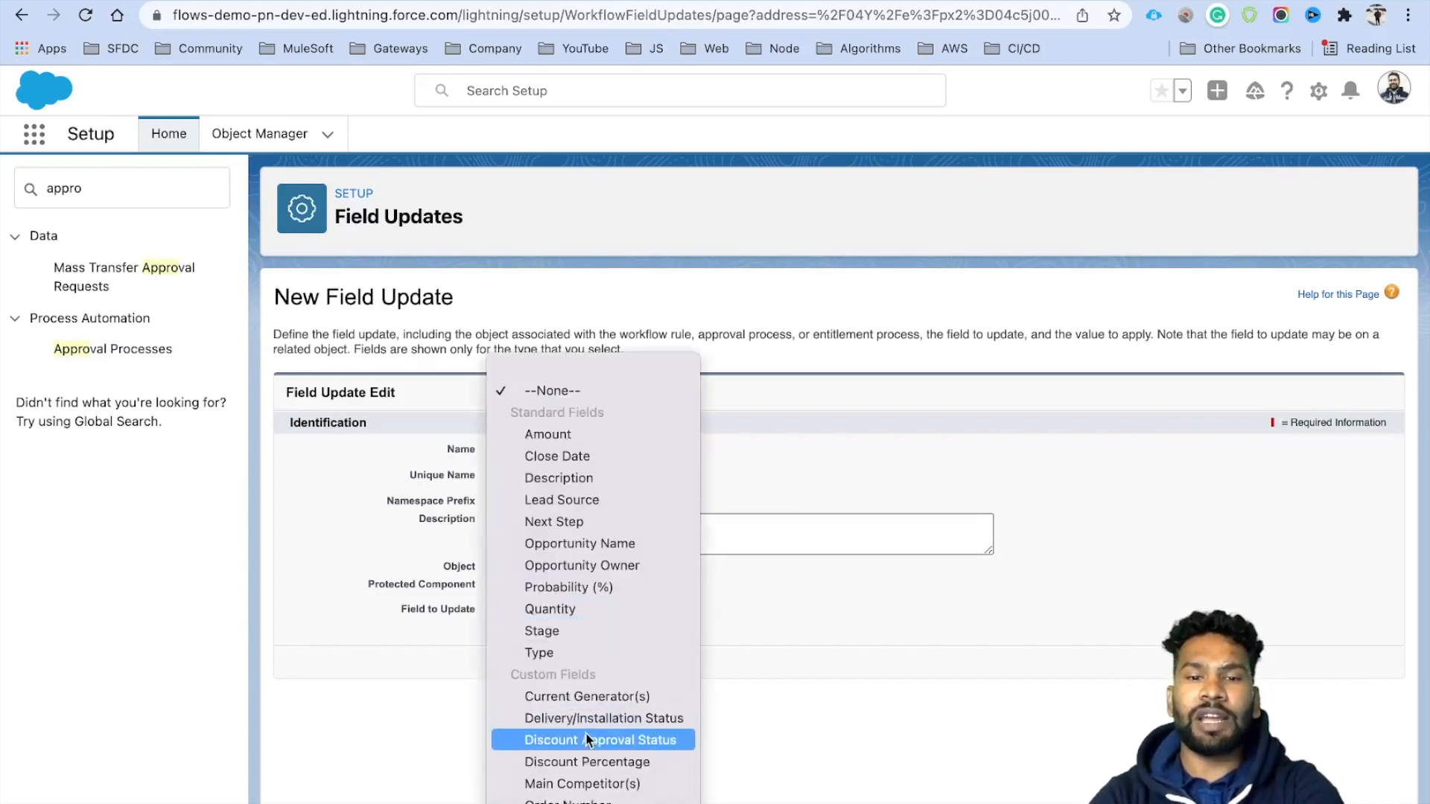
click(589, 741)
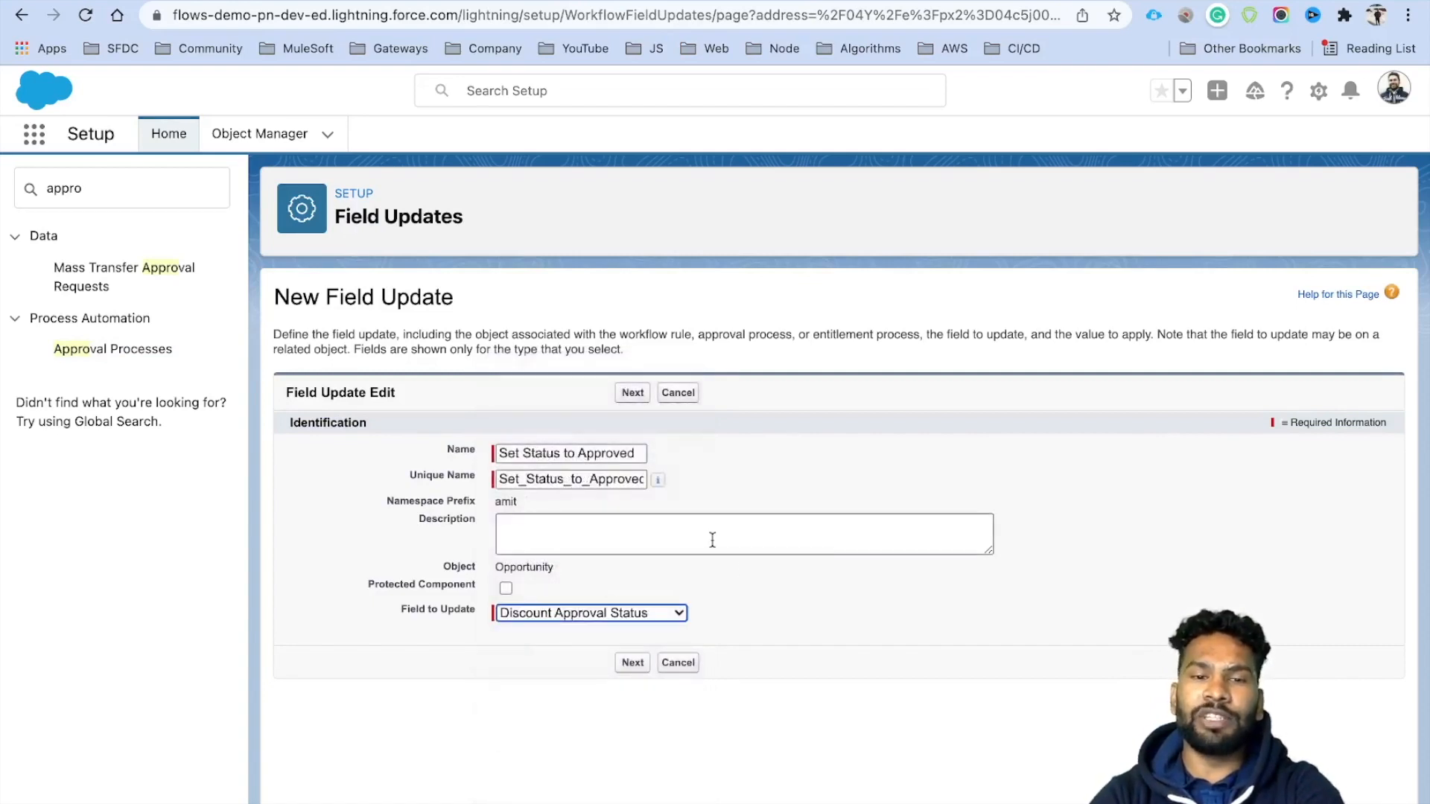
scroll(776, 603, down, 1)
click(700, 743)
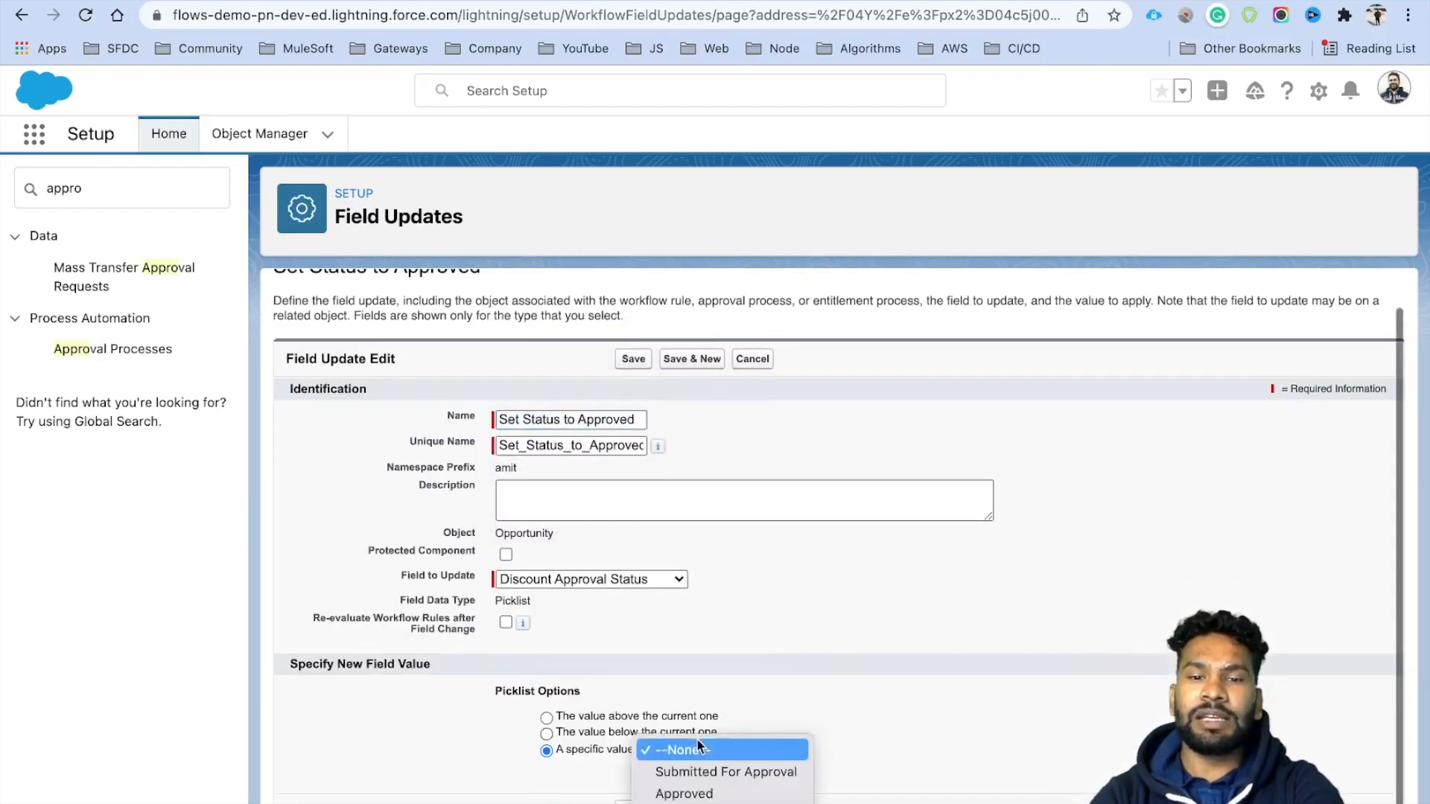
click(684, 793)
click(633, 358)
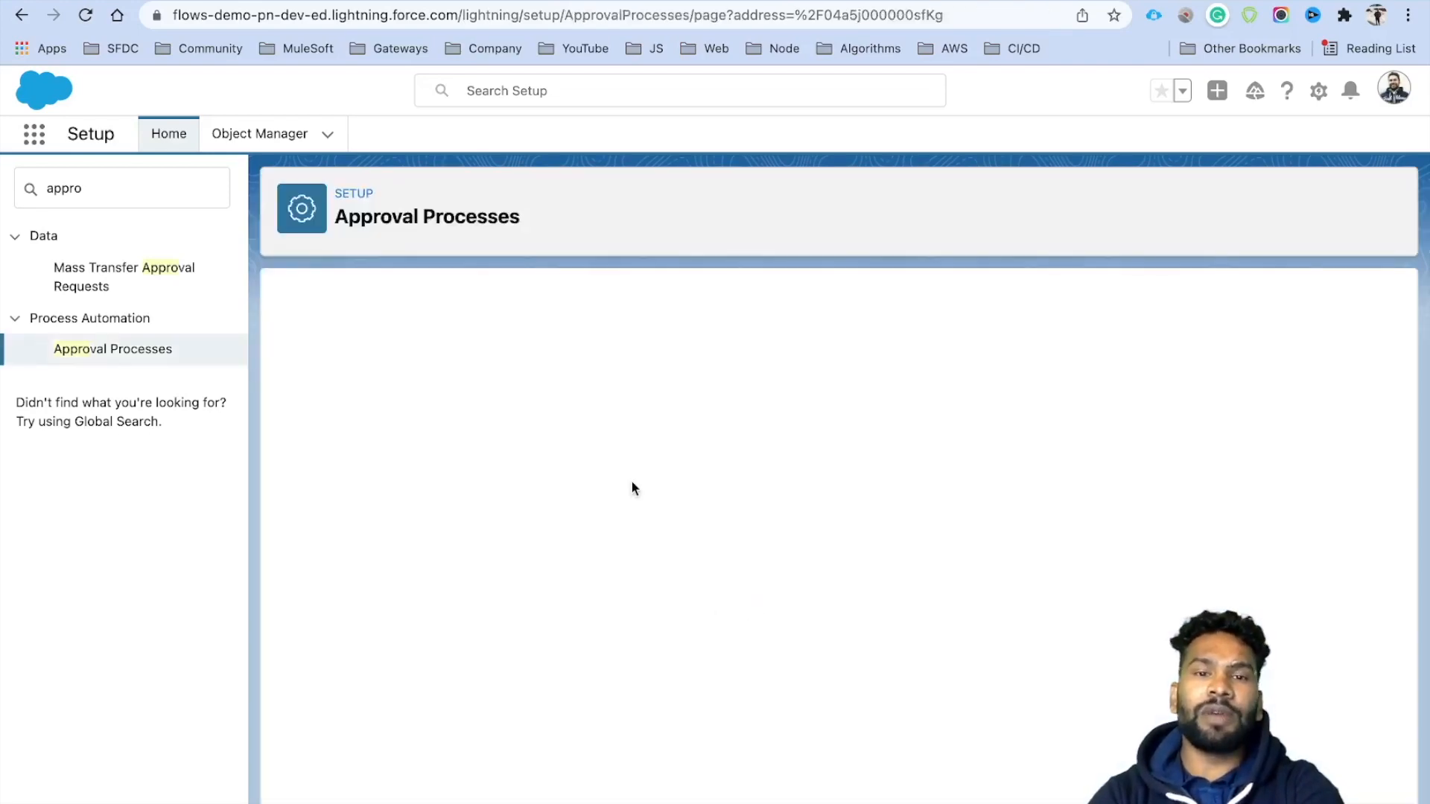
- Start a new final rejection field update named "Set Status to Rejected" that targets the Discount Approval Status field
scroll(581, 574, down, 5)
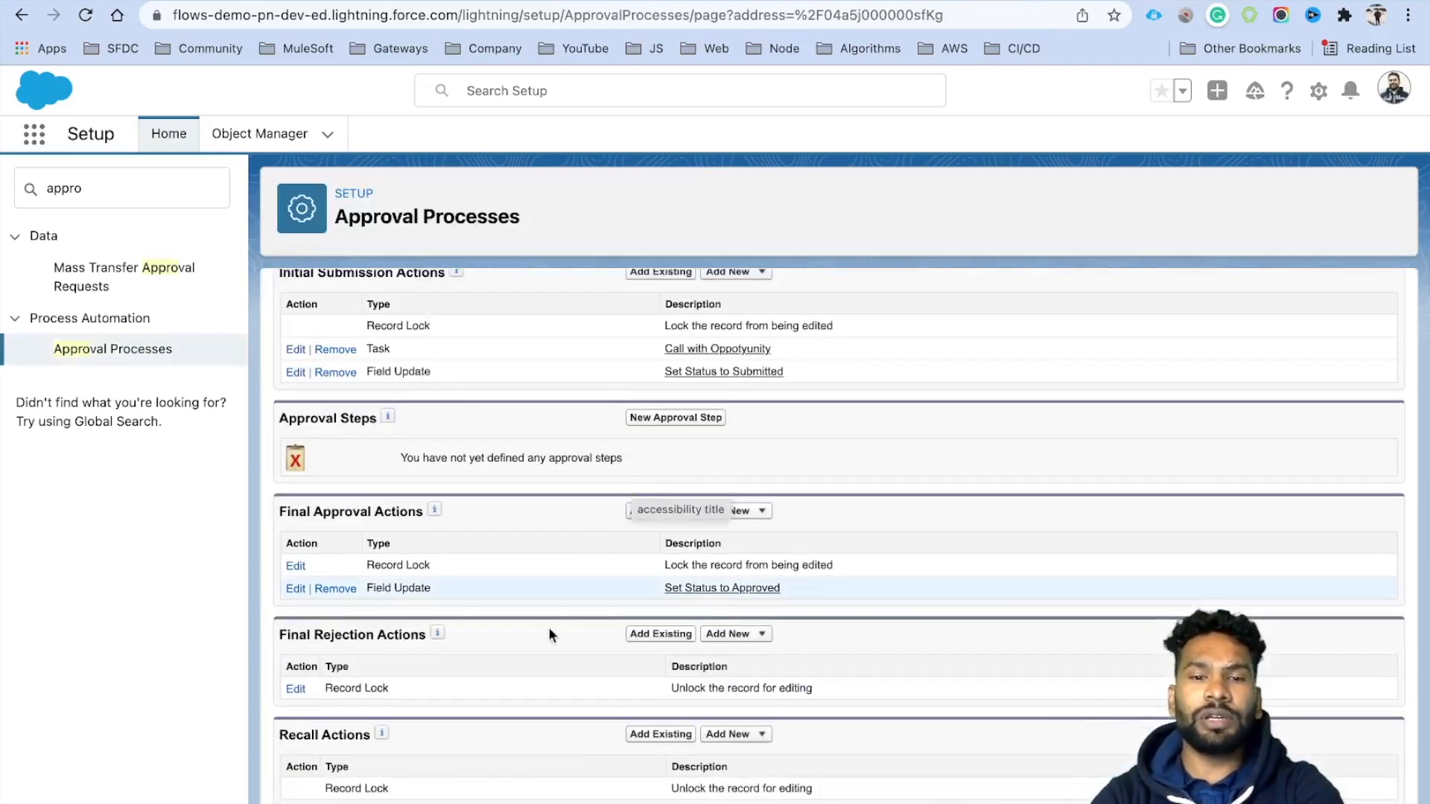
click(727, 634)
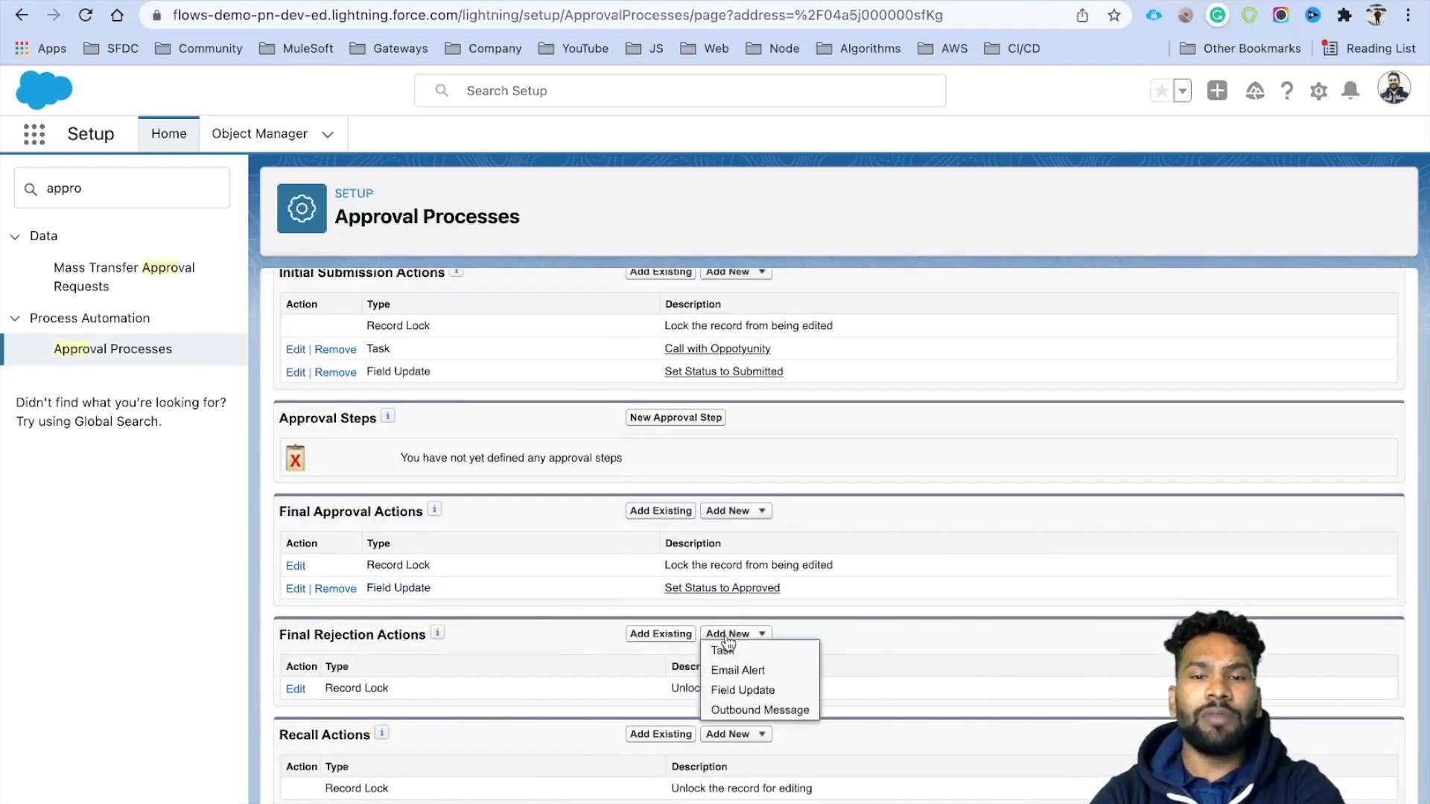
click(747, 690)
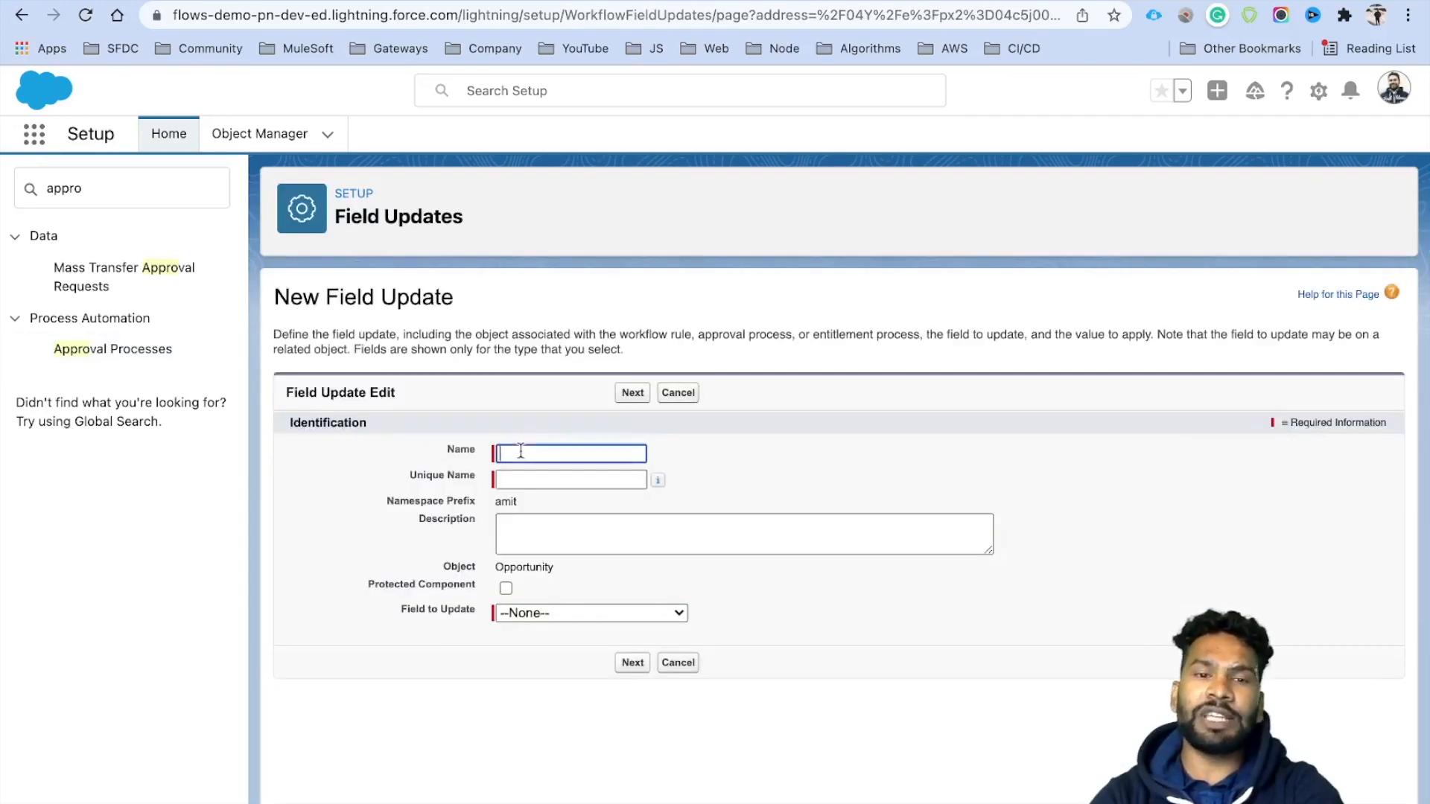
click(589, 609)
click(574, 740)
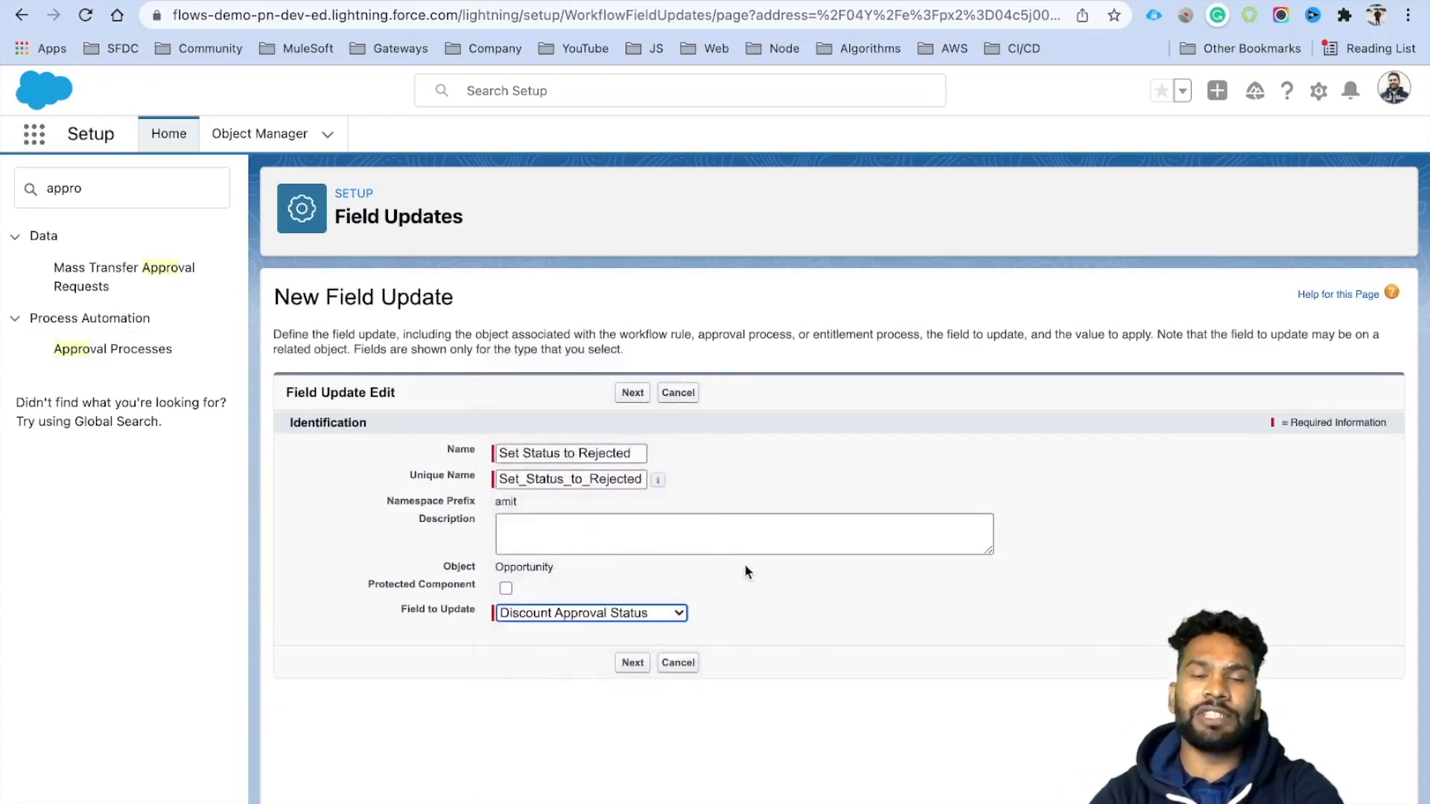
- Choose the specific picklist value for the rejection field update and save it
key(Return)
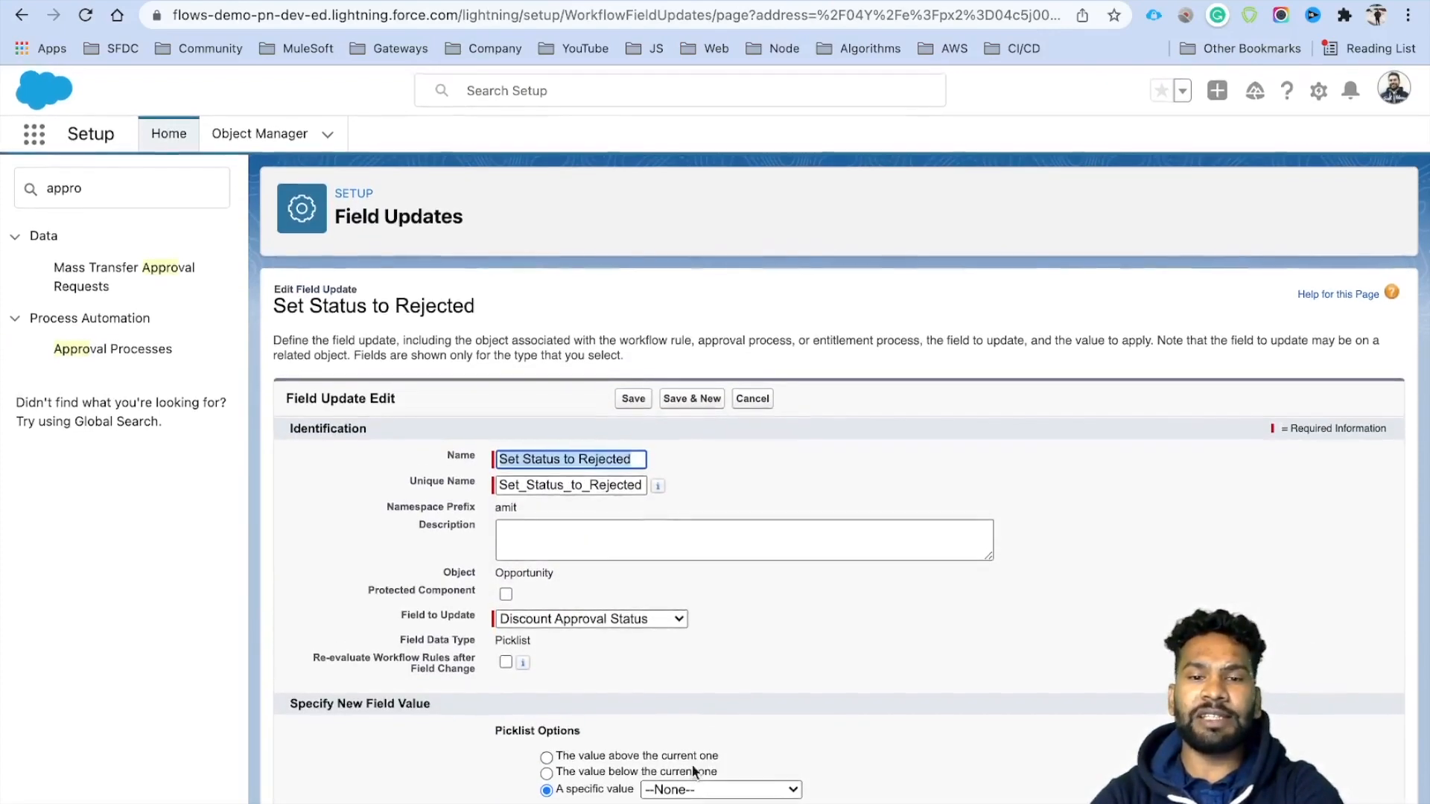
click(689, 789)
click(688, 764)
click(633, 399)
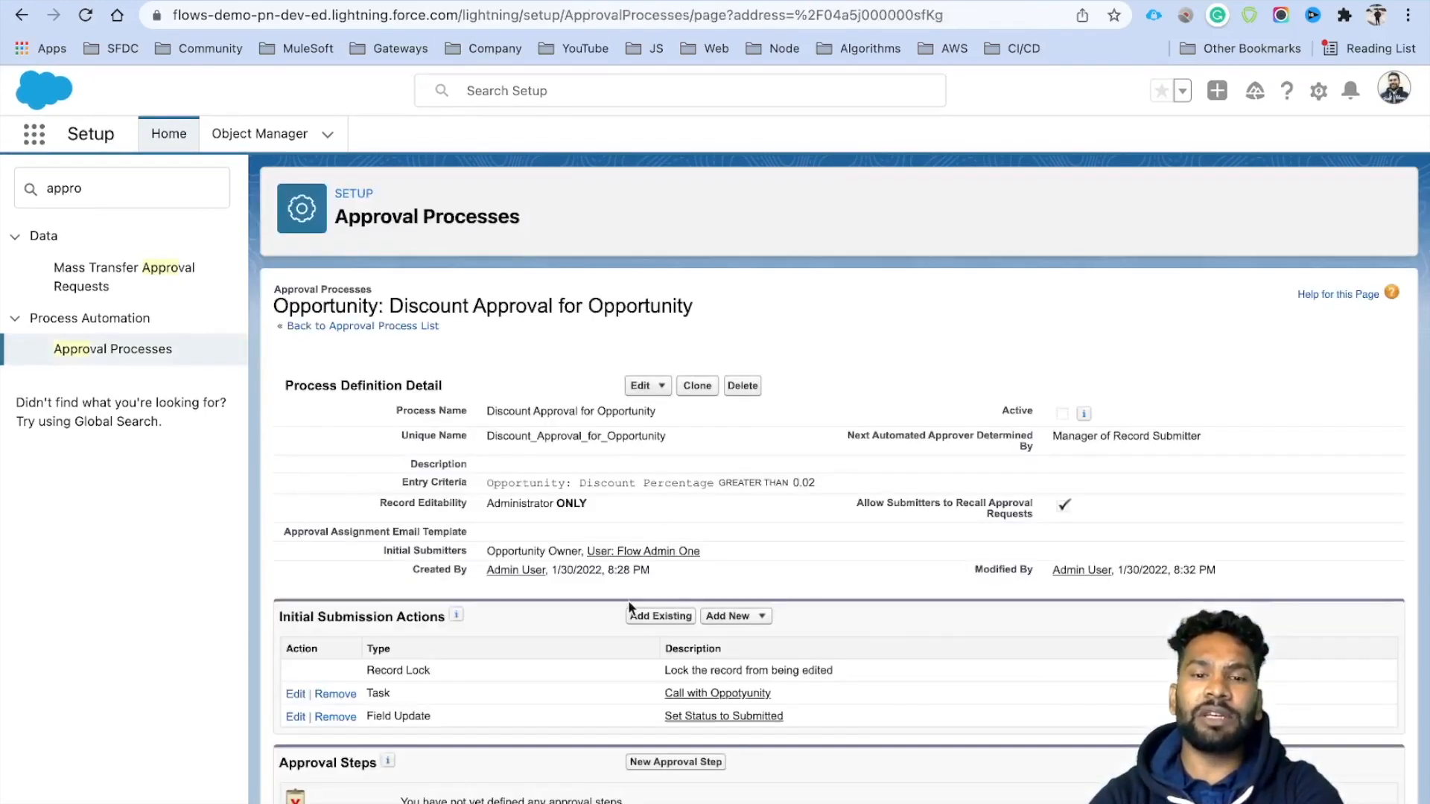
- Review the initial submission, final approval and final rejection actions on the approval process detail page
scroll(629, 607, down, 5)
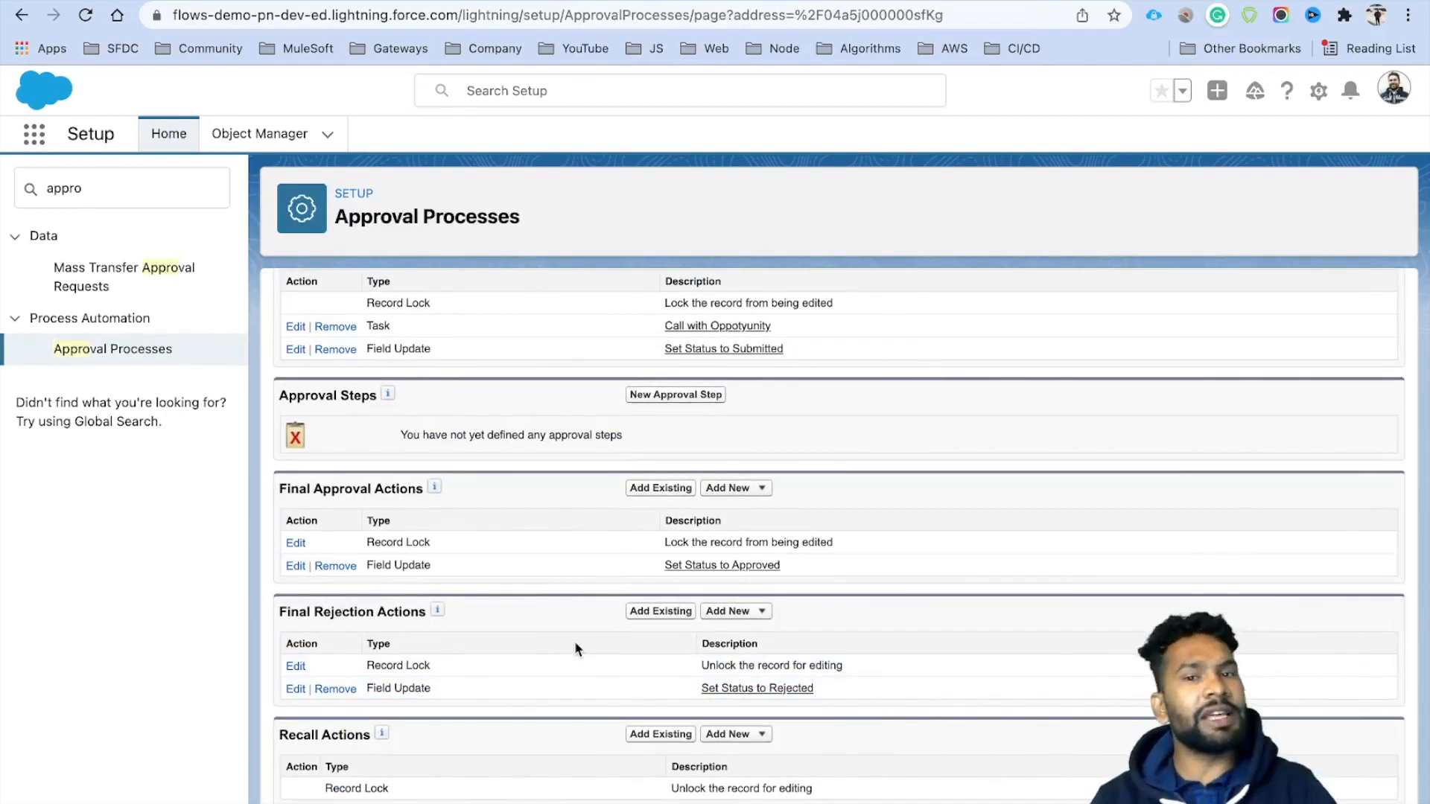
scroll(574, 646, up, 3)
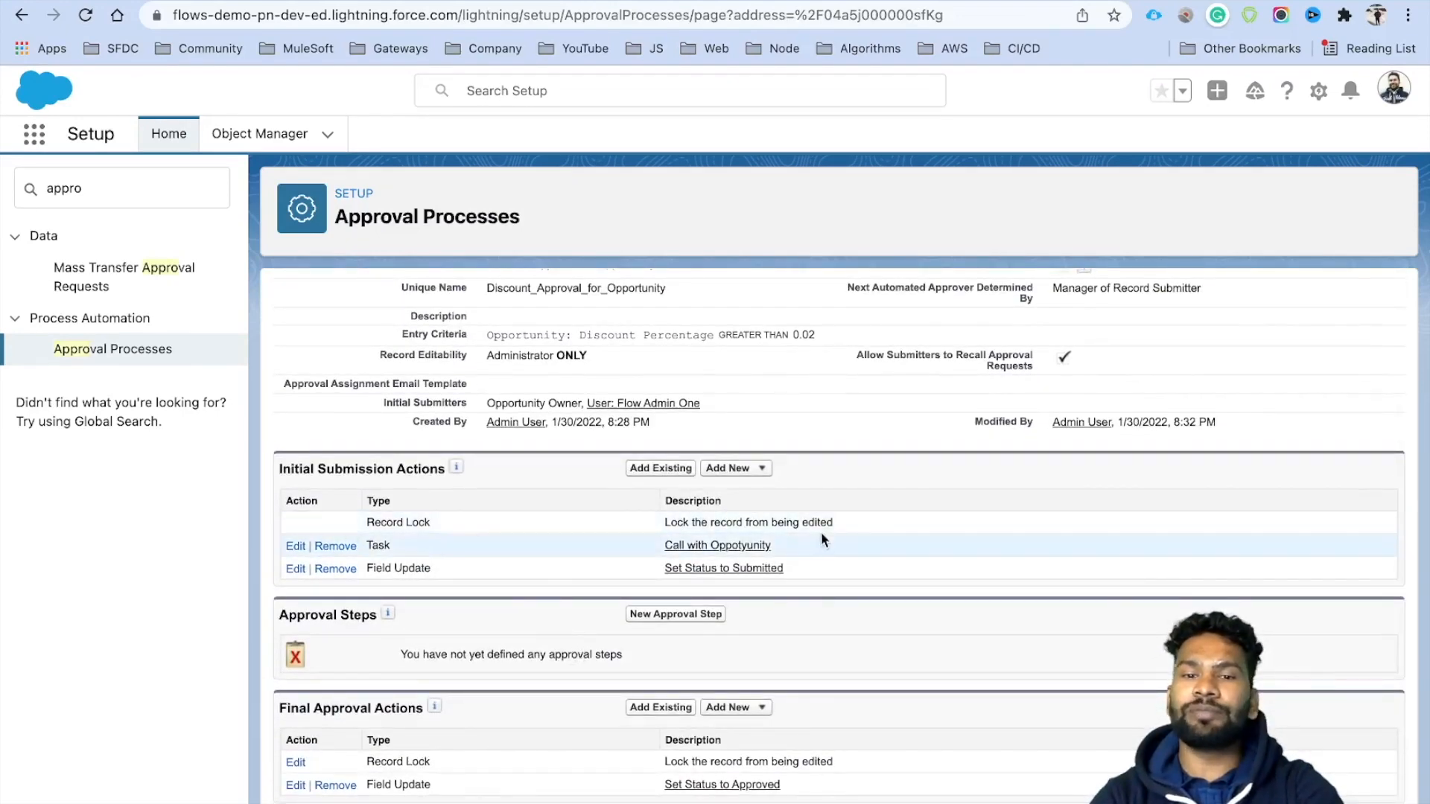
drag(797, 567, 654, 566)
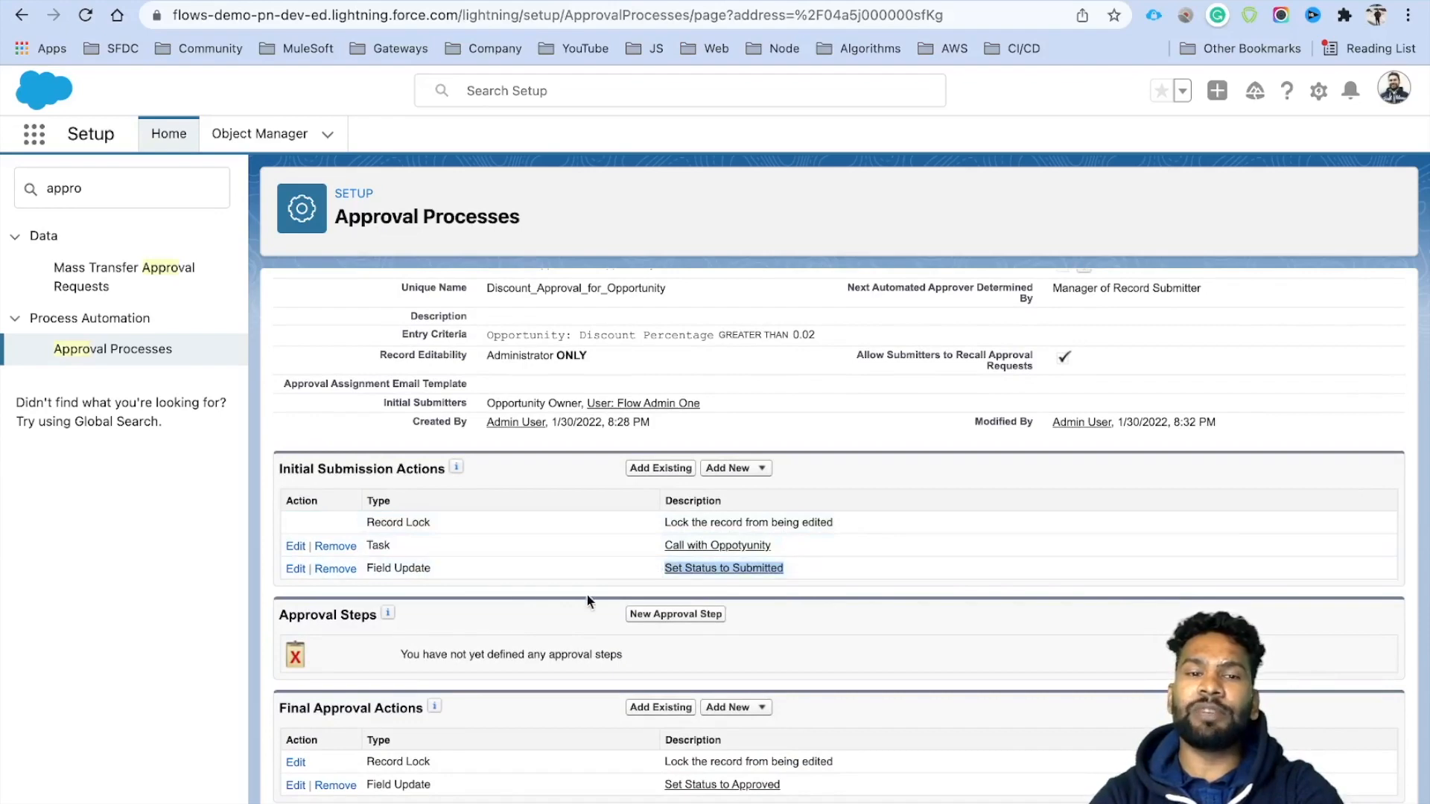
- Start a new field update under the recall actions and name it "Set Status to Null"
scroll(587, 595, down, 3)
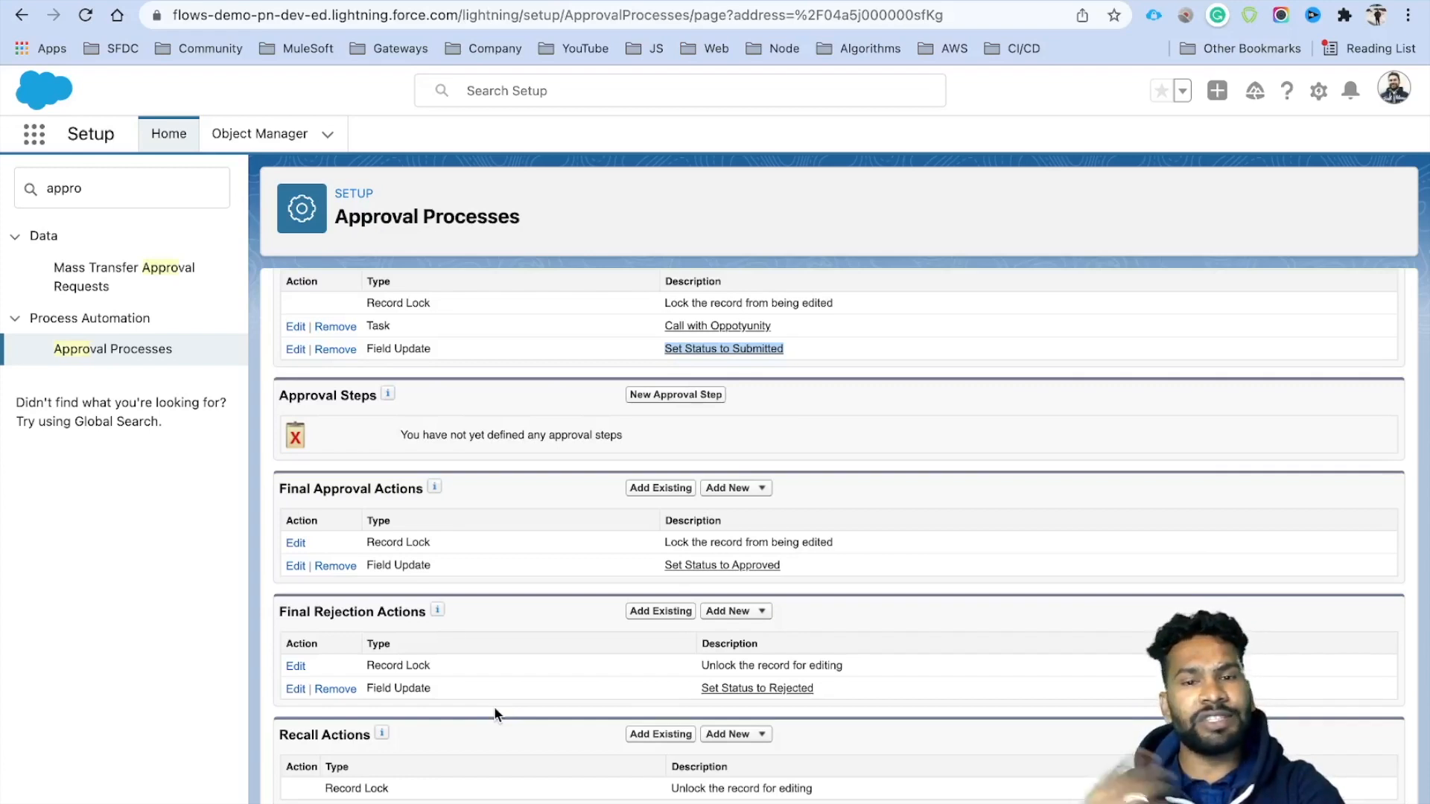
click(729, 734)
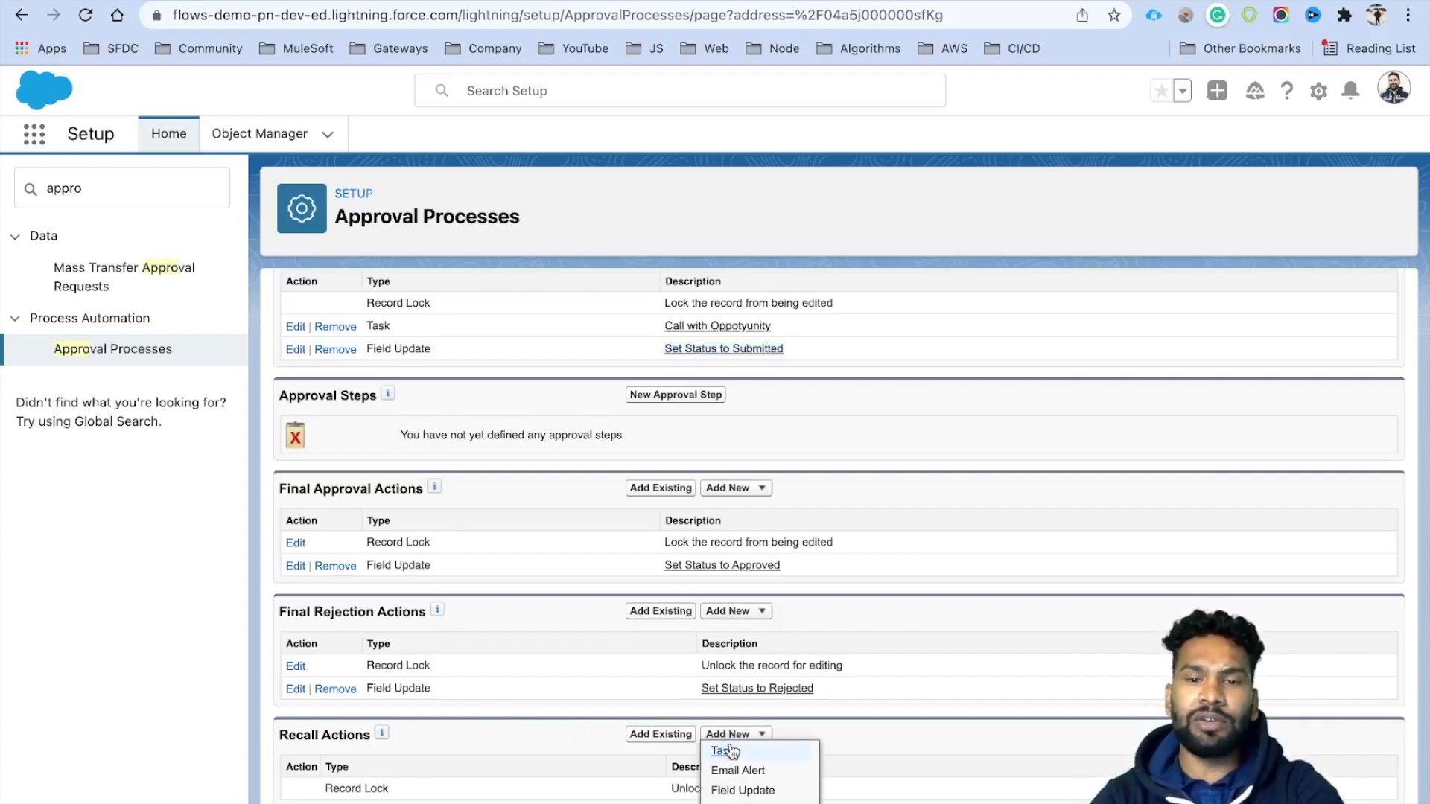
click(754, 789)
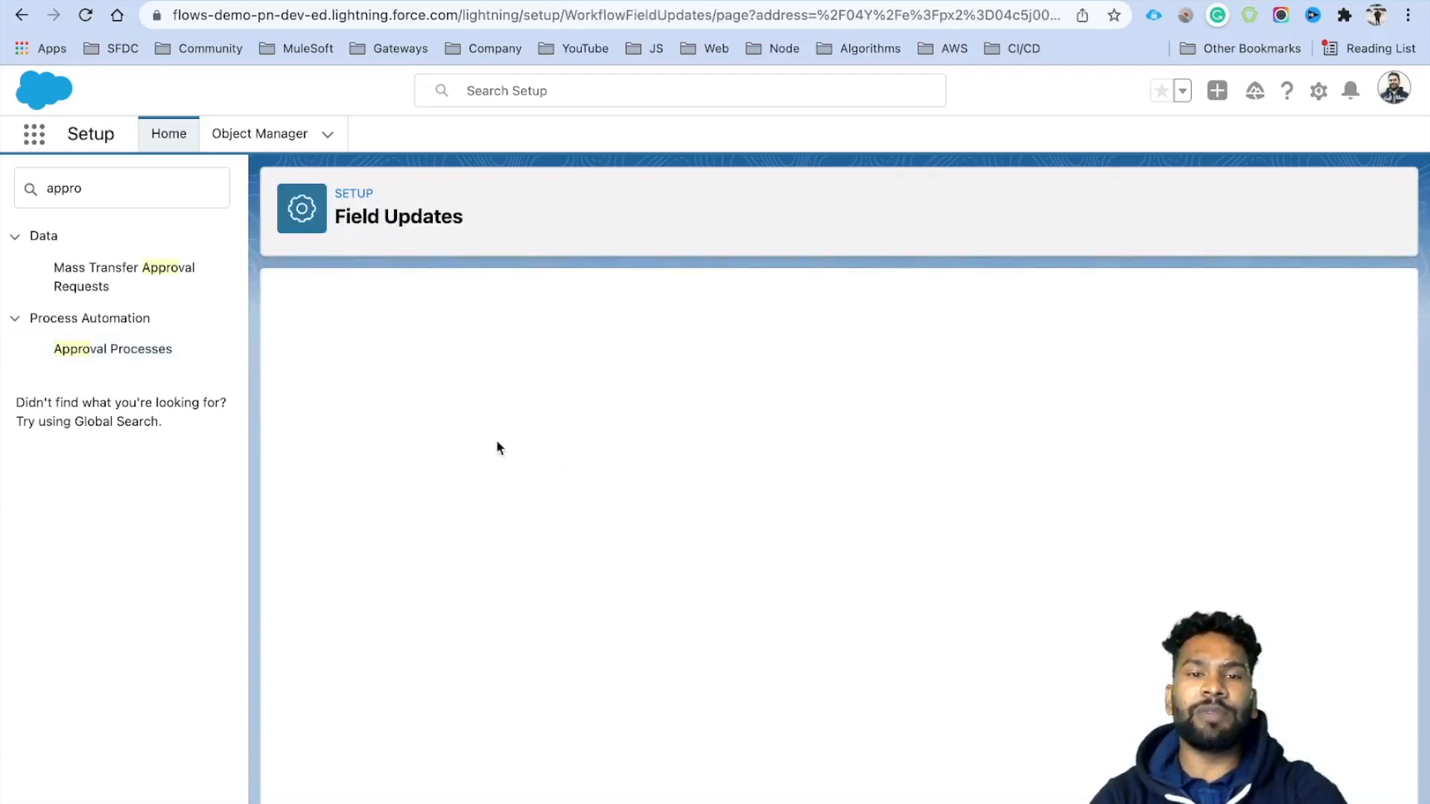
click(535, 450)
text(Set Status to)
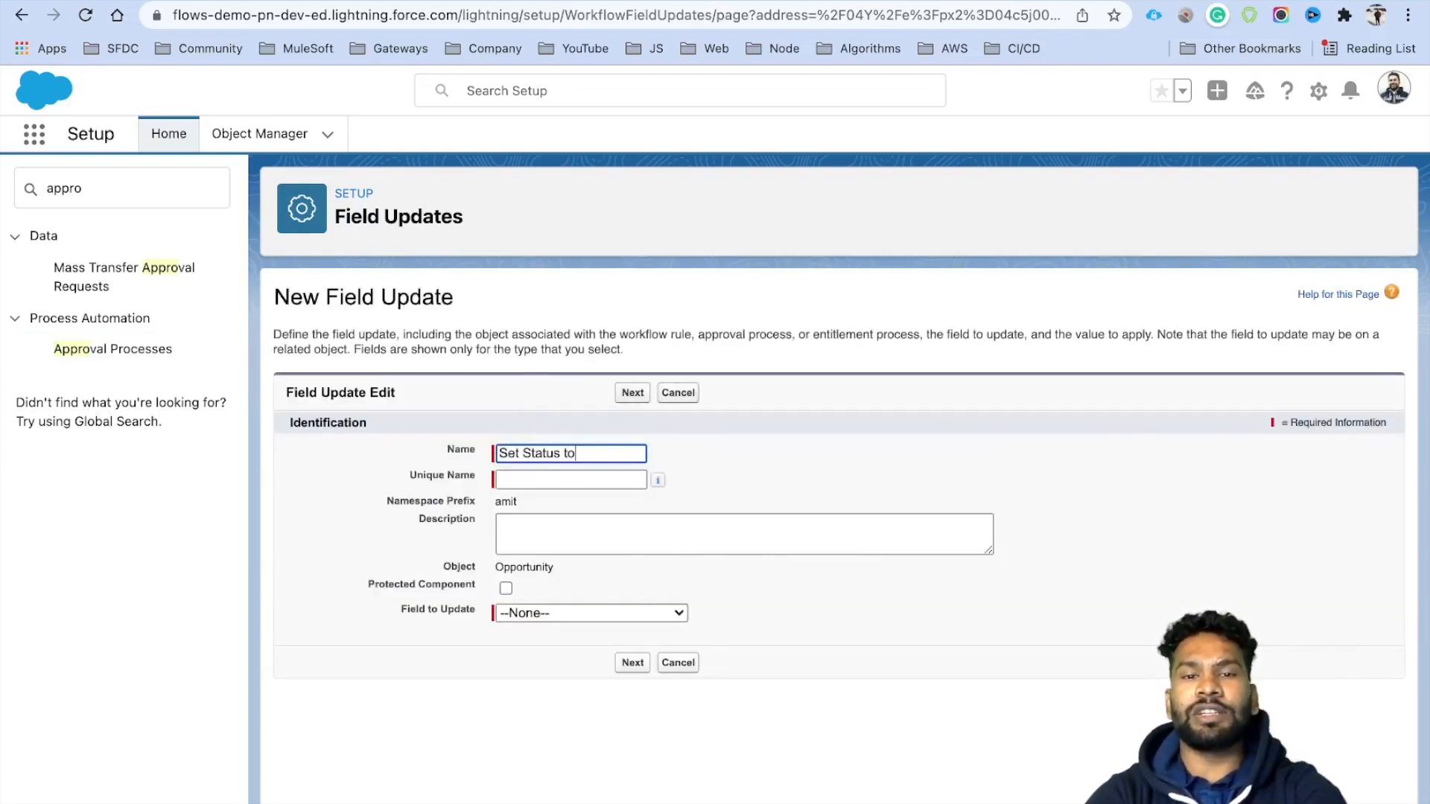
text( Null)
key(Tab)
- Target the Discount Approval Status field with the specific value --None-- and save the recall field update
click(551, 613)
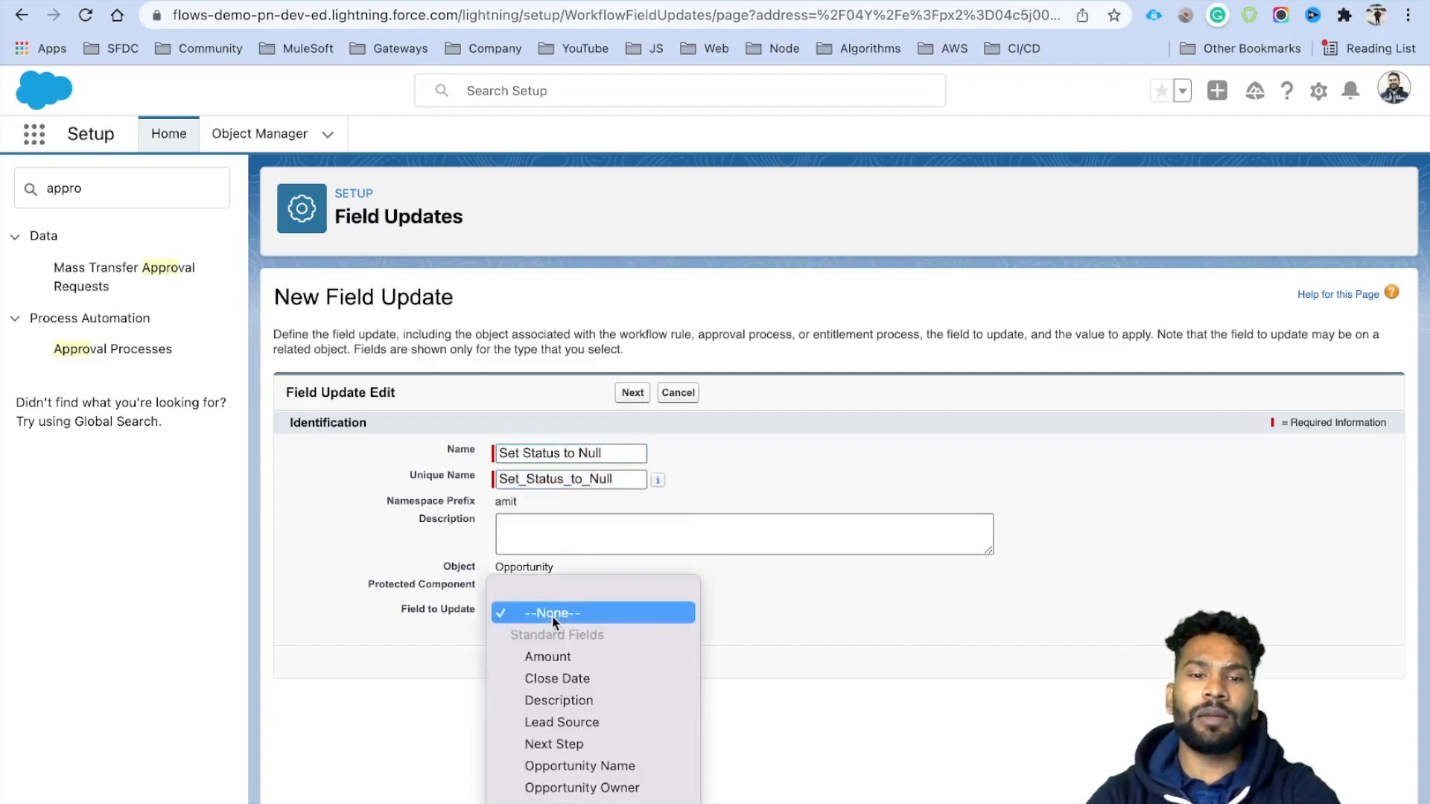
scroll(612, 718, down, 4)
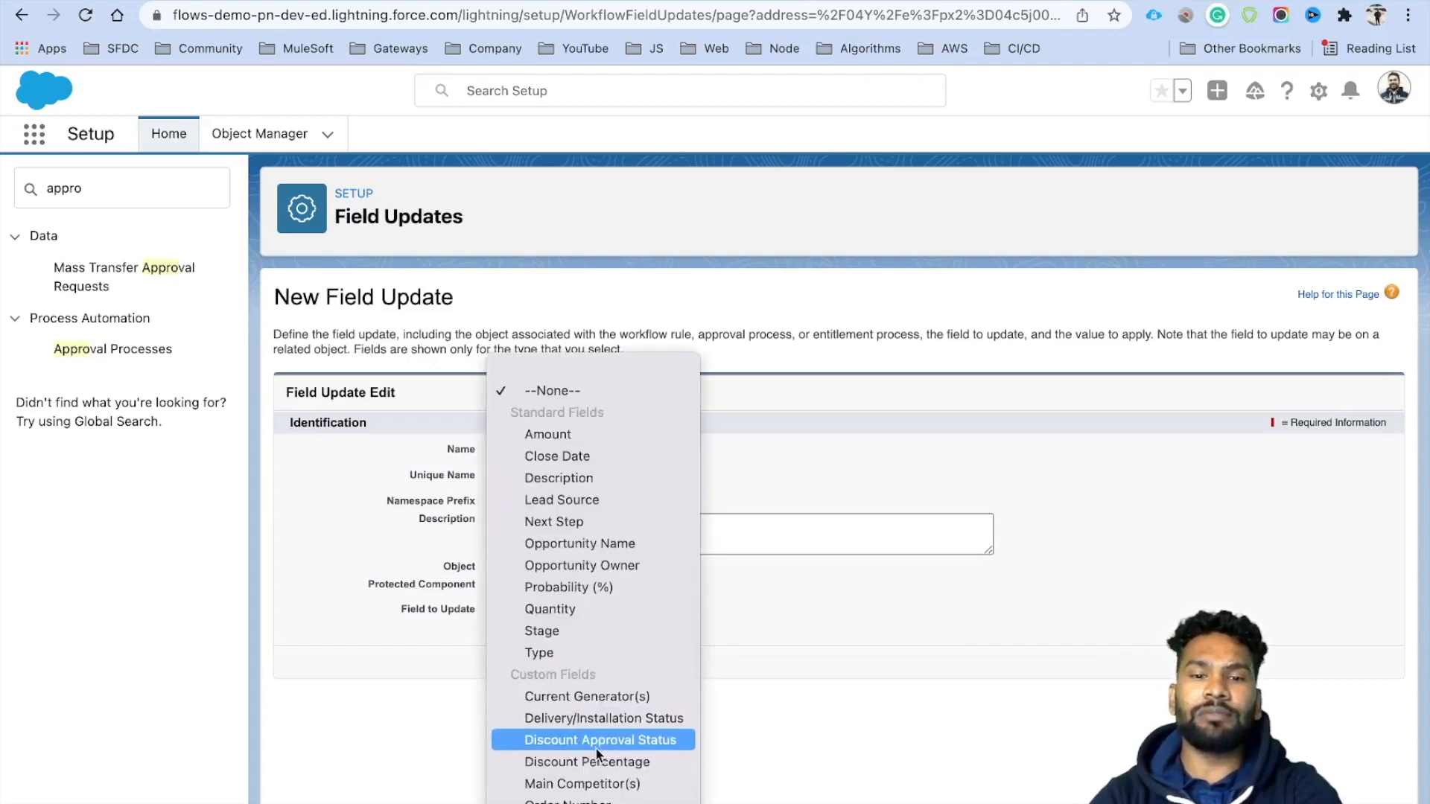
click(598, 741)
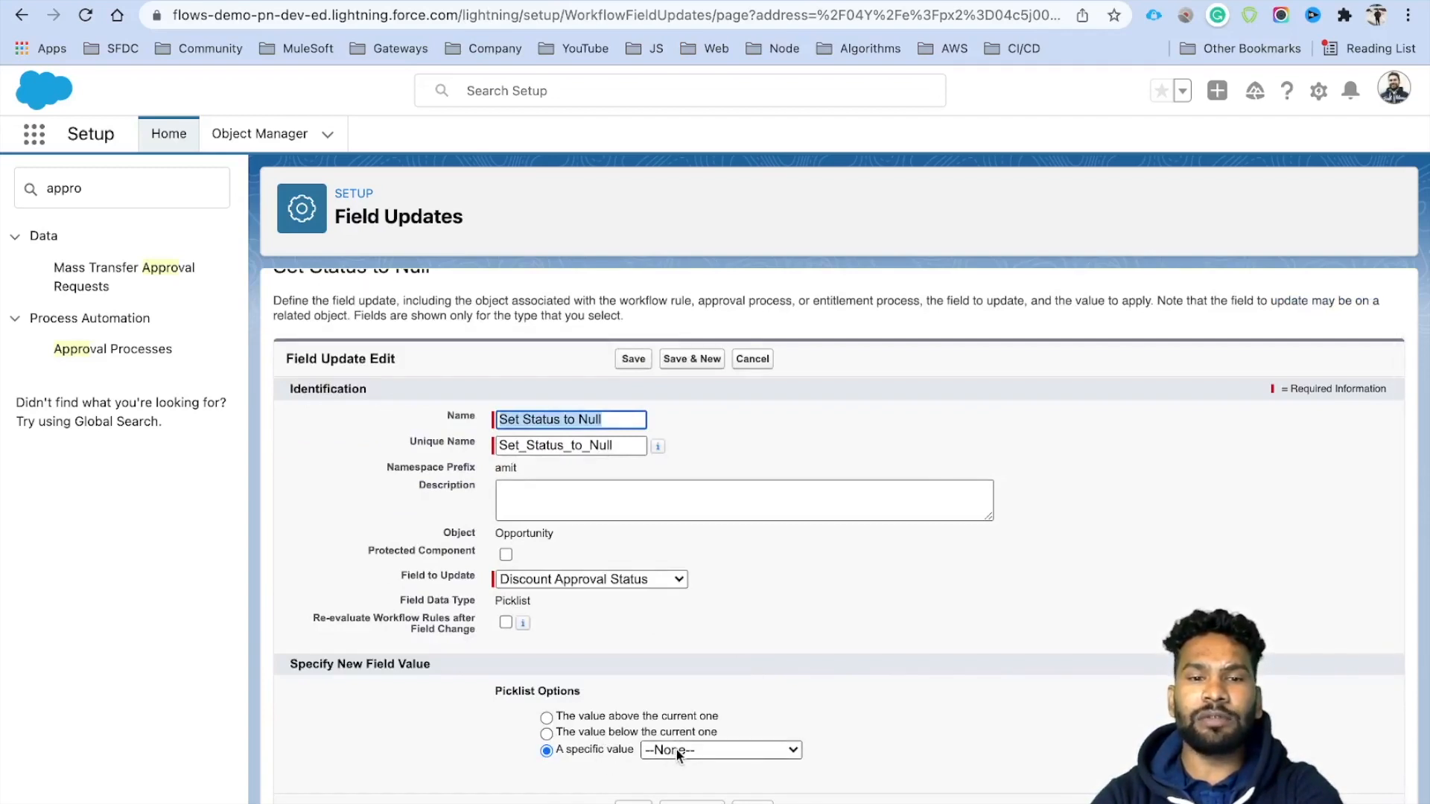
key(Return)
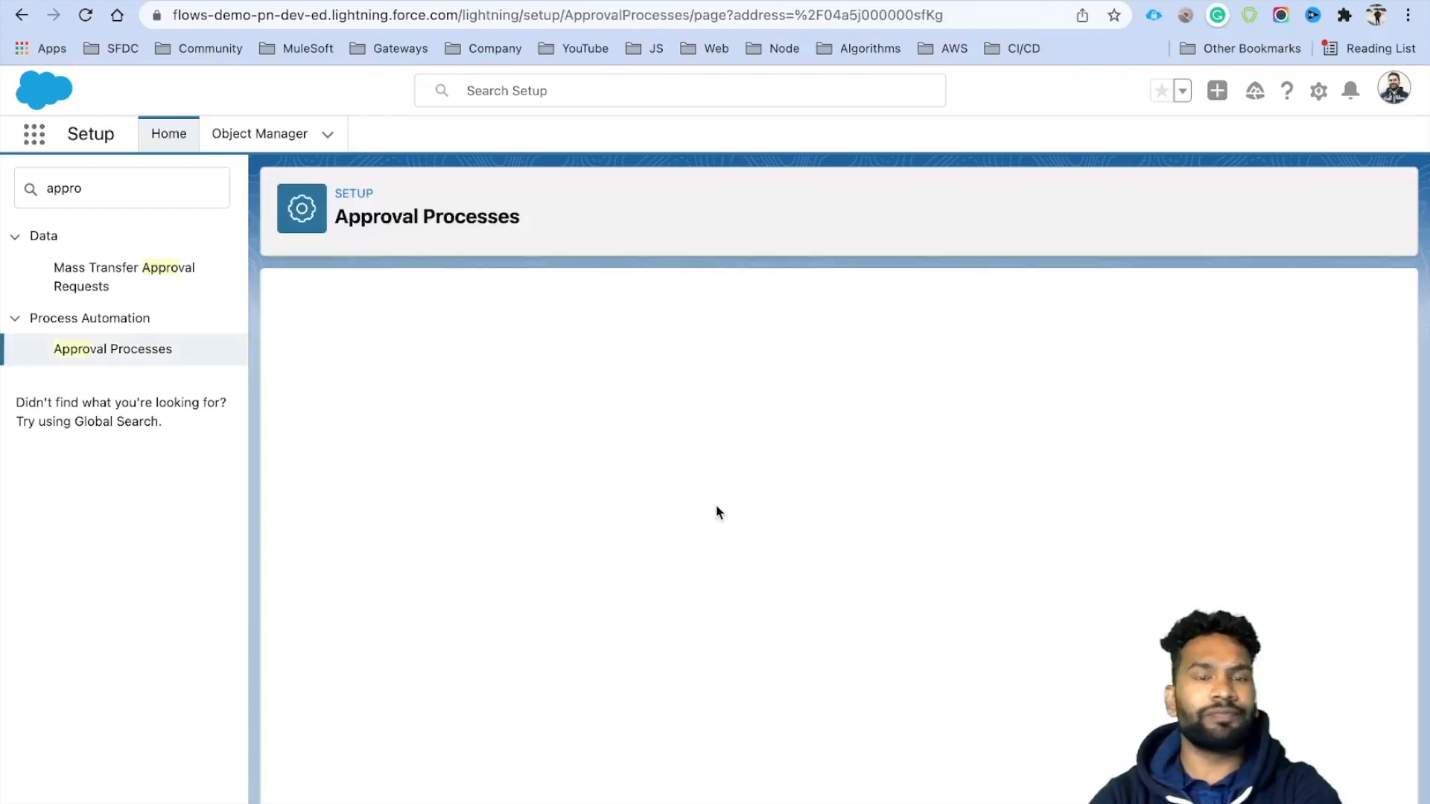
- Review the submission, approval, rejection and recall actions and the Approval Steps section of the approval process
scroll(717, 506, down, 5)
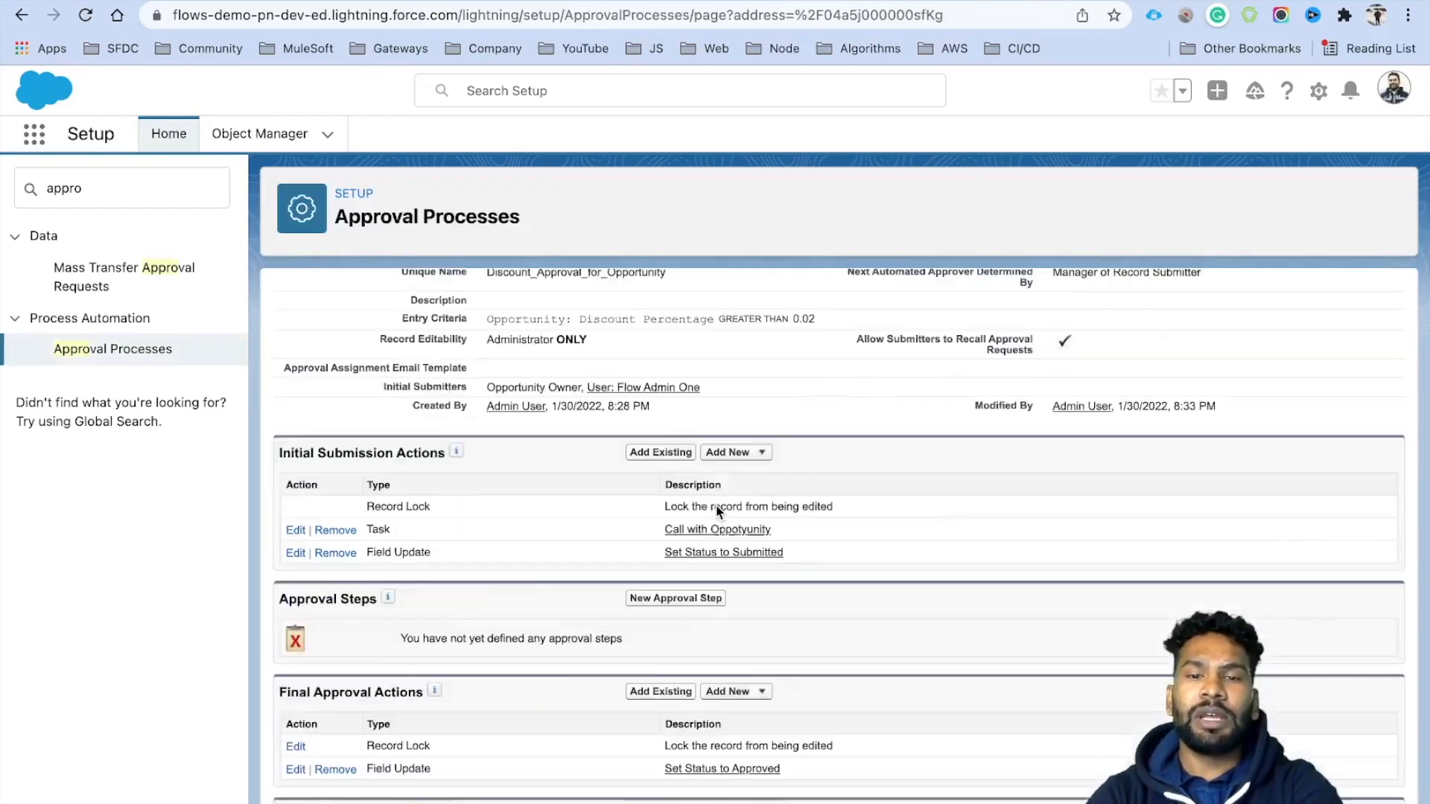
scroll(548, 575, down, 2)
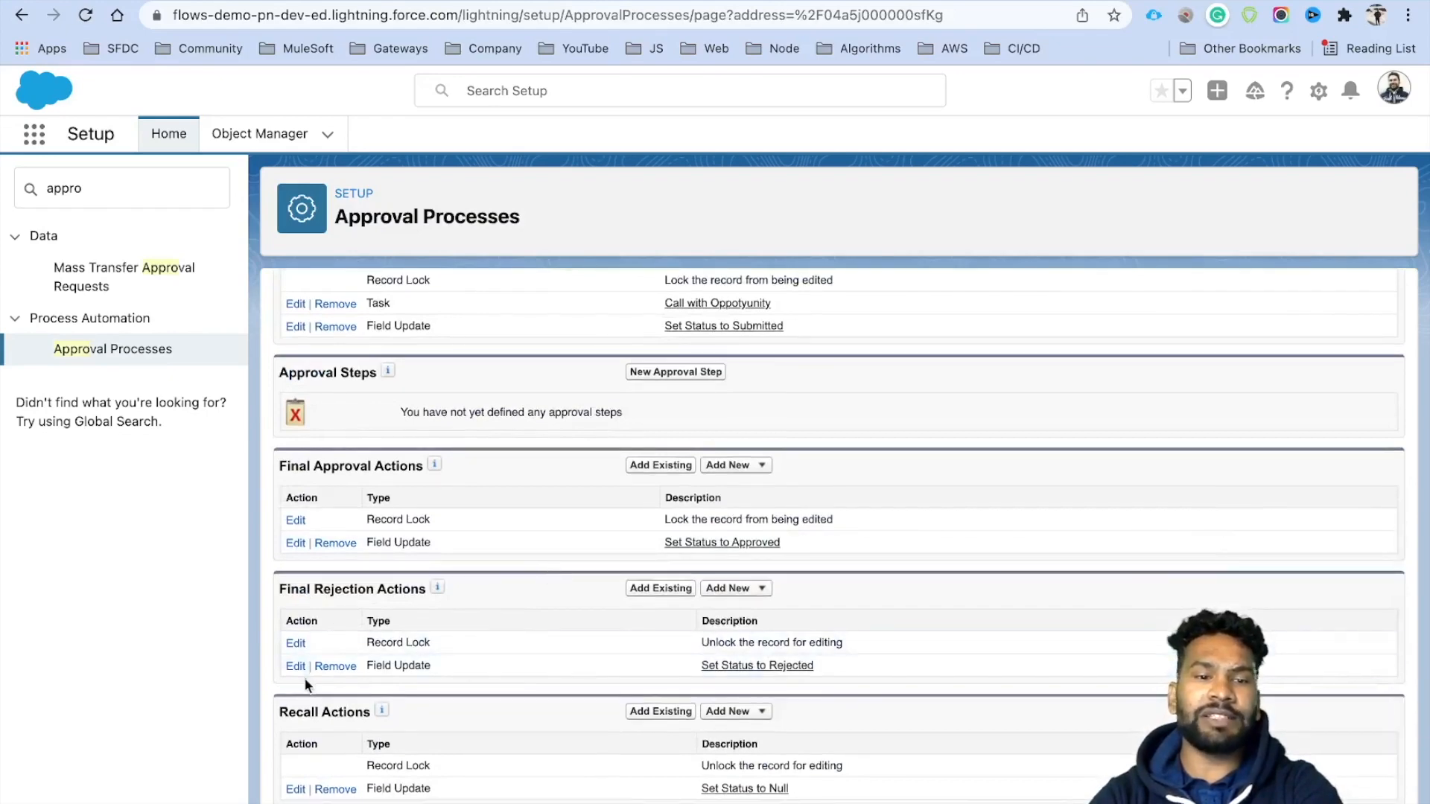
scroll(484, 658, up, 2)
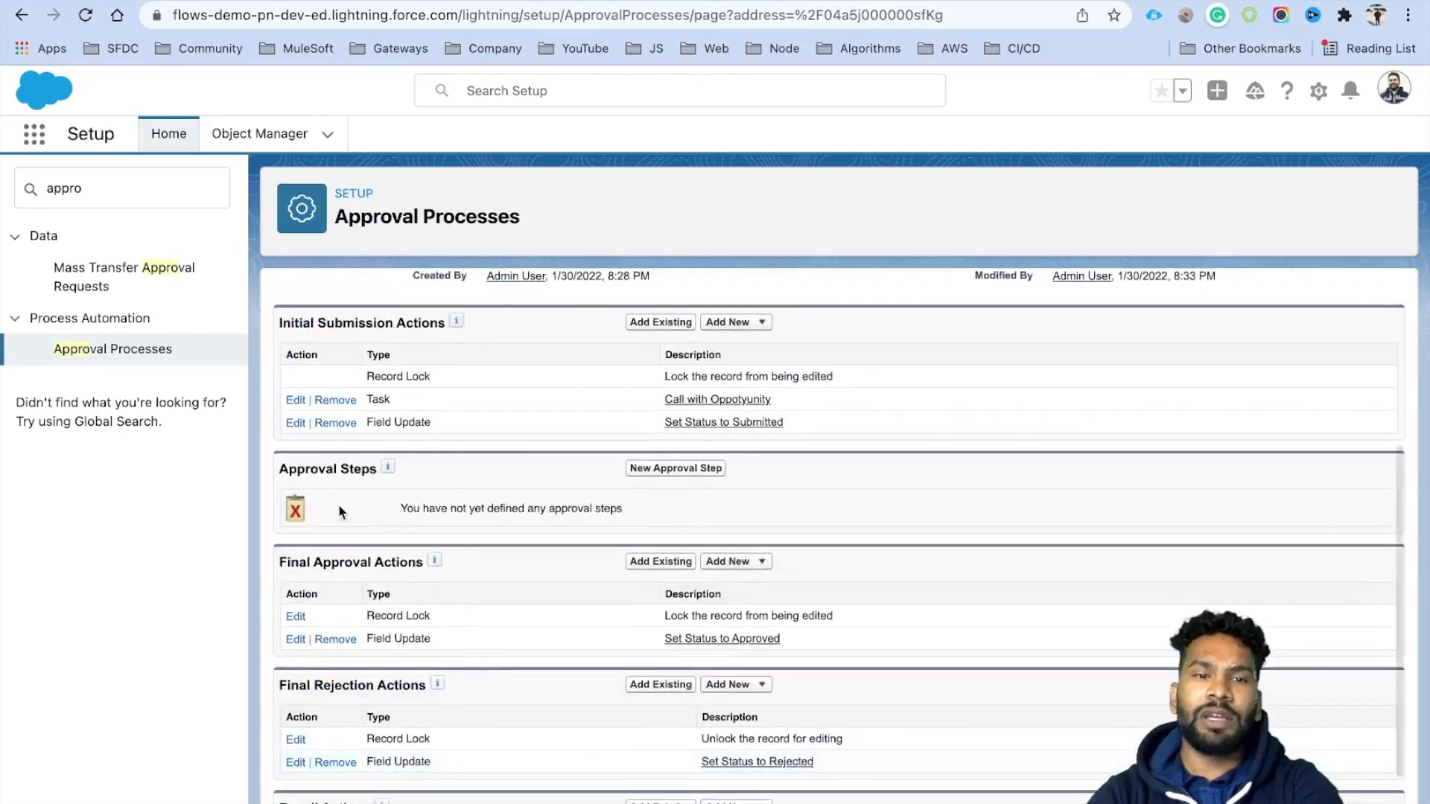
drag(308, 471, 376, 474)
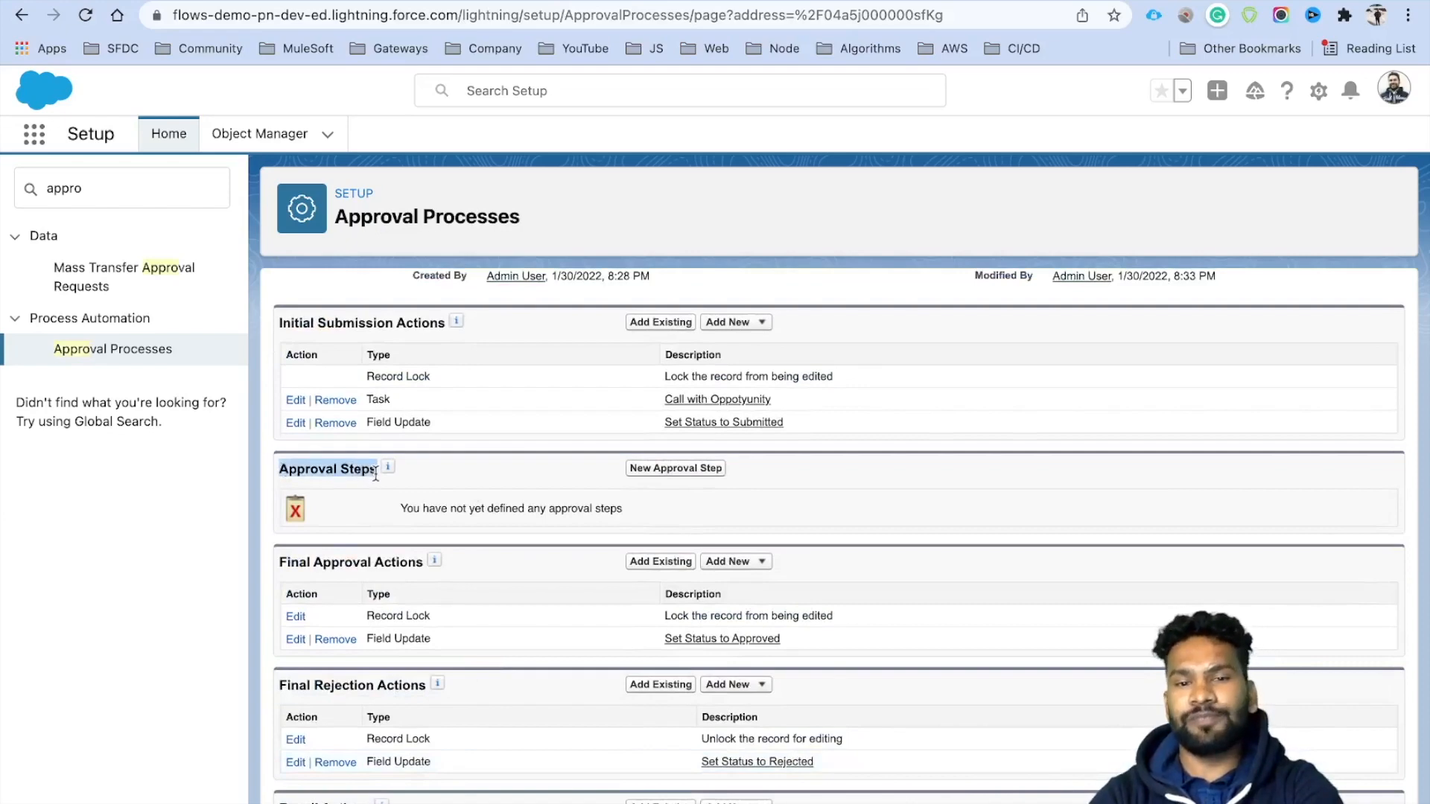
click(514, 503)
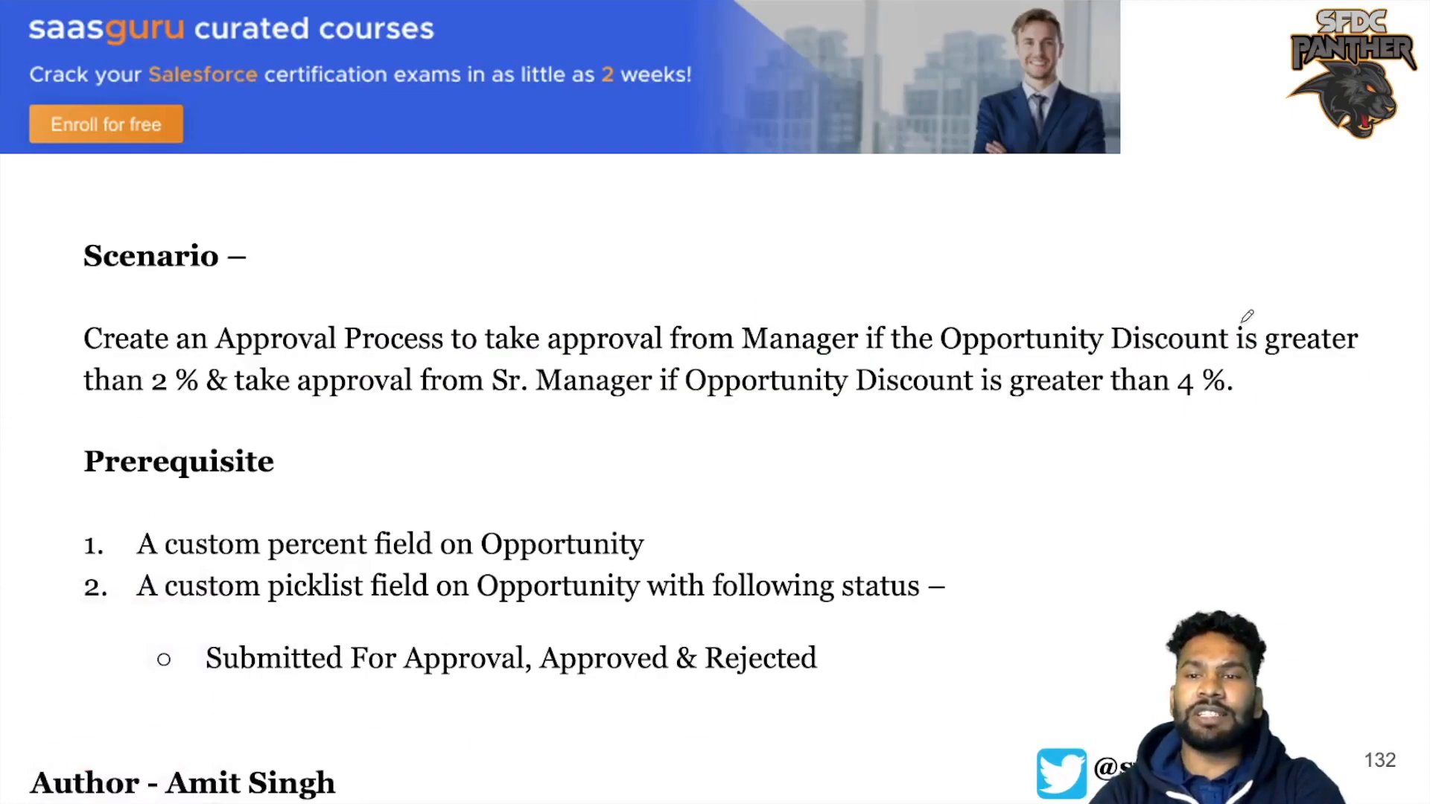
drag(150, 399, 211, 400)
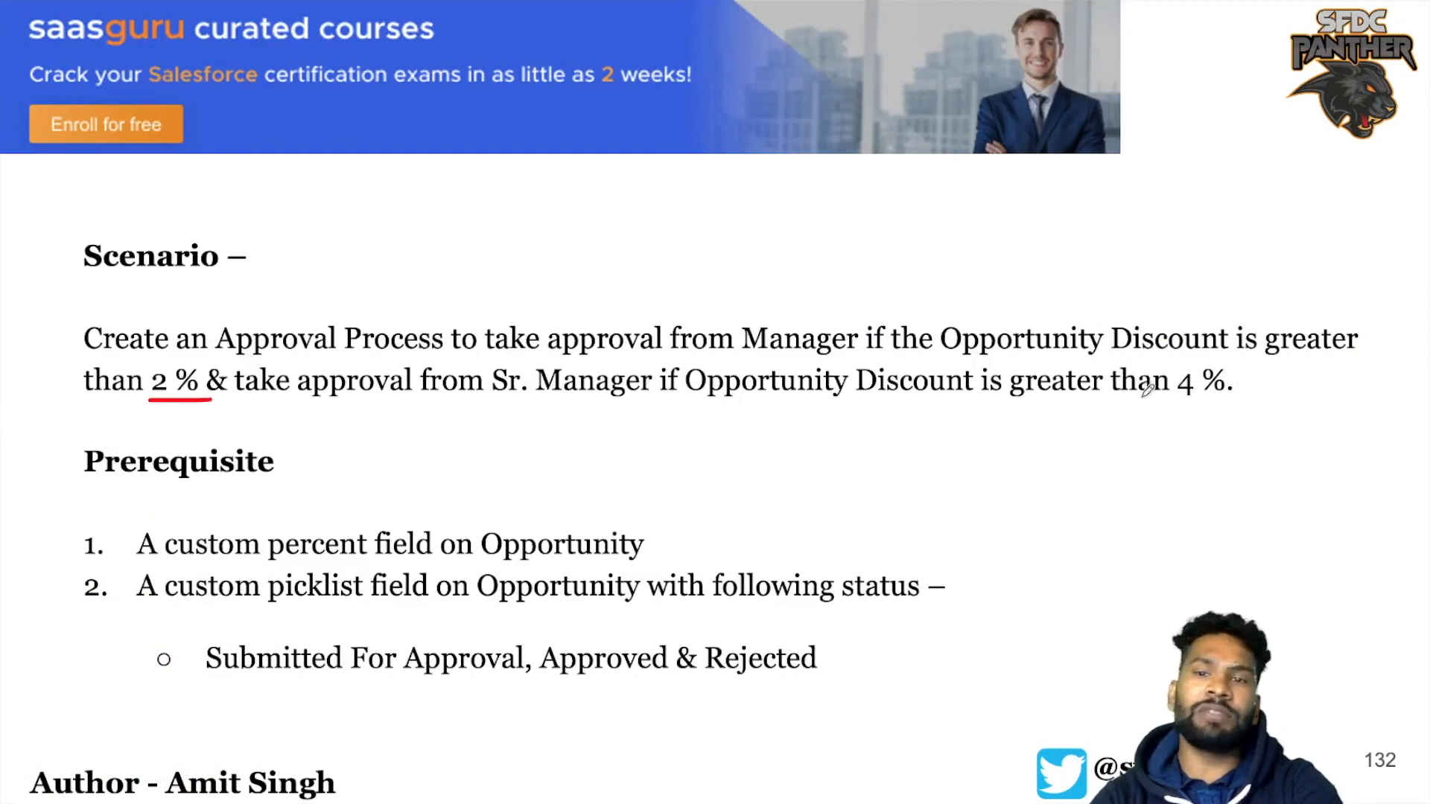
drag(1170, 404, 1215, 402)
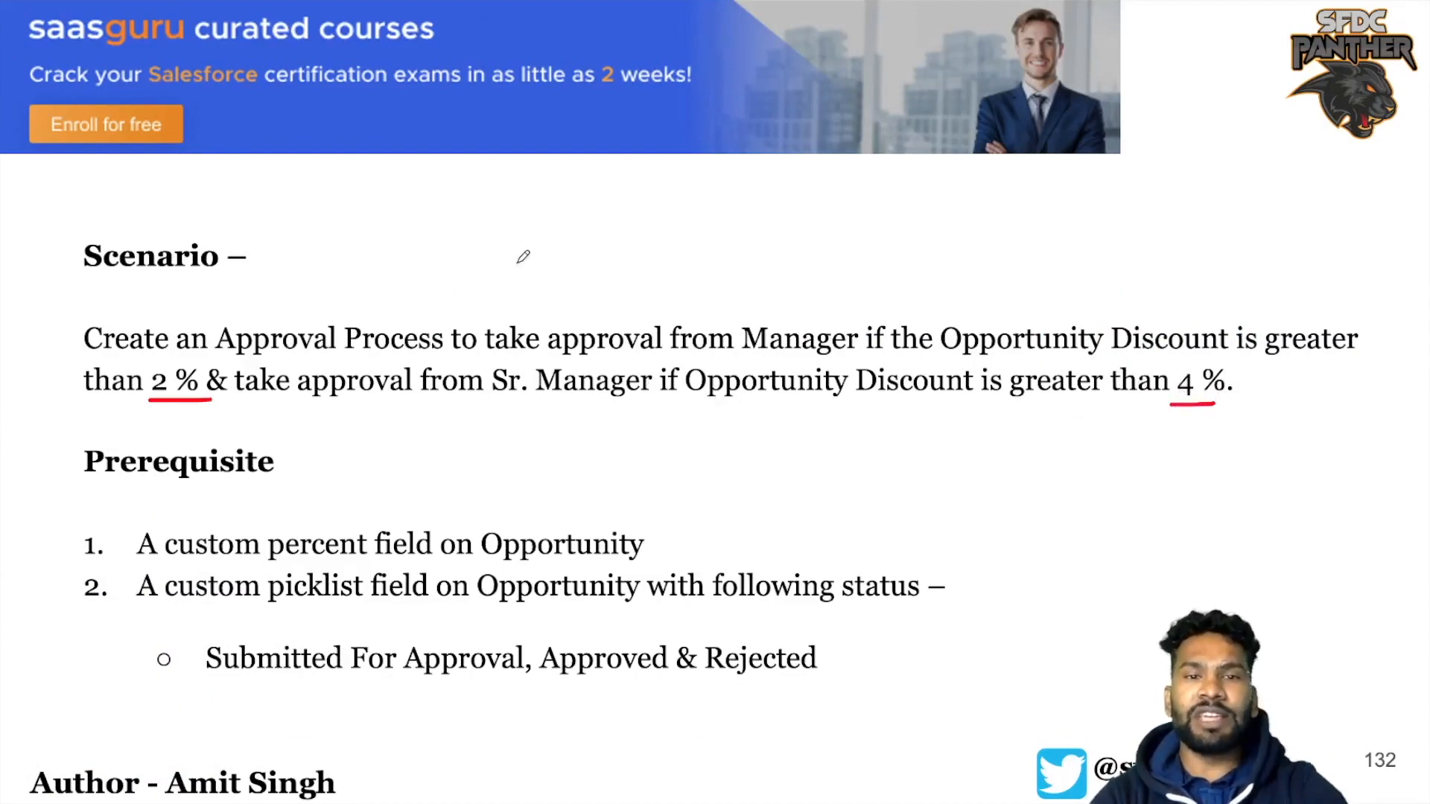
mouse_move(510, 256)
mouse_down()
mouse_move(531, 267)
mouse_move(620, 198)
mouse_move(613, 210)
mouse_up()
mouse_move(674, 266)
mouse_down()
mouse_move(691, 289)
mouse_move(649, 307)
mouse_up()
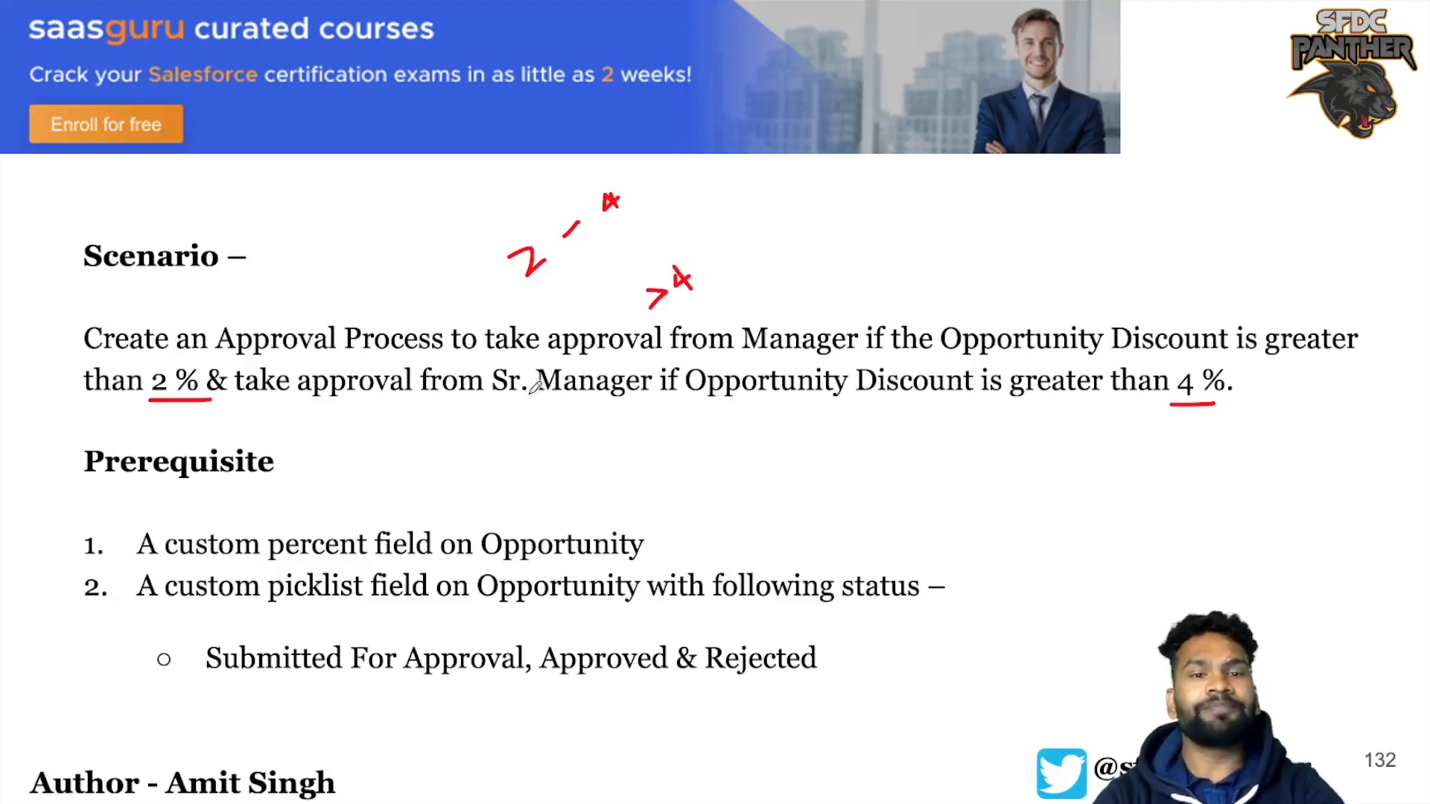
key(ctrl+Right)
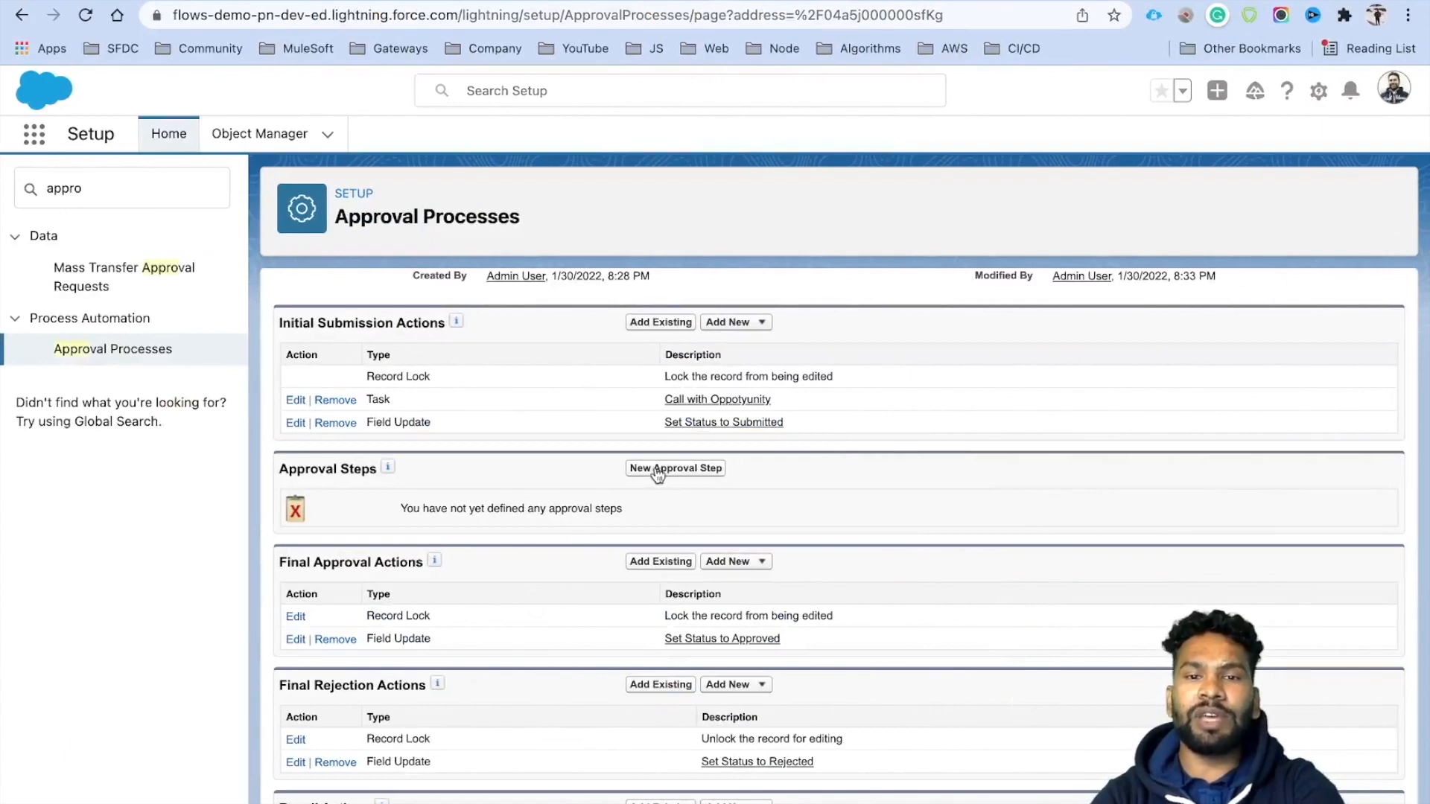
- Start a new approval step named "Discount is between 2% - 4%" with step number 1 and continue to its criteria
click(674, 469)
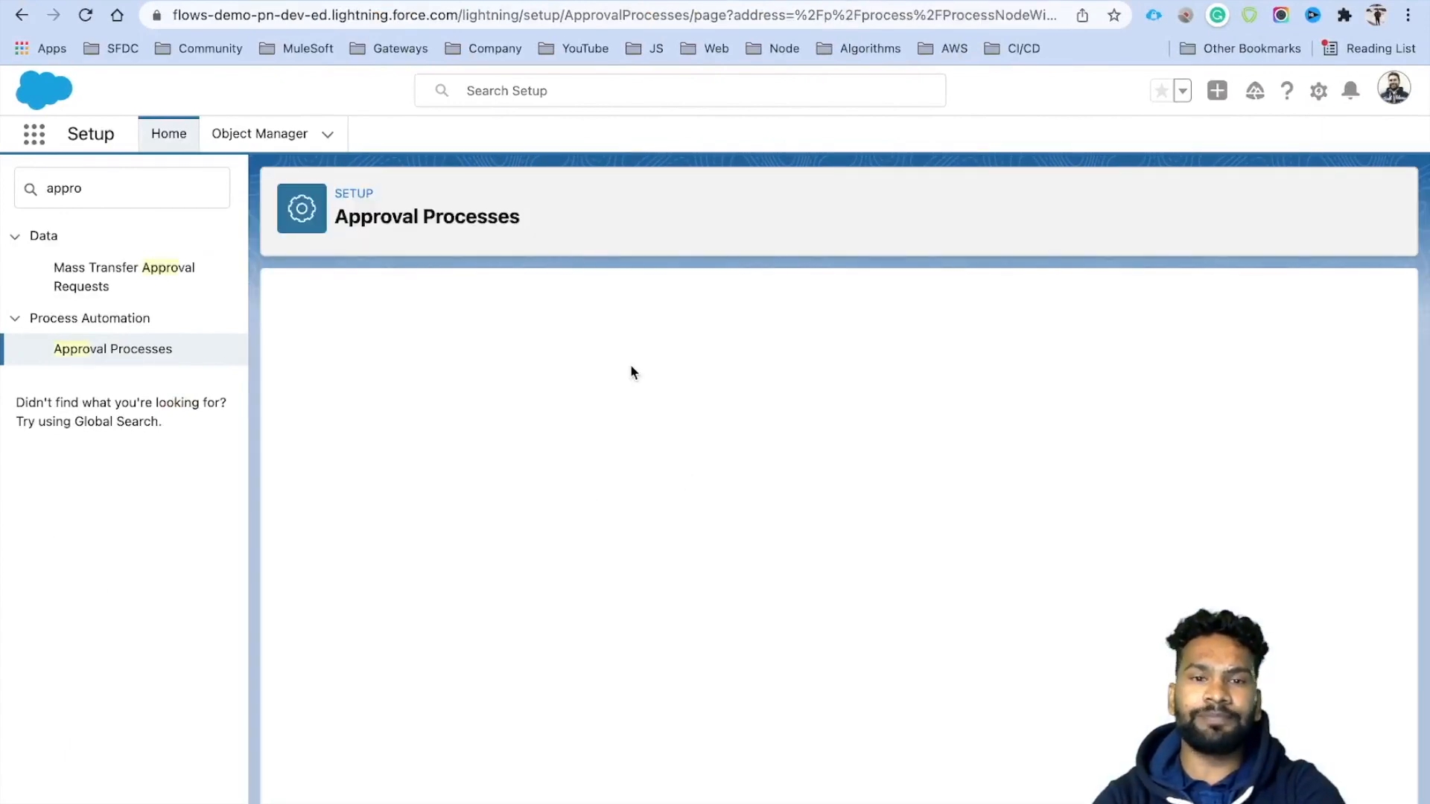
click(518, 513)
text(Discount is between 2% - 4%)
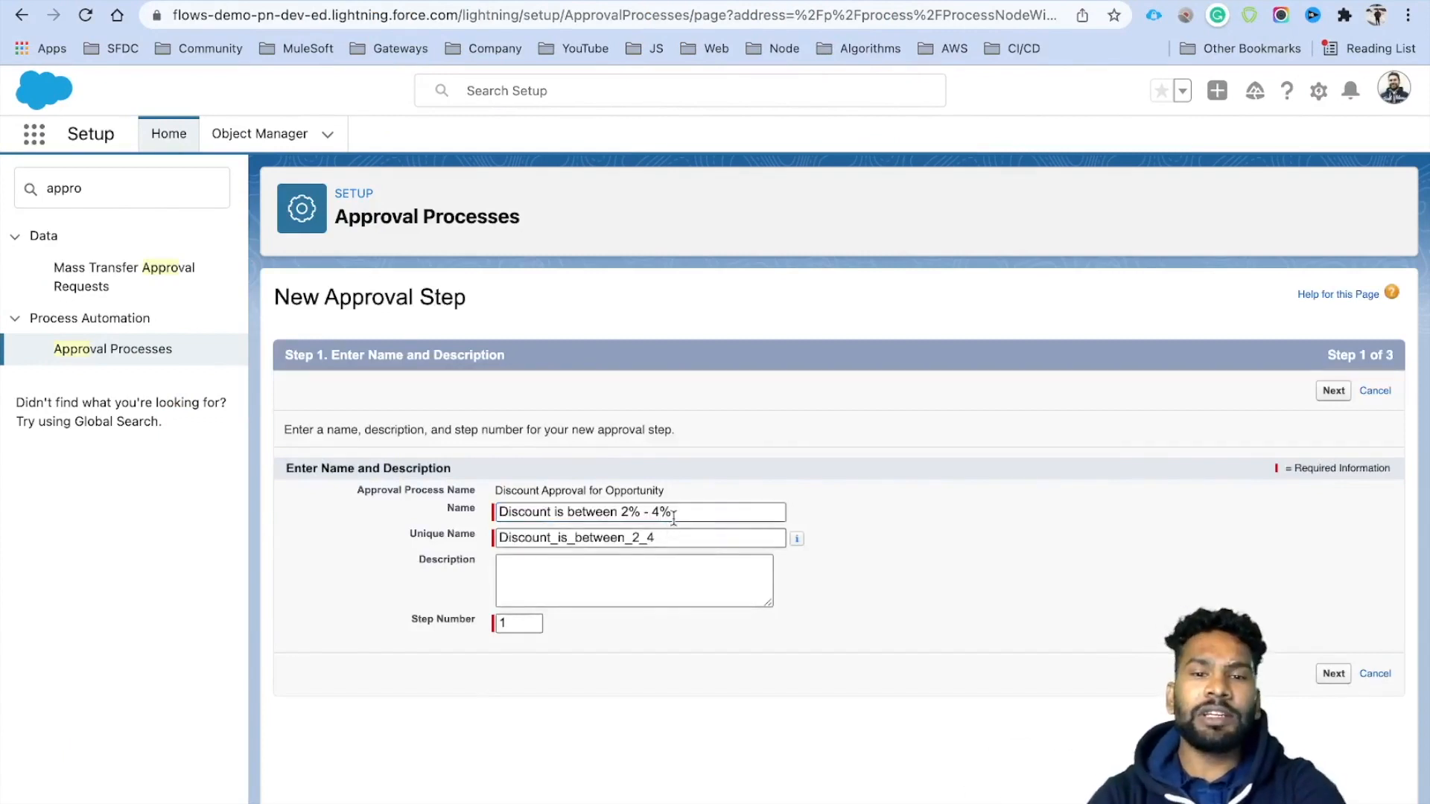
drag(679, 515, 491, 522)
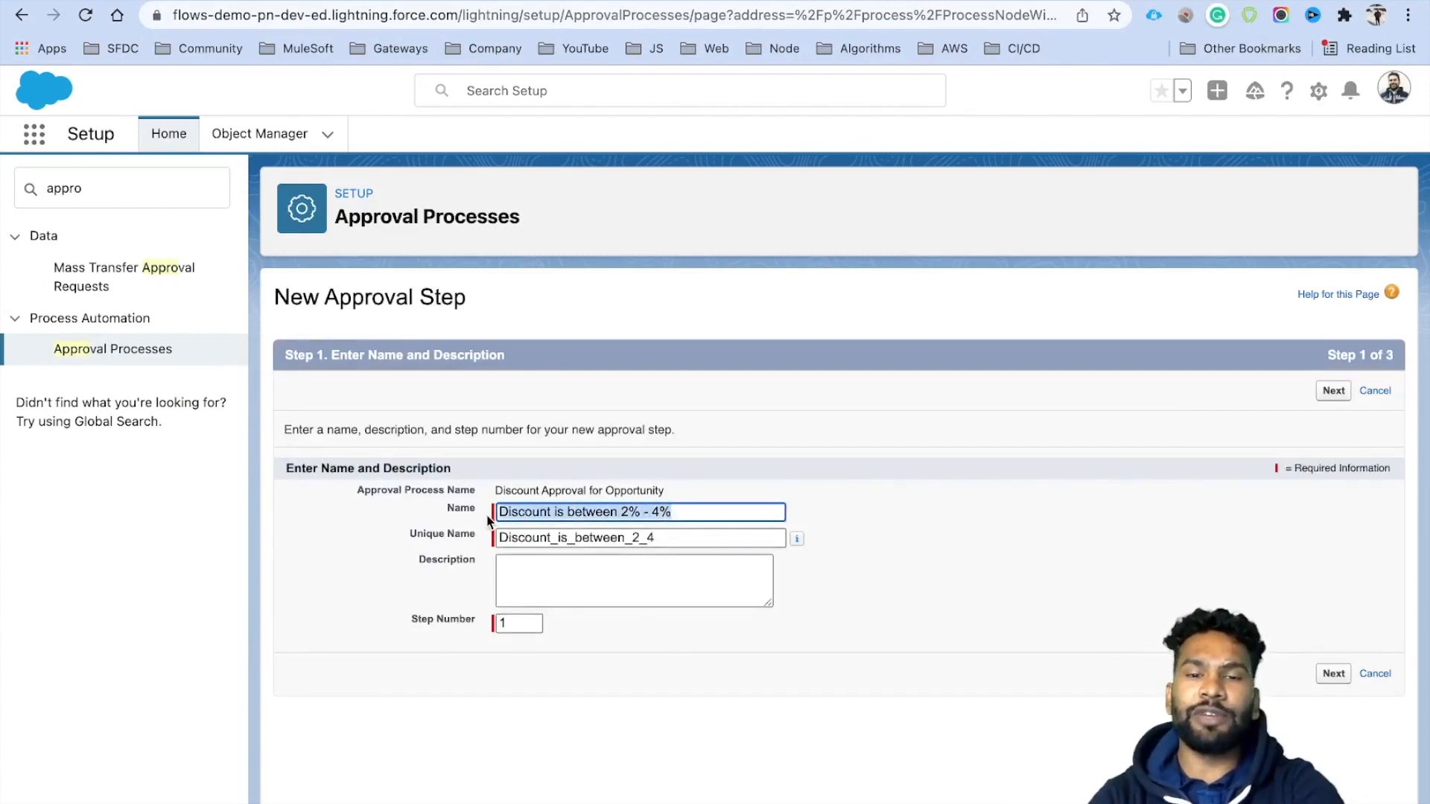
click(523, 625)
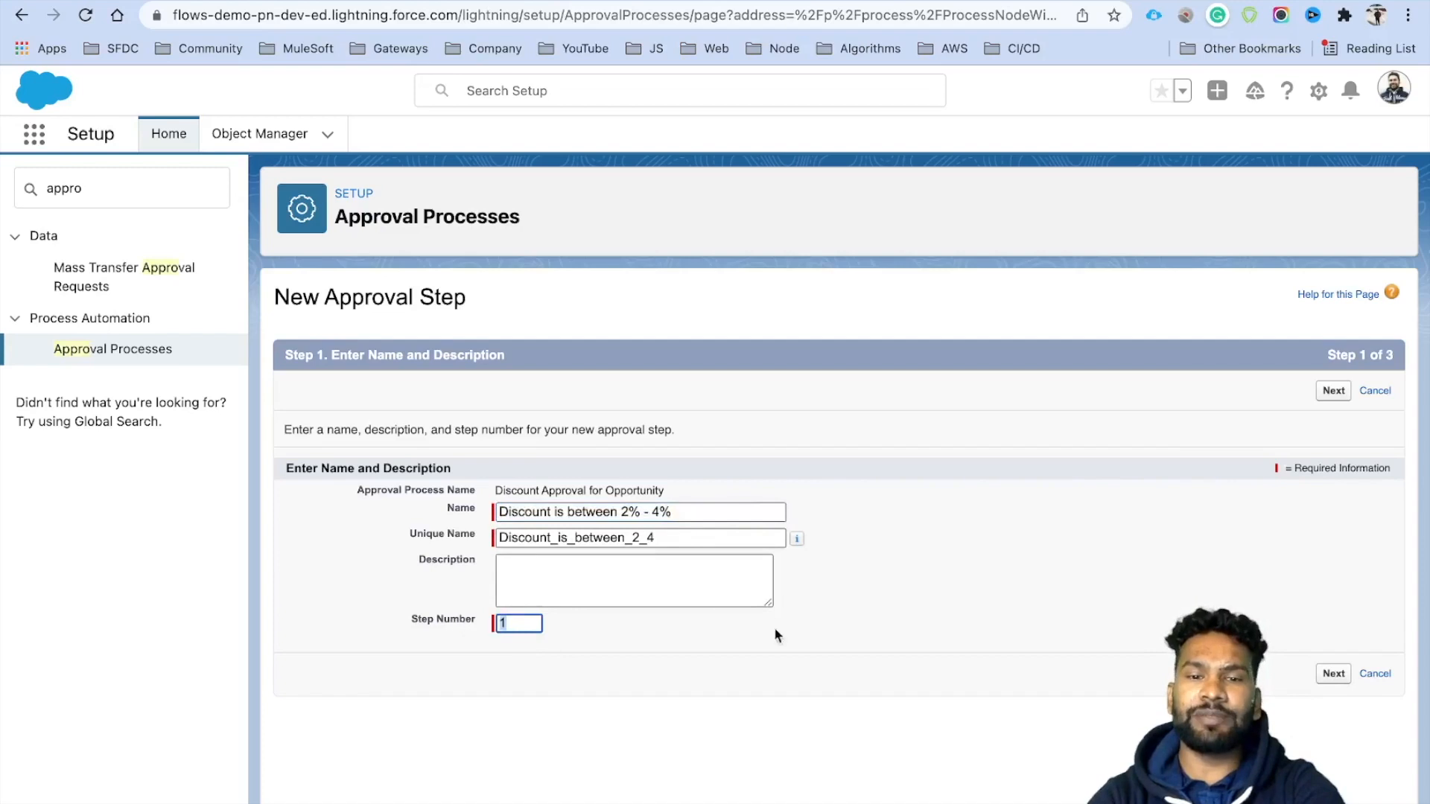
click(1332, 392)
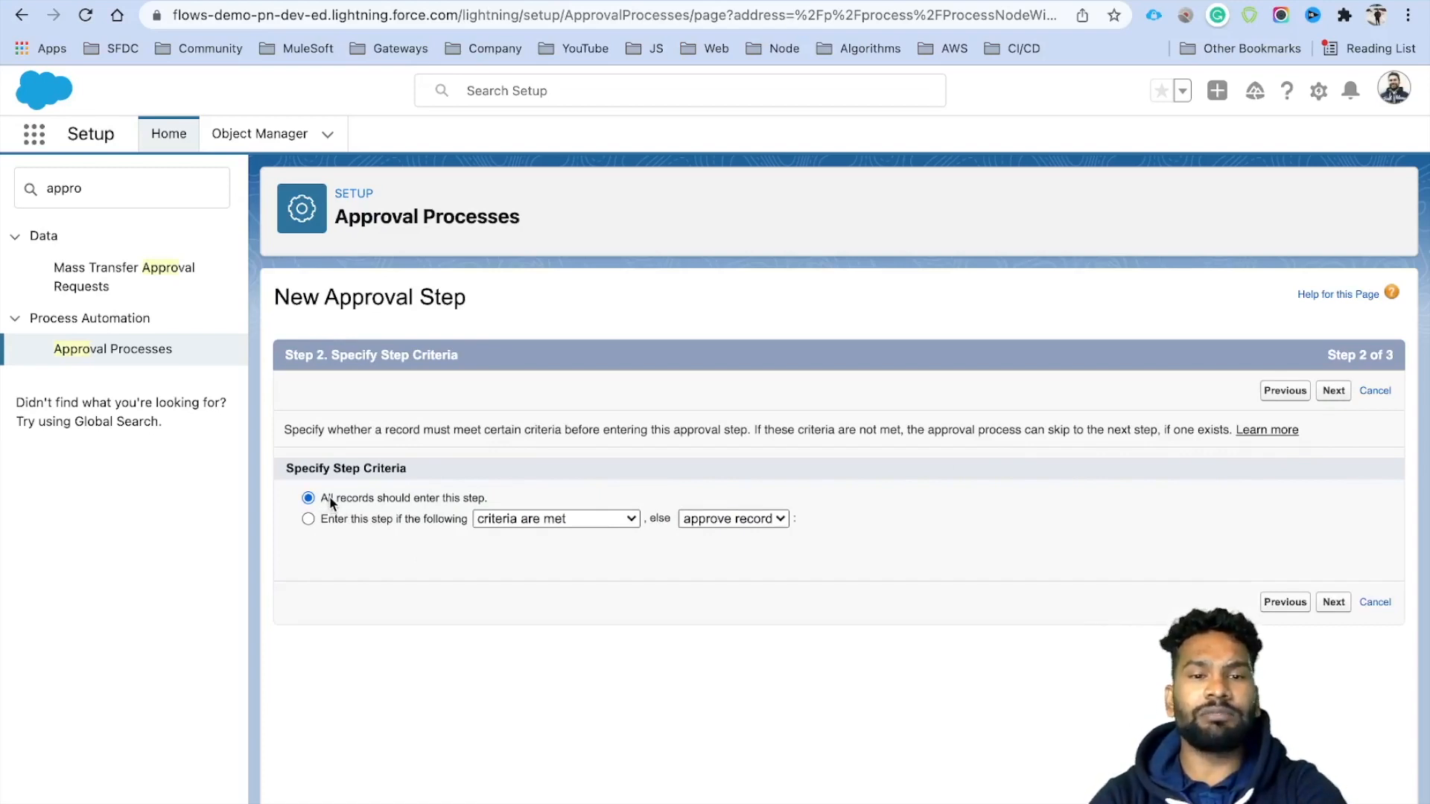
- Let records enter the step only if criteria are met, with Opportunity: Discount Percentage greater than 0.02 as the first criterion
drag(489, 497, 318, 508)
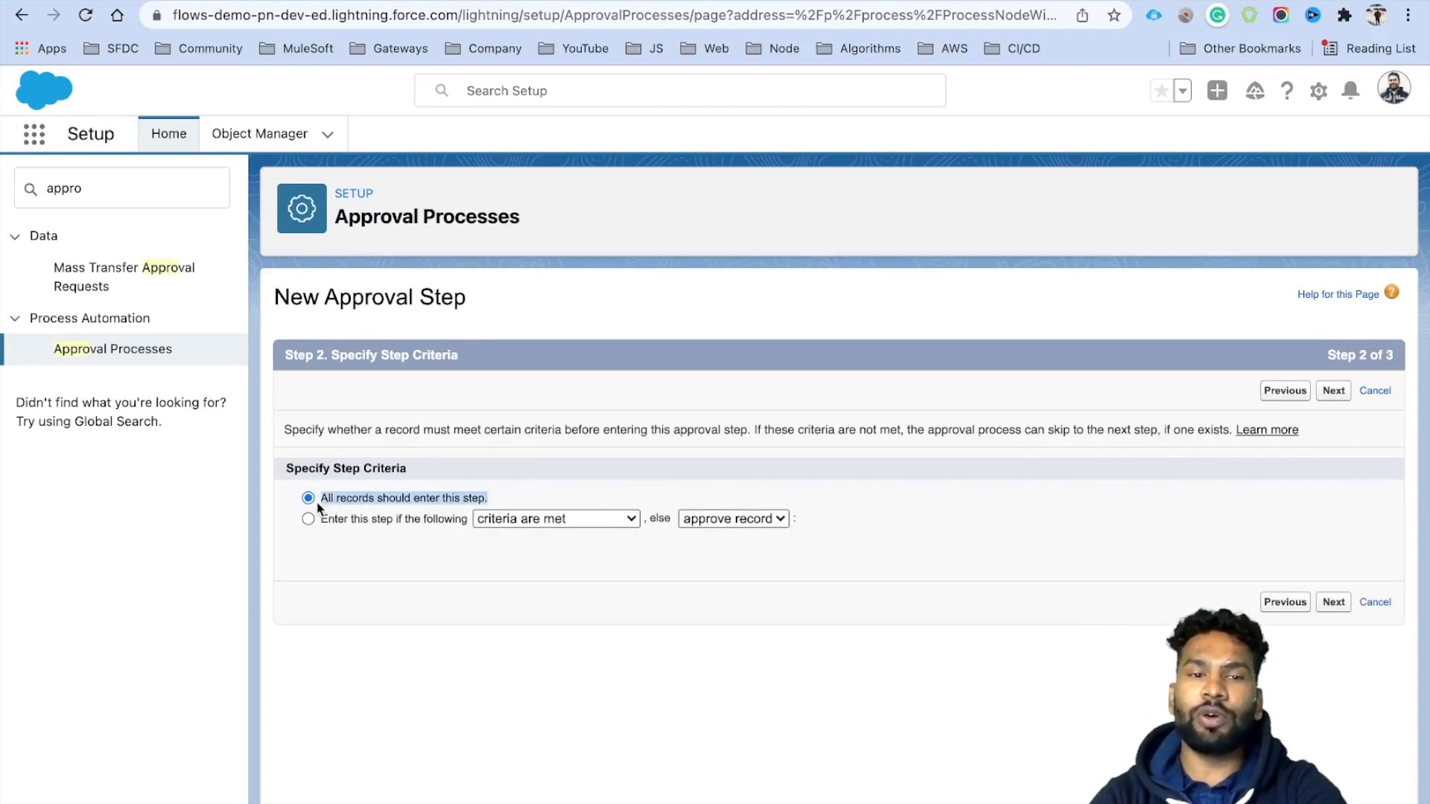
click(354, 518)
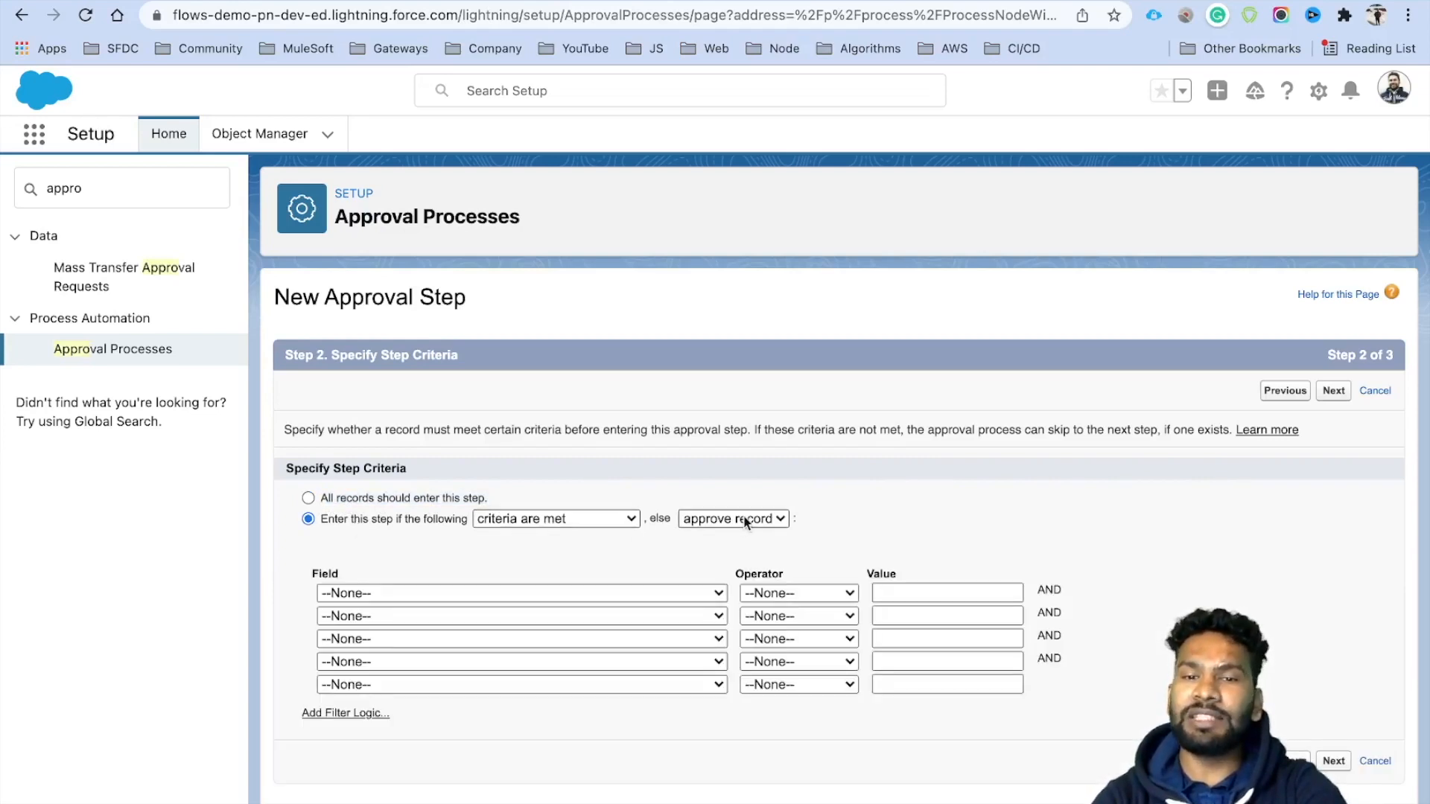
click(497, 592)
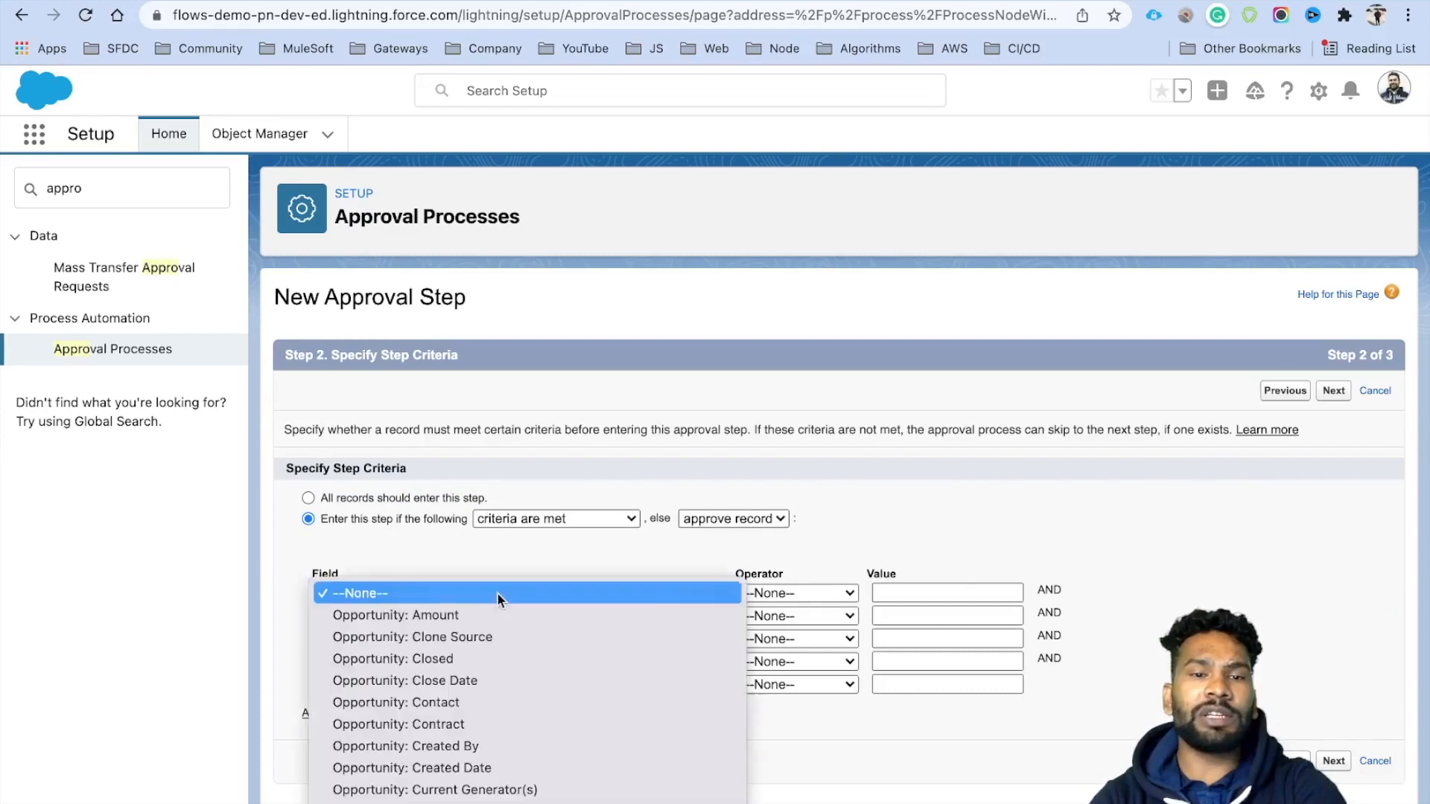
scroll(498, 592, down, 4)
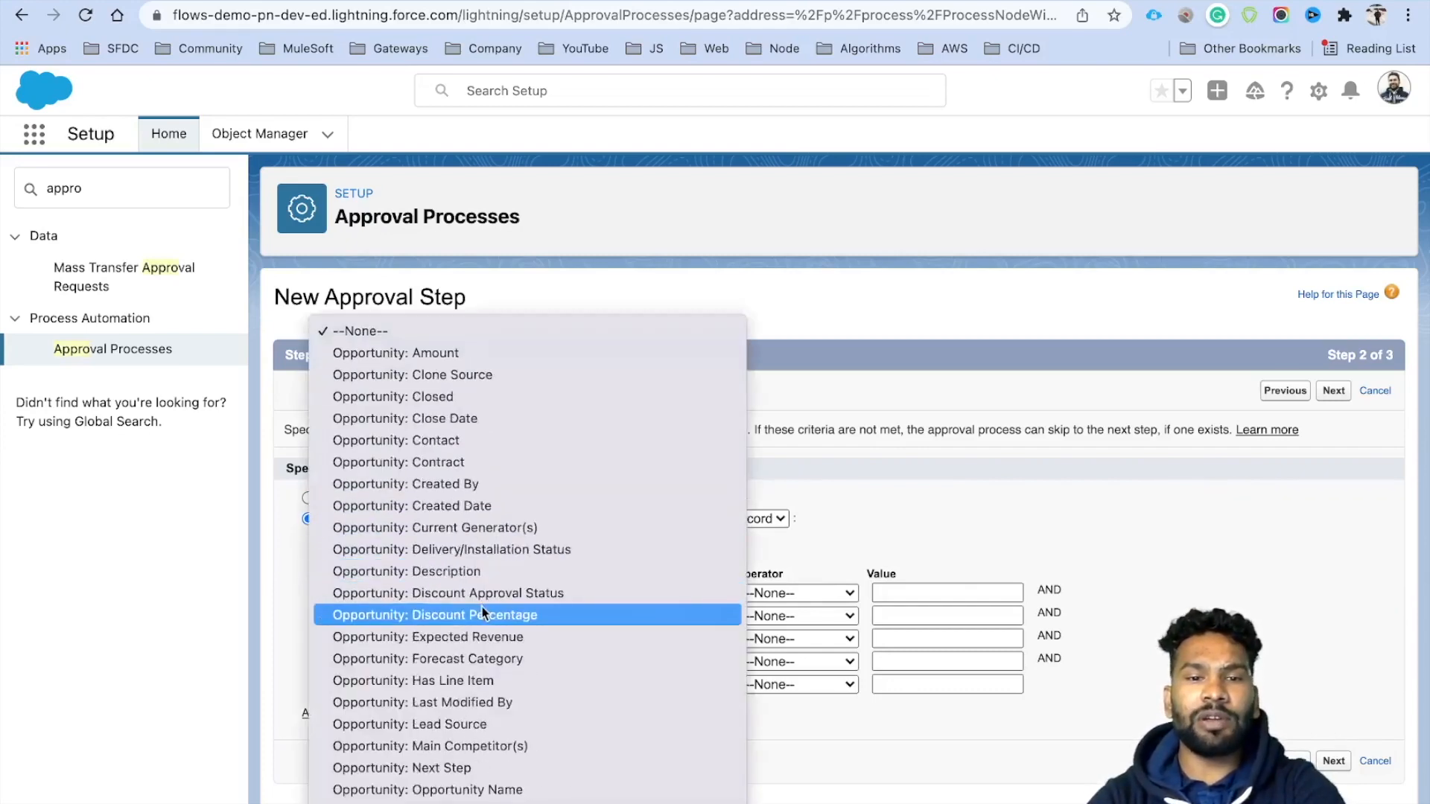
click(513, 615)
click(783, 593)
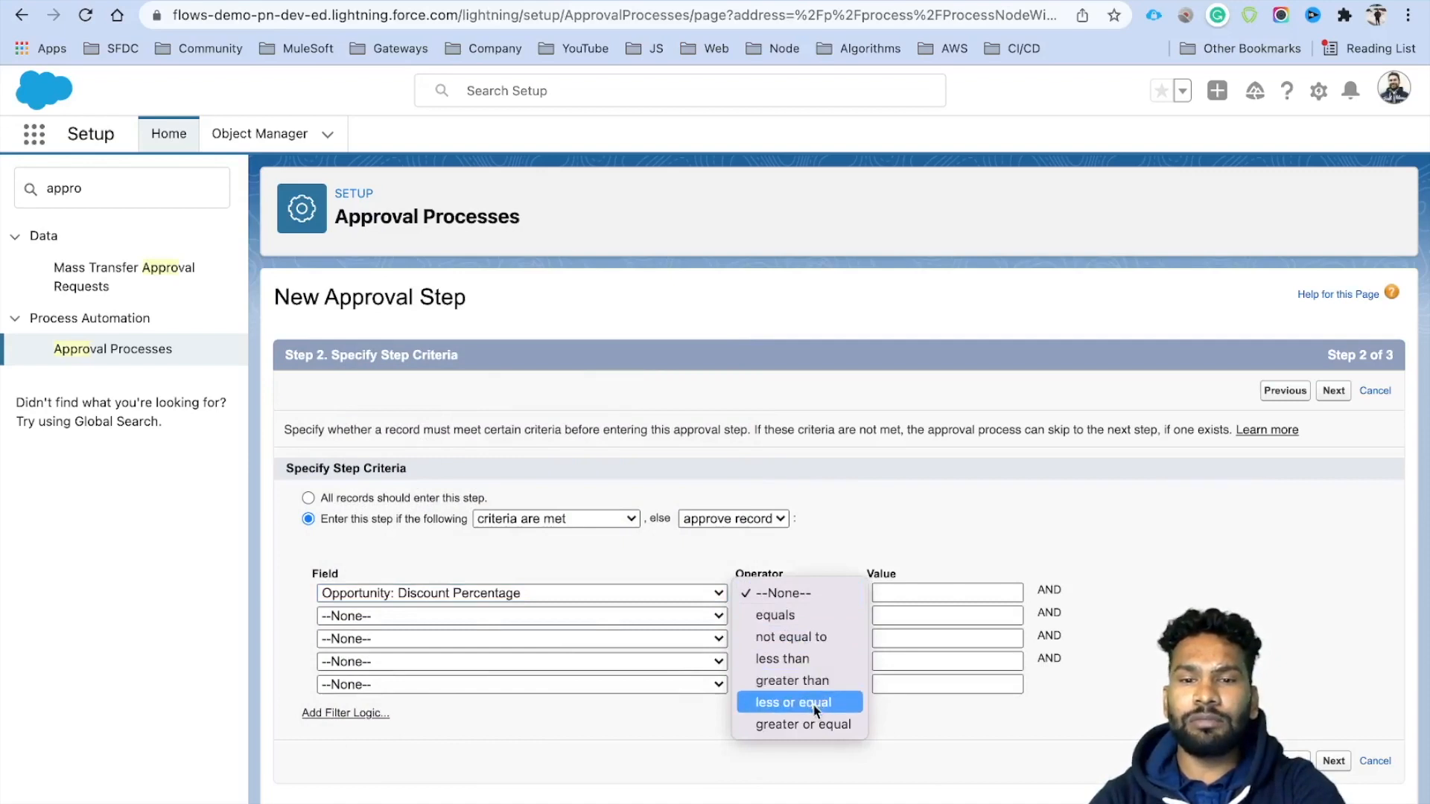
click(812, 680)
click(928, 592)
text(0.02)
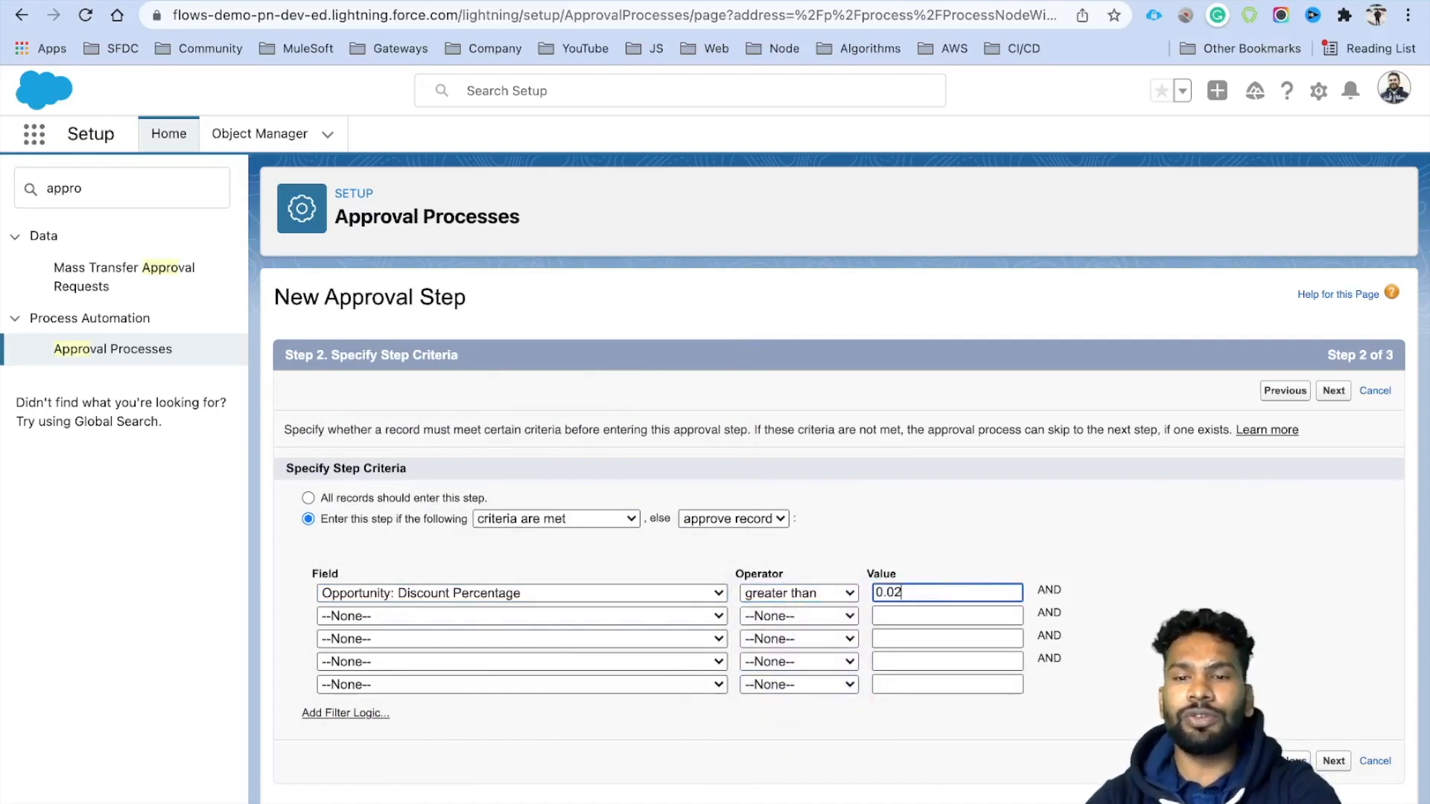
- Add a second criterion of Opportunity: Discount Percentage less than 0.04 and continue to the approver selection
click(557, 617)
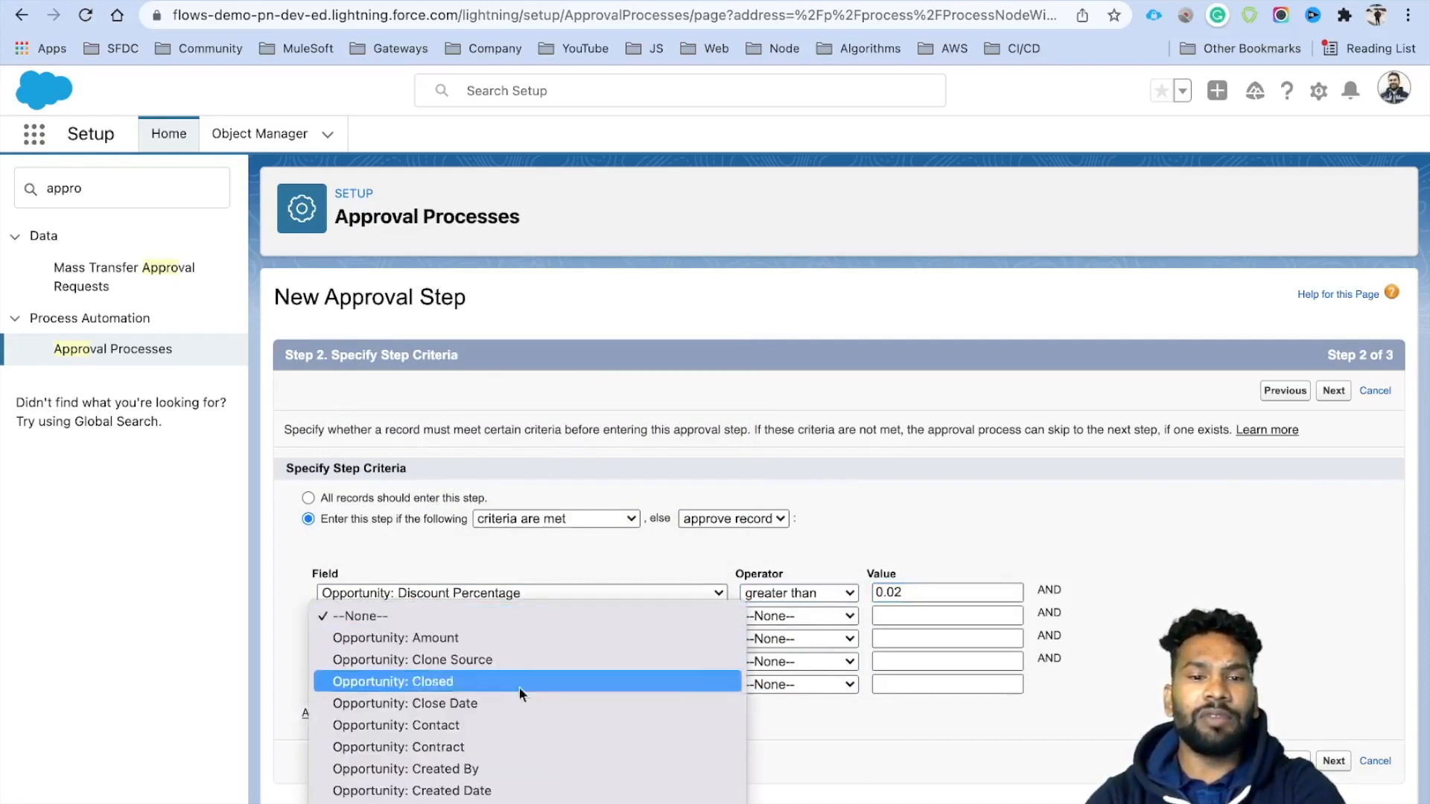
scroll(519, 692, down, 3)
click(525, 747)
click(797, 615)
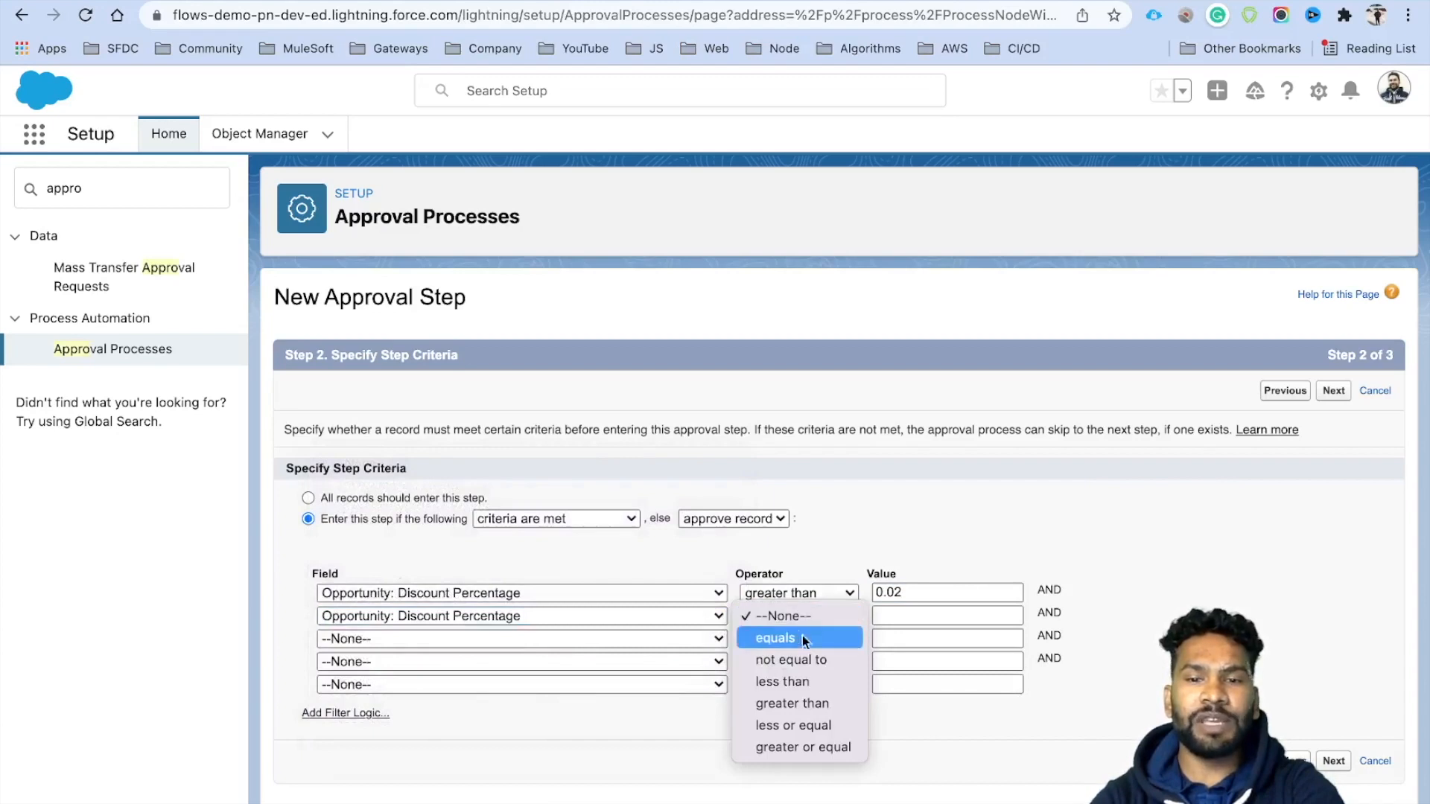
click(819, 683)
click(932, 630)
text(0.04)
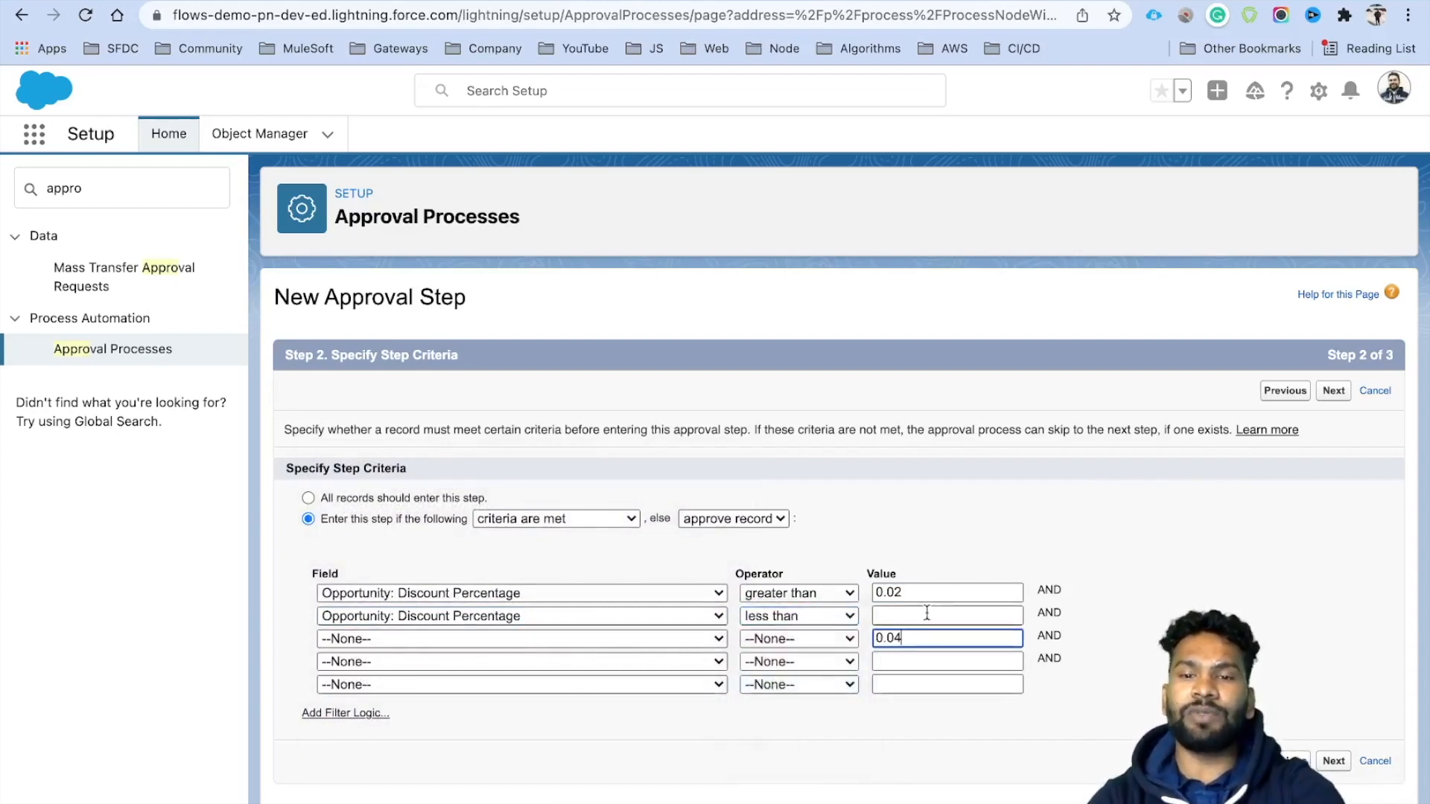
drag(917, 640, 831, 641)
key(ctrl+x)
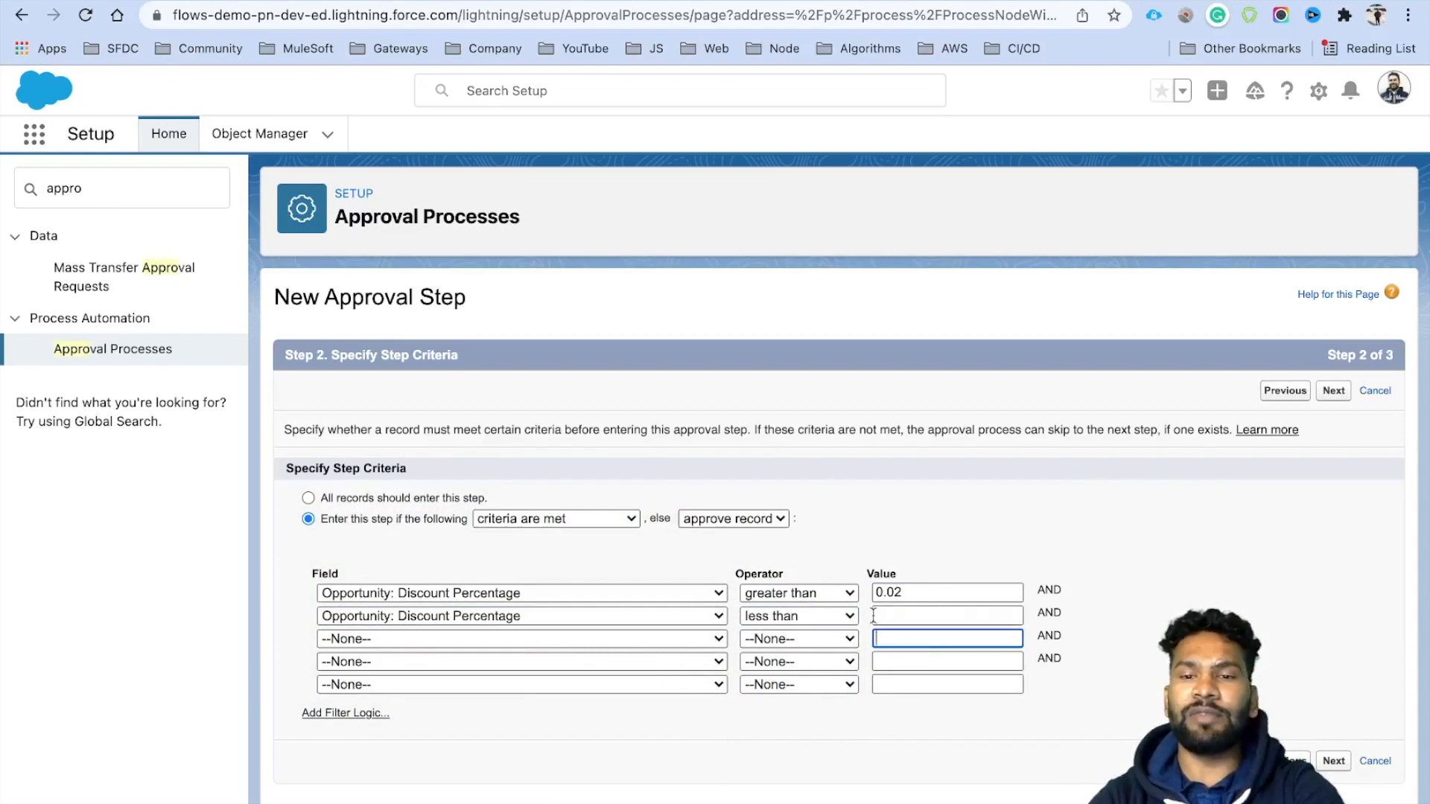
click(893, 615)
key(ctrl+v)
click(911, 536)
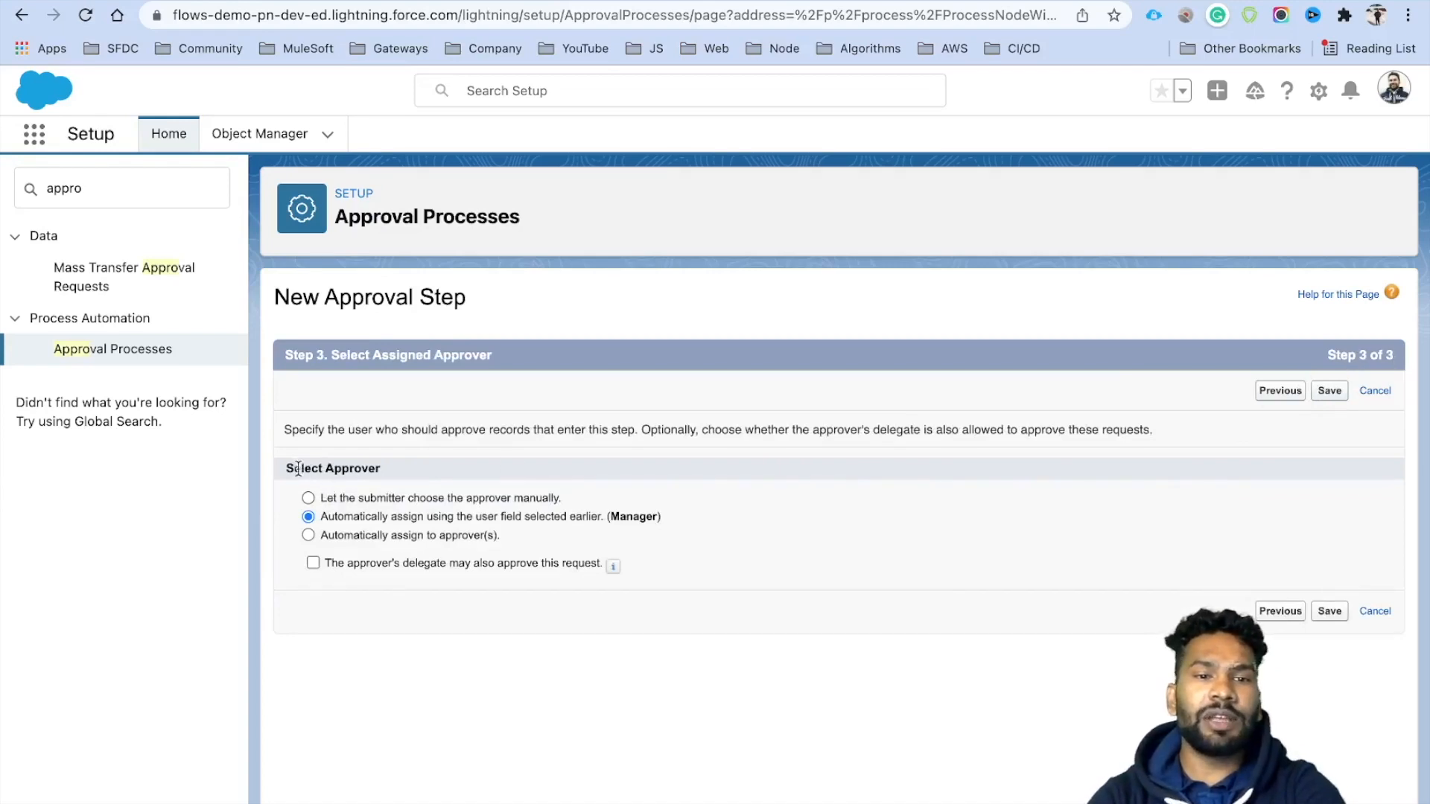
- Assign the approval step automatically to approvers and choose Admin User as the first approver
drag(285, 467, 417, 463)
click(428, 464)
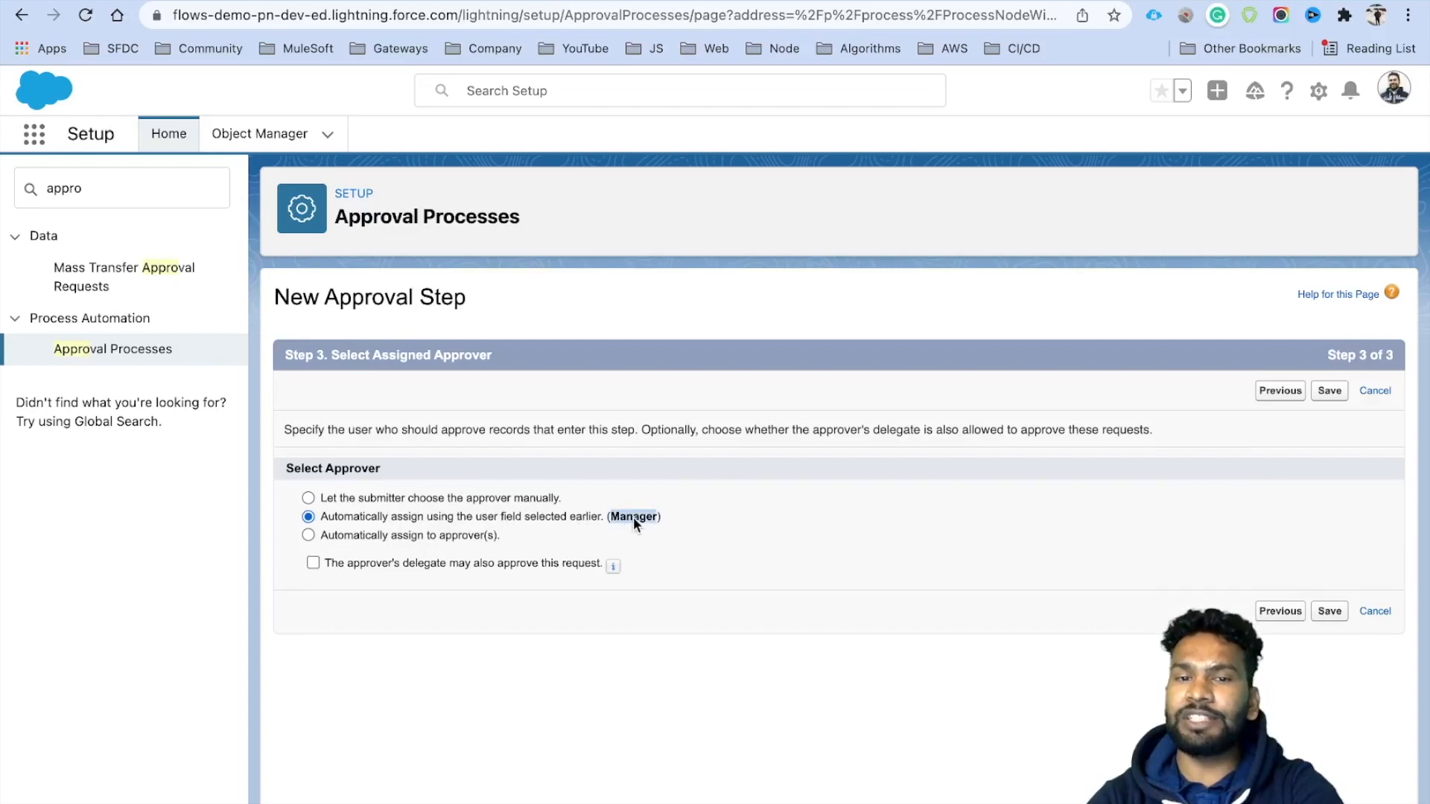
click(363, 536)
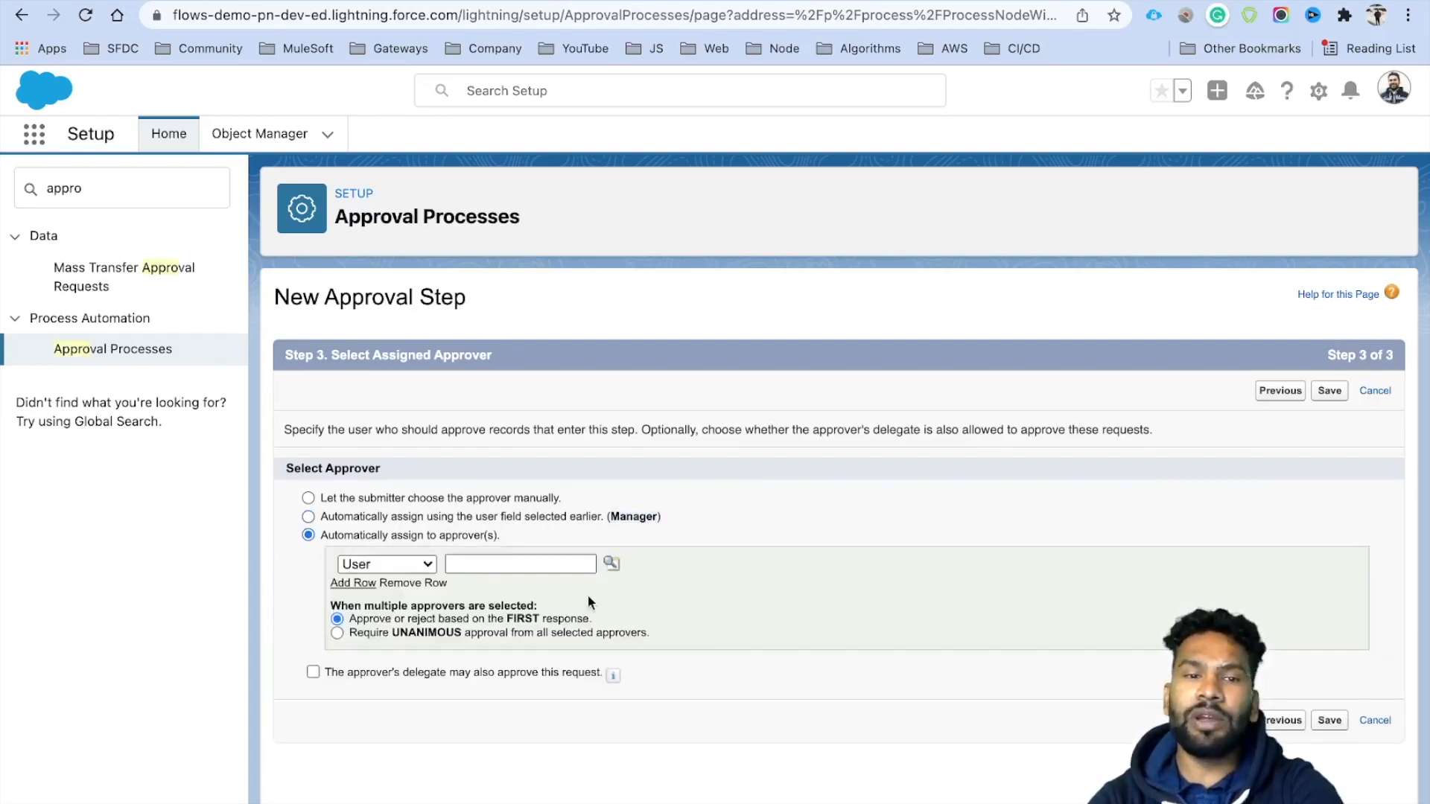
click(610, 563)
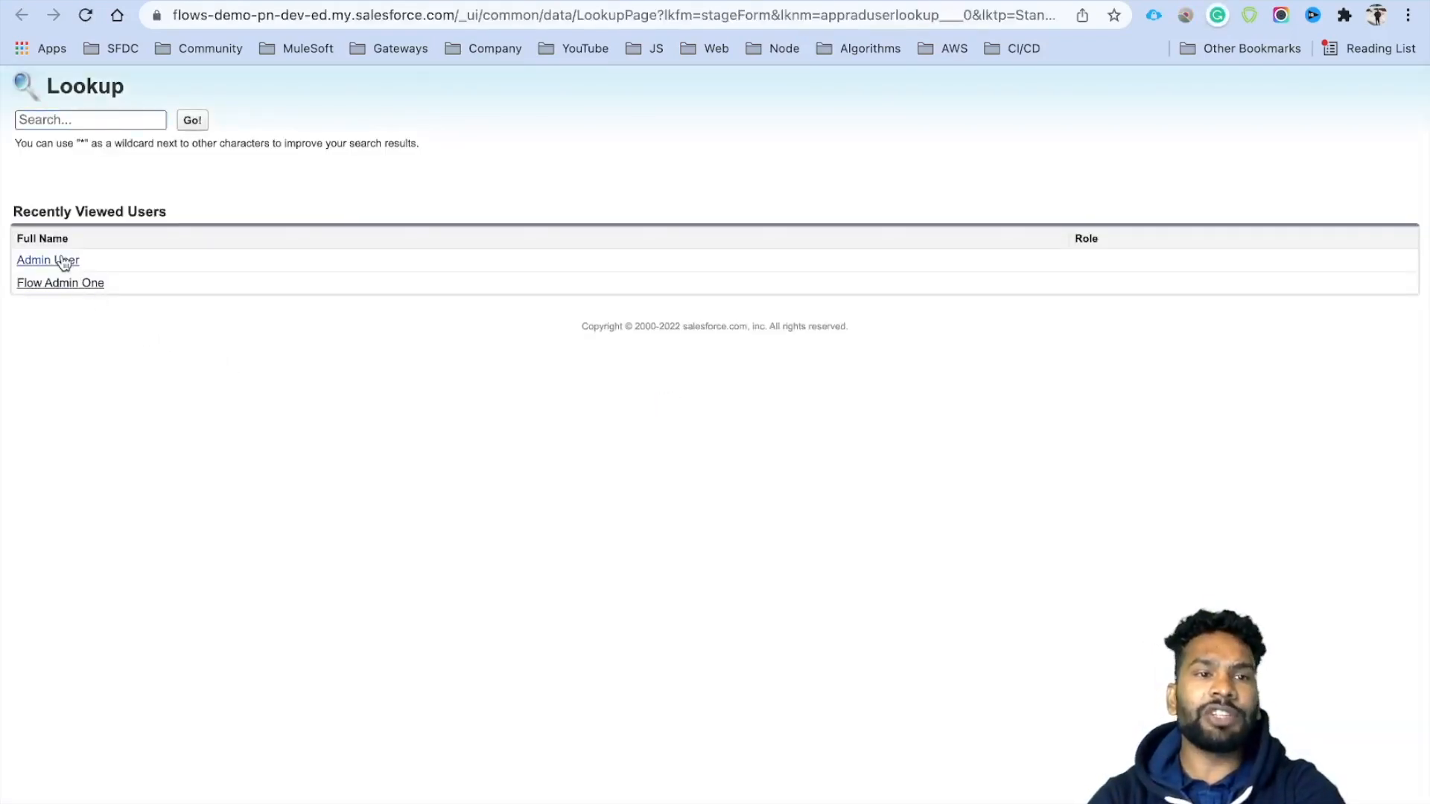
click(67, 261)
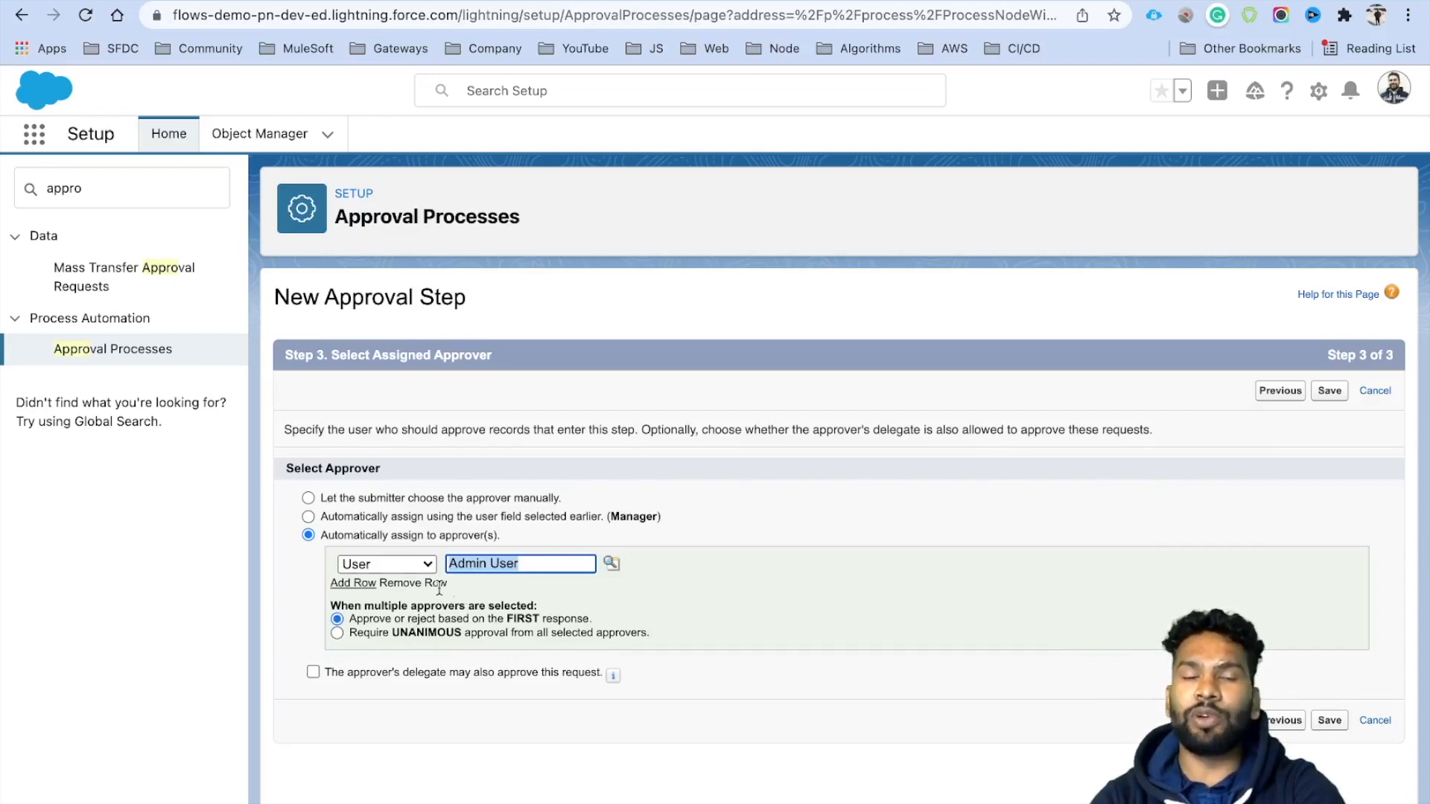
- Add a second approver row of type User and set it to Flow Admin One
click(356, 583)
click(610, 586)
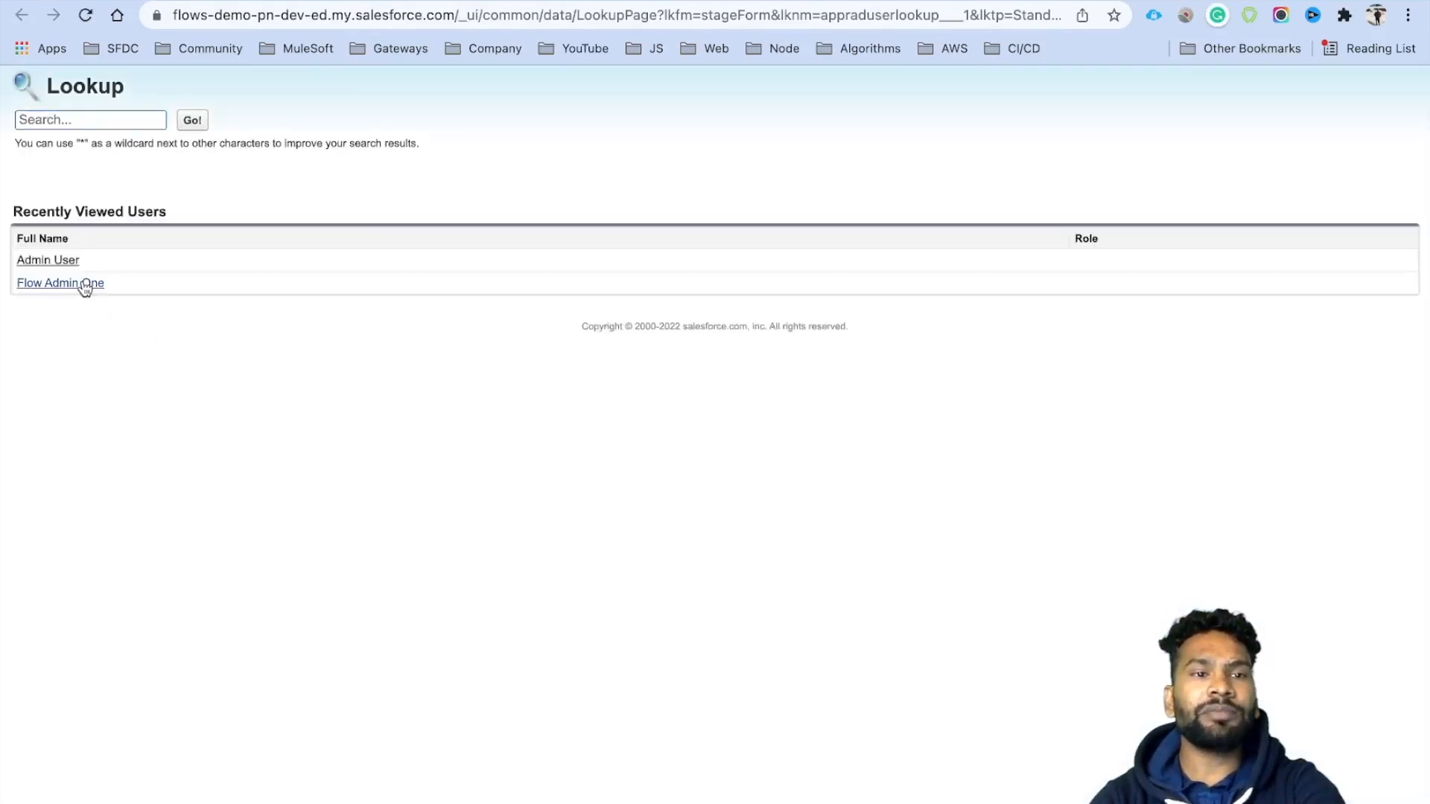
click(83, 283)
click(732, 592)
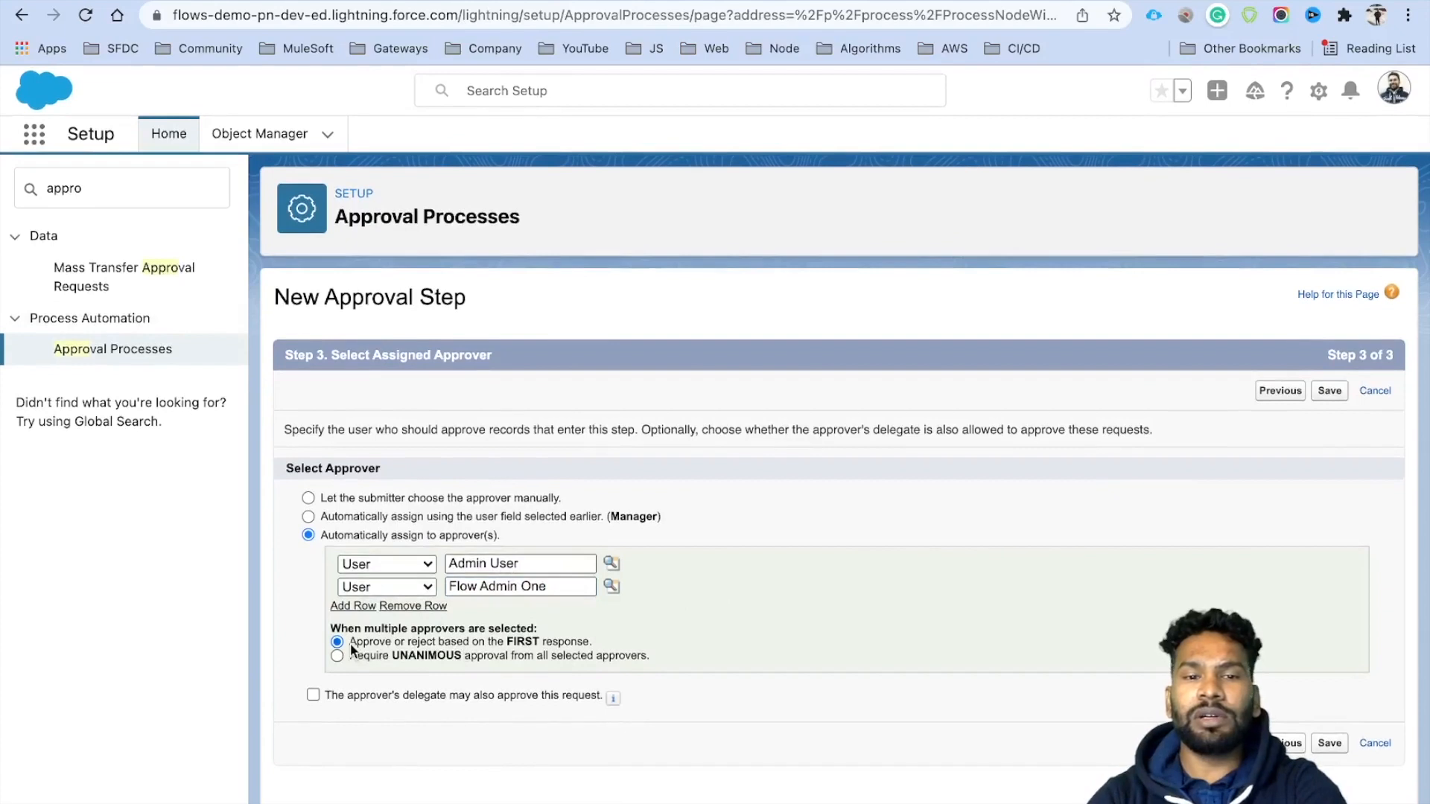
- Keep approval or rejection based on the FIRST response, save the step, and return to the process detail page without adding step actions
drag(353, 647, 587, 646)
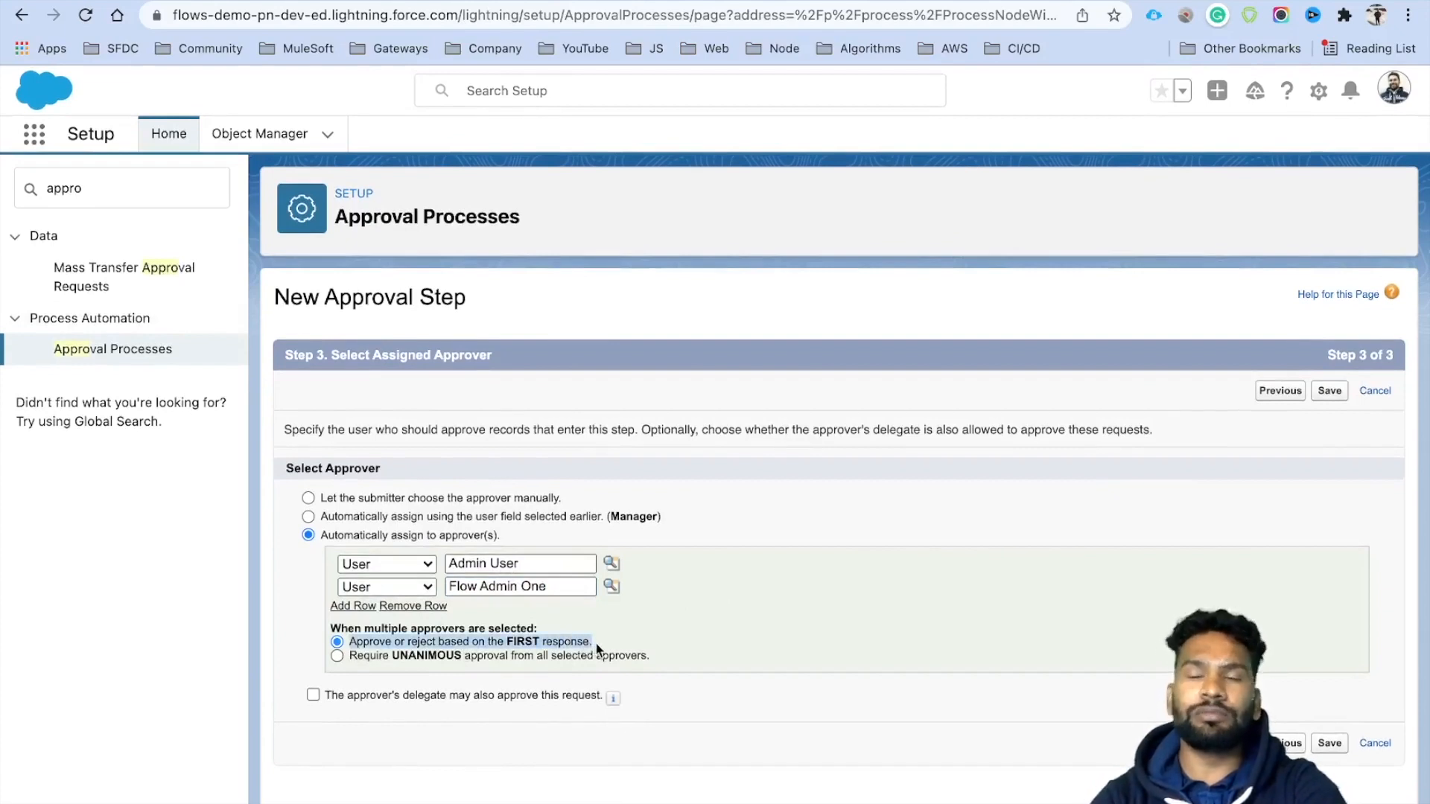
drag(522, 564, 449, 565)
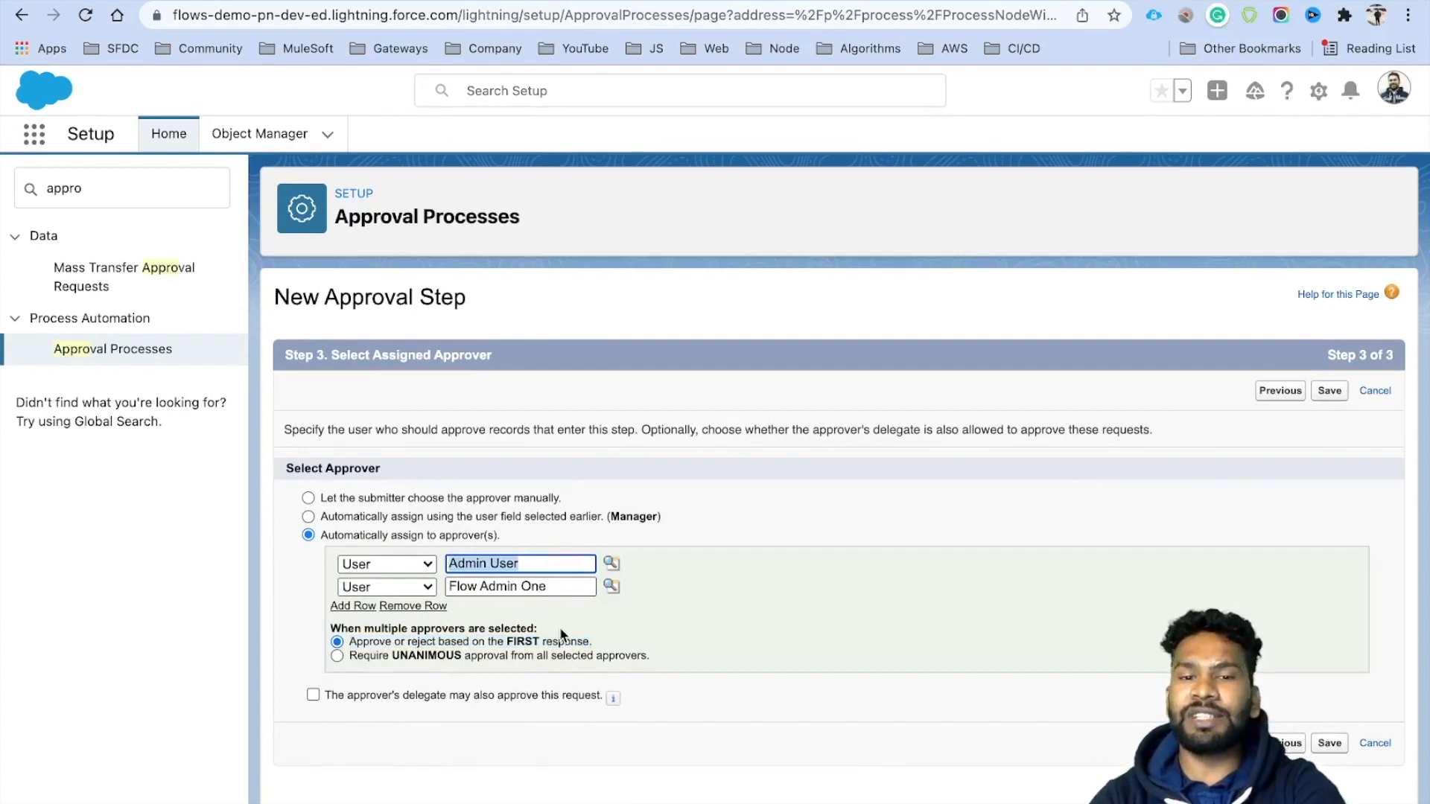
click(354, 658)
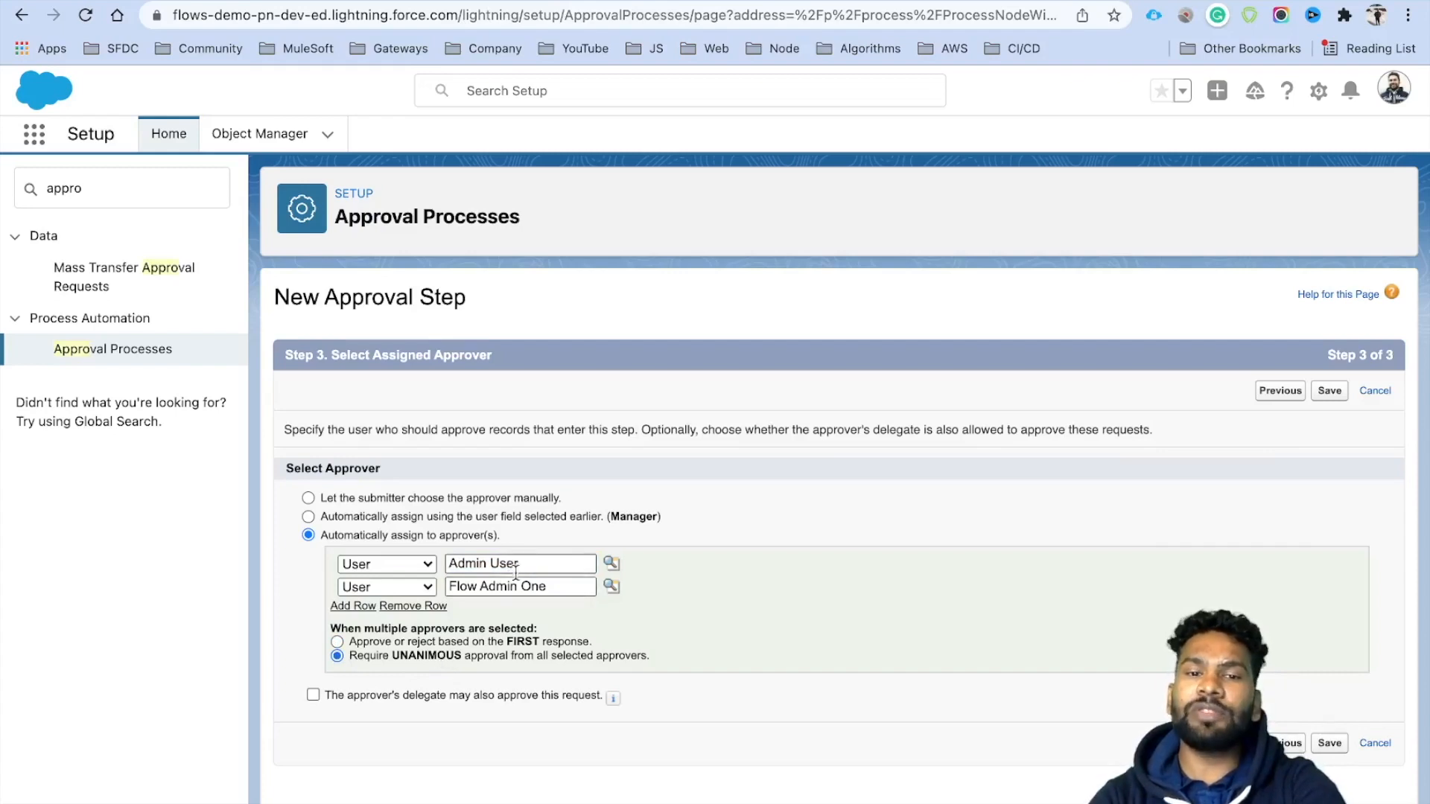
click(337, 643)
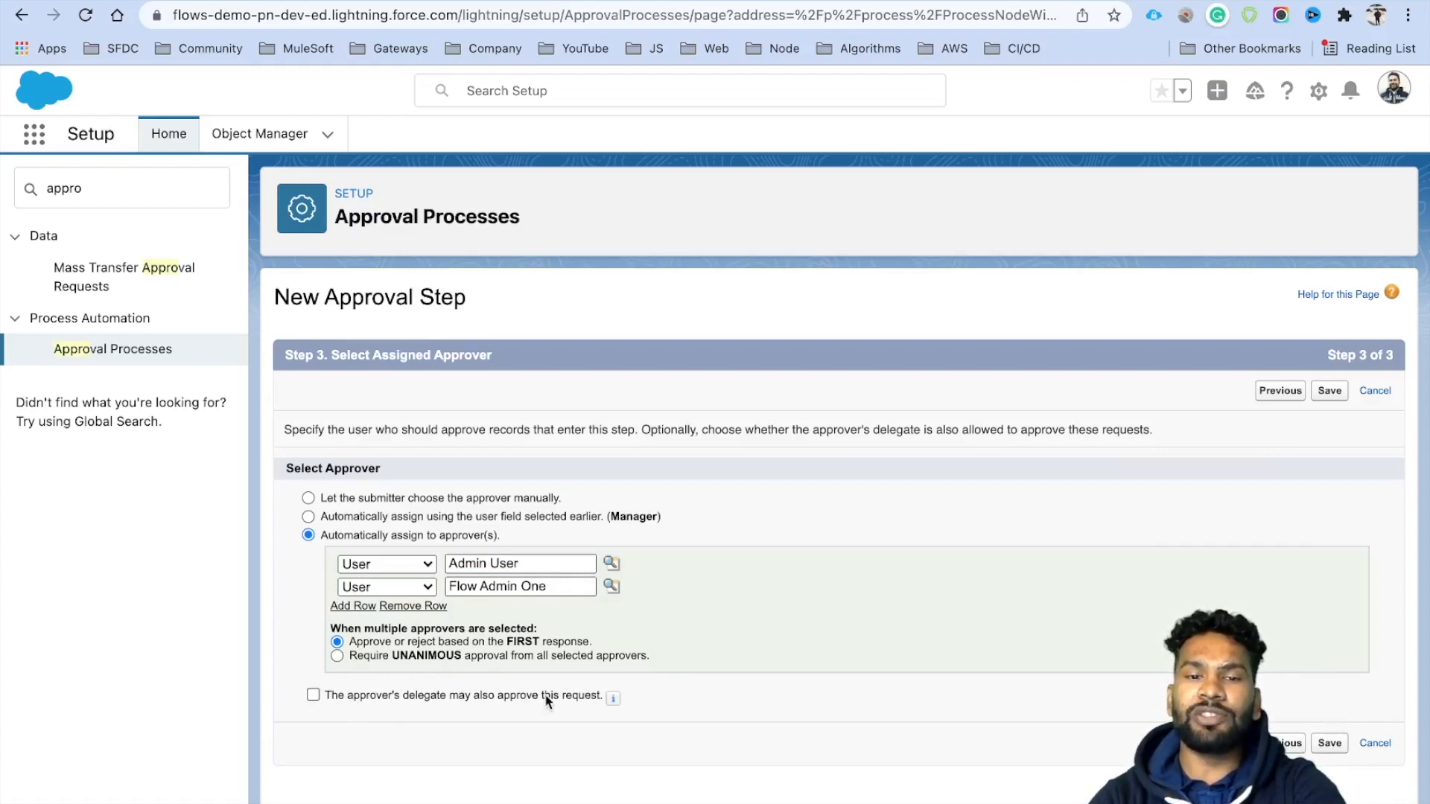
click(1329, 390)
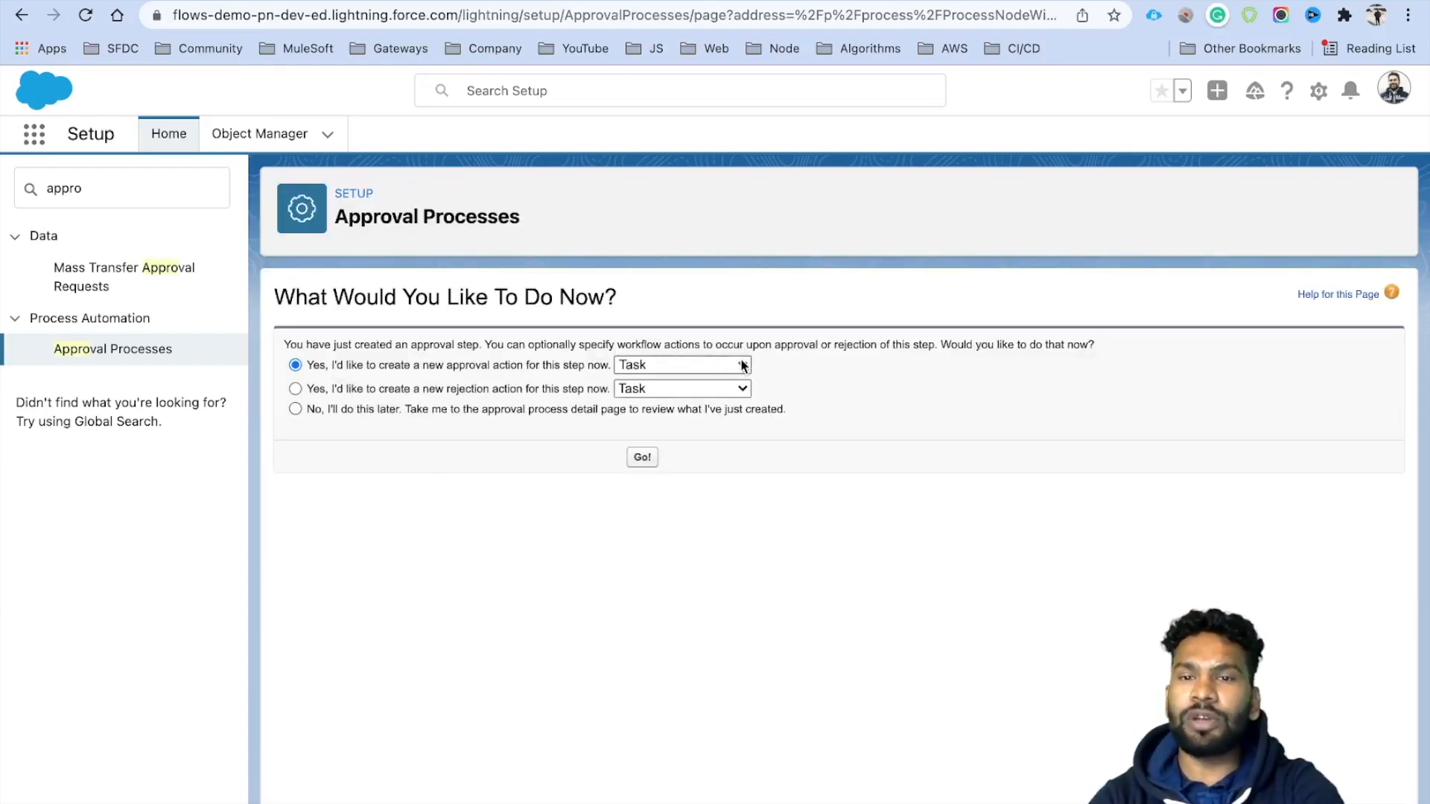
click(640, 458)
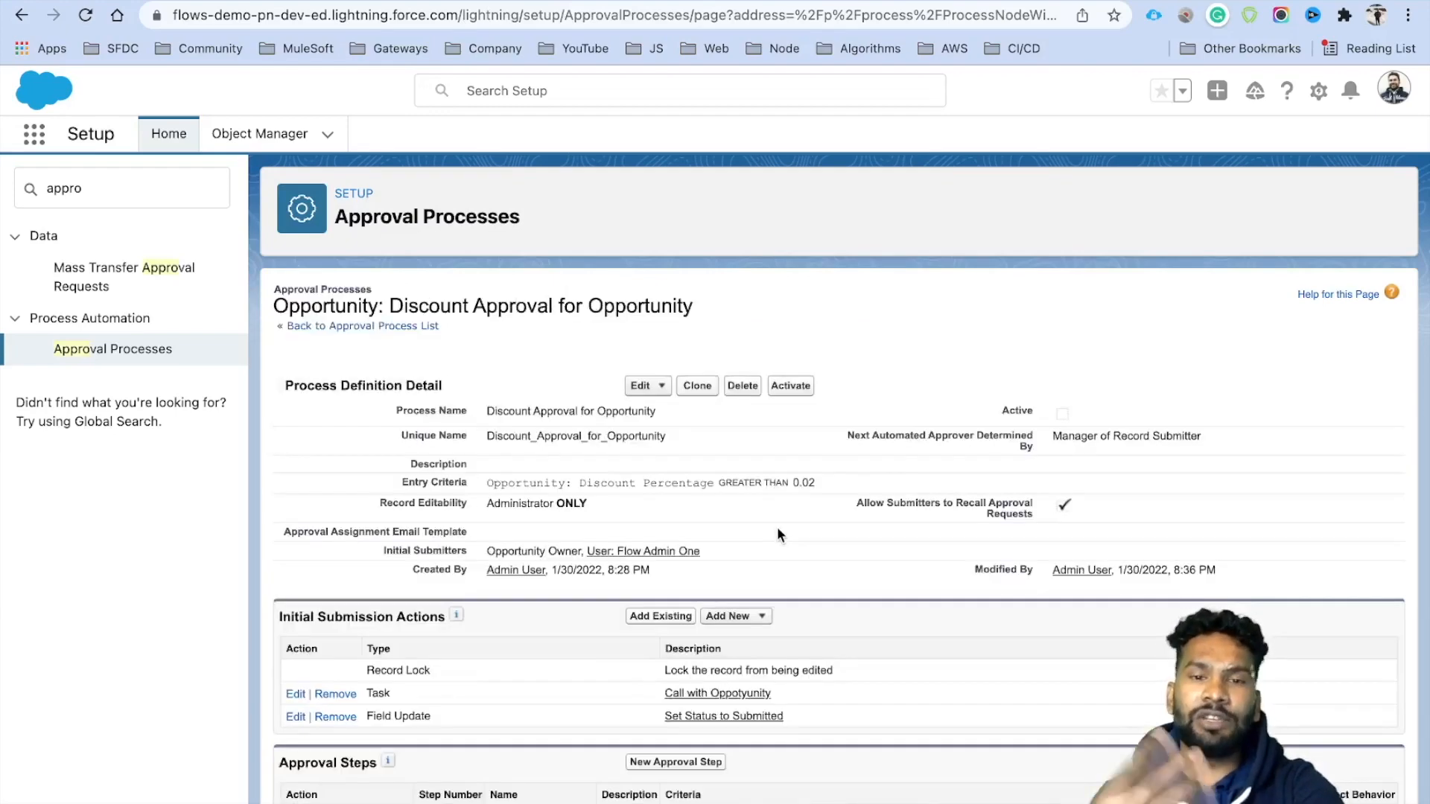
- Start a new approval step named "Discount Greater than 4%" with step number 2 and continue to its criteria
scroll(777, 533, down, 4)
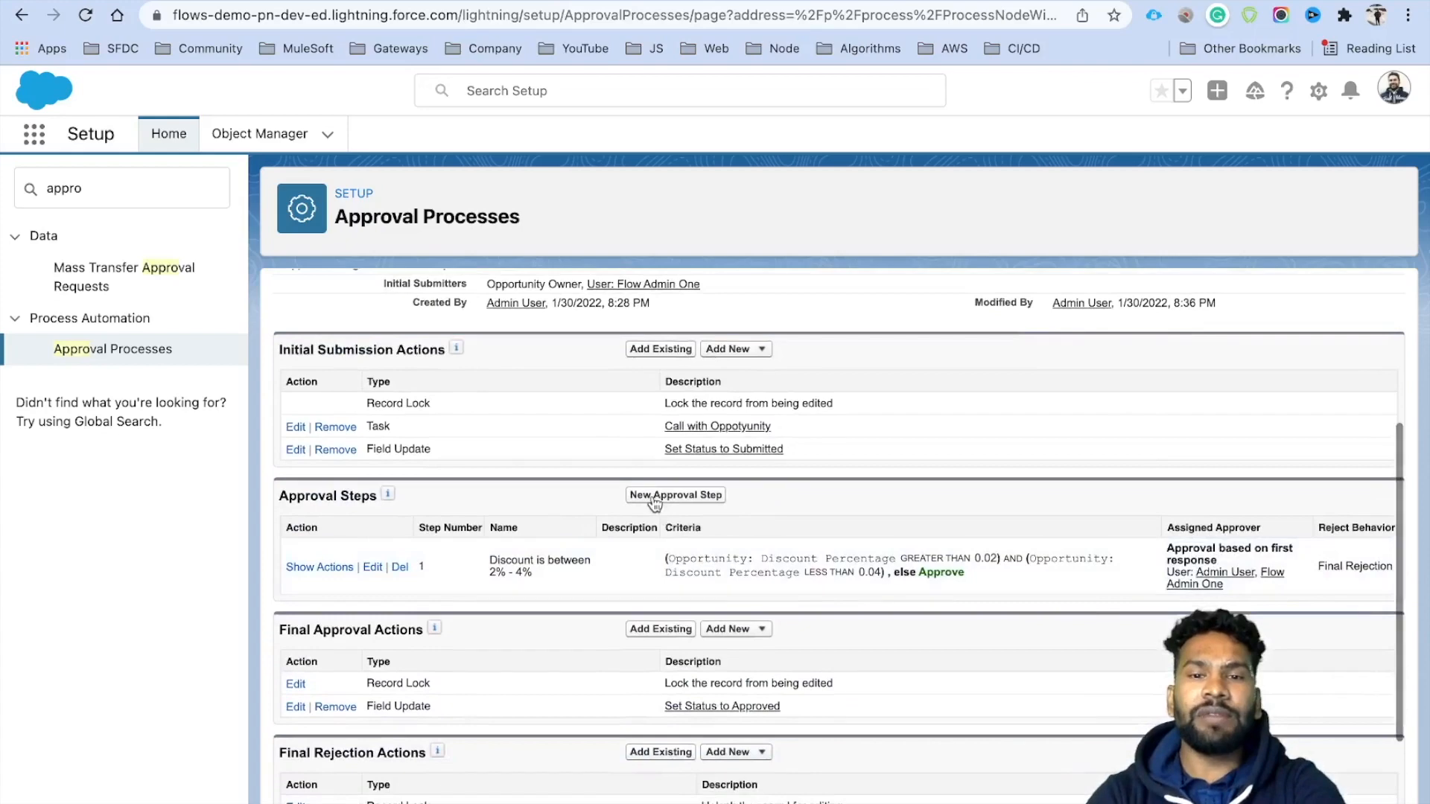
click(671, 495)
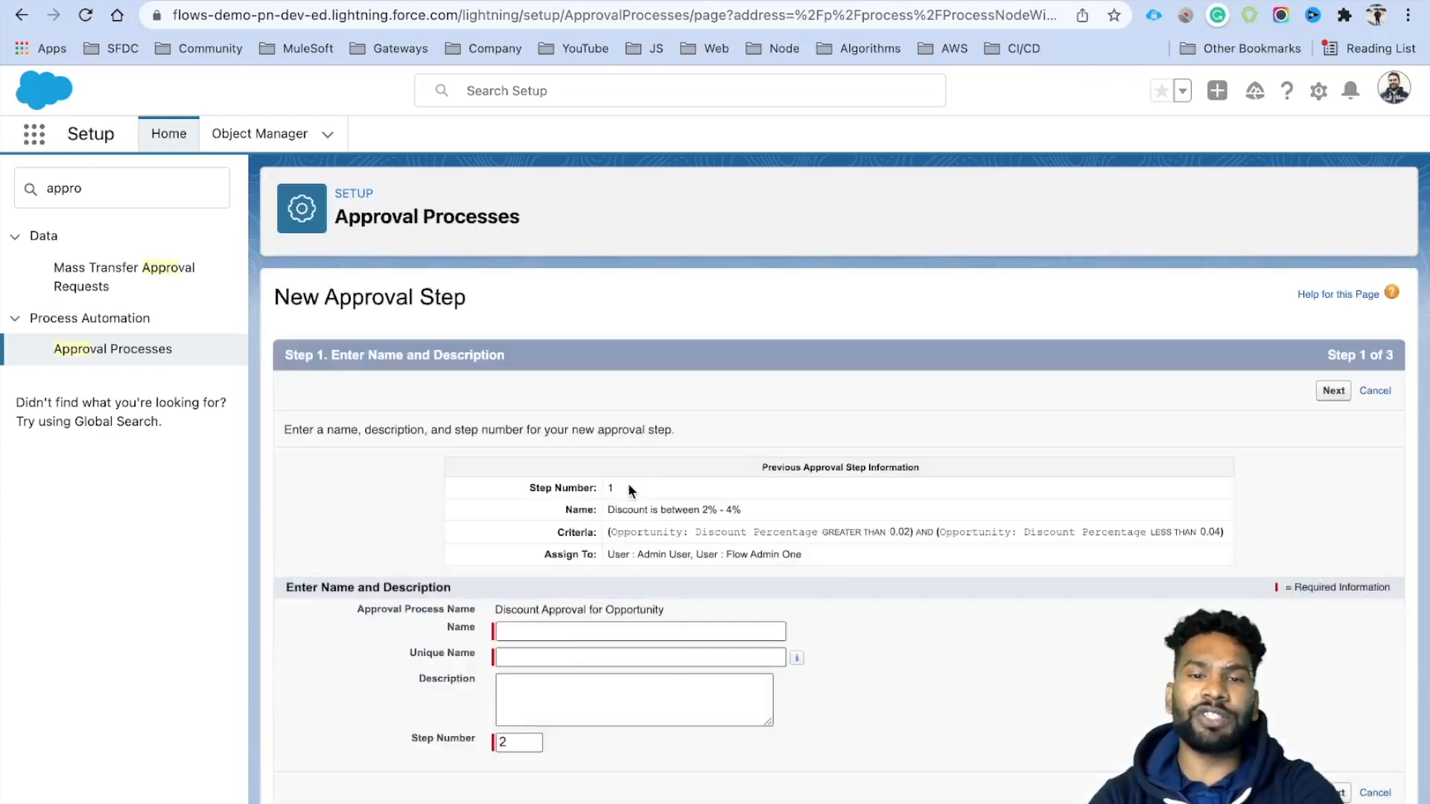
click(553, 633)
text(Discount Greater than 4%)
click(816, 642)
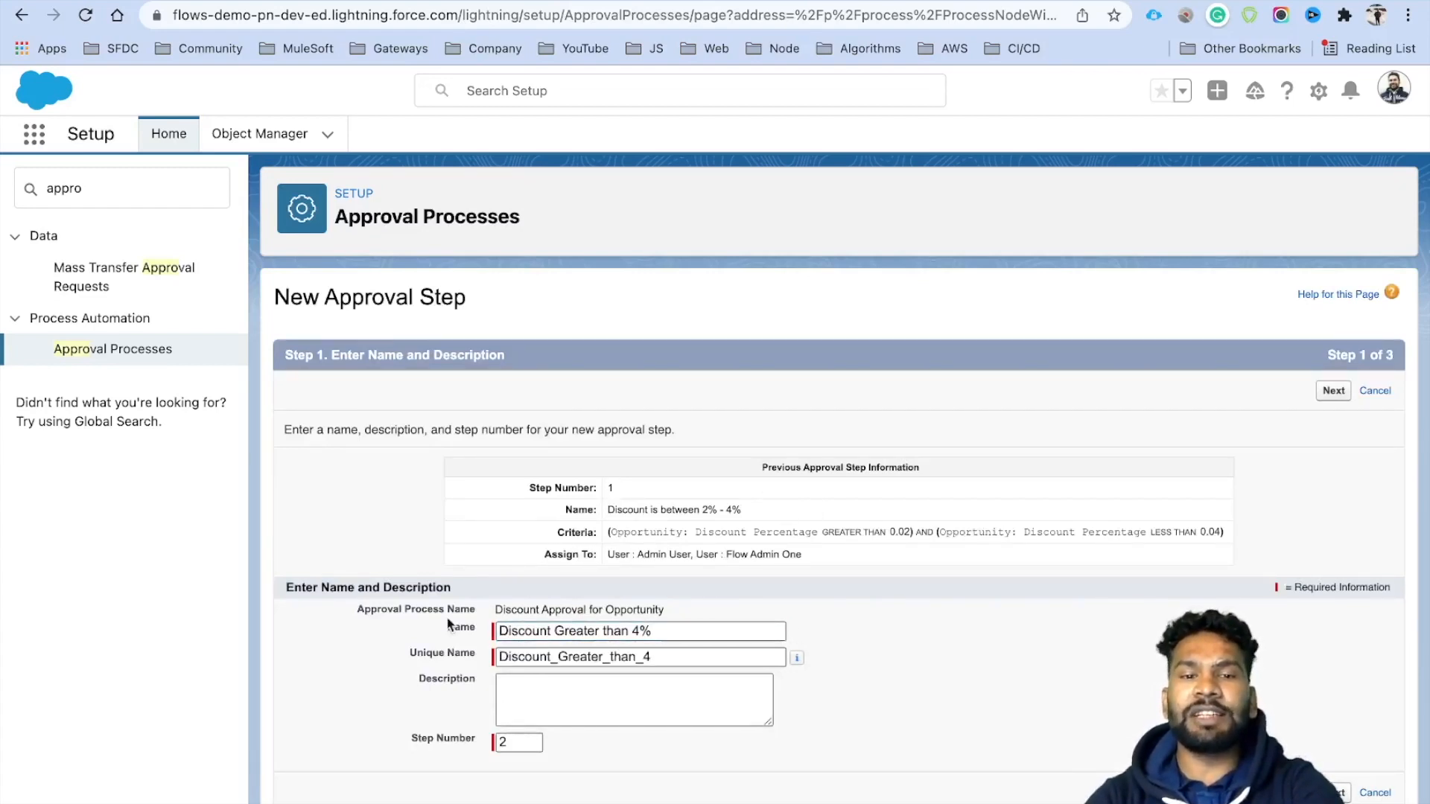
drag(358, 608, 451, 614)
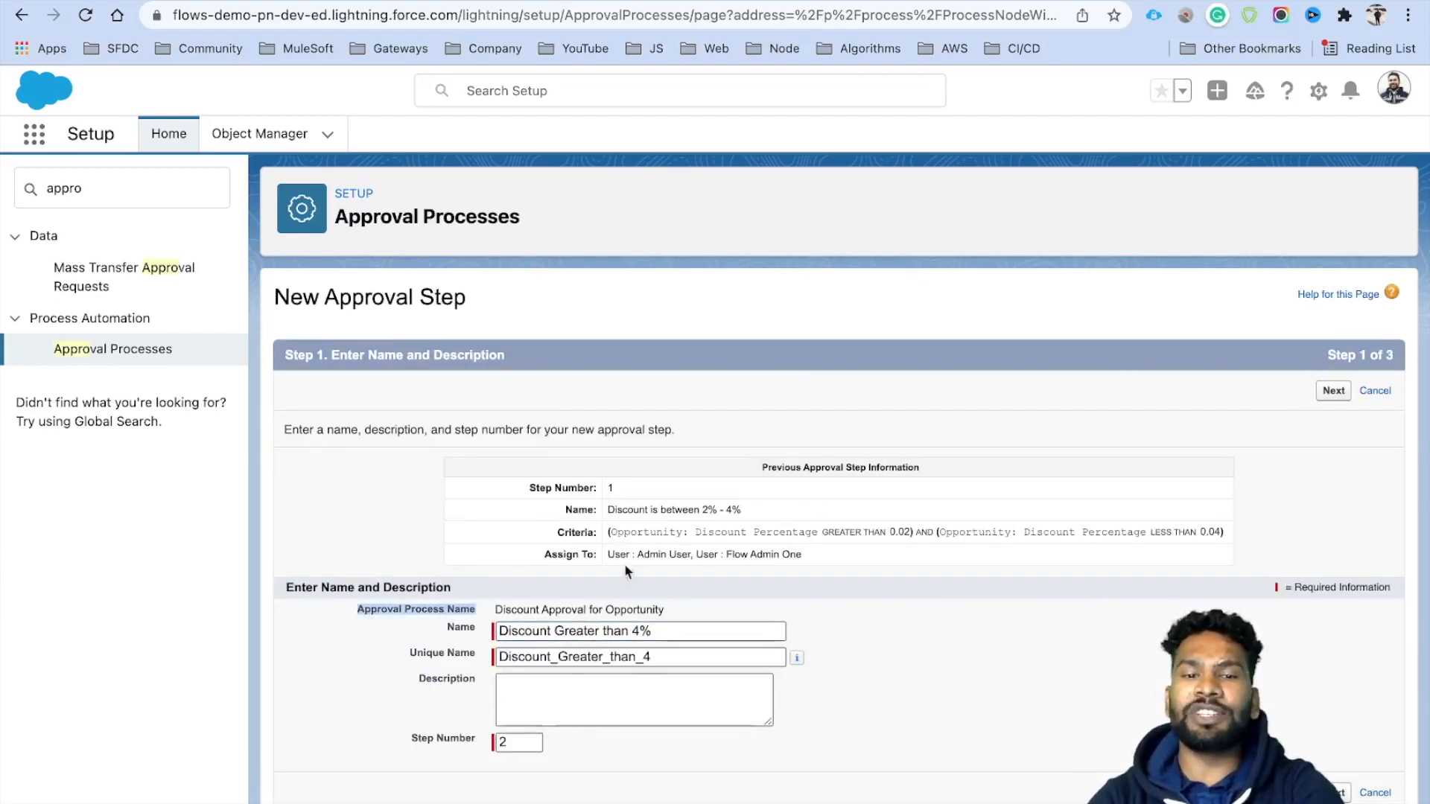
drag(605, 485, 769, 556)
click(841, 561)
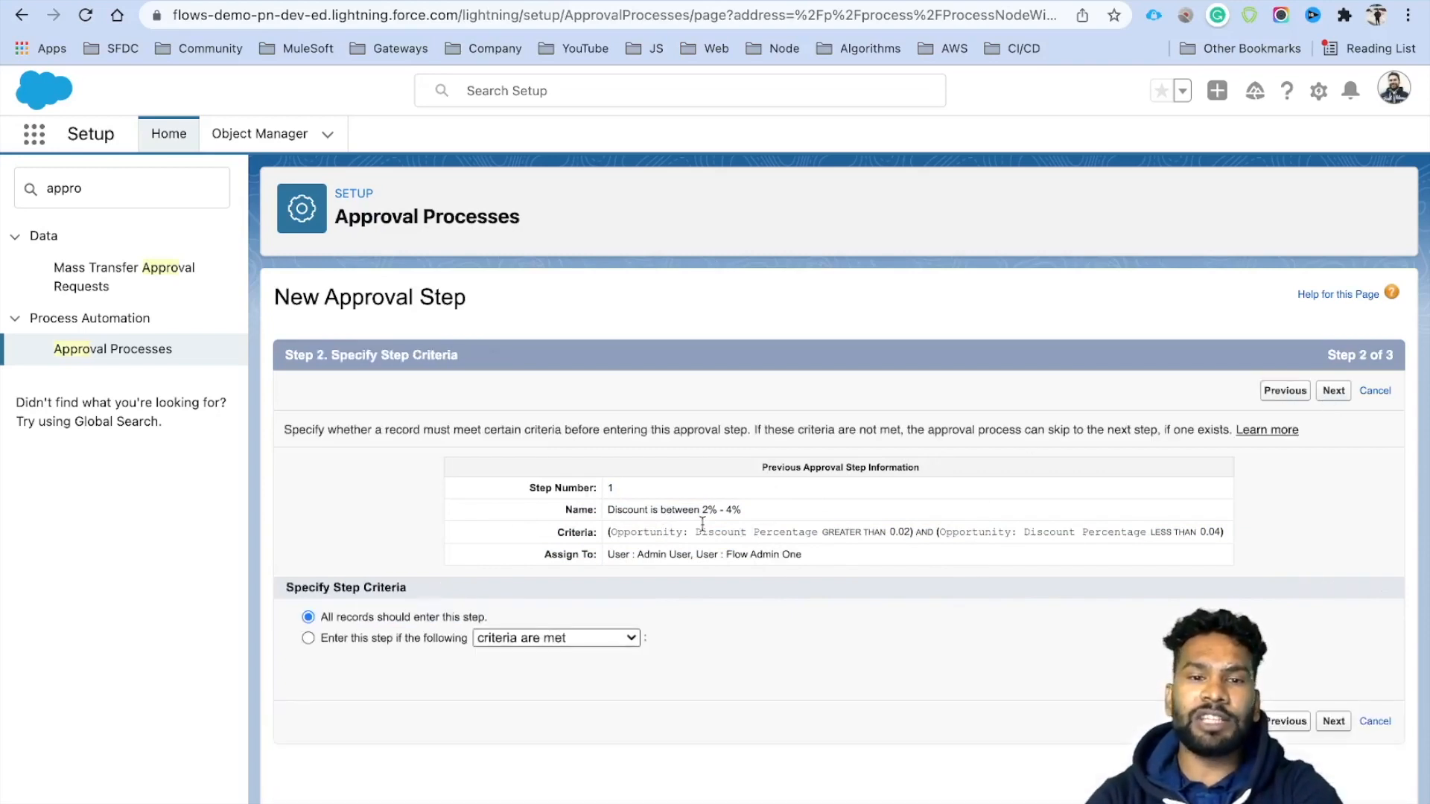
- Let records enter the step only if Opportunity: Discount Percentage is greater than 0.04, and continue to the approver selection
click(340, 641)
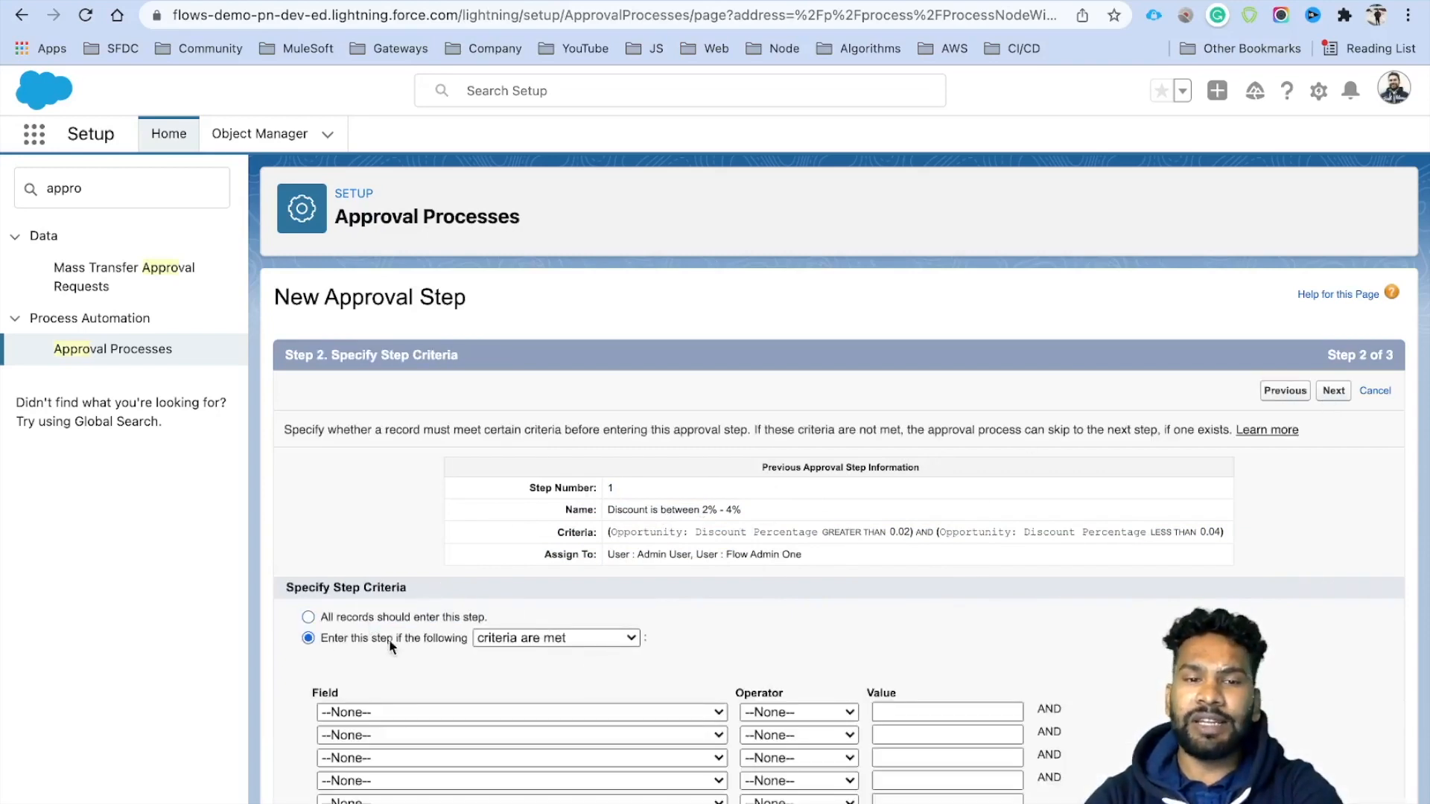
scroll(624, 676, down, 2)
click(429, 644)
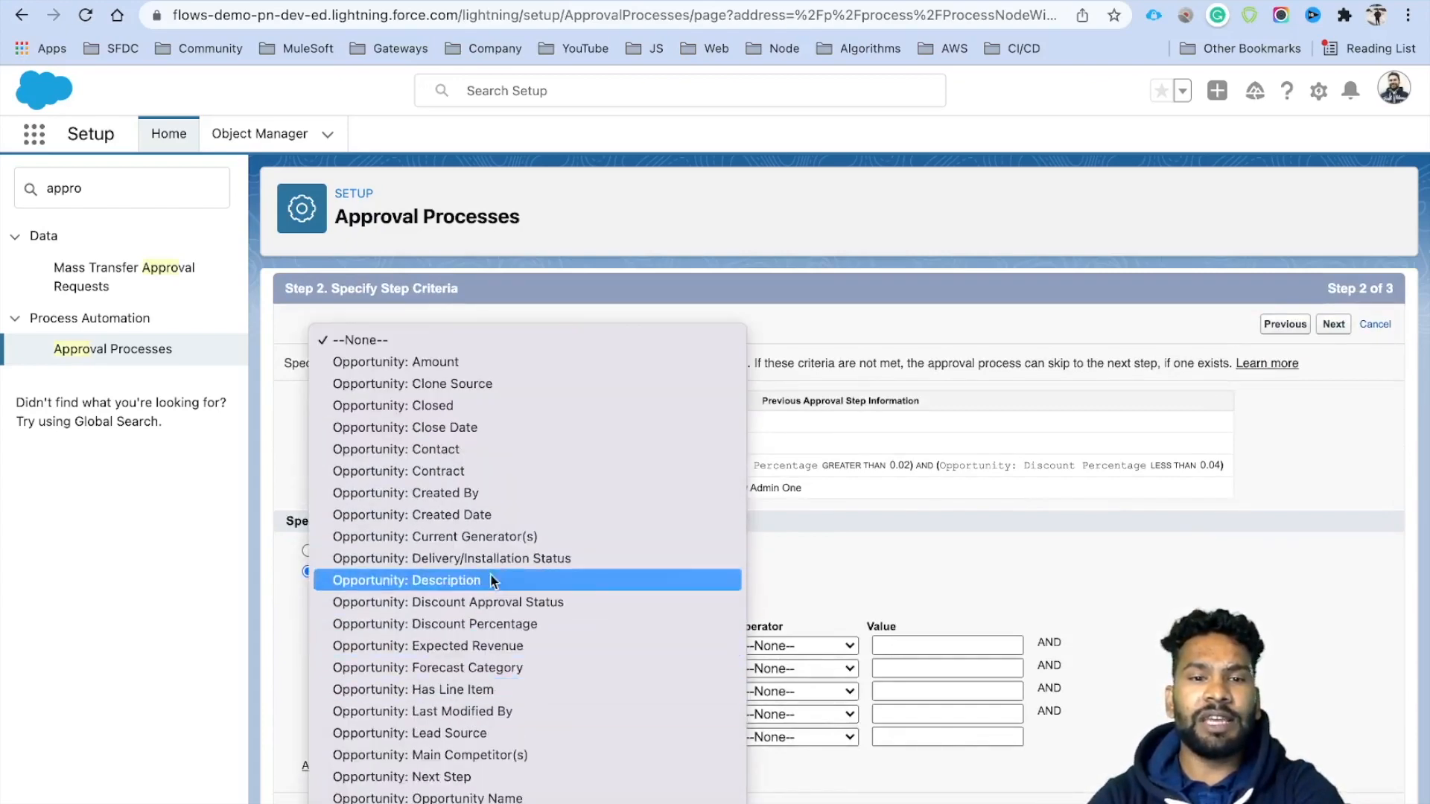
click(505, 621)
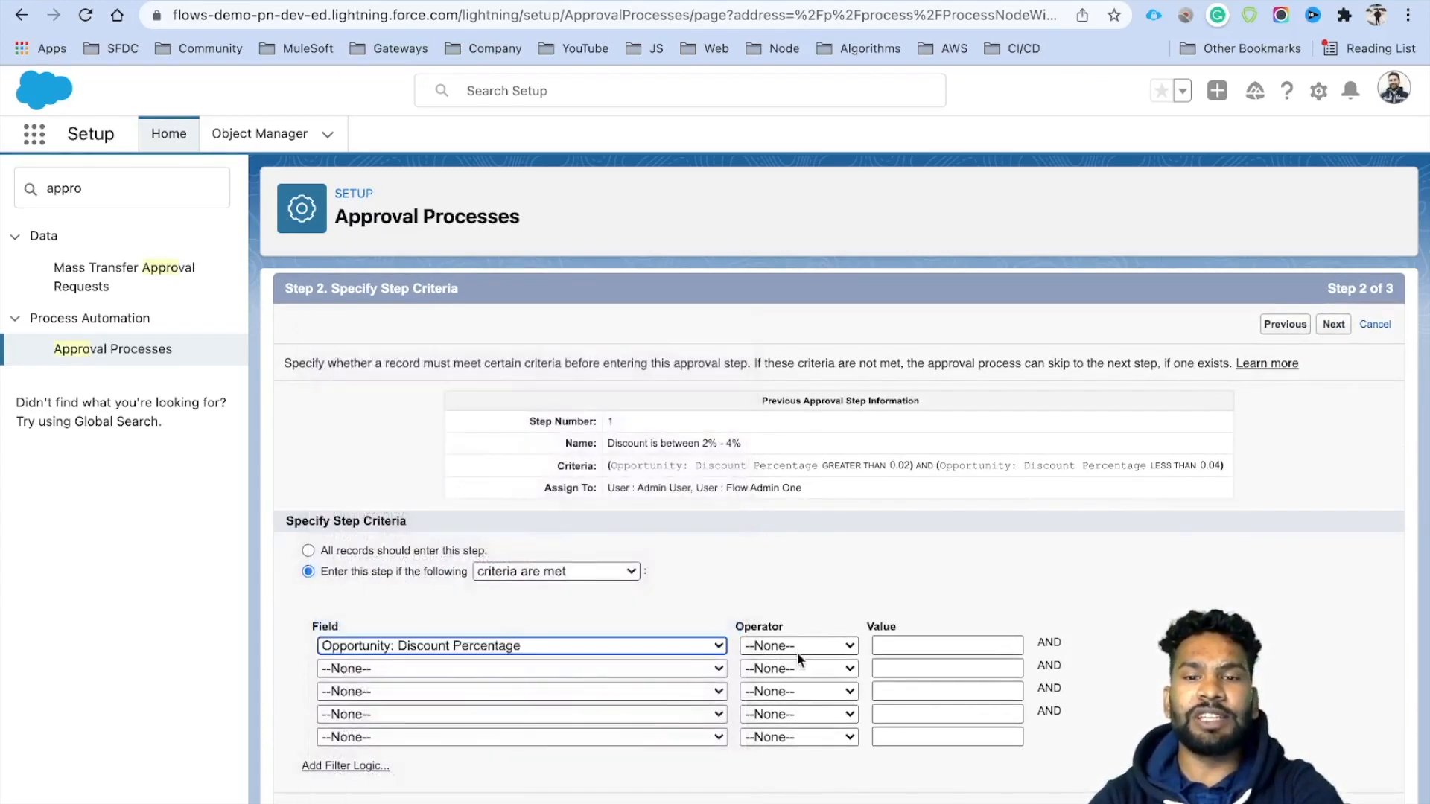
click(798, 646)
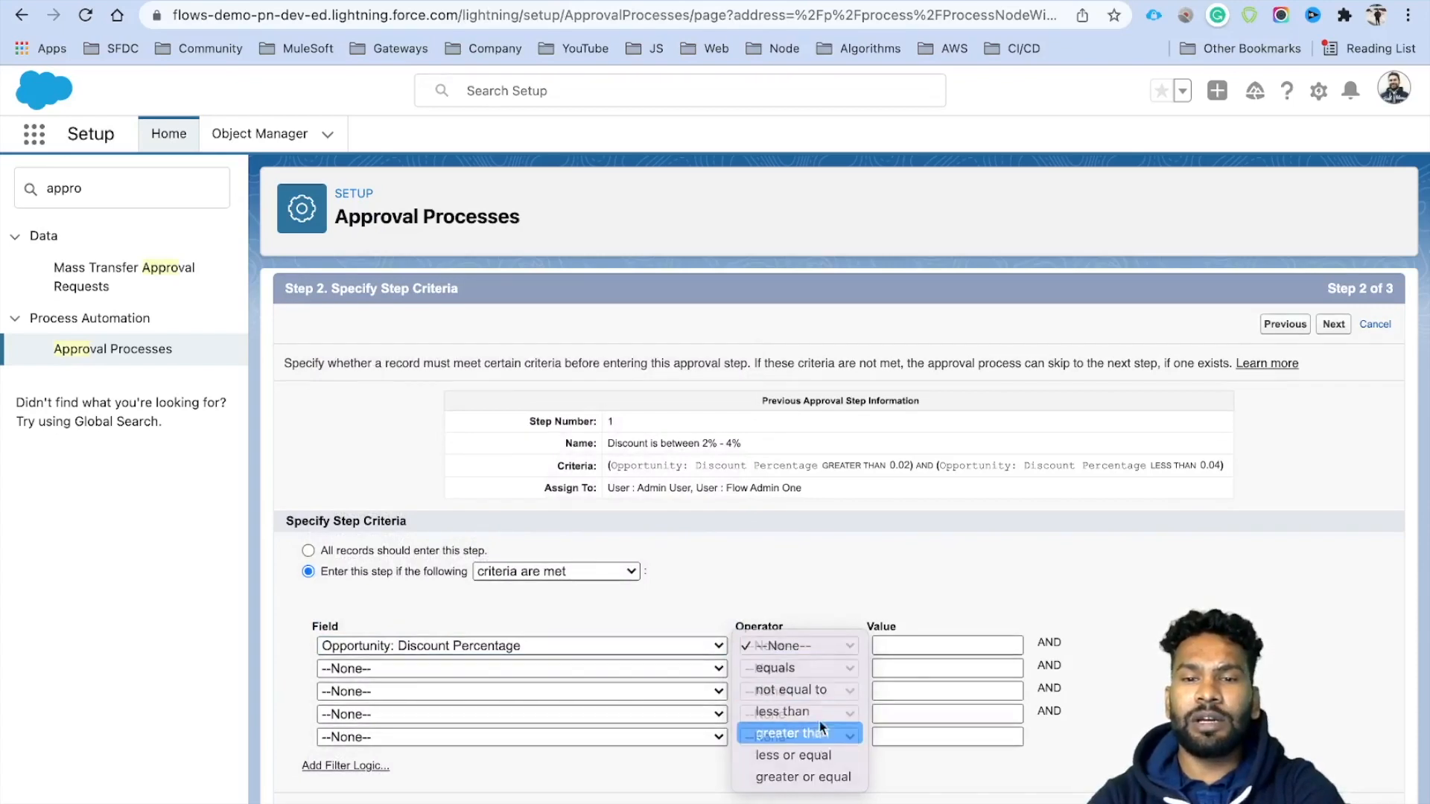
click(792, 732)
click(921, 647)
text(0.04)
click(1333, 324)
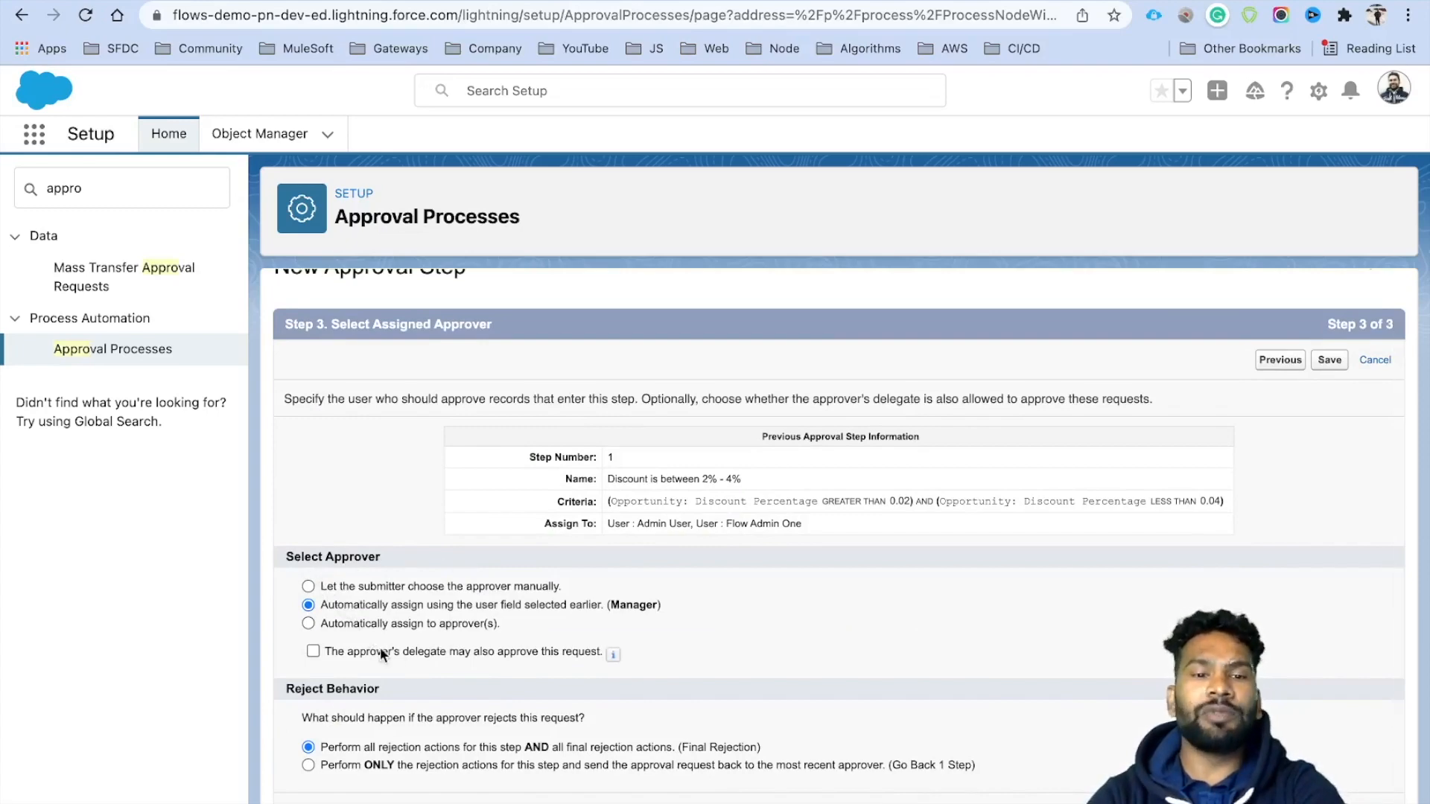
- Assign the second approval step automatically to the user Admin User
click(364, 624)
scroll(514, 674, down, 3)
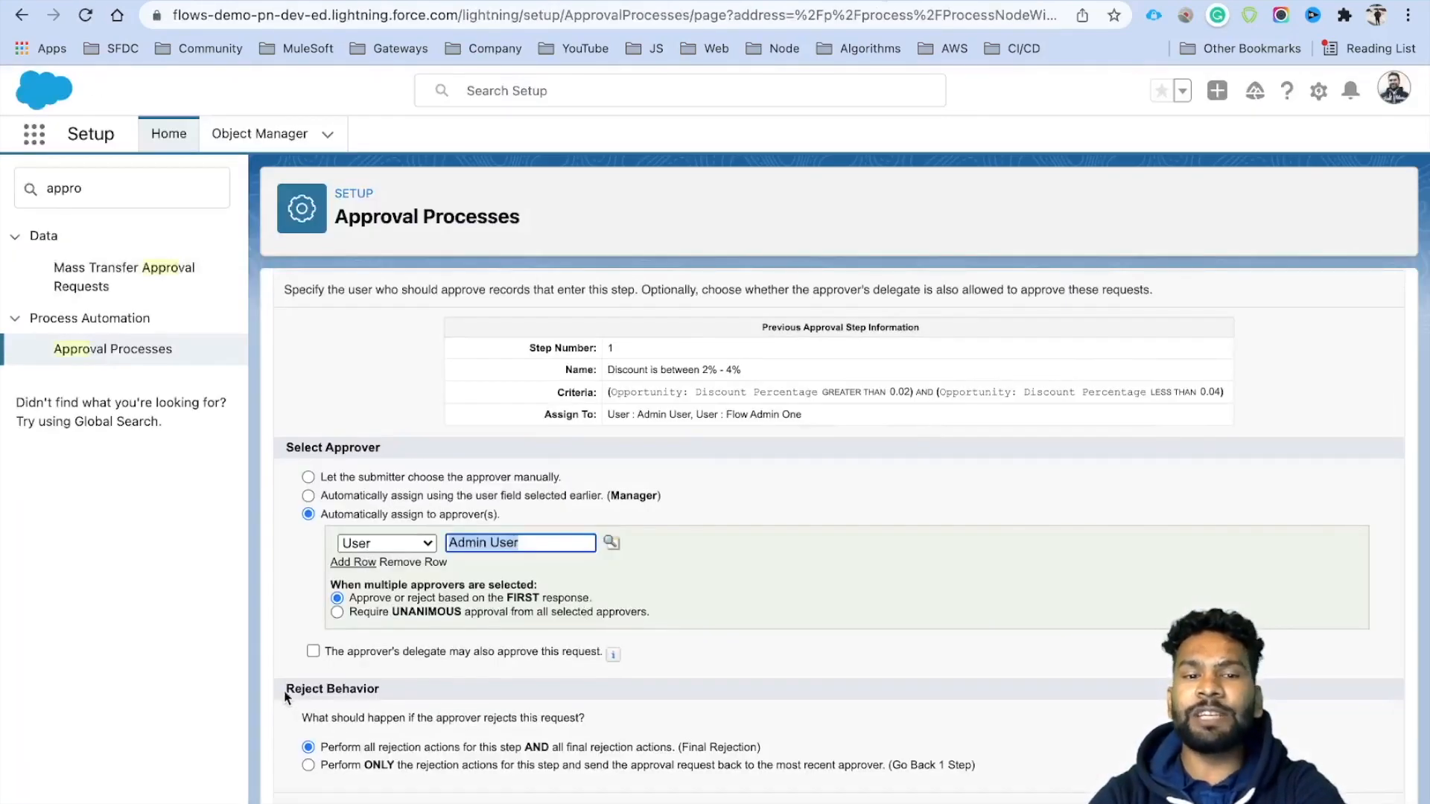
- Examine the Reject Behavior options for the second approval step alongside its approver settings
scroll(475, 681, up, 4)
scroll(475, 682, down, 1)
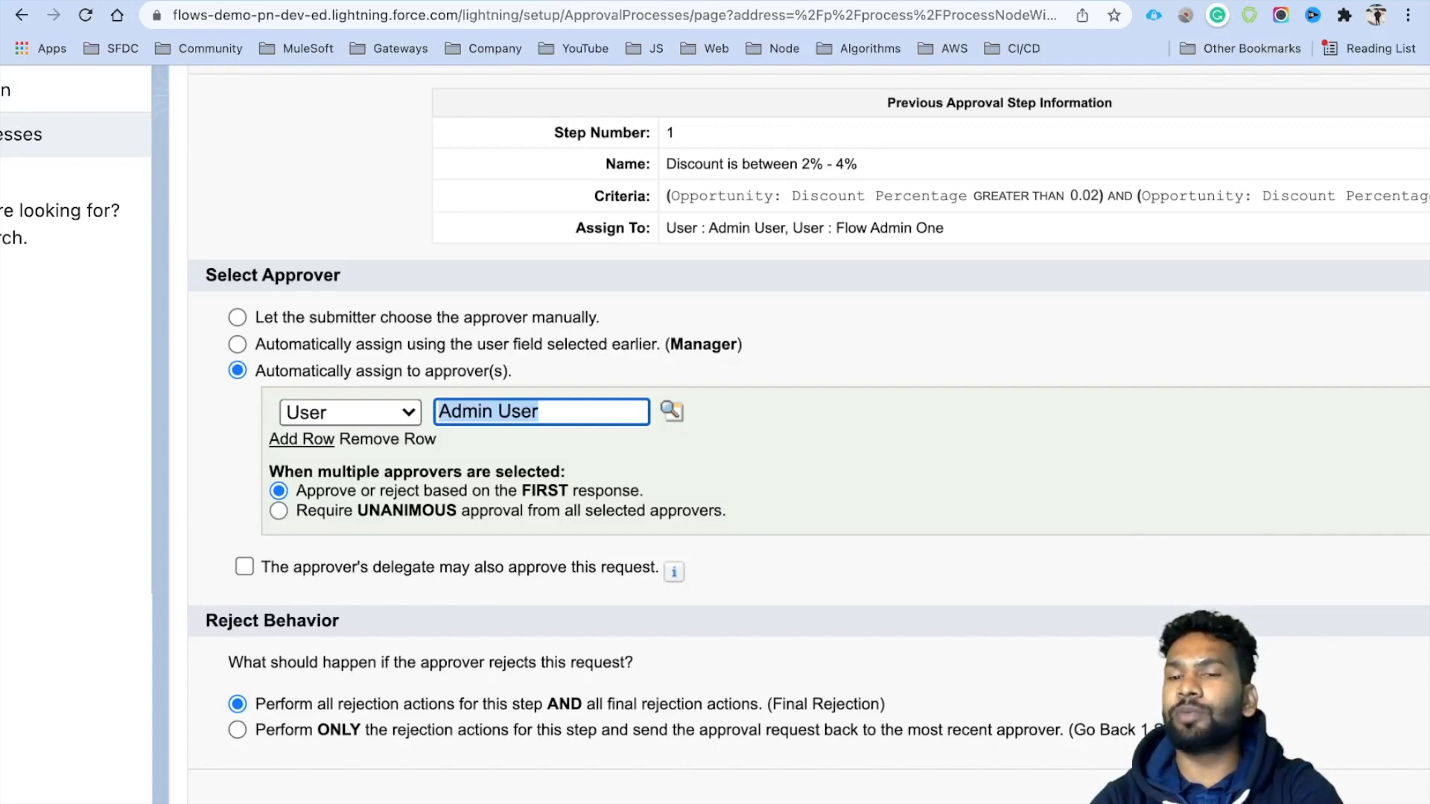
scroll(1114, 736, right, 1)
scroll(1042, 744, right, 5)
scroll(1026, 751, left, 6)
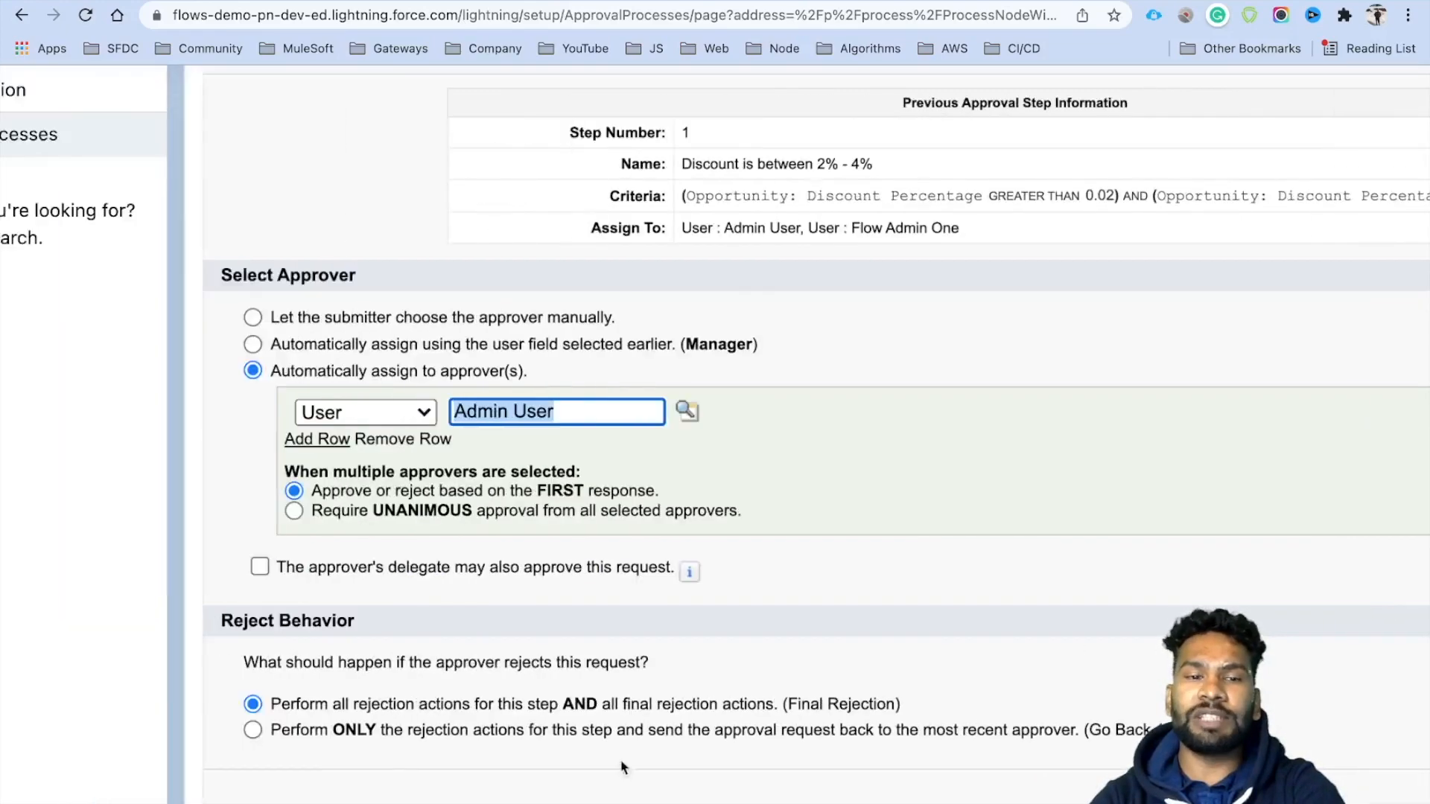
scroll(479, 753, up, 1)
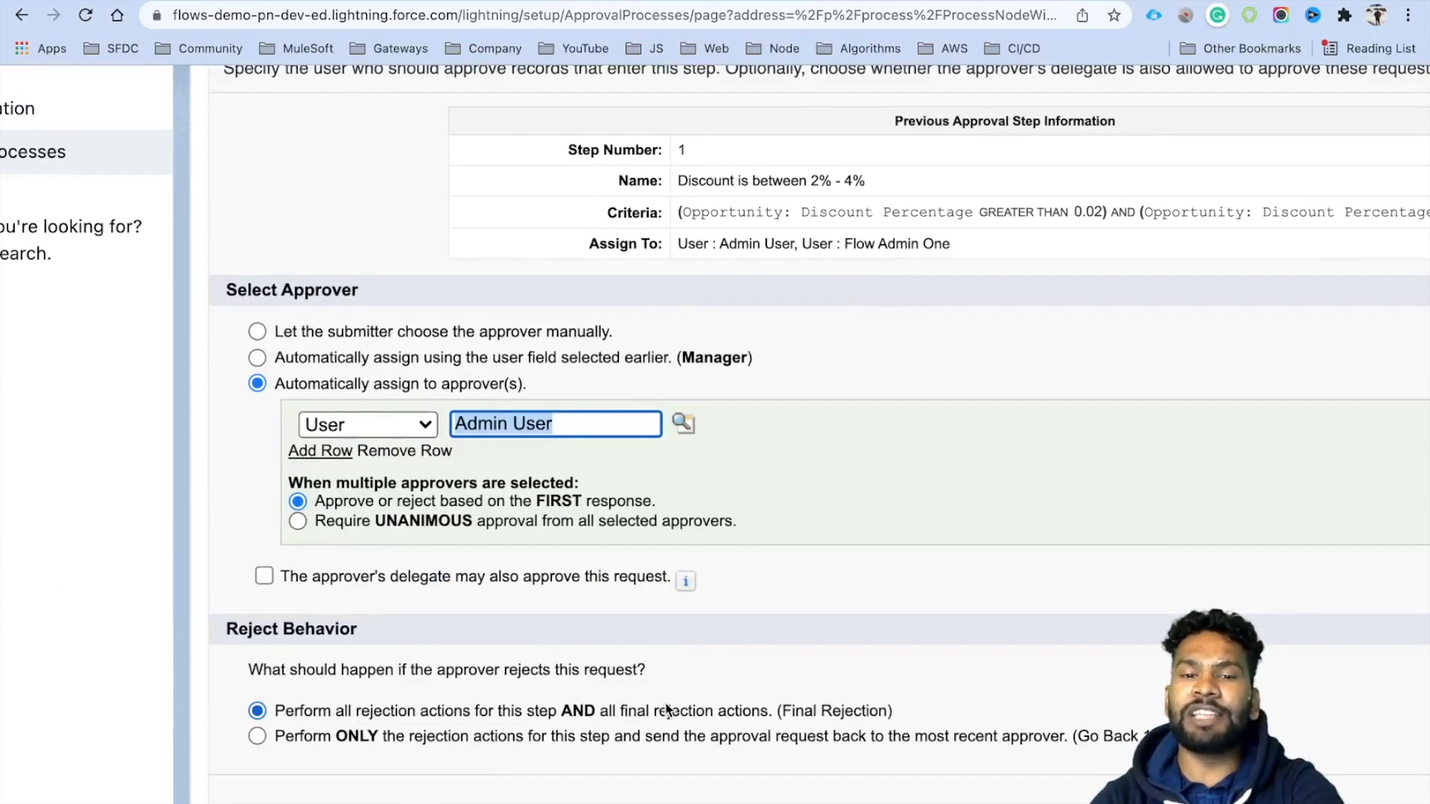
scroll(847, 597, down, 5)
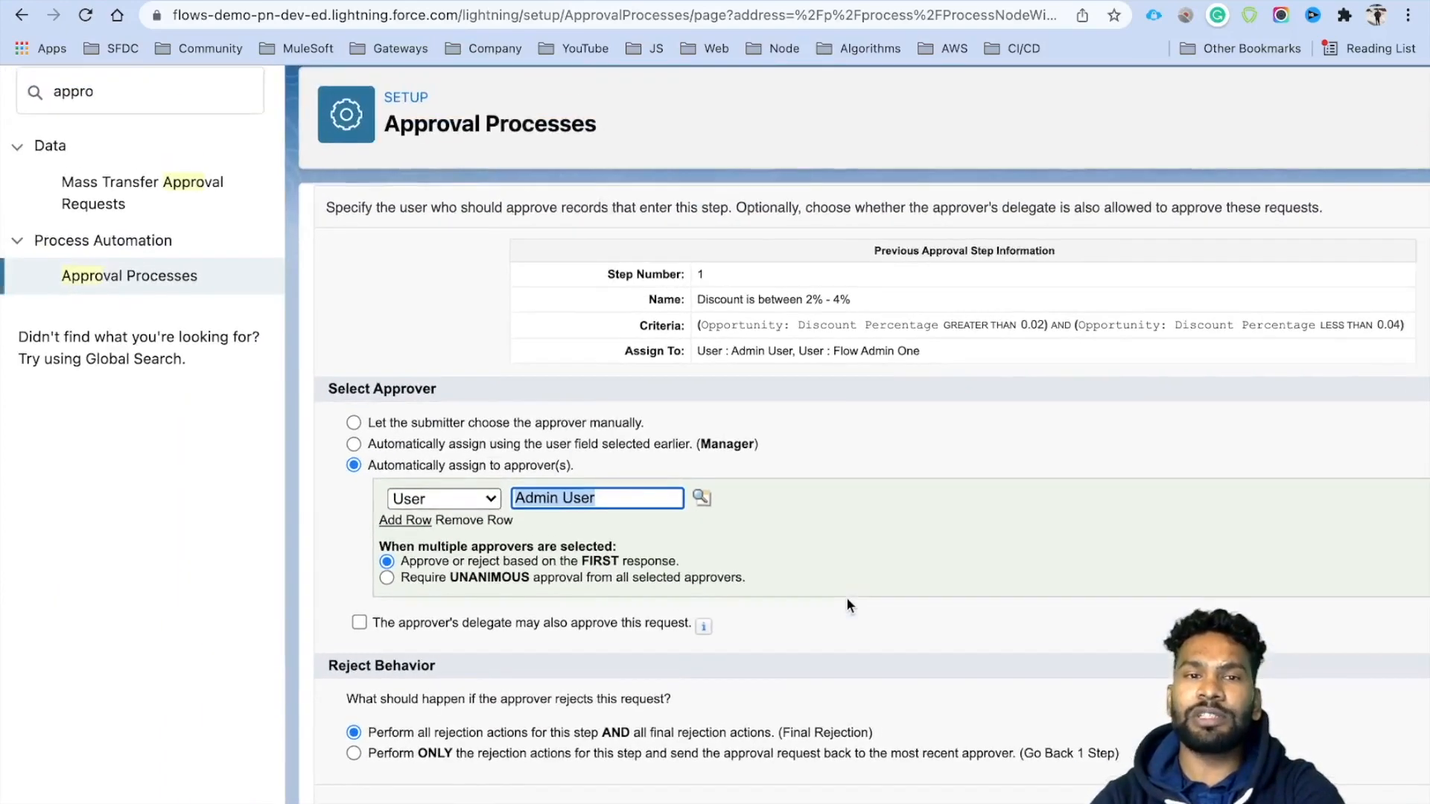
scroll(847, 599, right, 2)
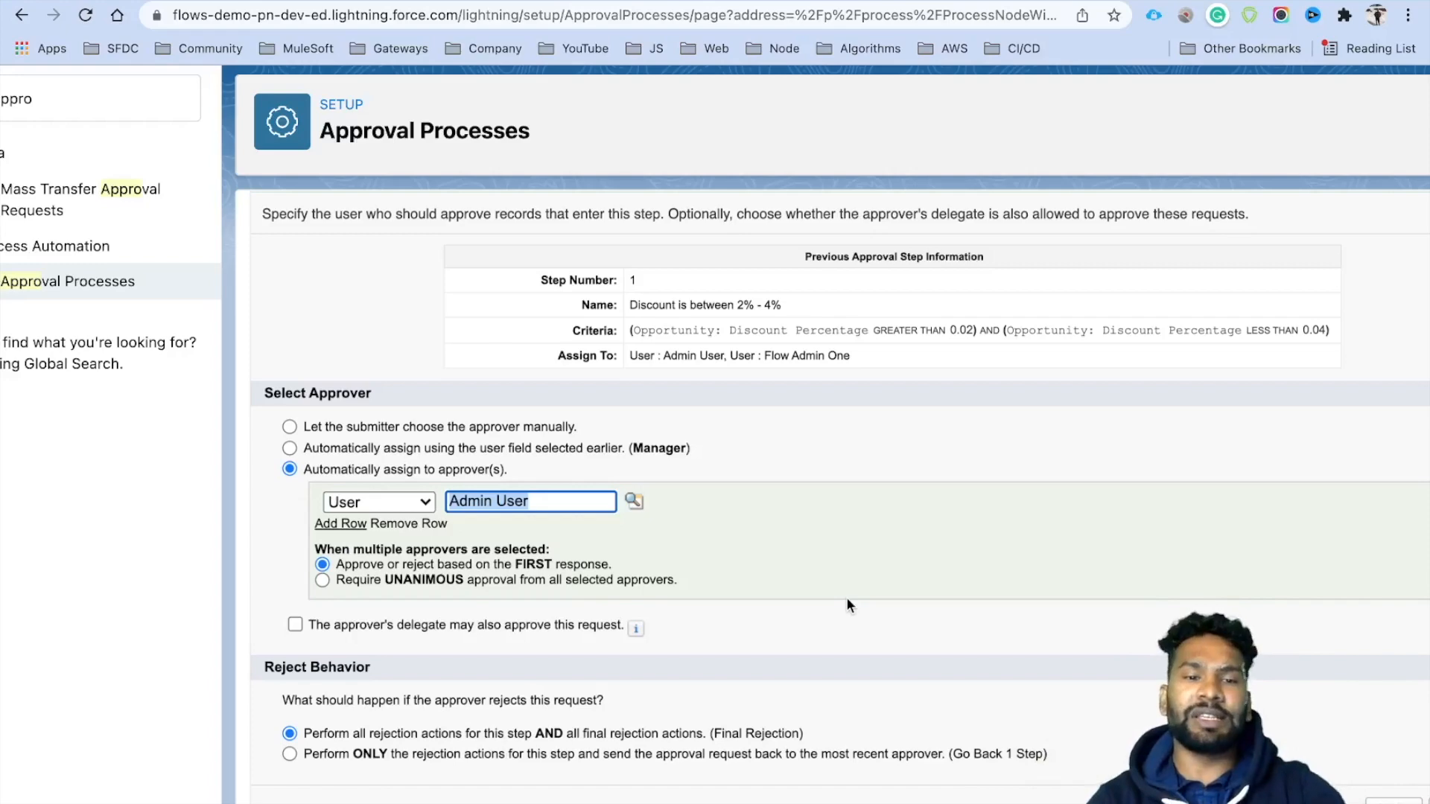
scroll(985, 653, right, 1)
- Save the second step with Final Rejection behavior and return to the process detail page, leaving step actions for another time
click(1382, 801)
click(351, 408)
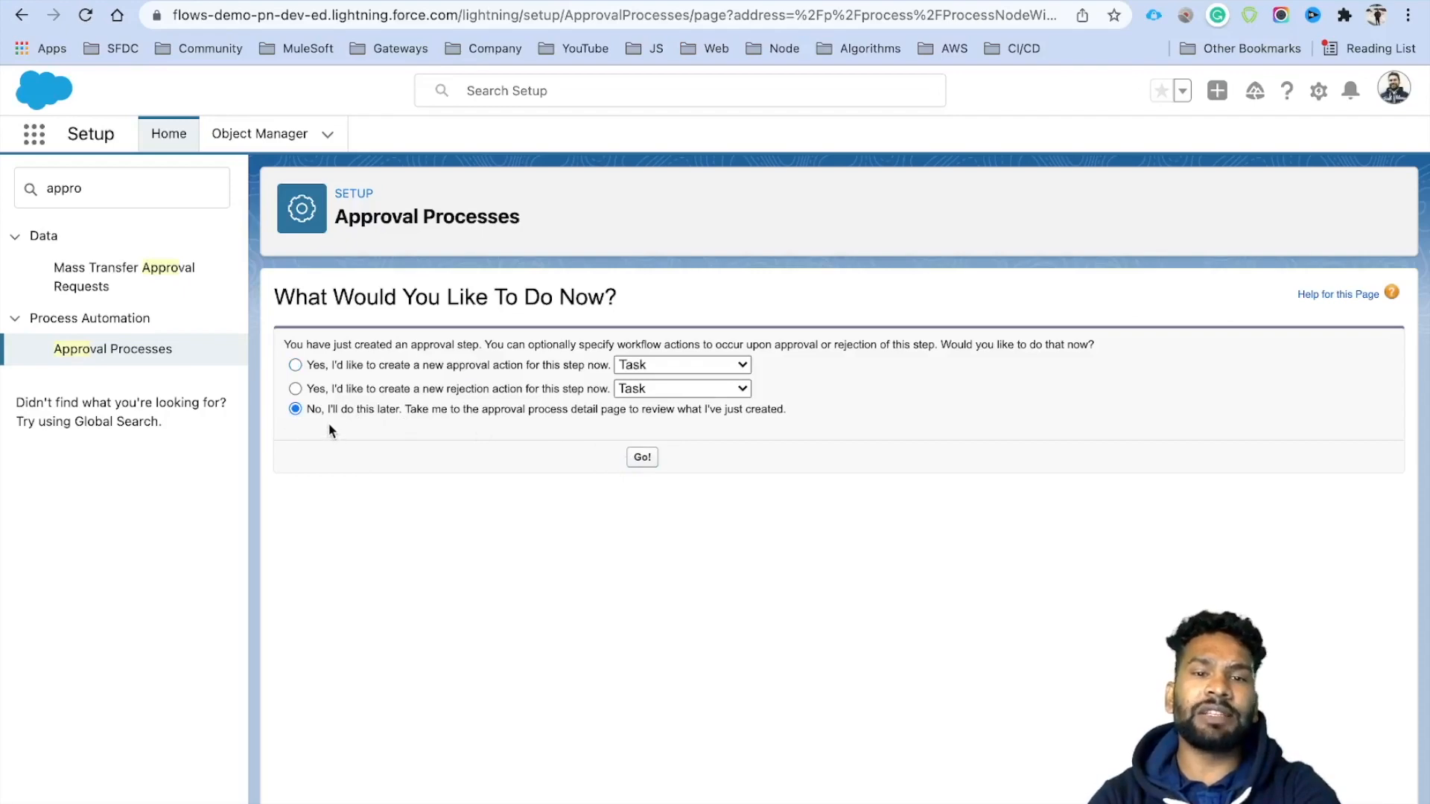
scroll(635, 564, down, 5)
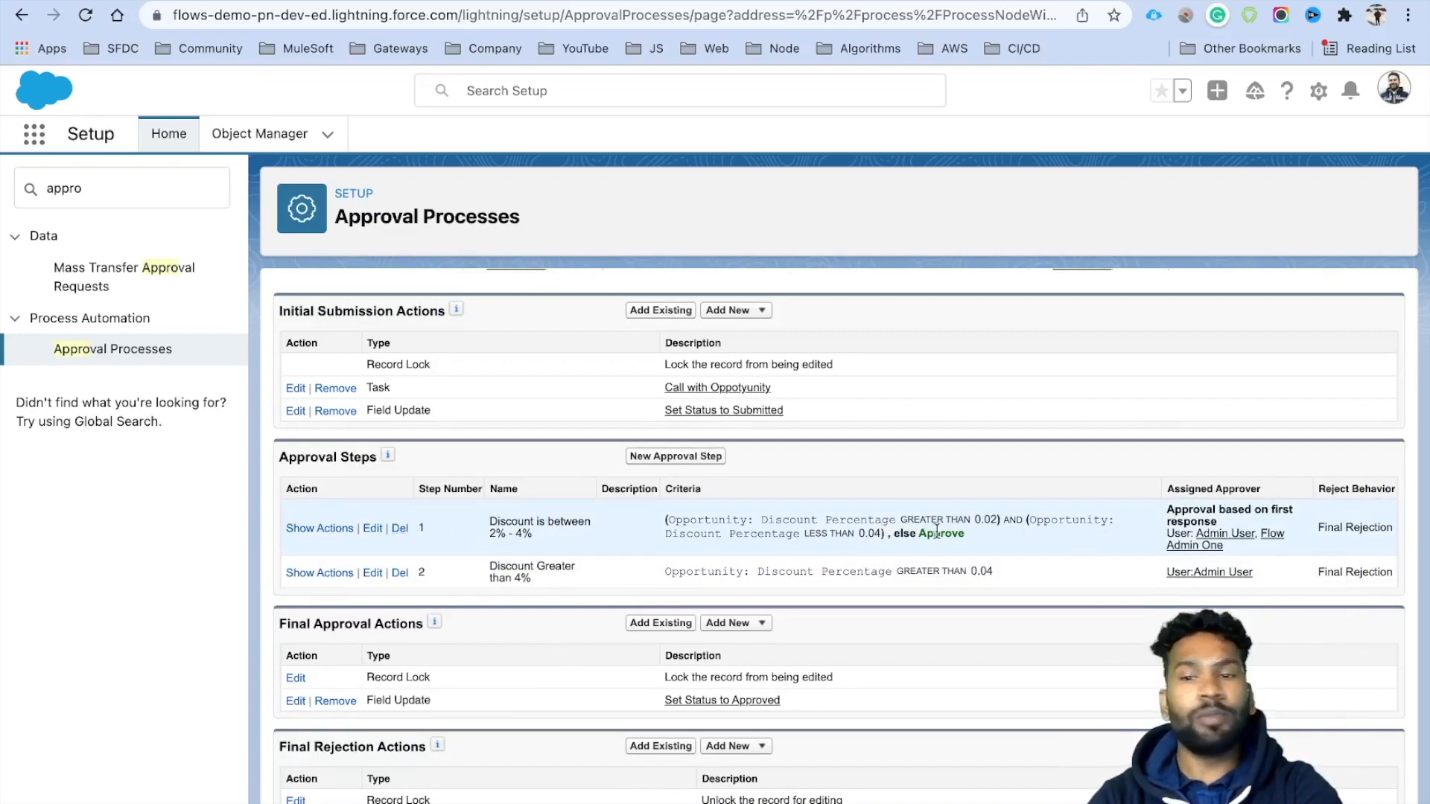
- Edit the "Discount is between 2% - 4%" step so unmatched records go to the next step, and save it
drag(663, 519, 883, 531)
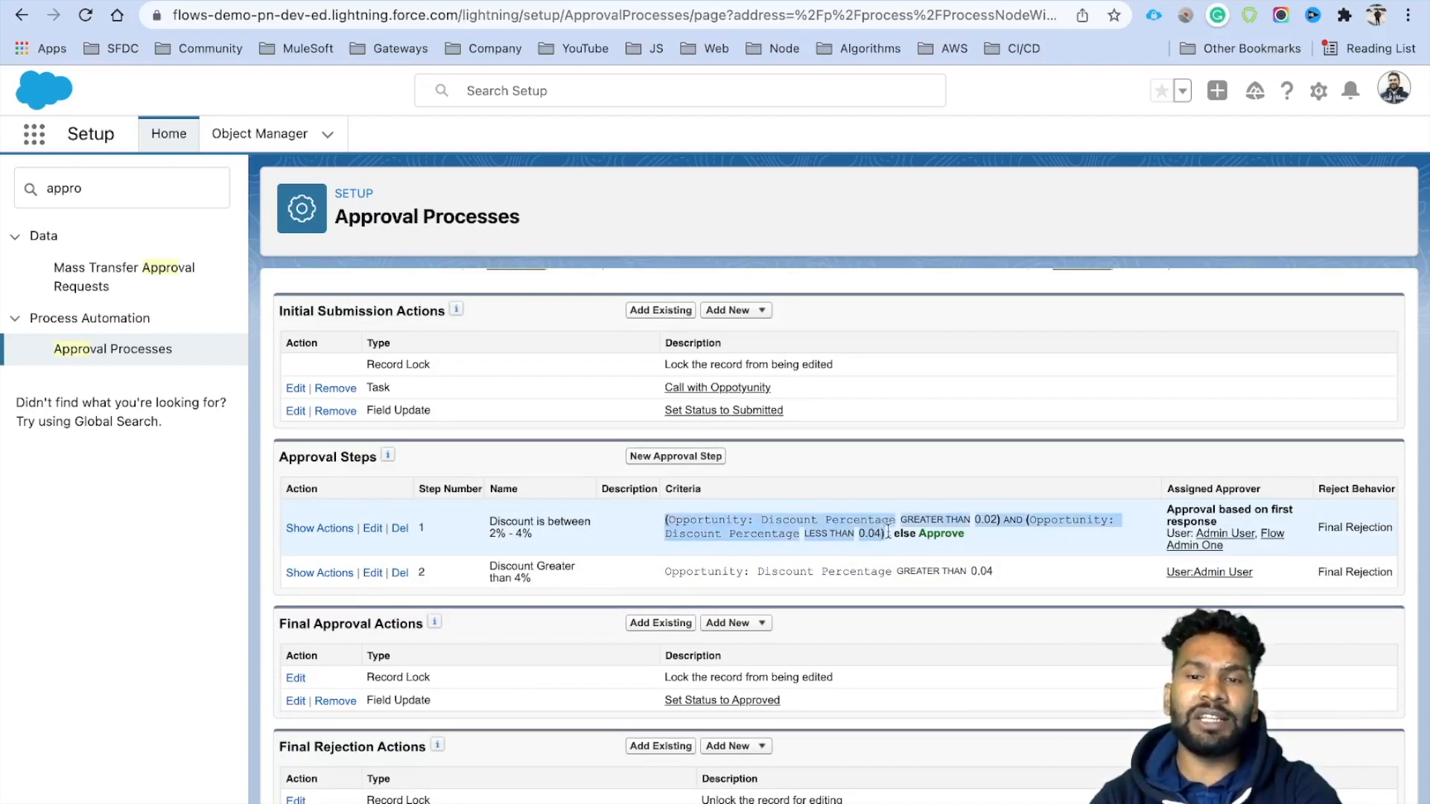
double_click(932, 536)
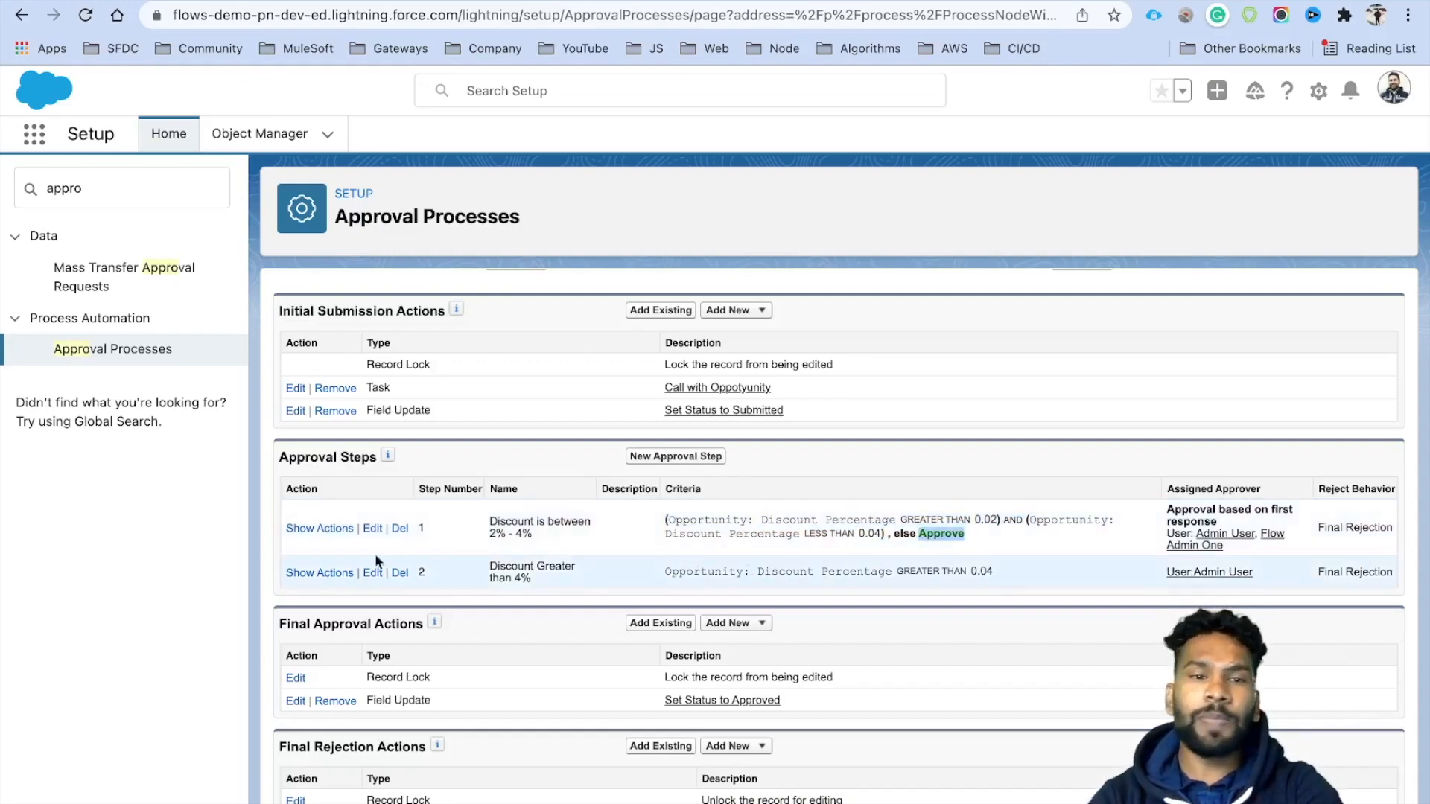
click(373, 528)
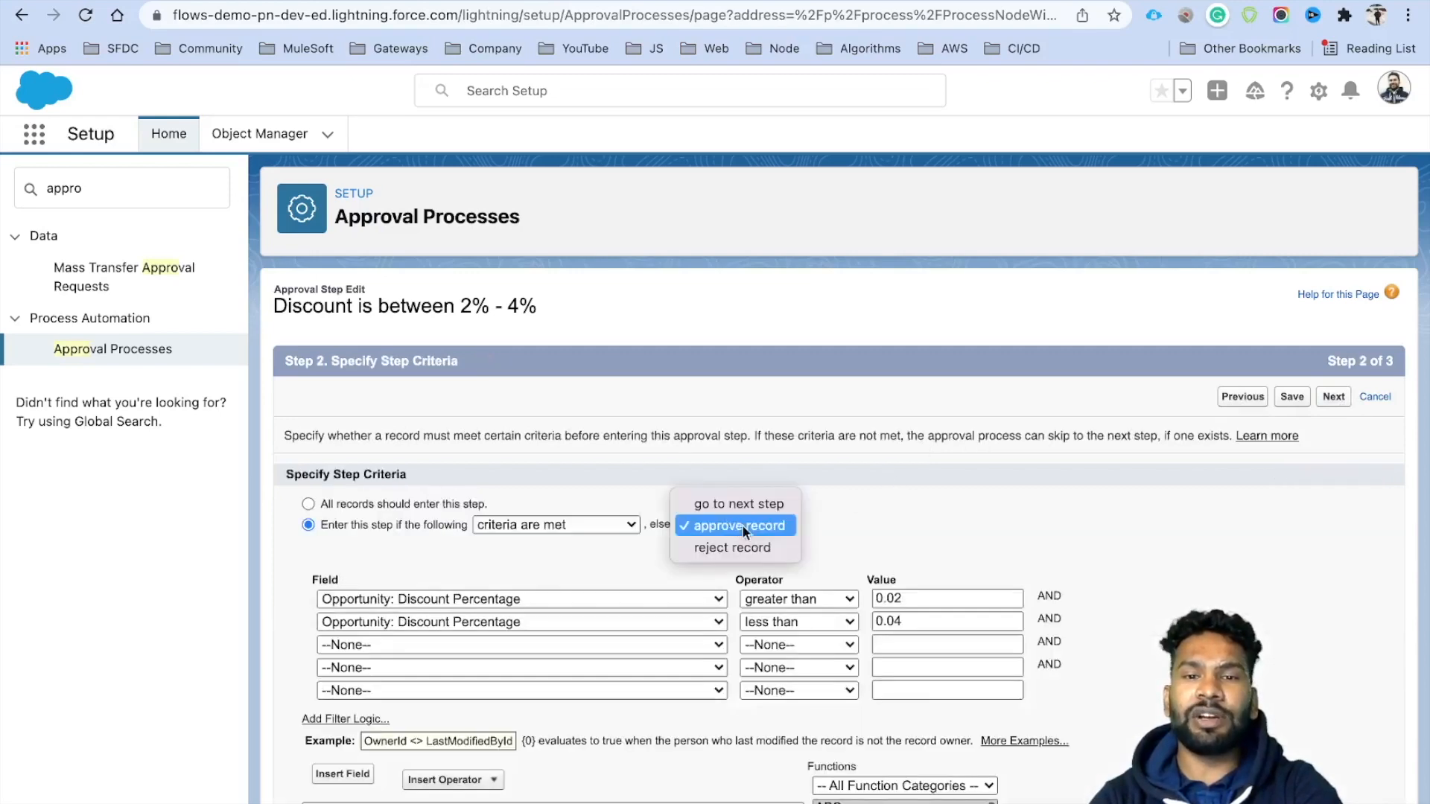
click(738, 504)
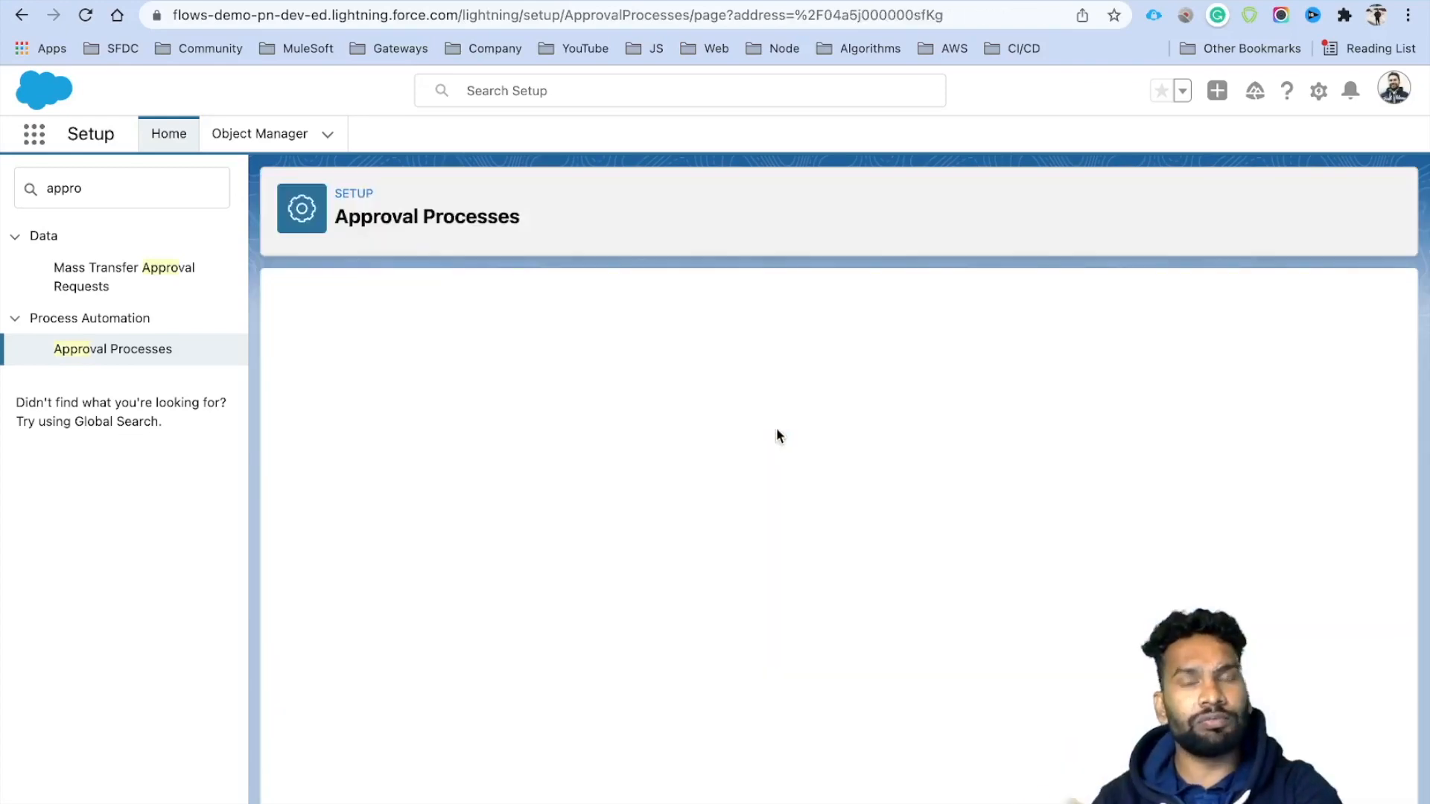
scroll(782, 551, down, 3)
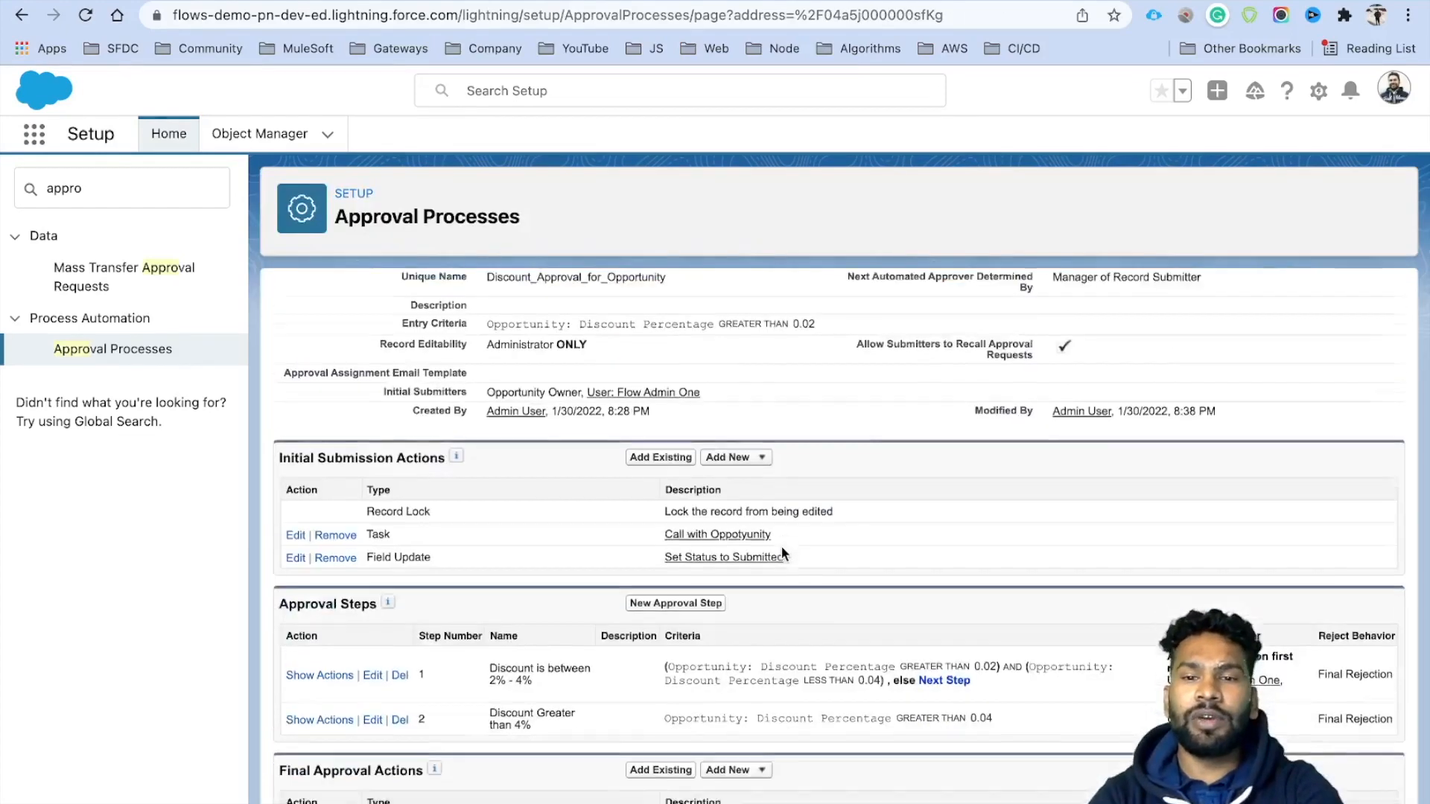
- Review the criteria and approver settings of the "Discount Greater than 4%" step, leaving the edit without saving
drag(919, 624, 971, 627)
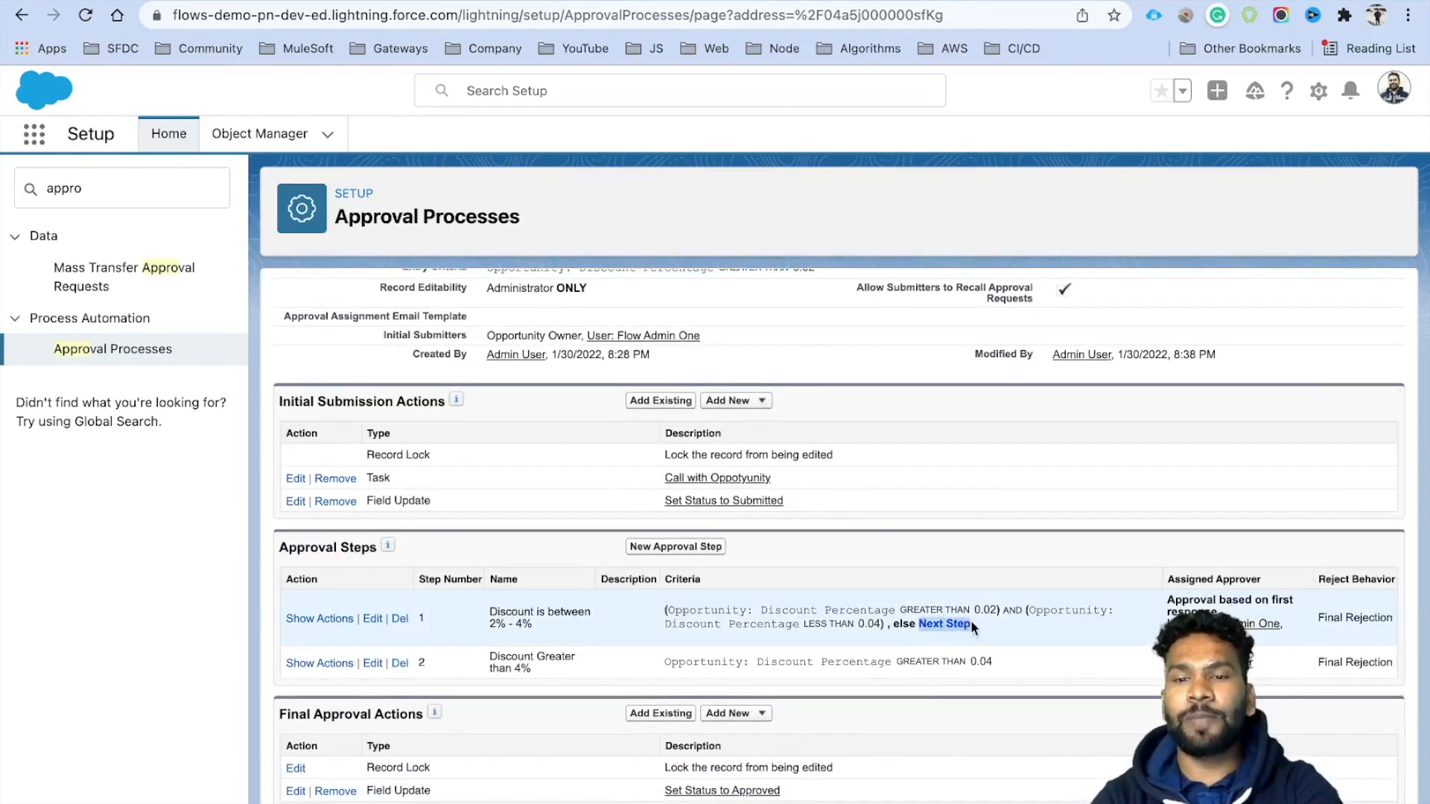
click(372, 664)
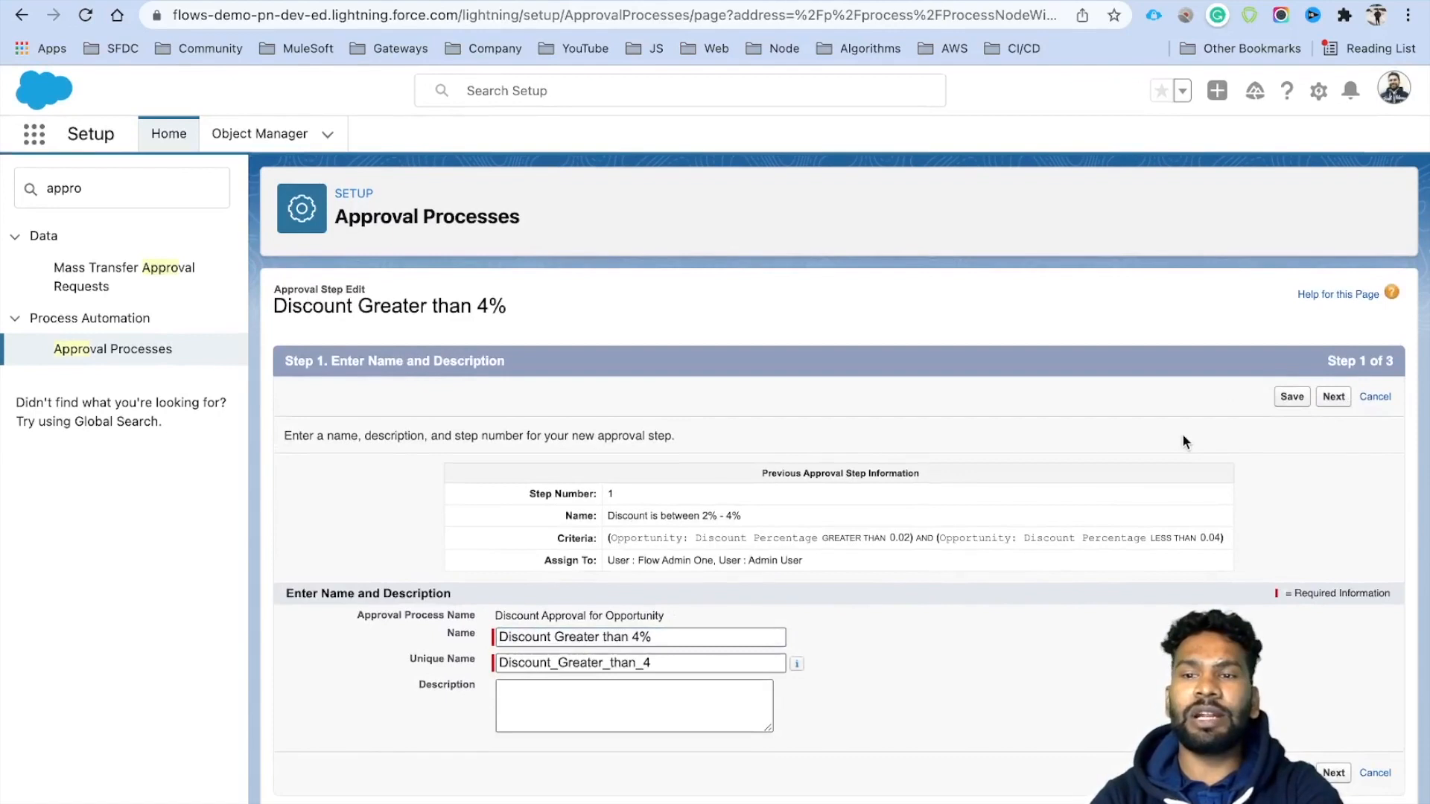
click(1333, 396)
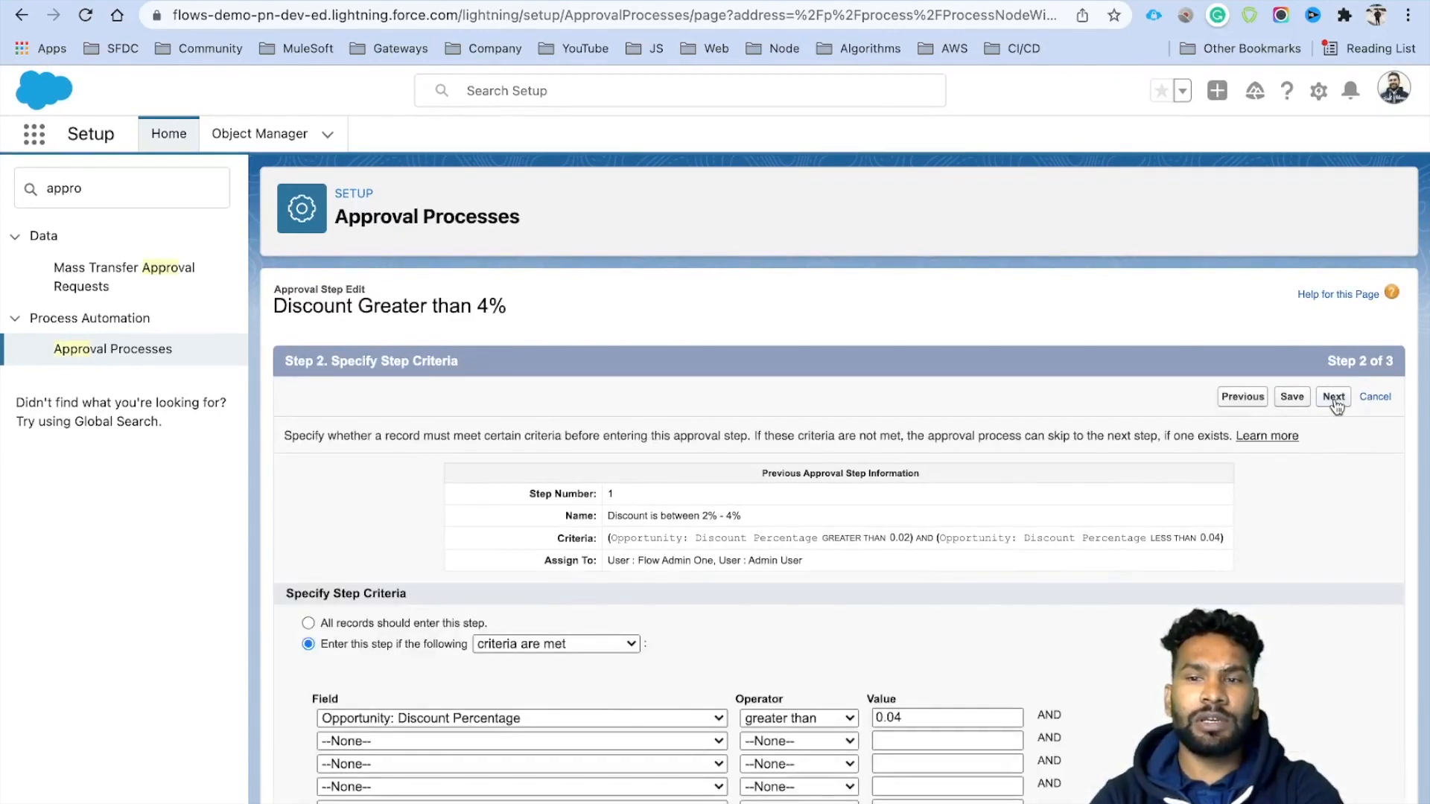
click(1333, 397)
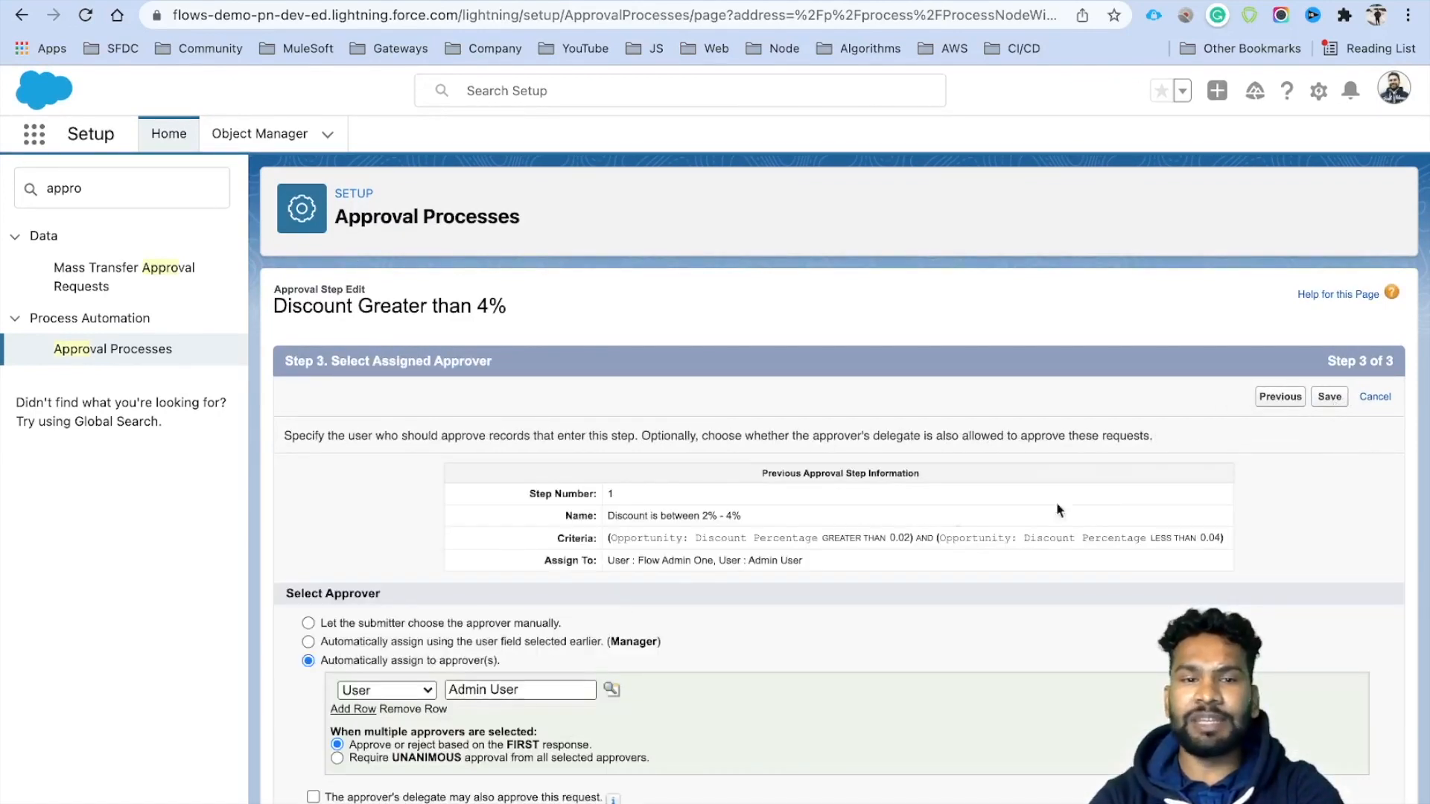
click(1374, 396)
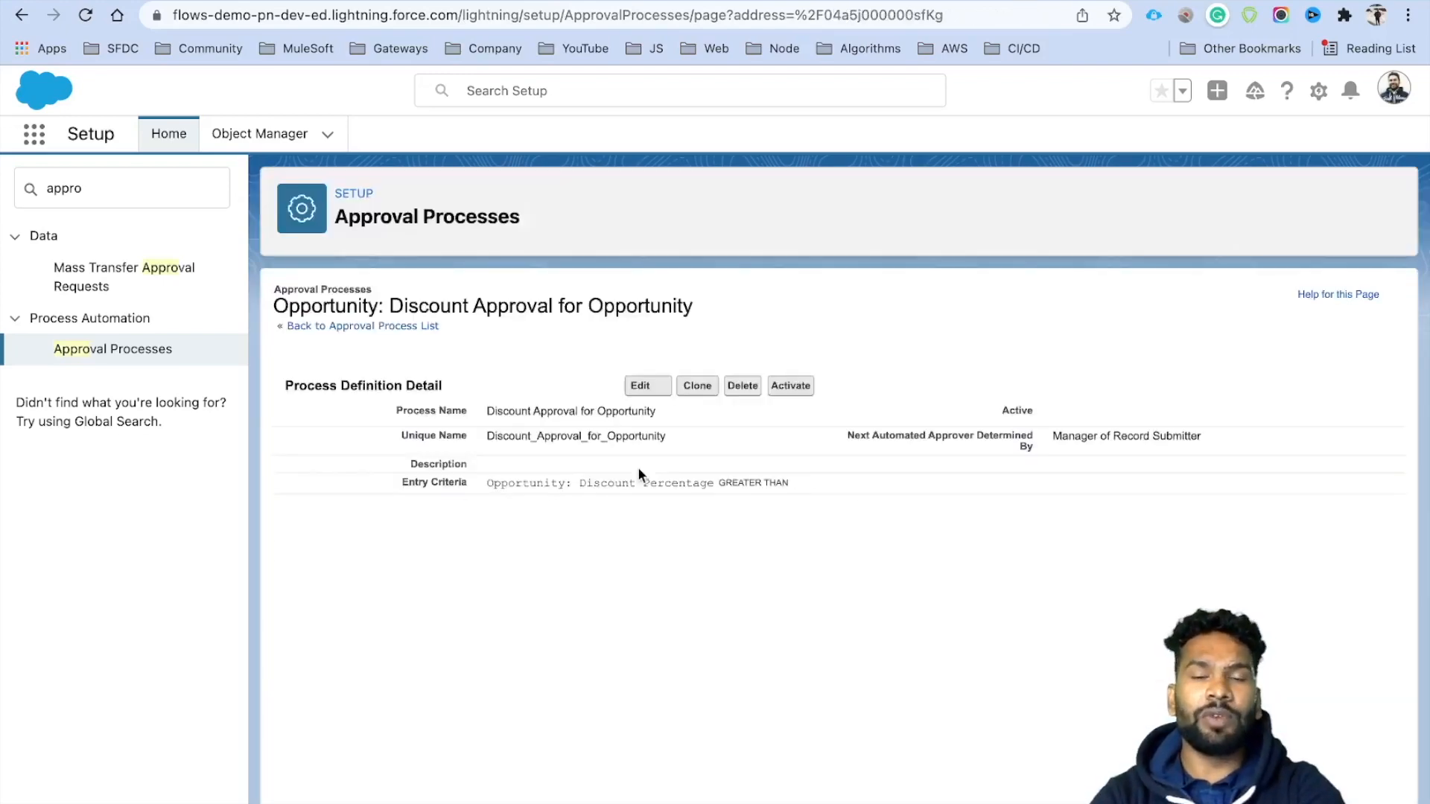
- Start a new approval step named "Discount is less than 2%" as step 3 and continue to its criteria
scroll(625, 476, down, 10)
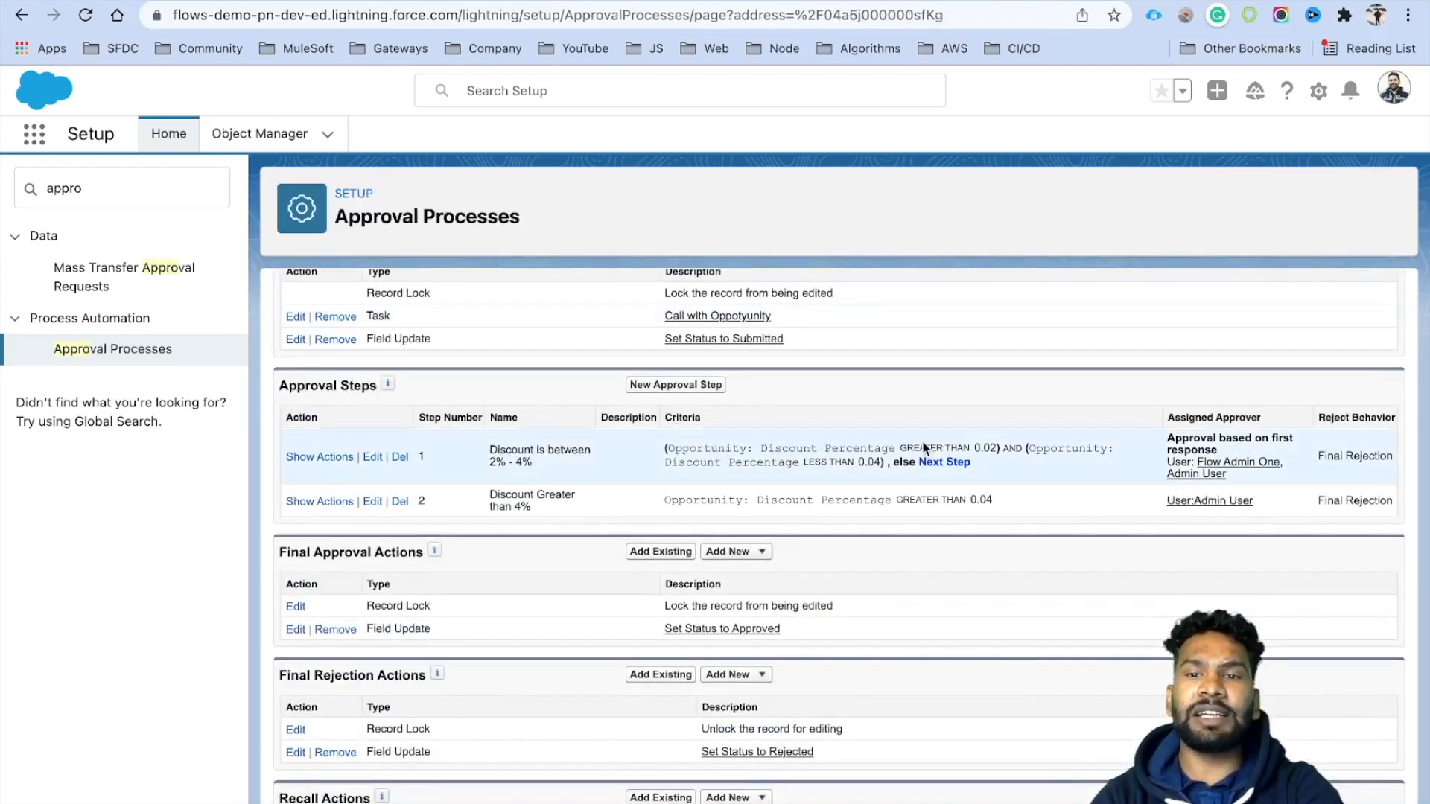
click(668, 385)
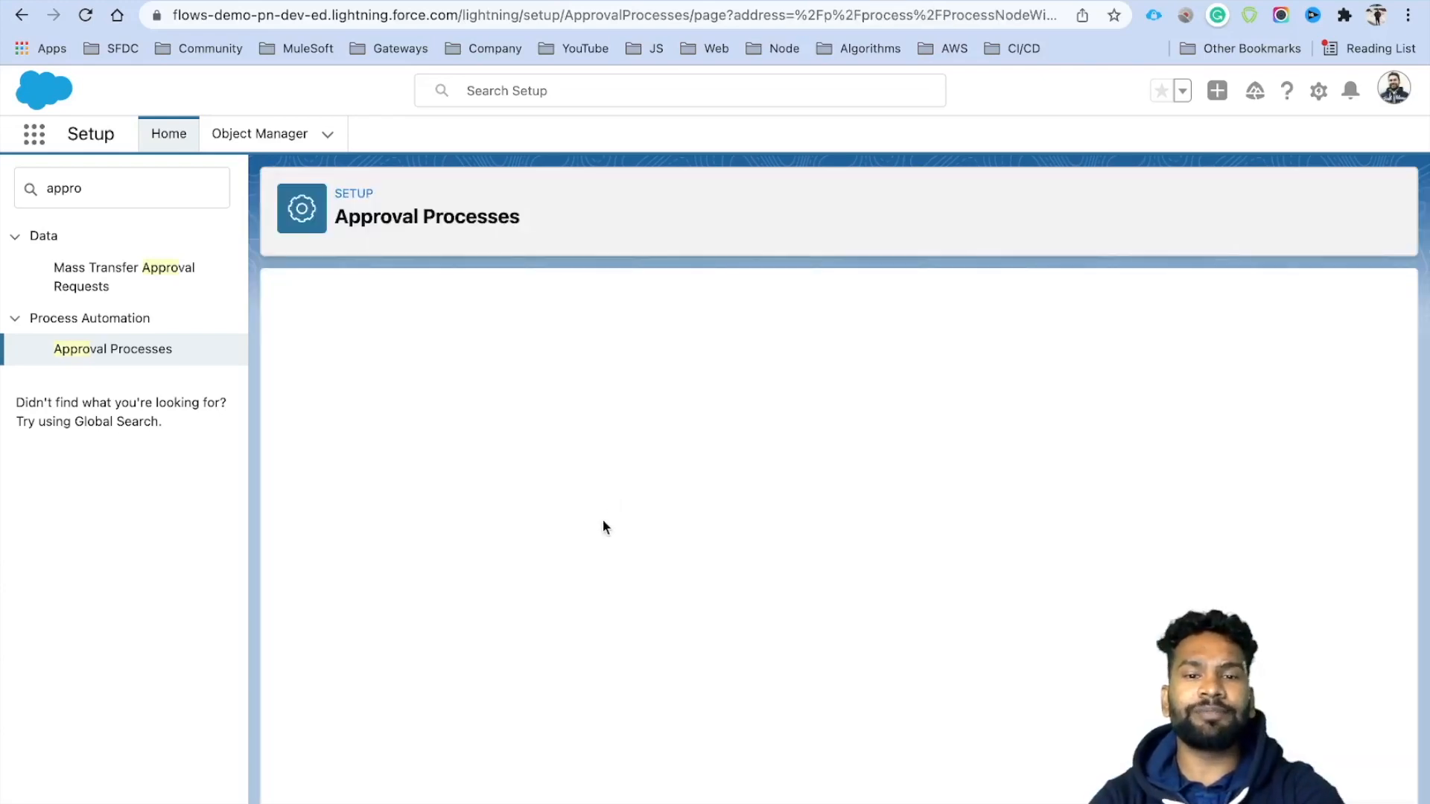
click(553, 633)
text(Dis)
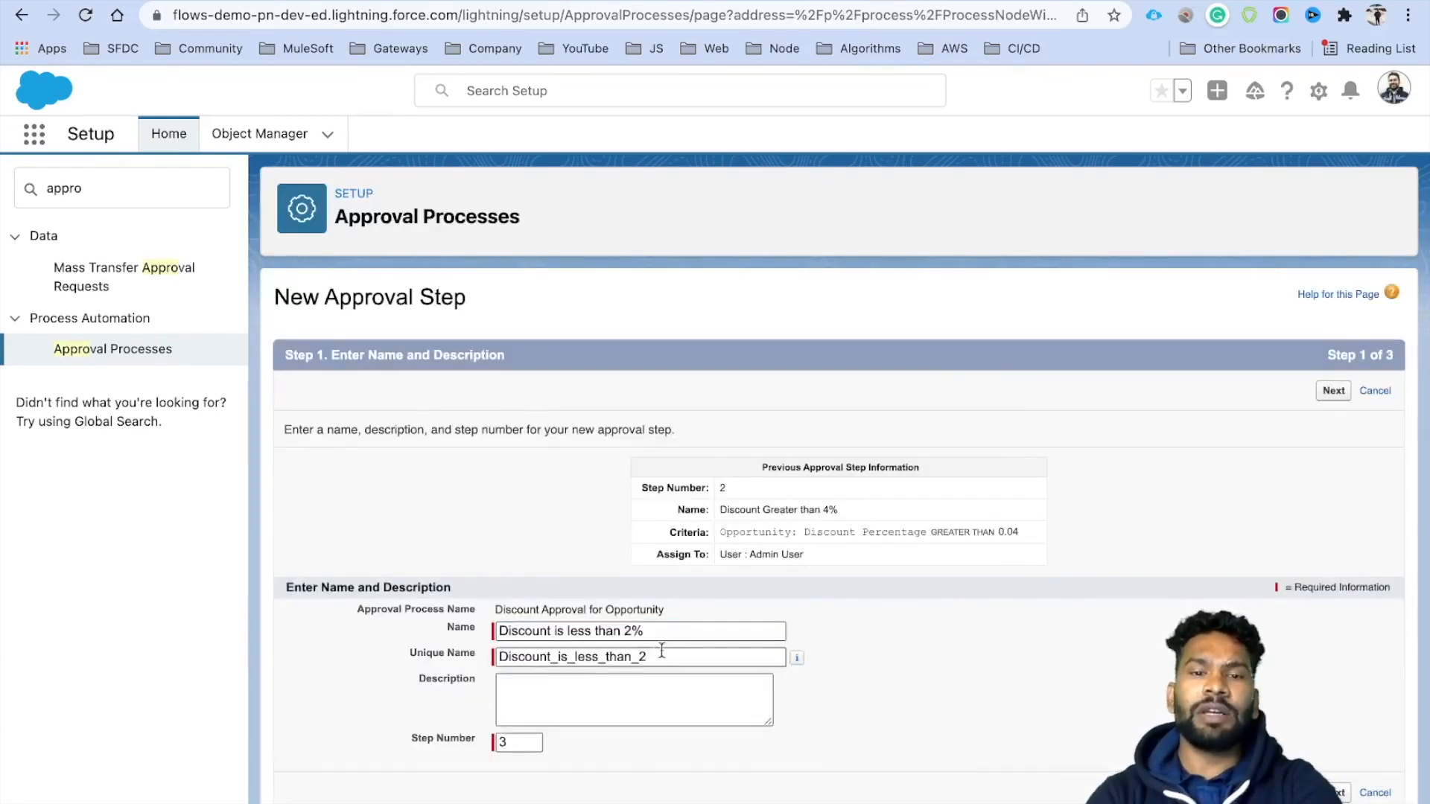
click(667, 633)
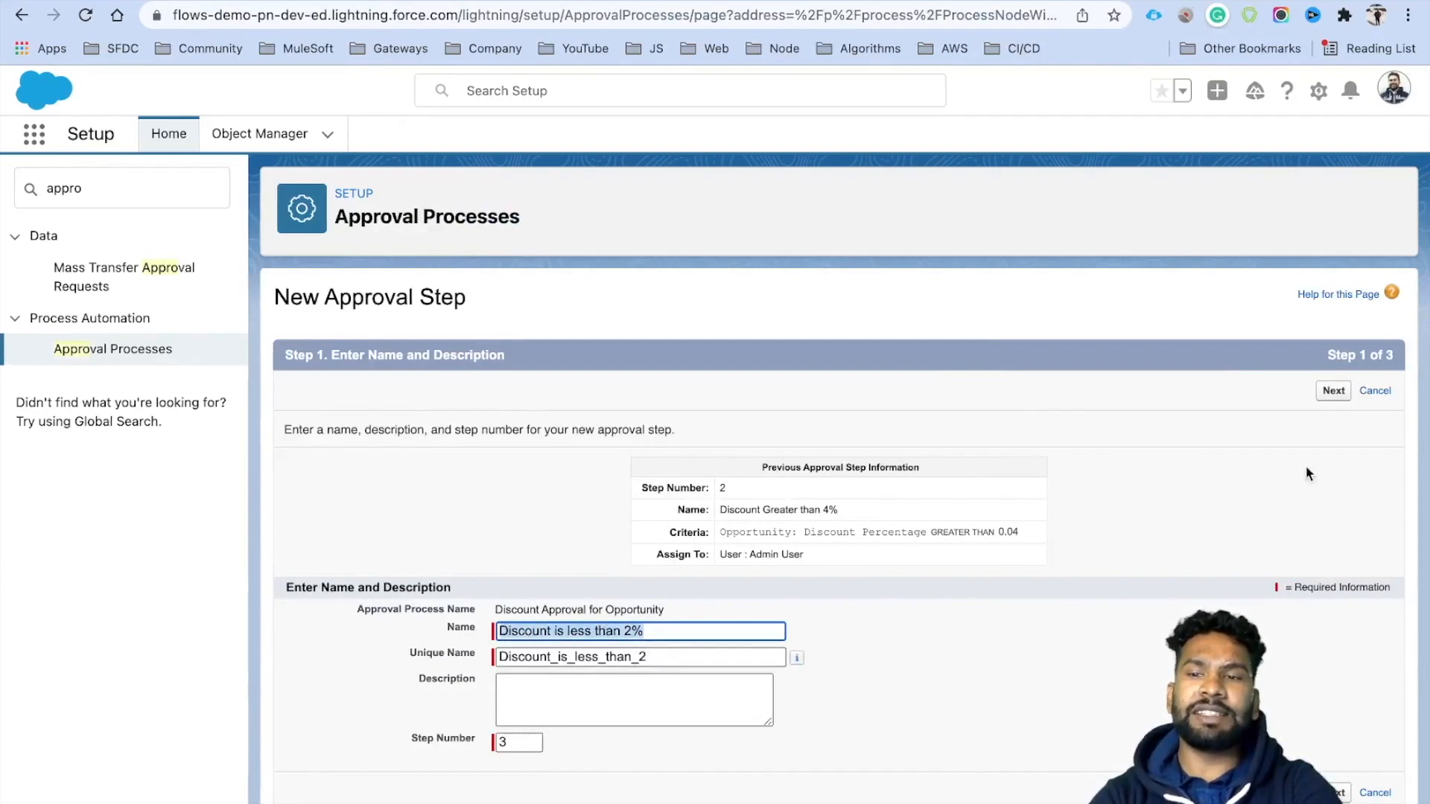
click(1333, 391)
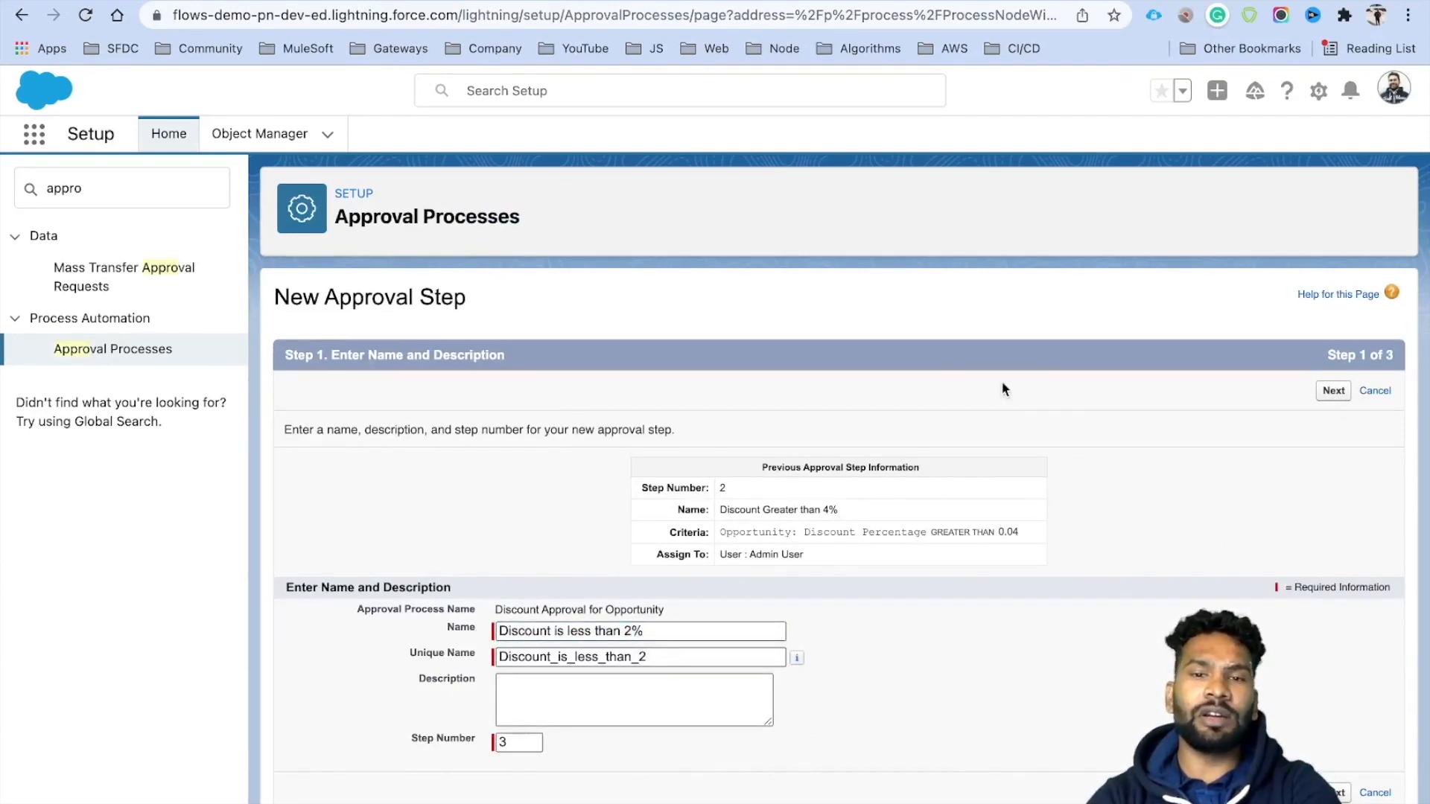
- Restrict the new step to records whose Opportunity: Discount Percentage is less or equal to 0.02
click(377, 642)
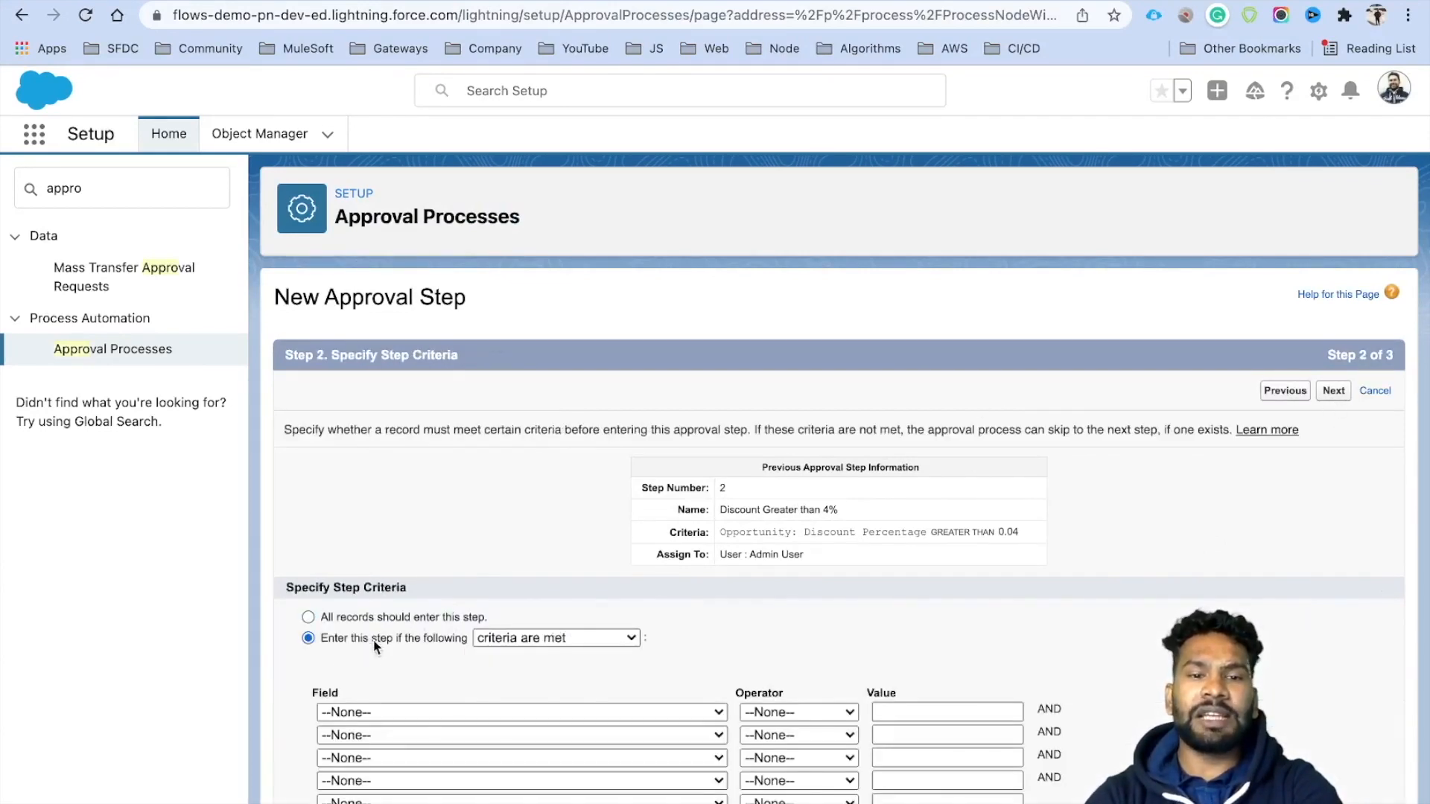
scroll(403, 652, down, 2)
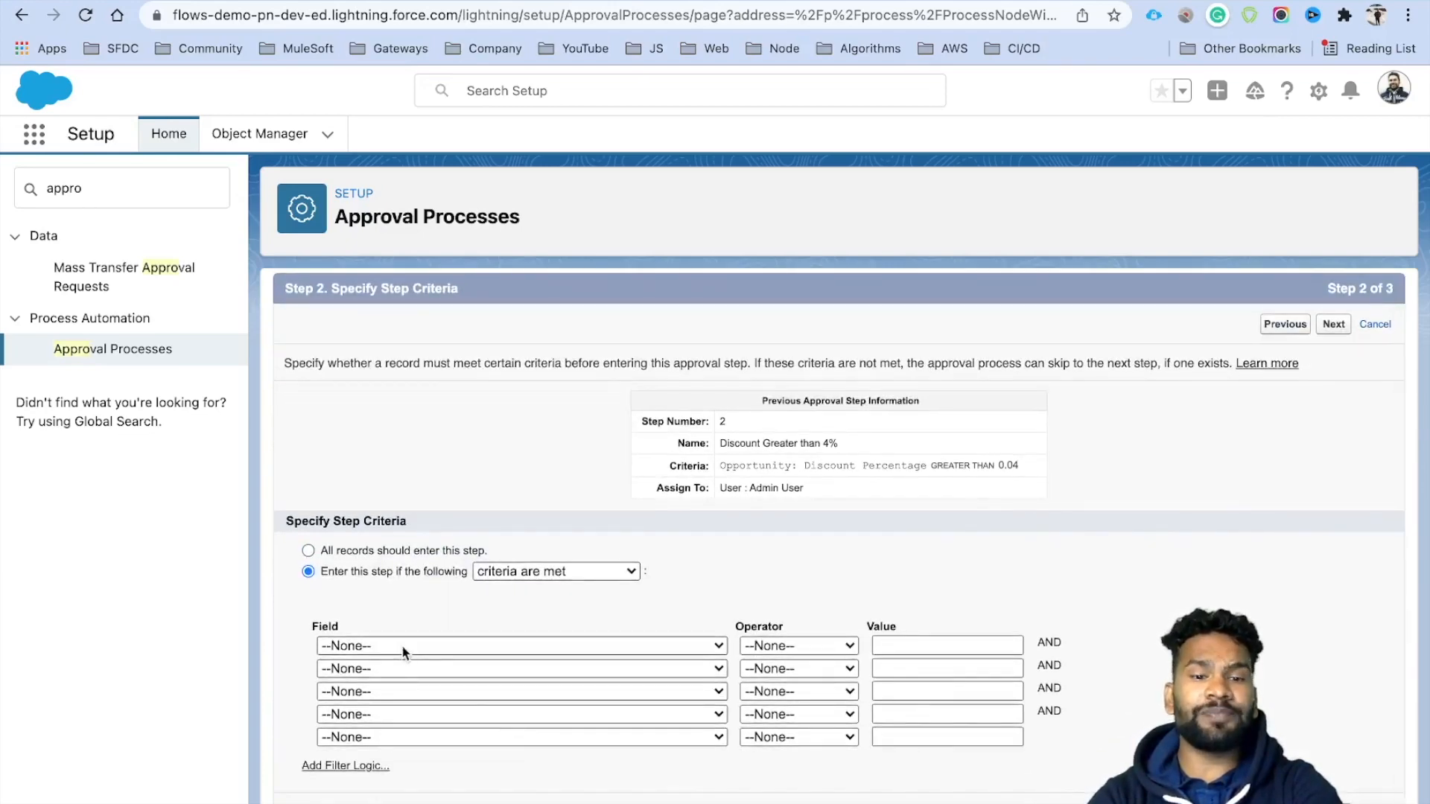
click(403, 652)
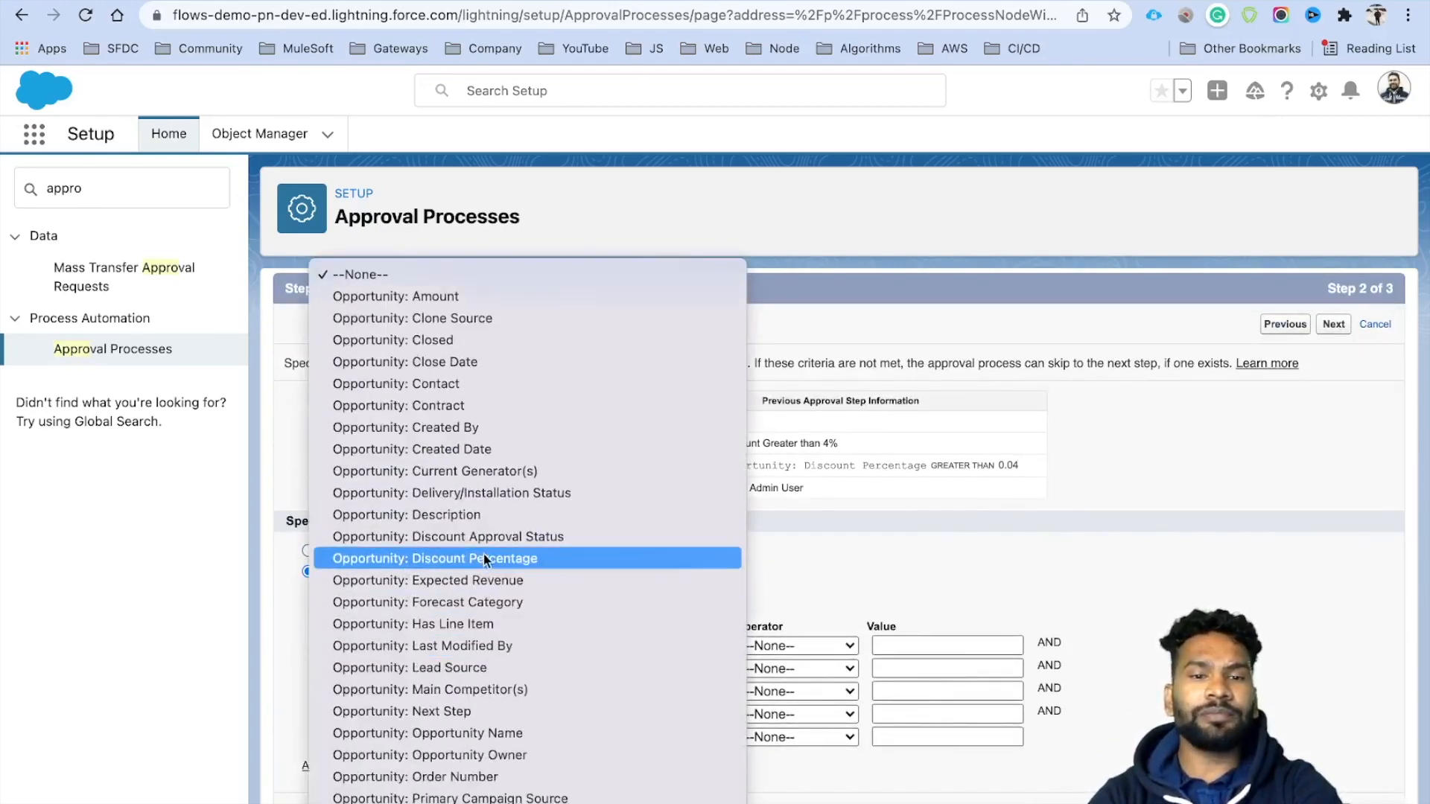
click(502, 560)
click(795, 643)
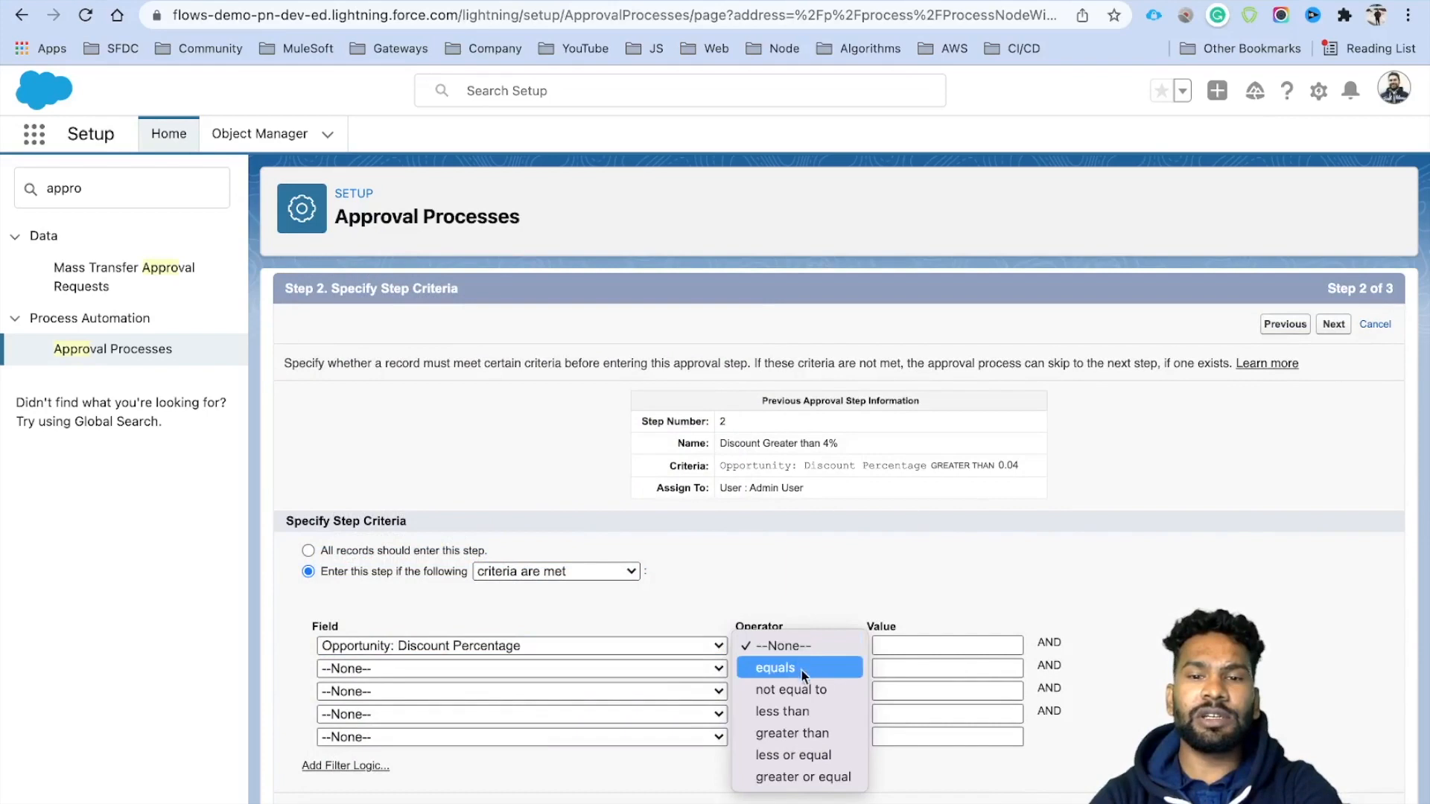
click(821, 755)
click(913, 662)
click(911, 647)
text(0.02)
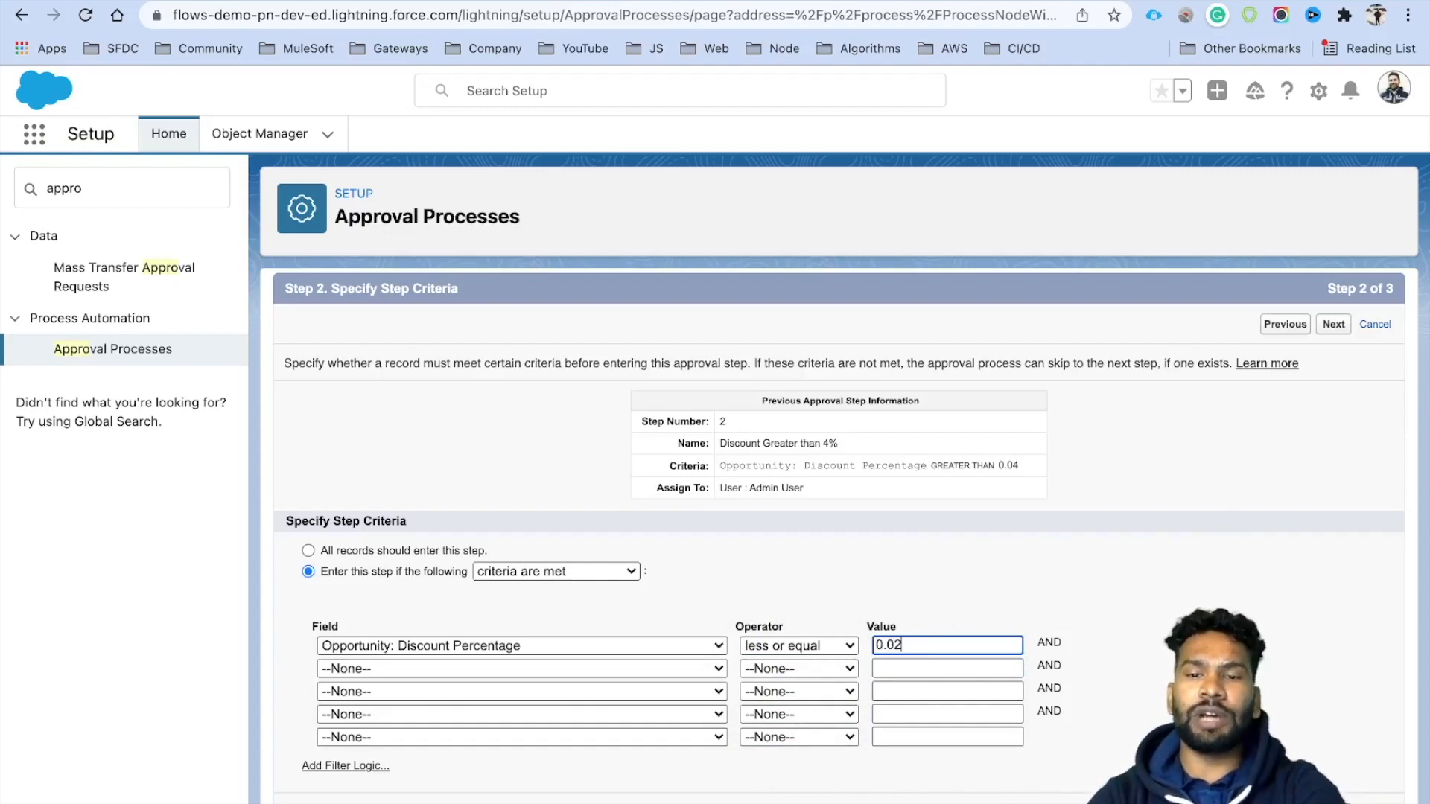
- Save the new step with the Manager as automatic approver and Final Rejection behavior, and return to the process detail page without adding step actions
click(1050, 592)
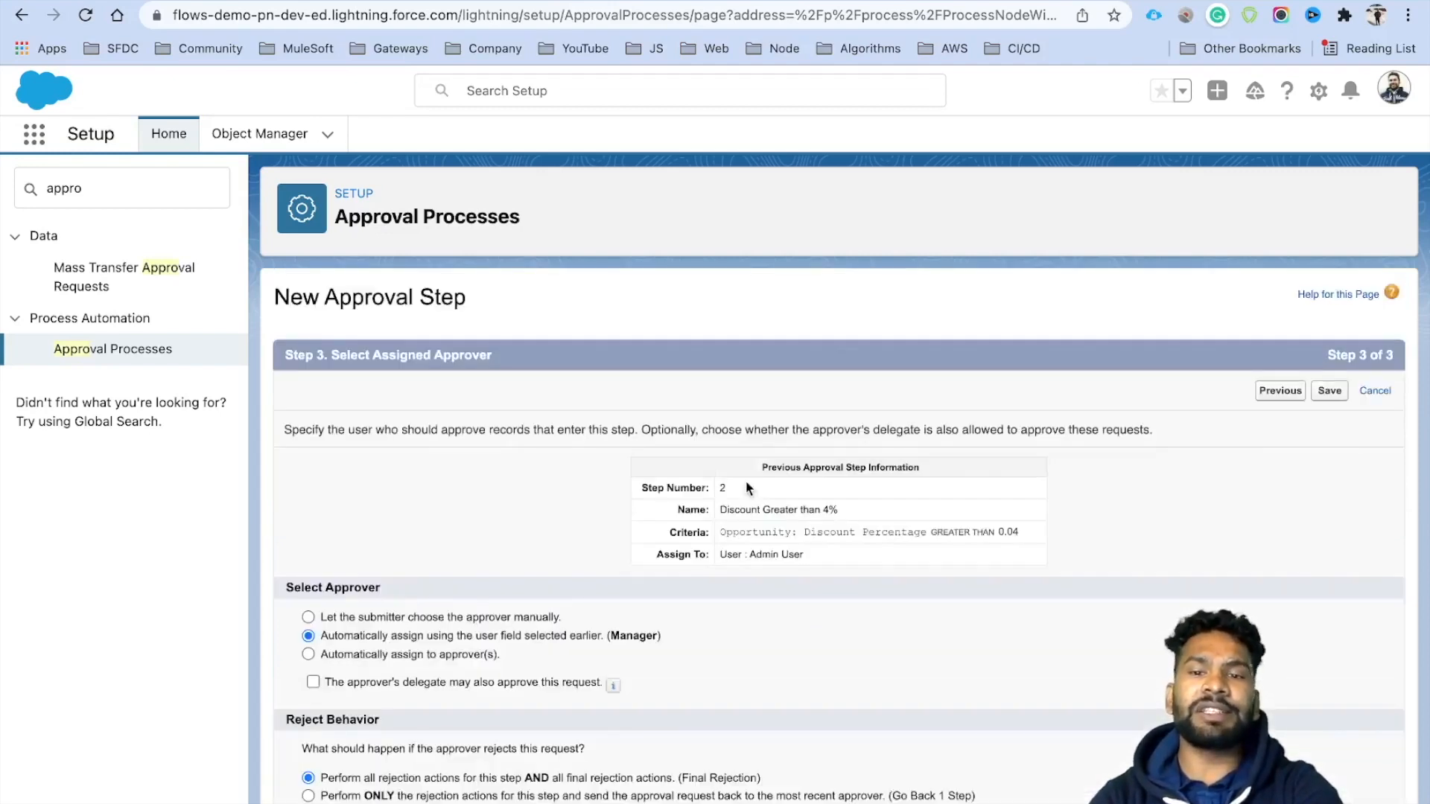
scroll(627, 616, down, 1)
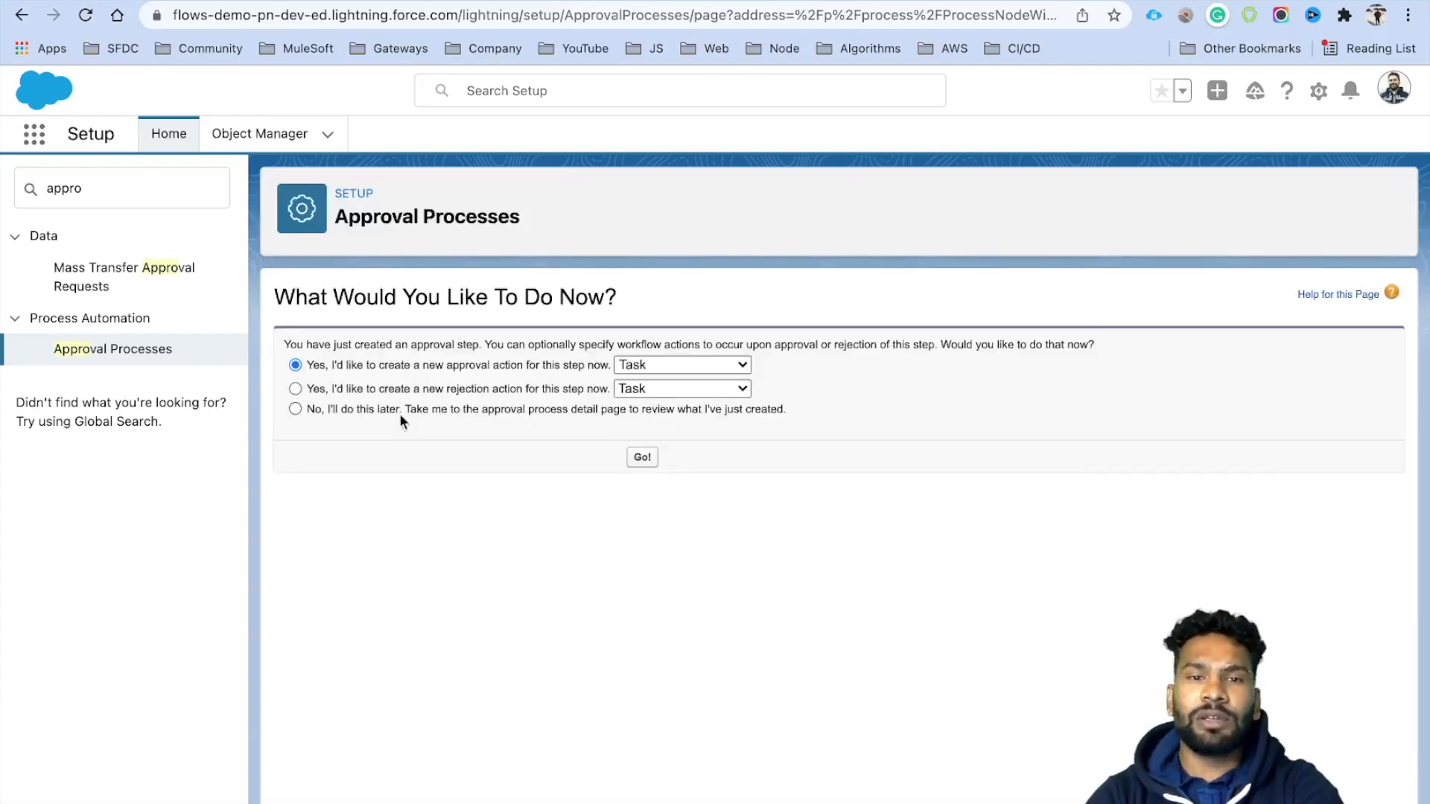
click(642, 457)
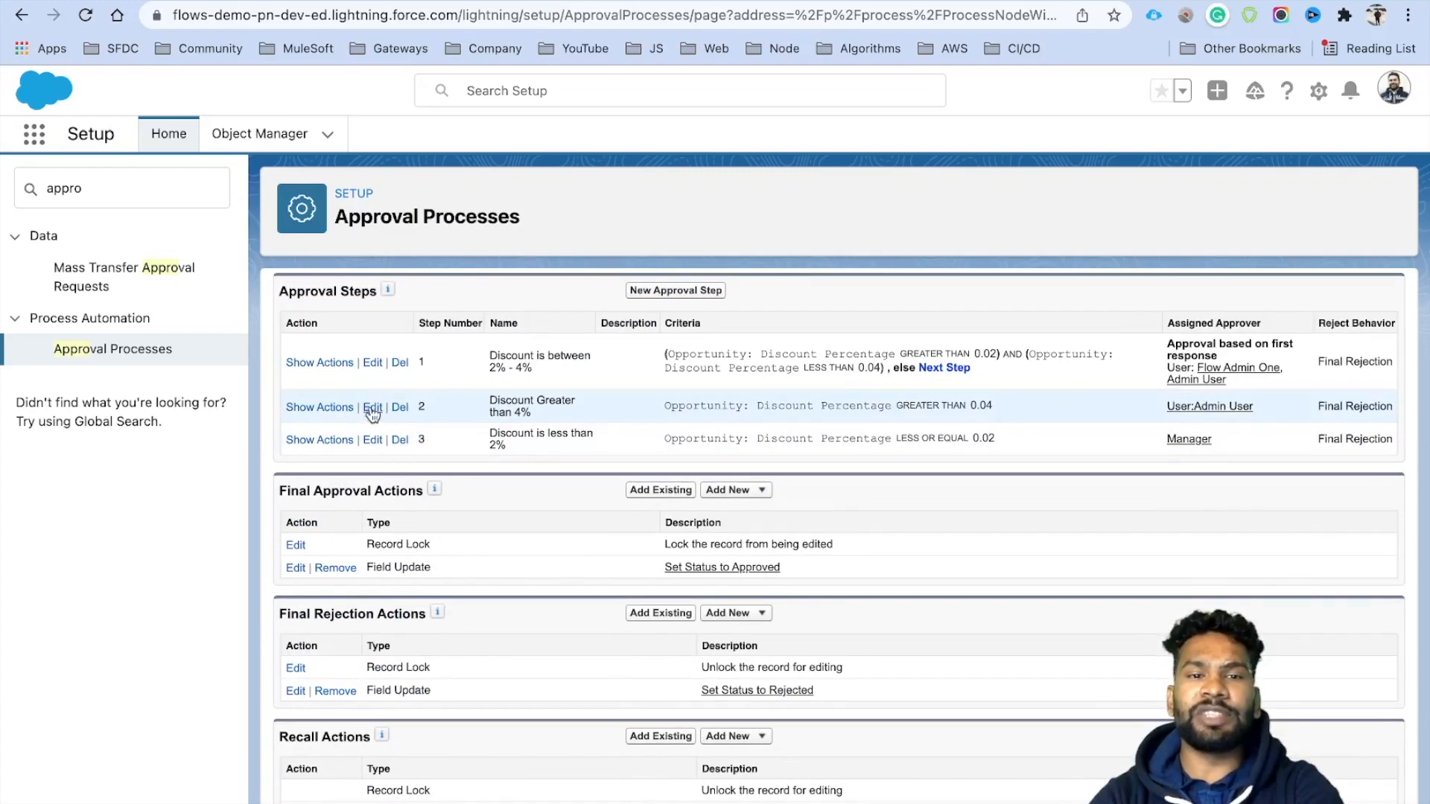
- Edit the "Discount Greater than 4%" step so records not meeting its criteria go to the next step, and save it
click(372, 408)
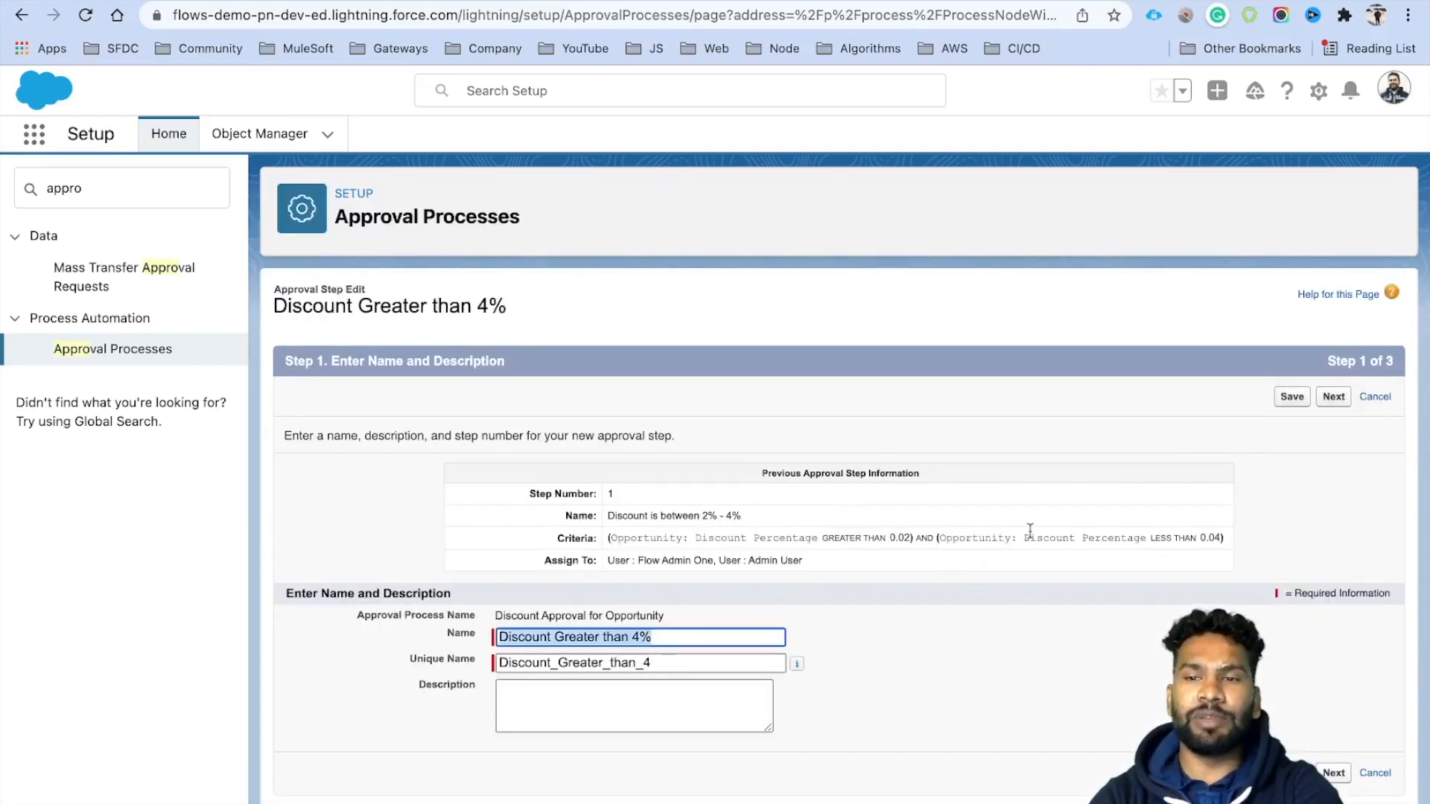
click(1333, 396)
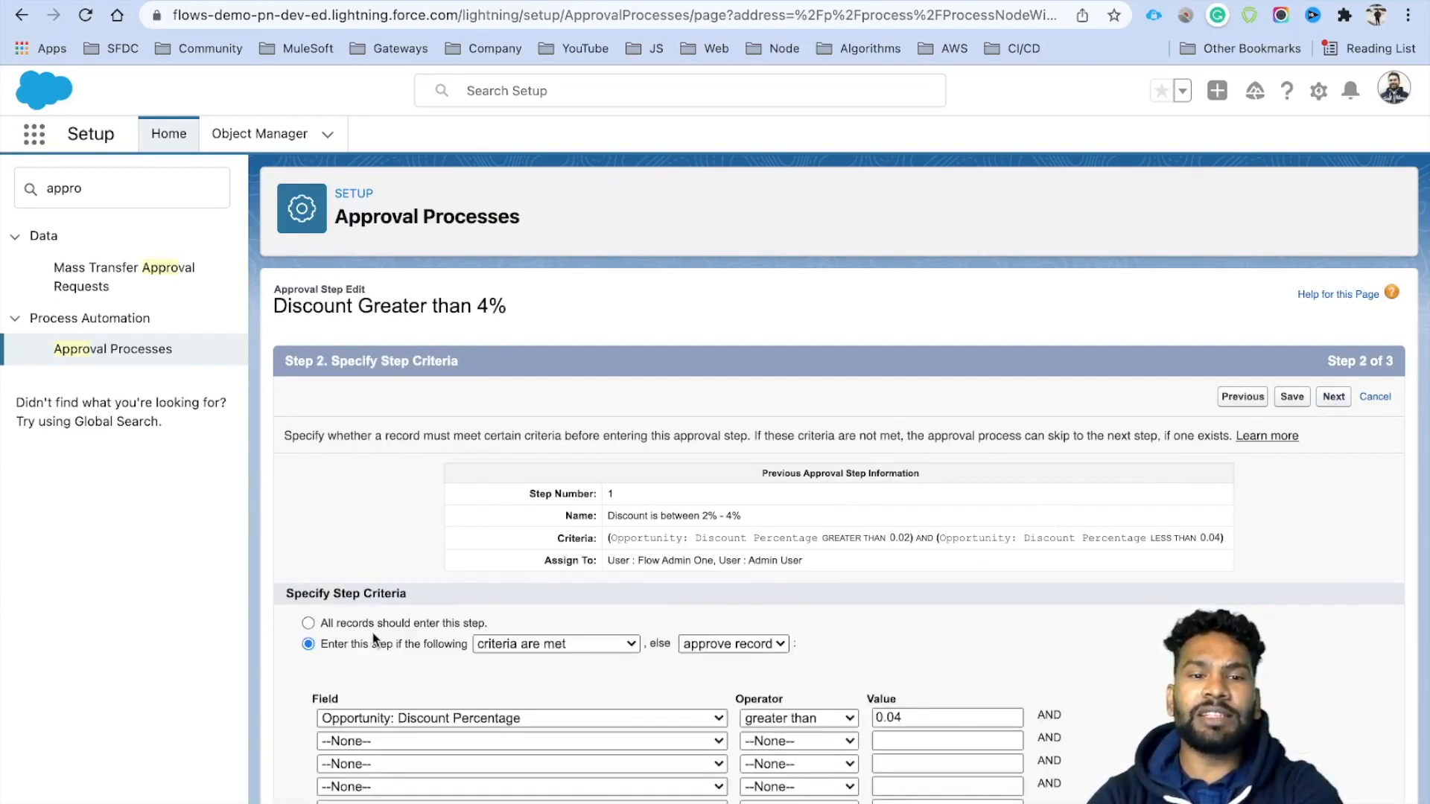
scroll(399, 646, down, 1)
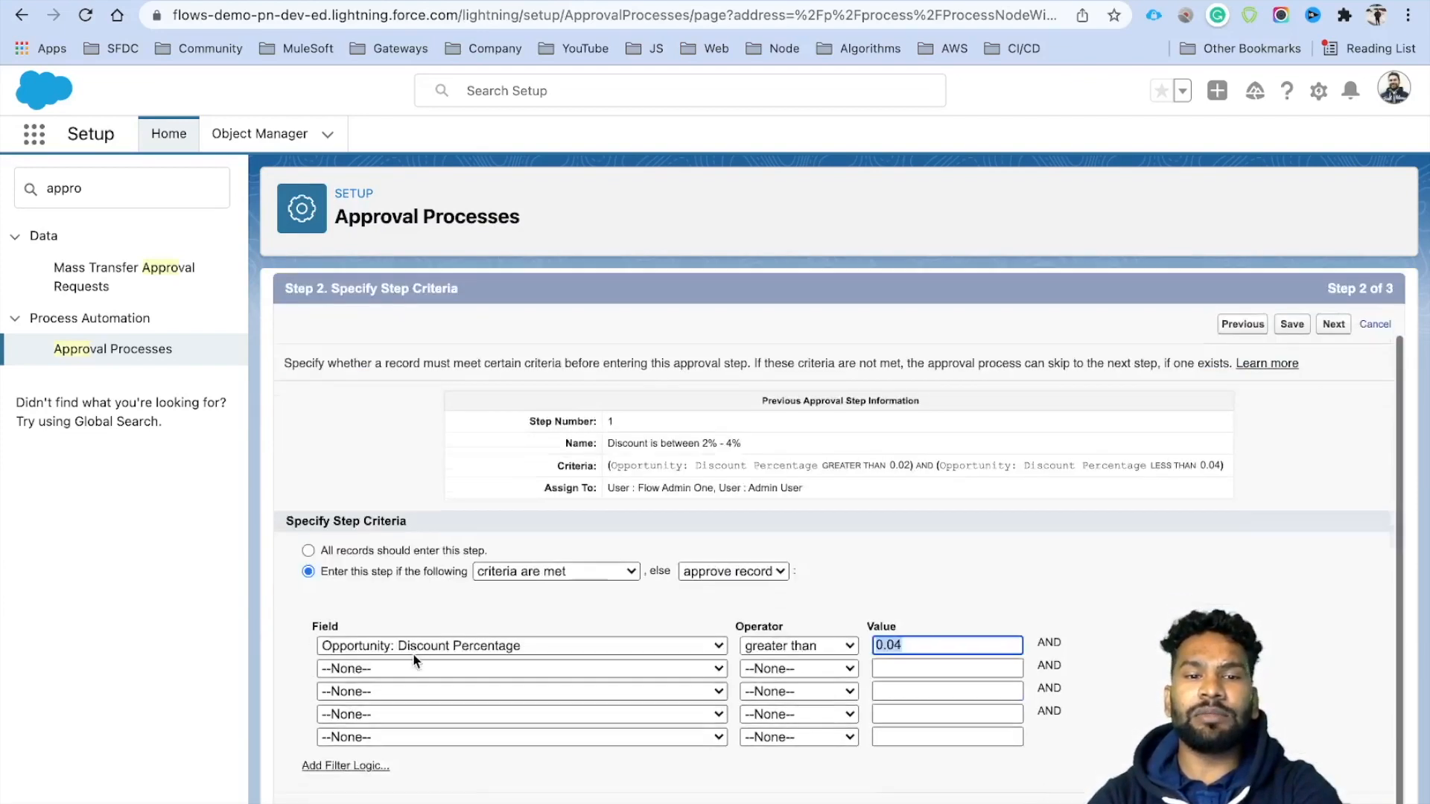
click(739, 578)
click(741, 557)
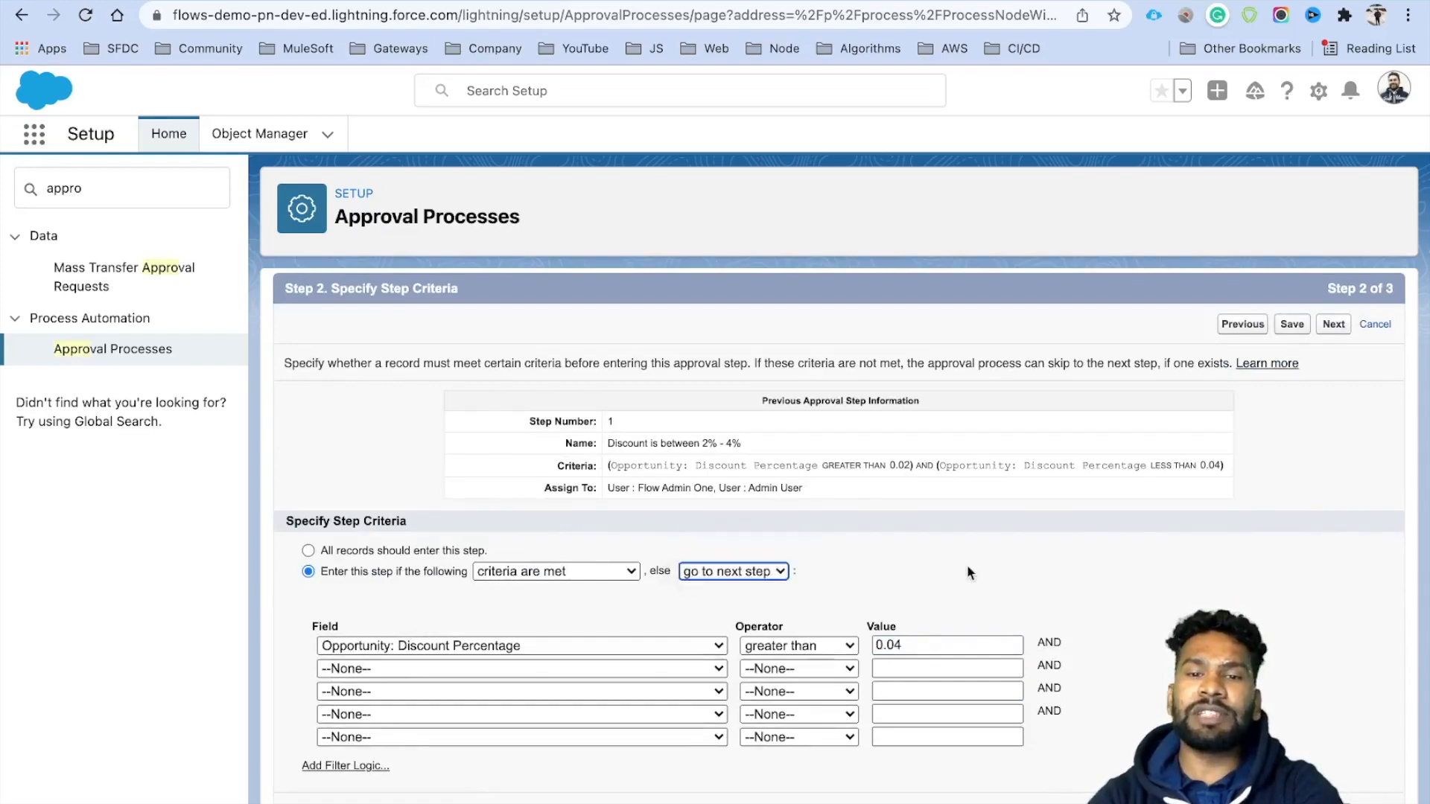
click(1293, 325)
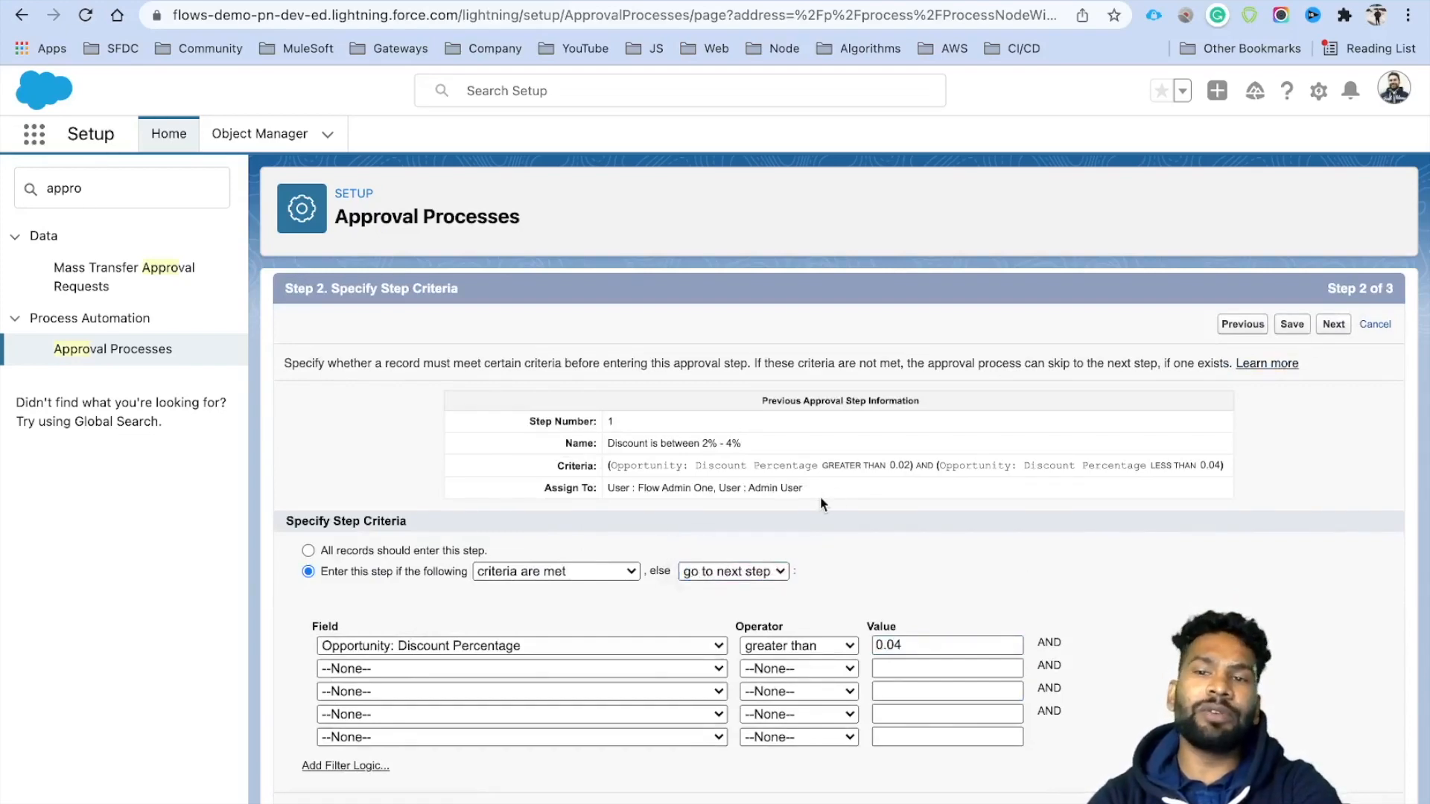
- Show the actions of the "Discount is between 2% - 4%" step and examine its criteria, Approval Actions and Rejection Actions
scroll(788, 622, down, 2)
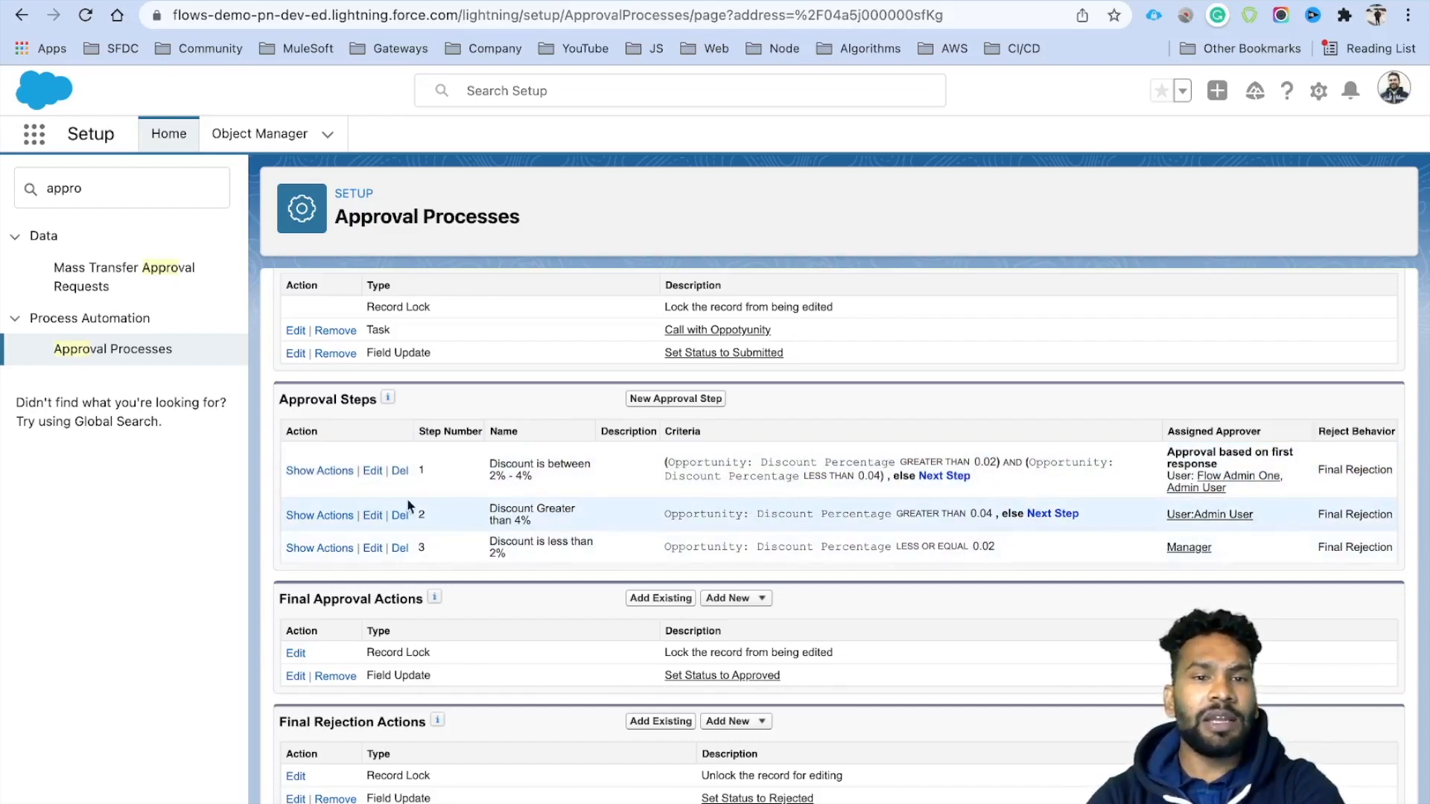
click(325, 477)
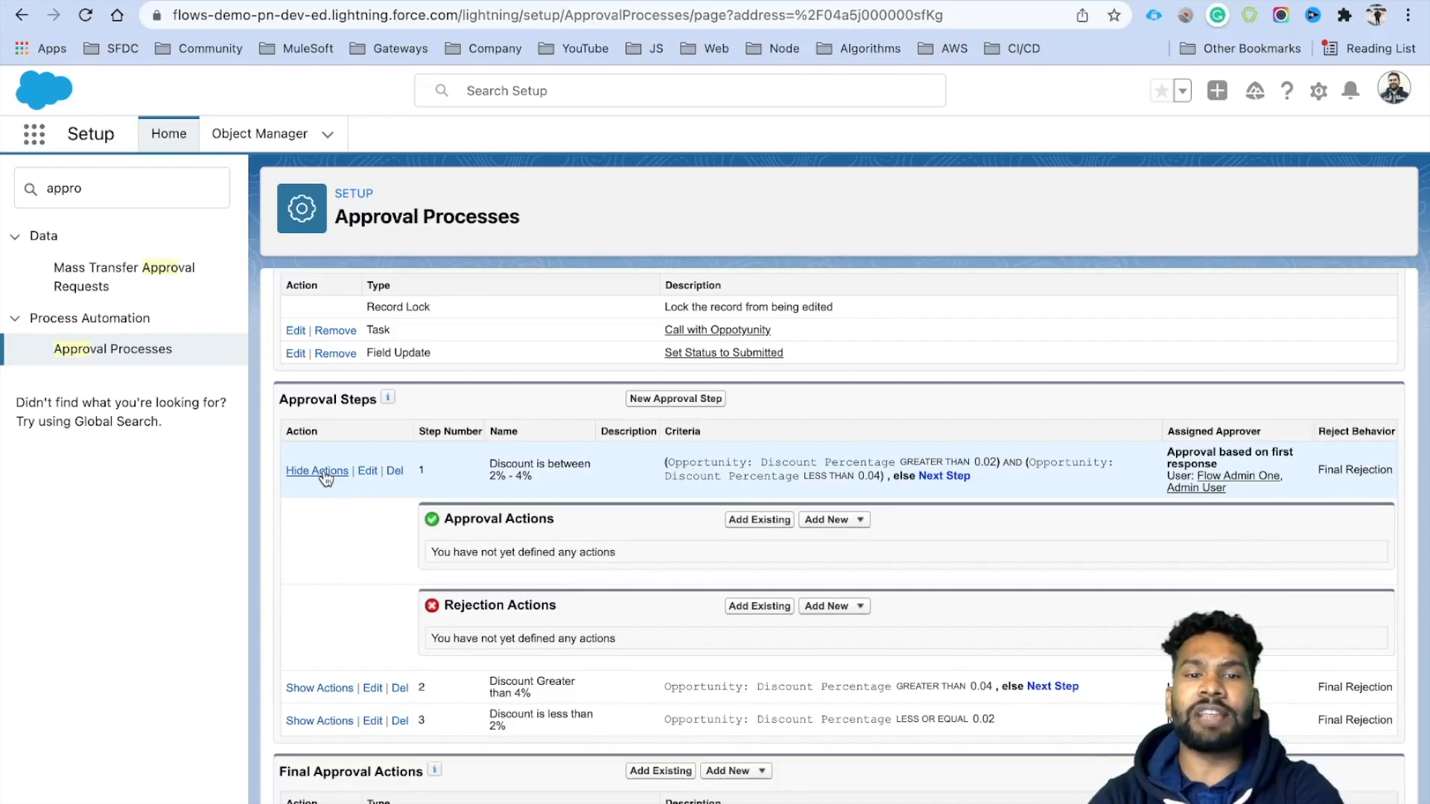
scroll(661, 530, down, 1)
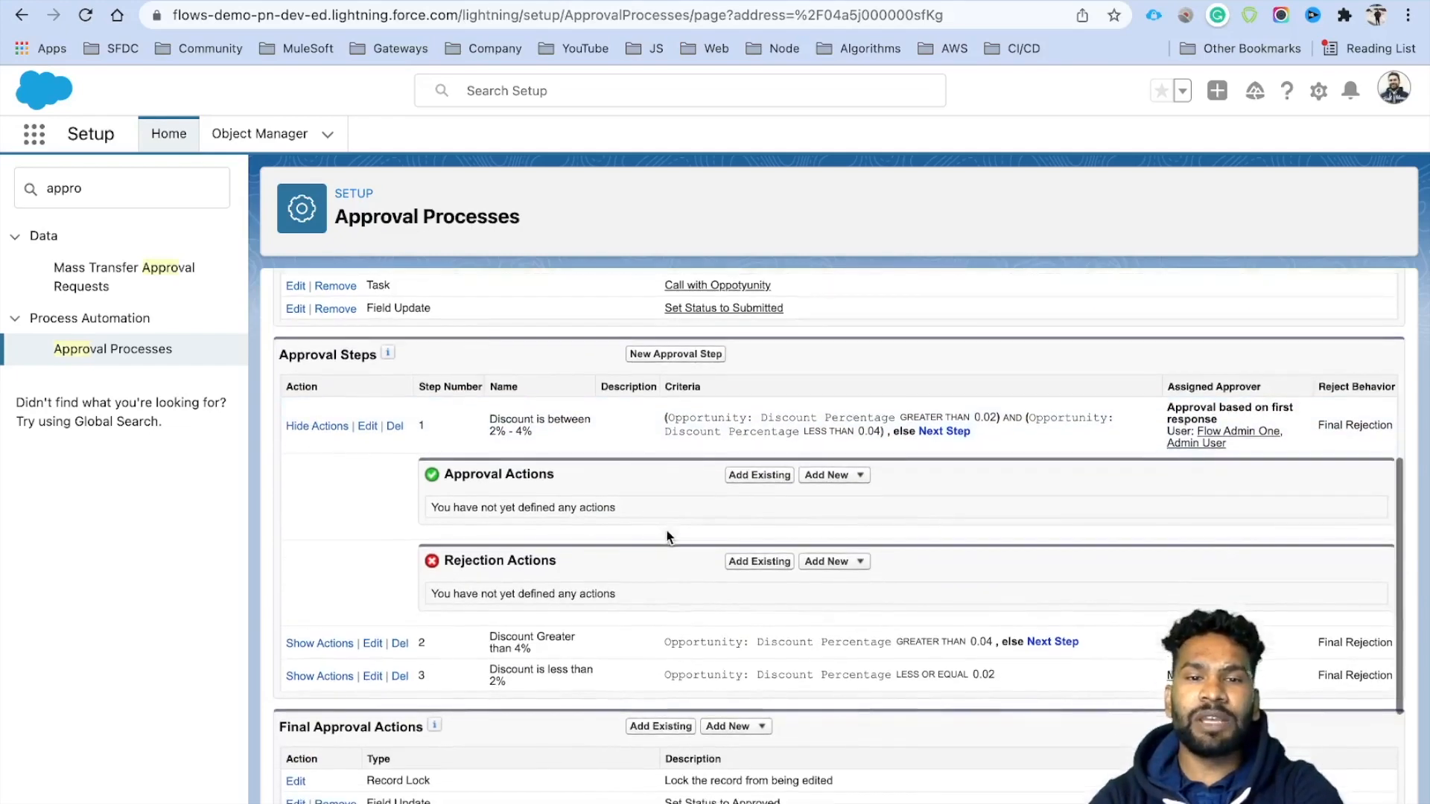
drag(553, 475, 446, 473)
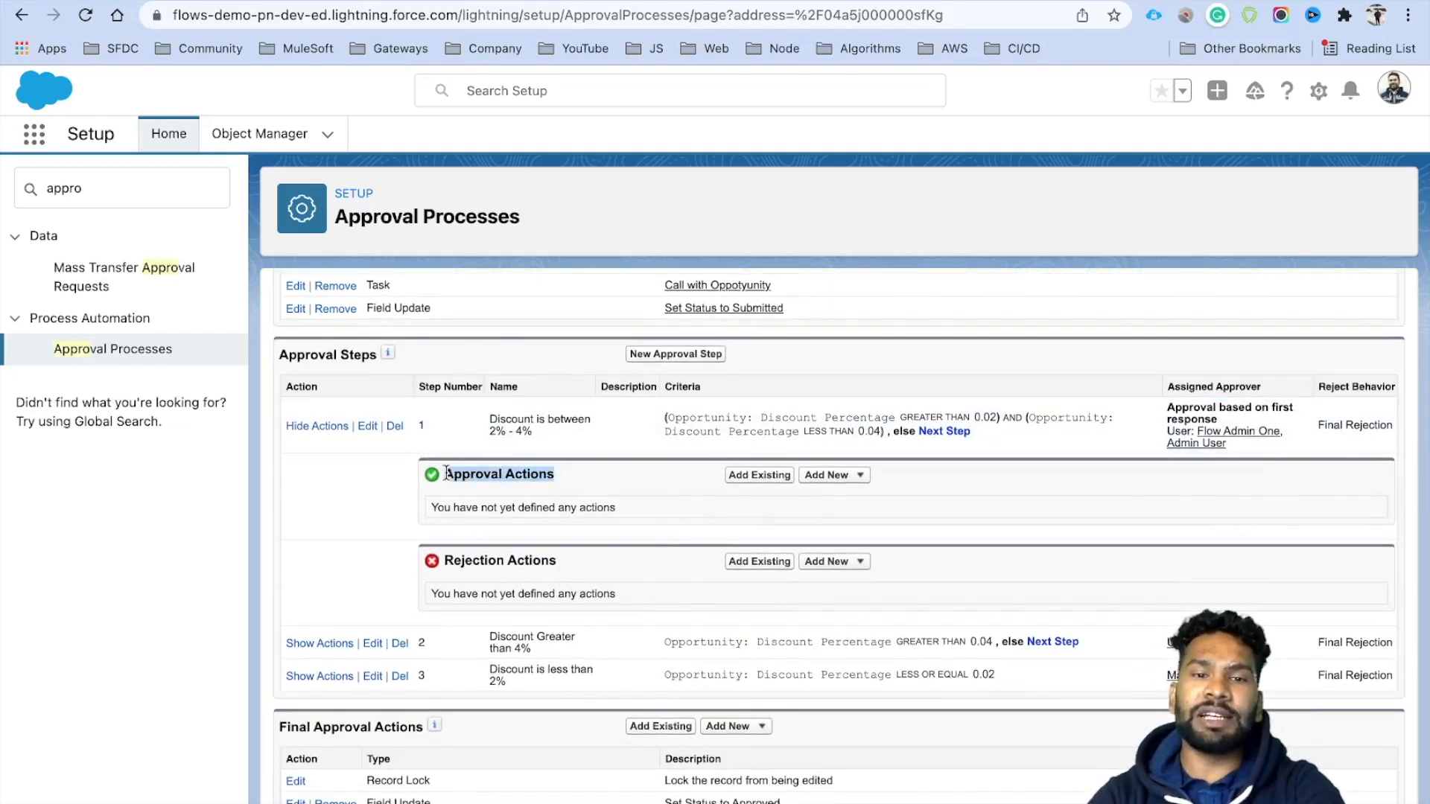
drag(570, 567, 439, 570)
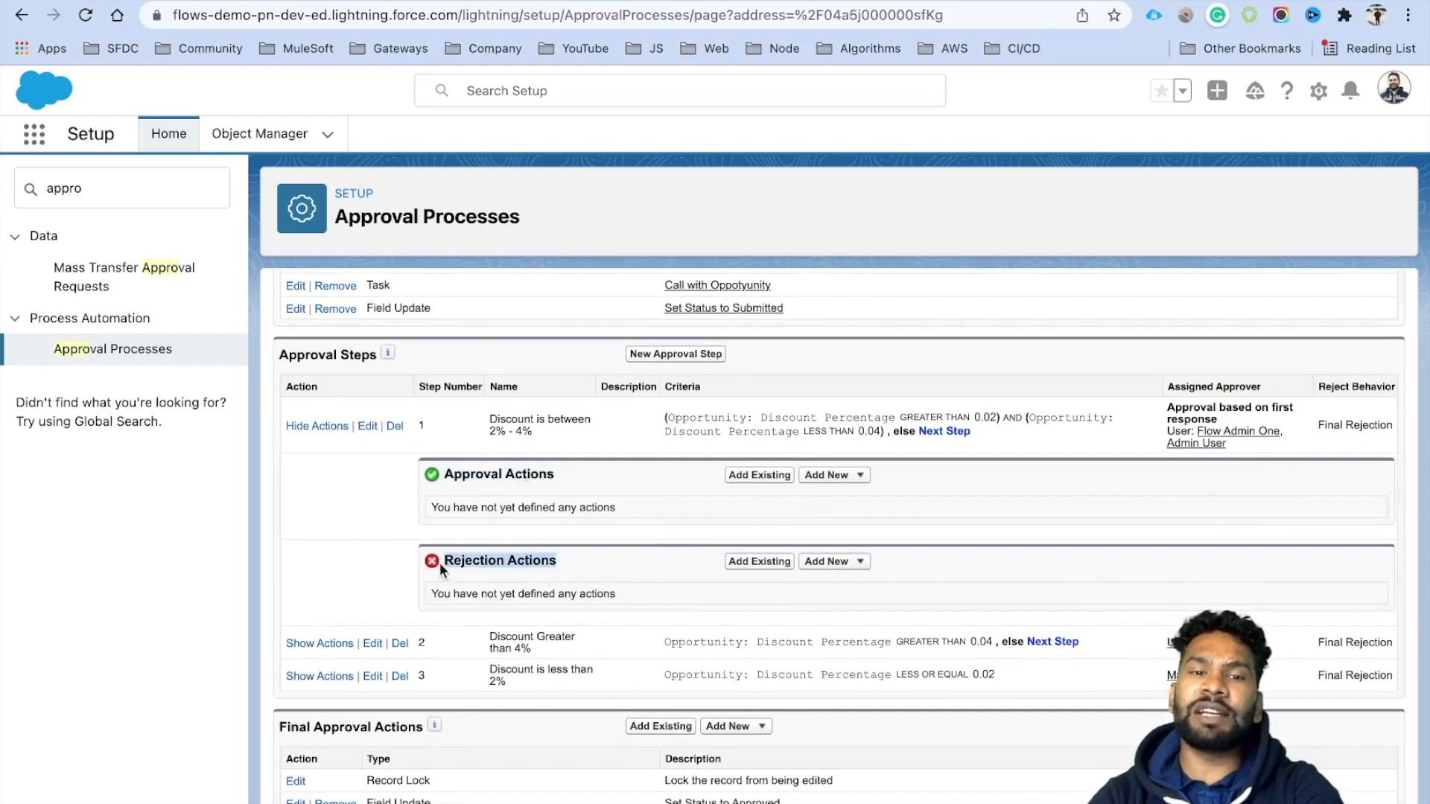
click(587, 509)
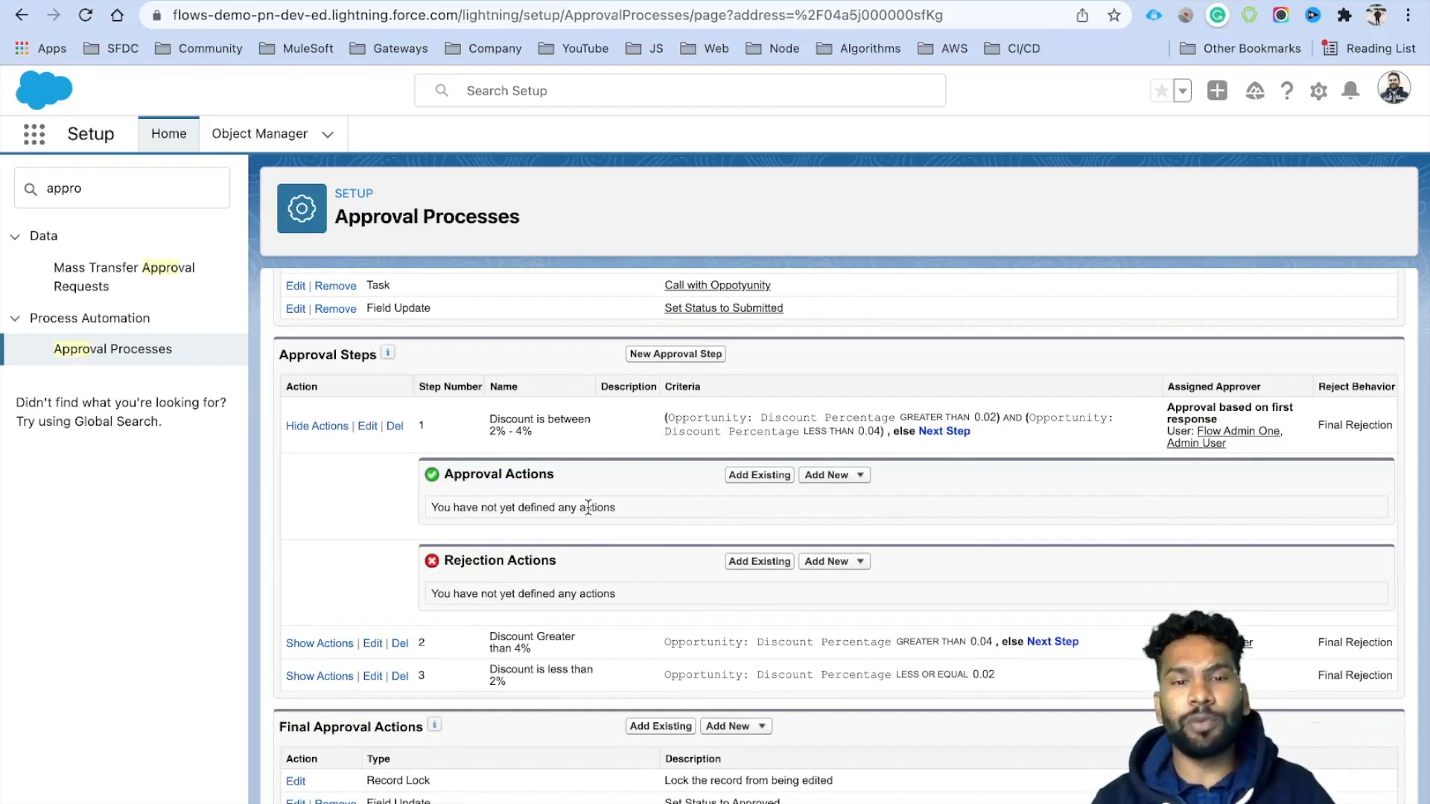
drag(572, 474, 438, 480)
drag(573, 555, 447, 560)
click(564, 566)
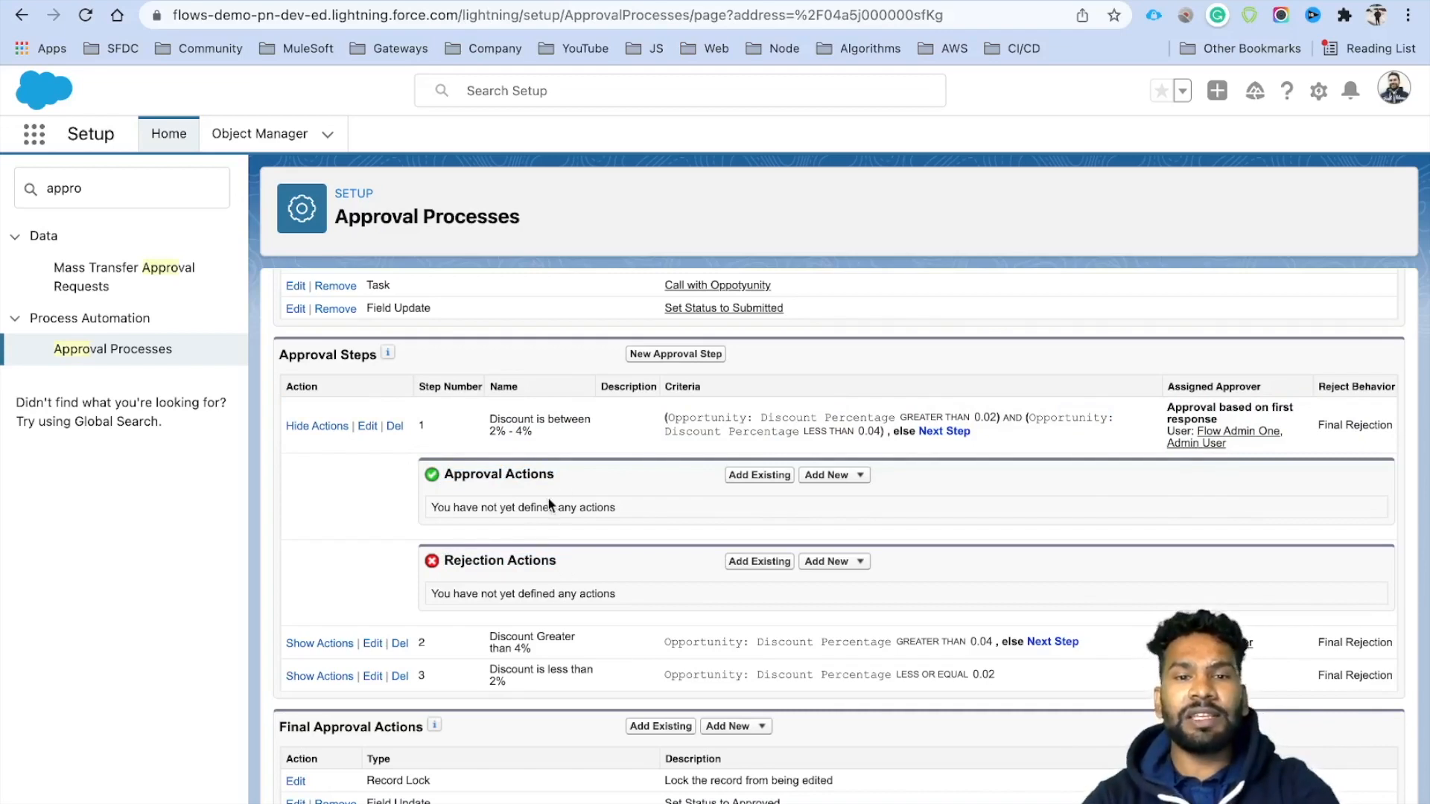
drag(557, 470, 445, 475)
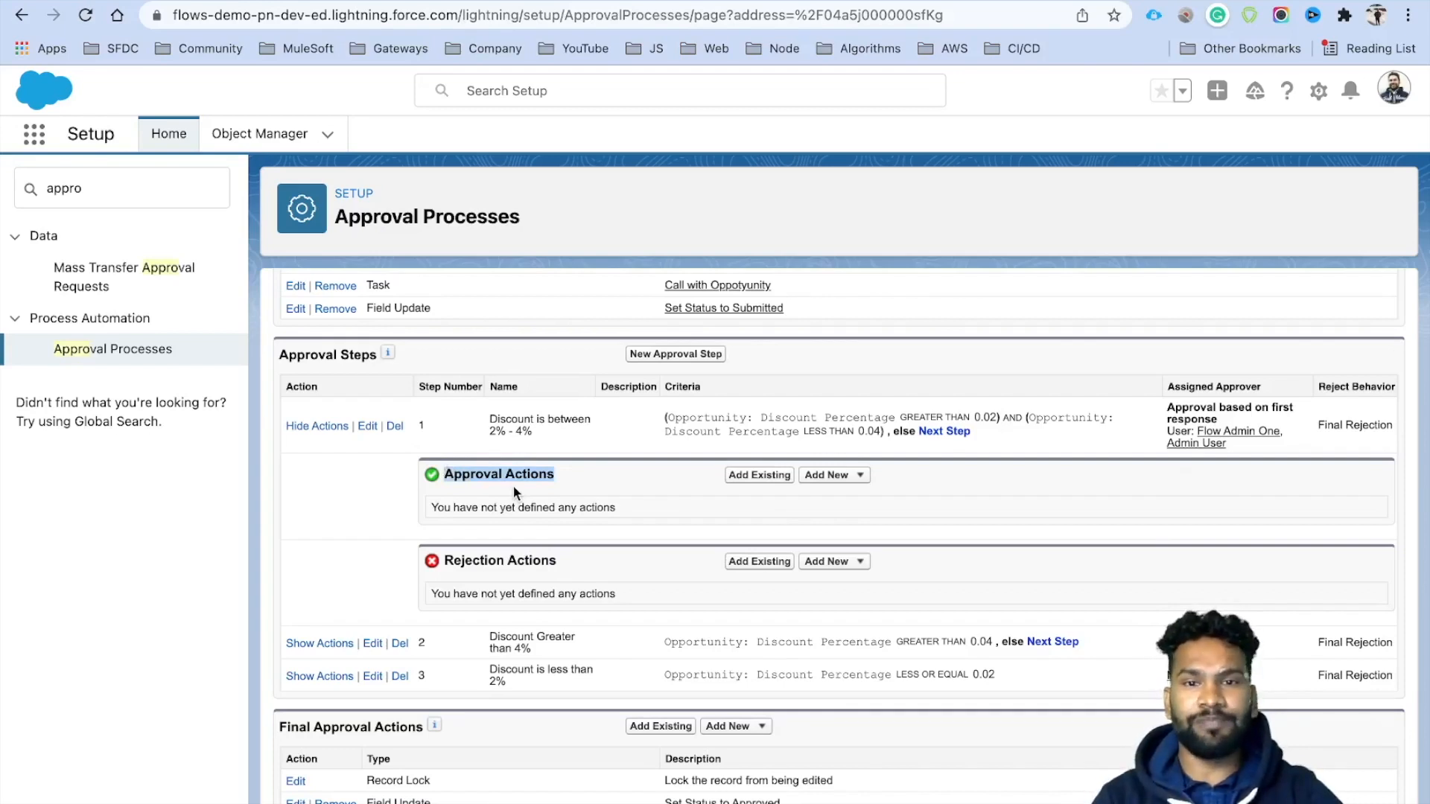
click(592, 498)
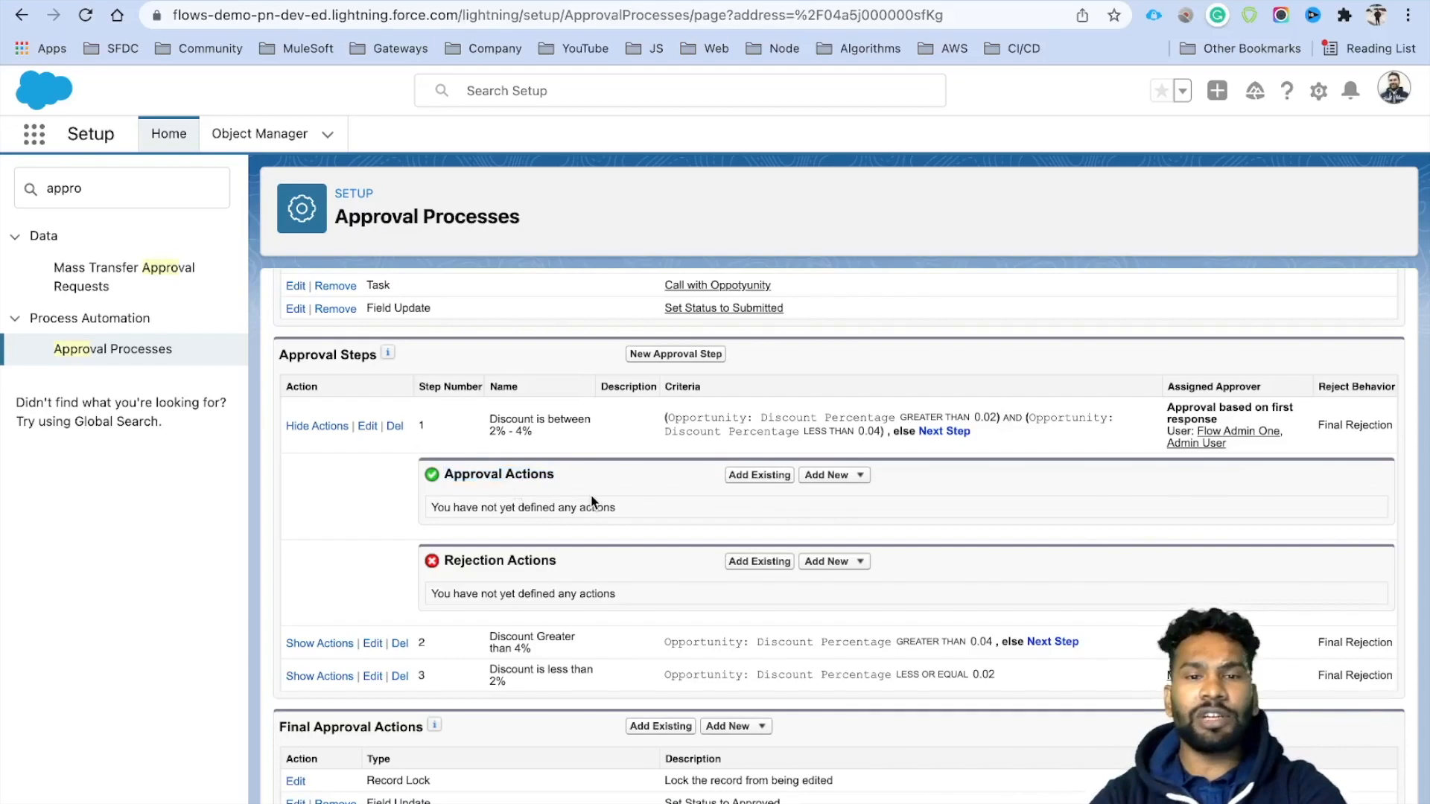
drag(886, 434, 641, 420)
click(646, 474)
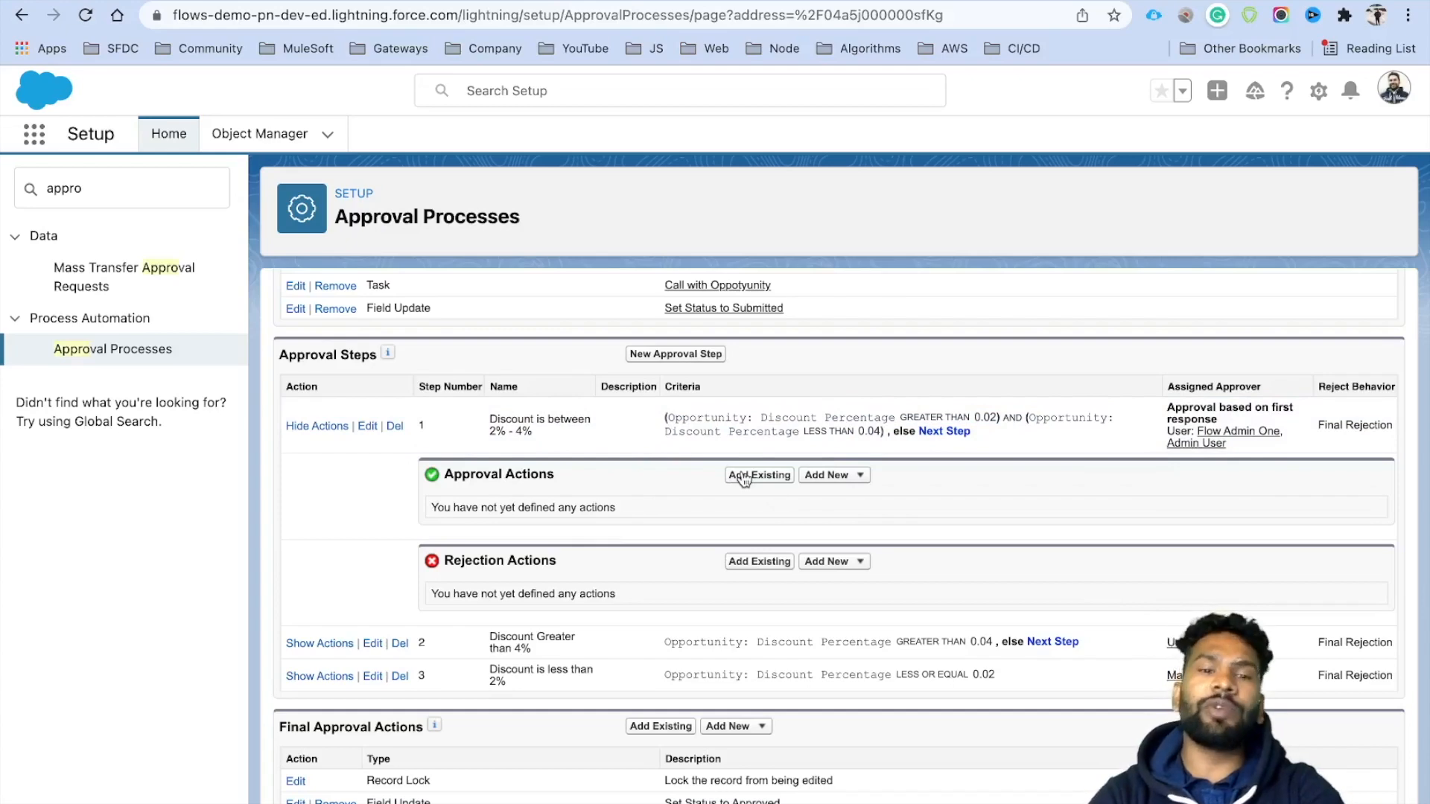
- Add the existing field update "Set Status to Approved" to the Approval Actions of the "Discount is between 2% - 4%" step and save
click(743, 477)
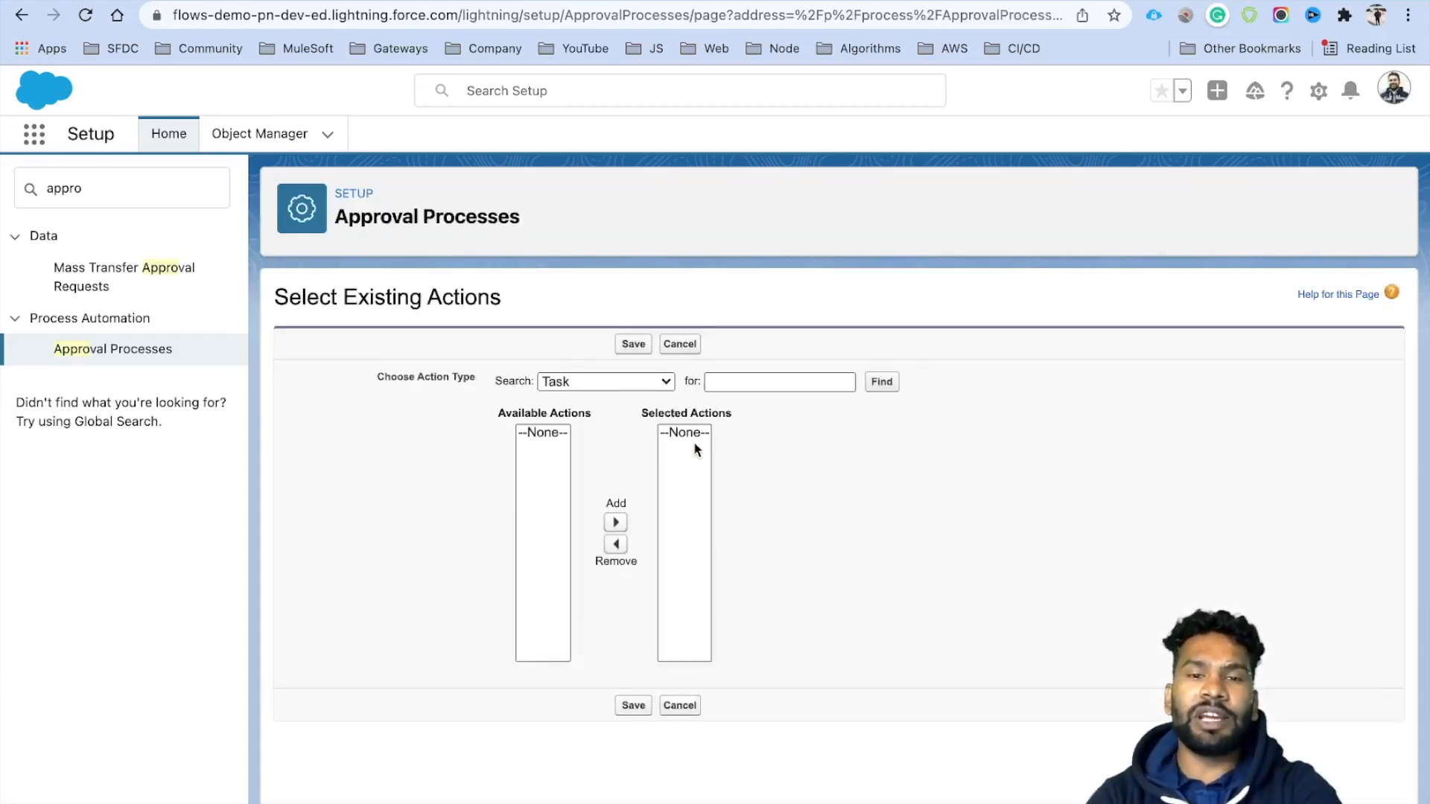
click(603, 378)
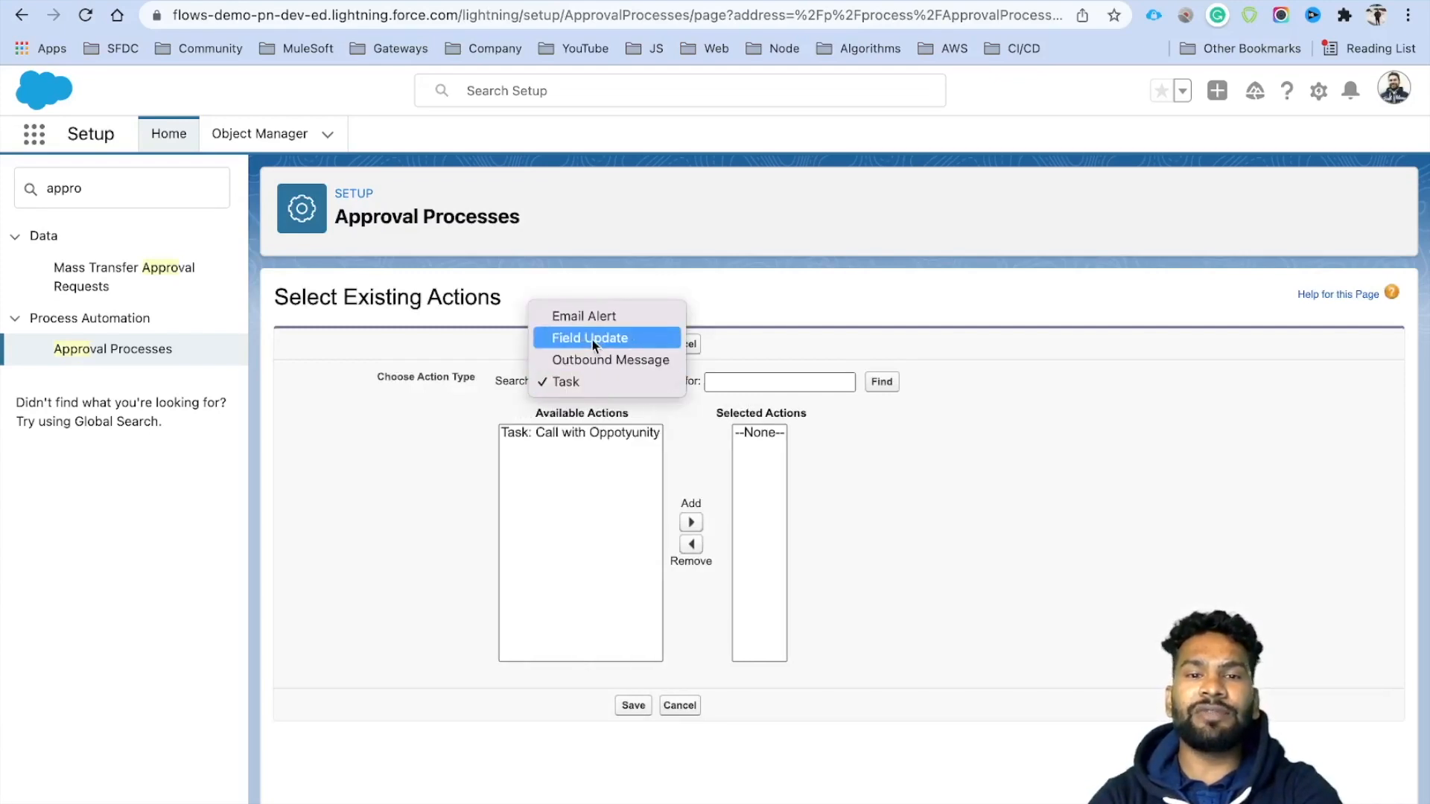
key(Escape)
click(589, 352)
click(682, 433)
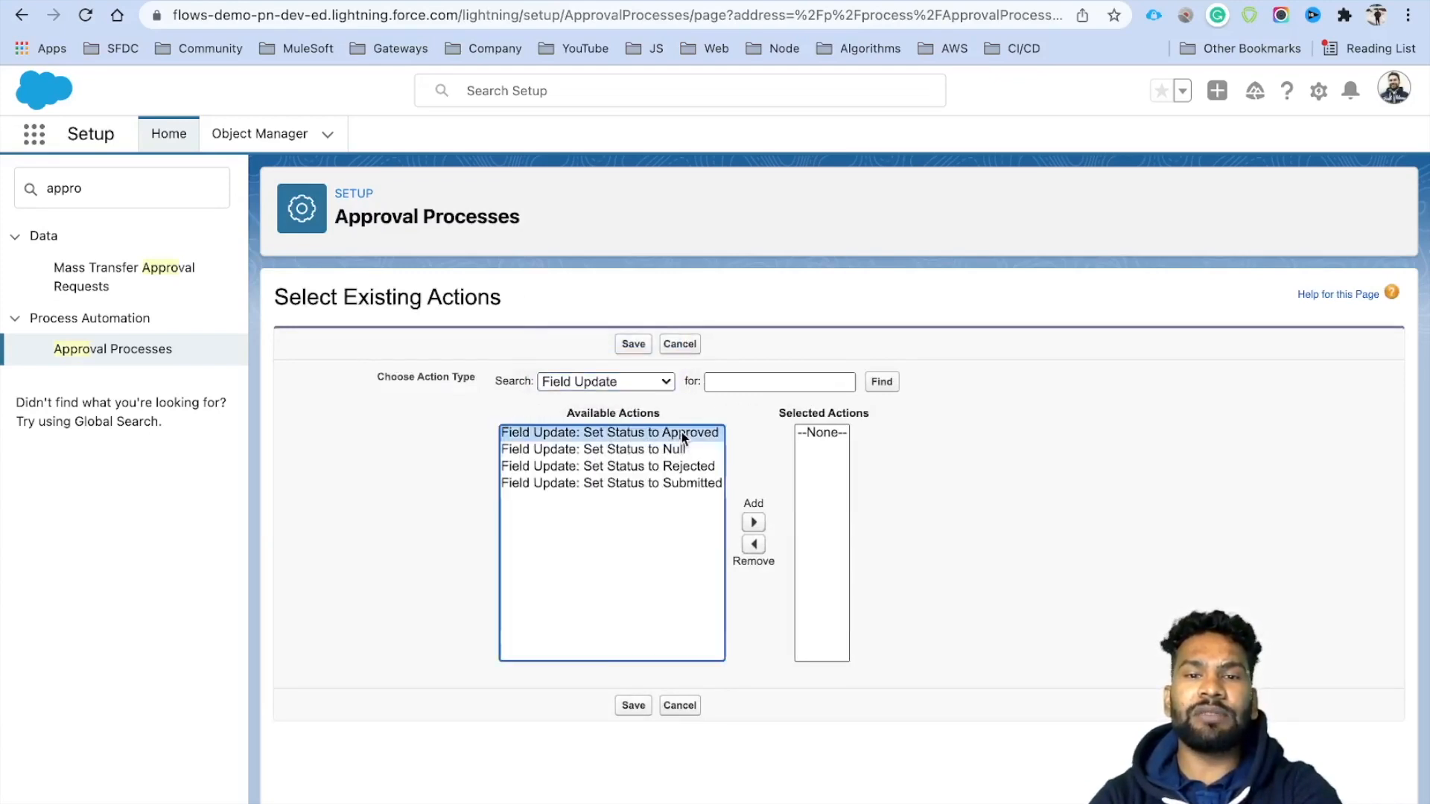
click(754, 522)
click(634, 343)
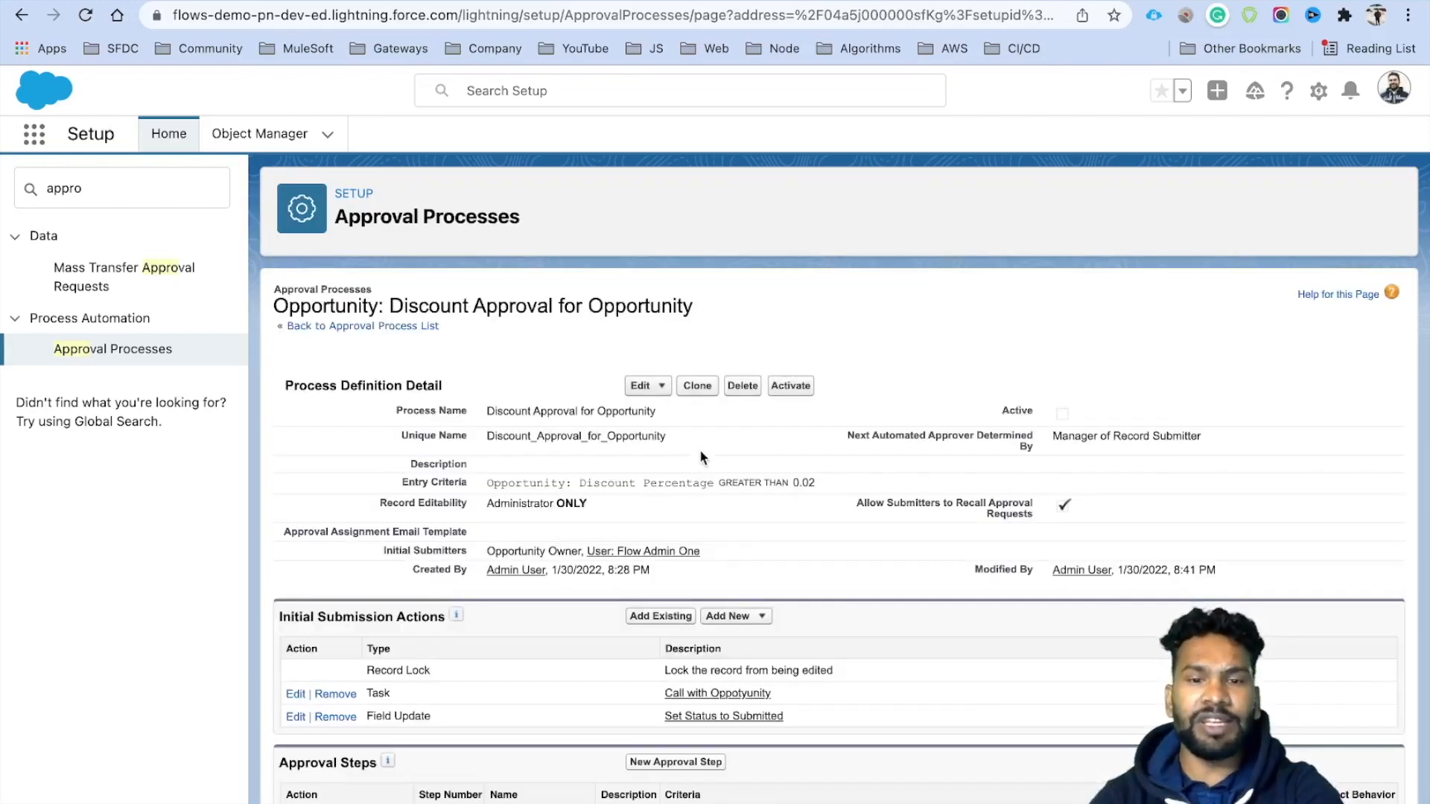
- Add the existing field update "Set Status to Rejected" to the Rejection Actions of the "Discount is between 2% - 4%" step and save
scroll(700, 457, down, 3)
scroll(699, 456, down, 1)
click(316, 575)
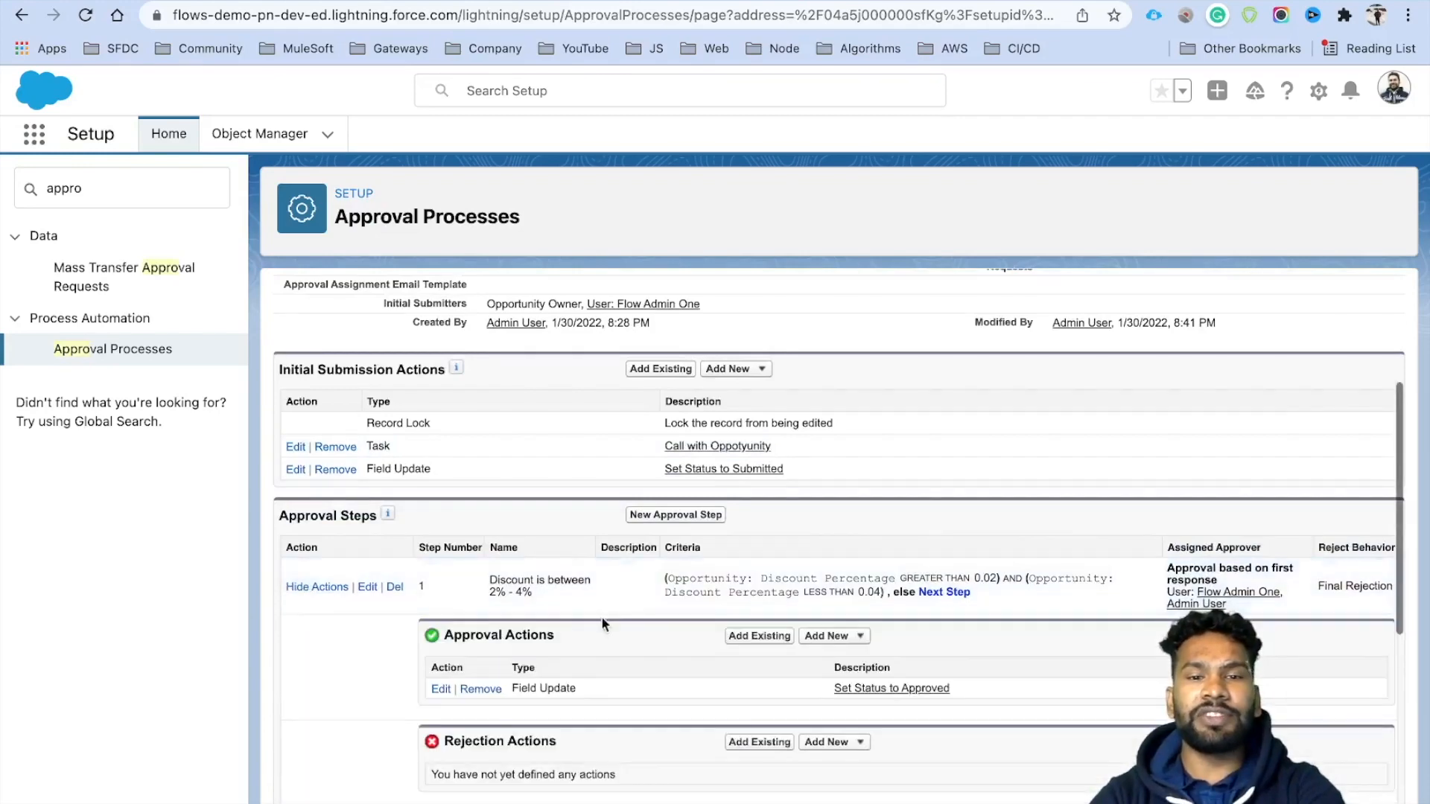
scroll(566, 670, down, 1)
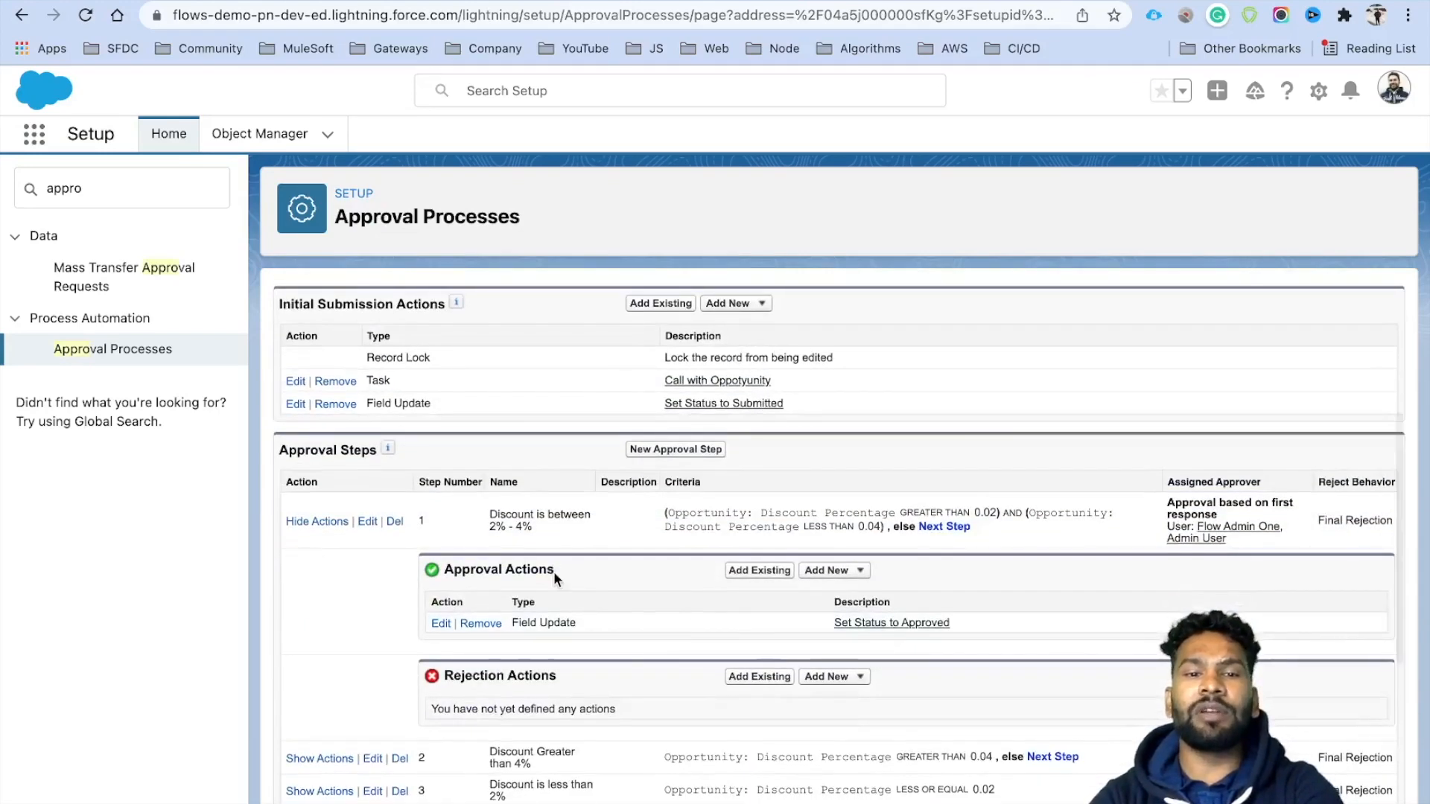
scroll(552, 571, down, 1)
click(765, 602)
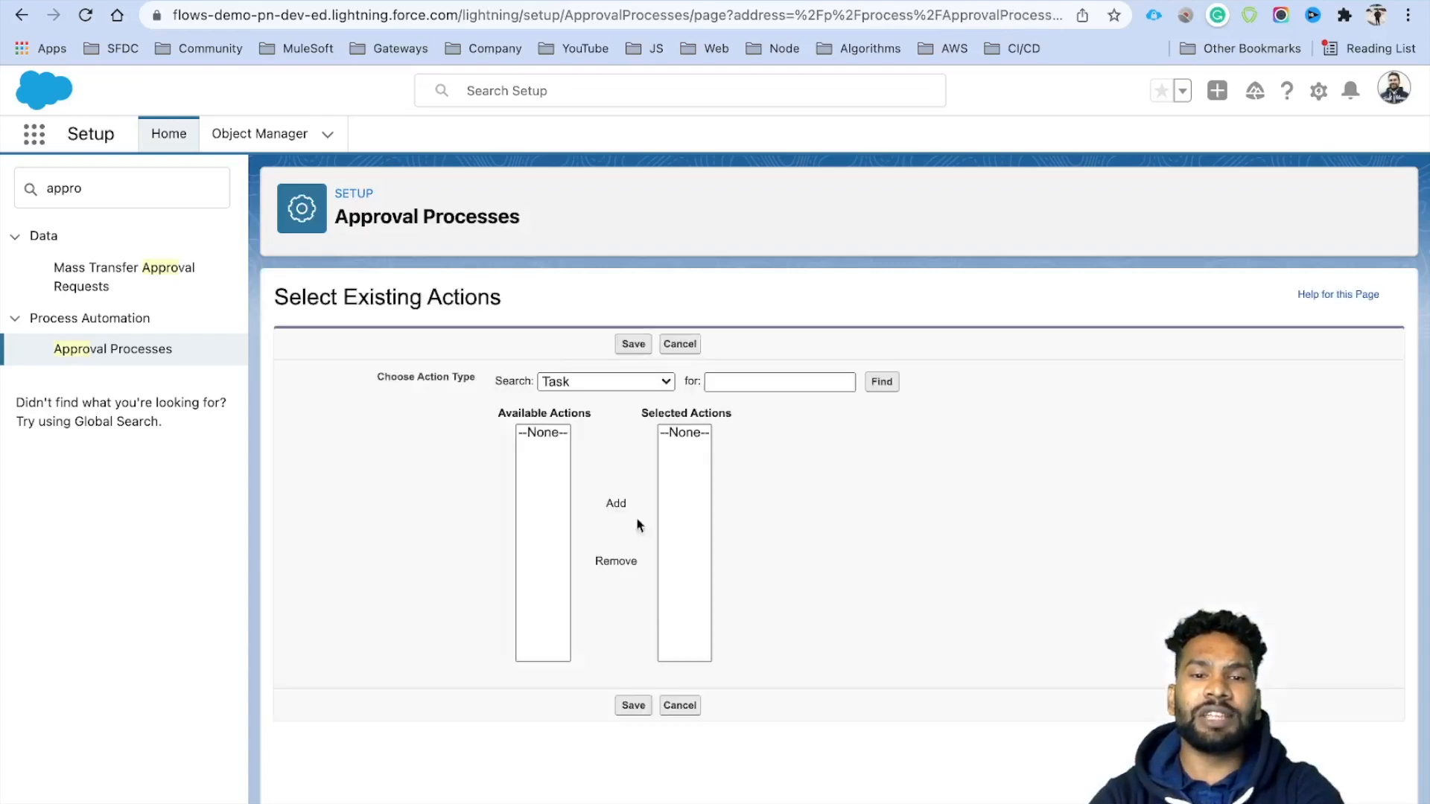
click(587, 389)
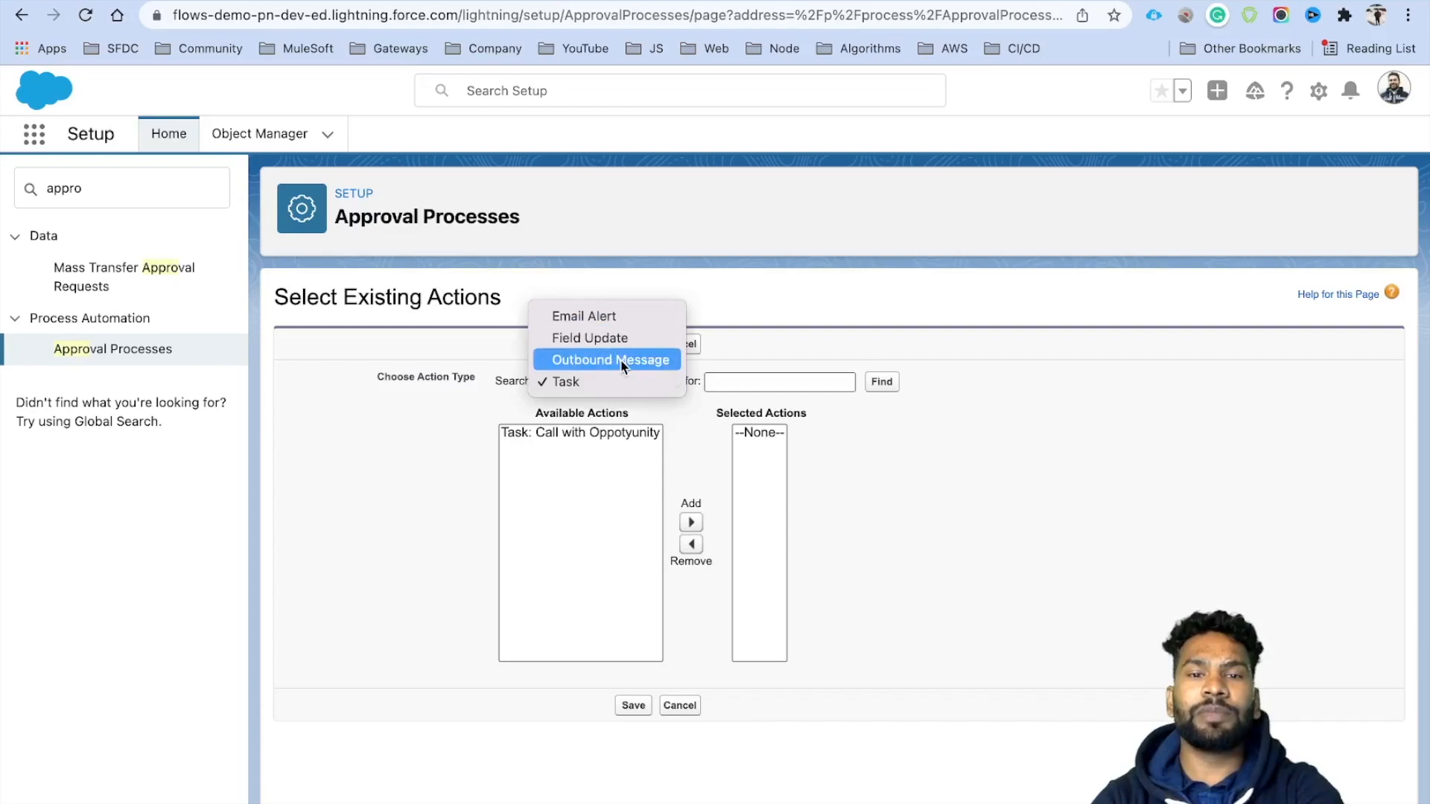
click(602, 338)
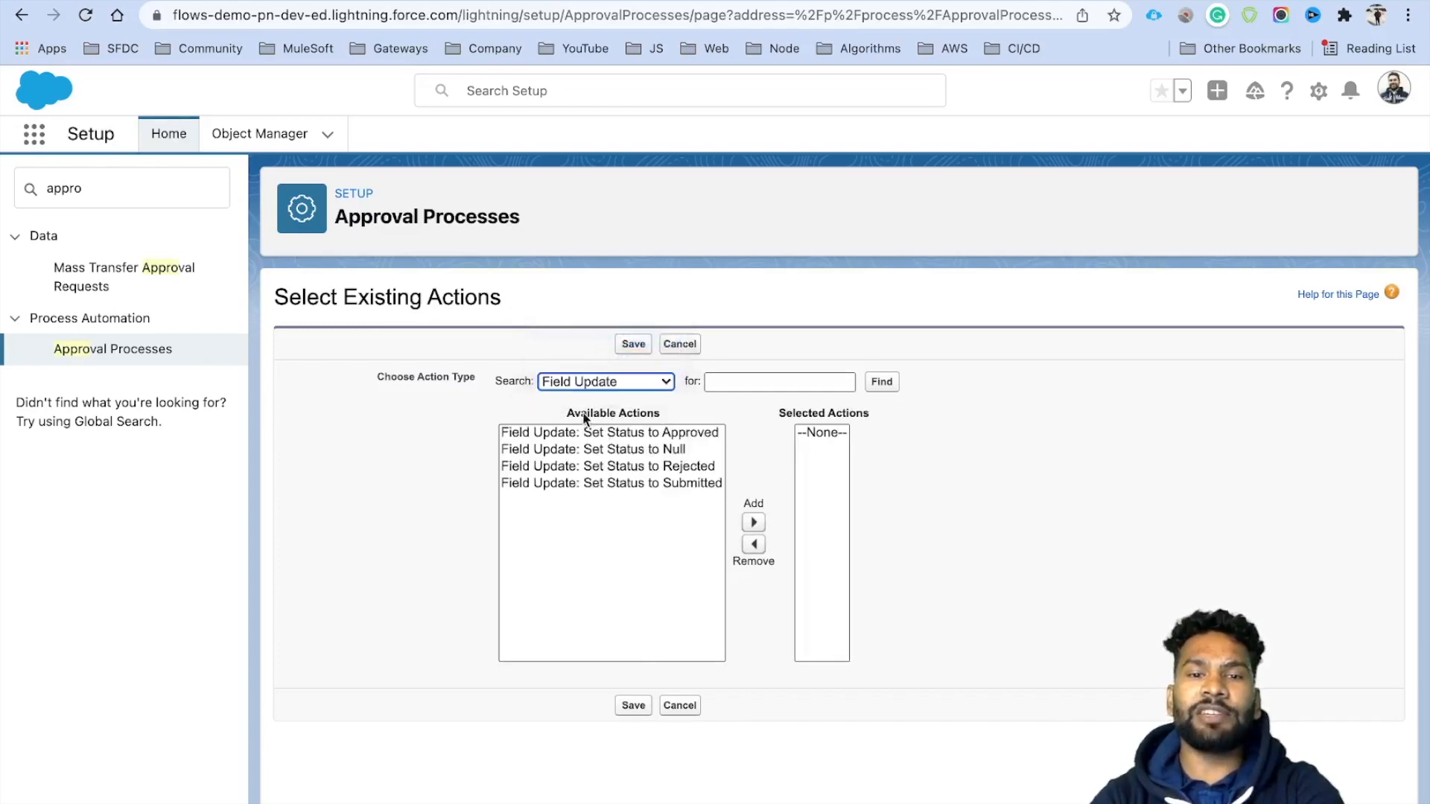
click(668, 466)
click(753, 523)
click(631, 344)
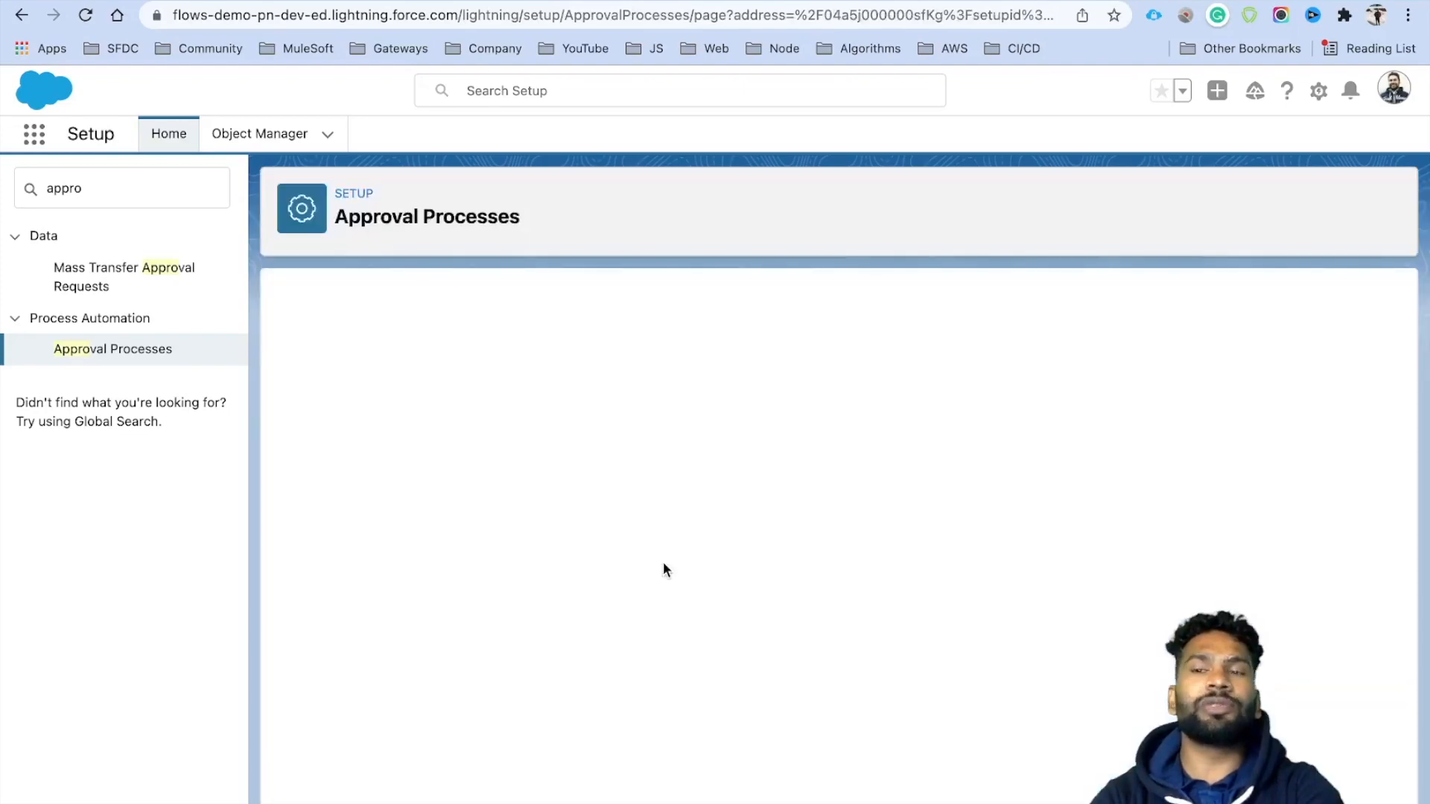
- Review the Discount Approval for Opportunity process and its steps and actions, and activate it
scroll(664, 564, down, 5)
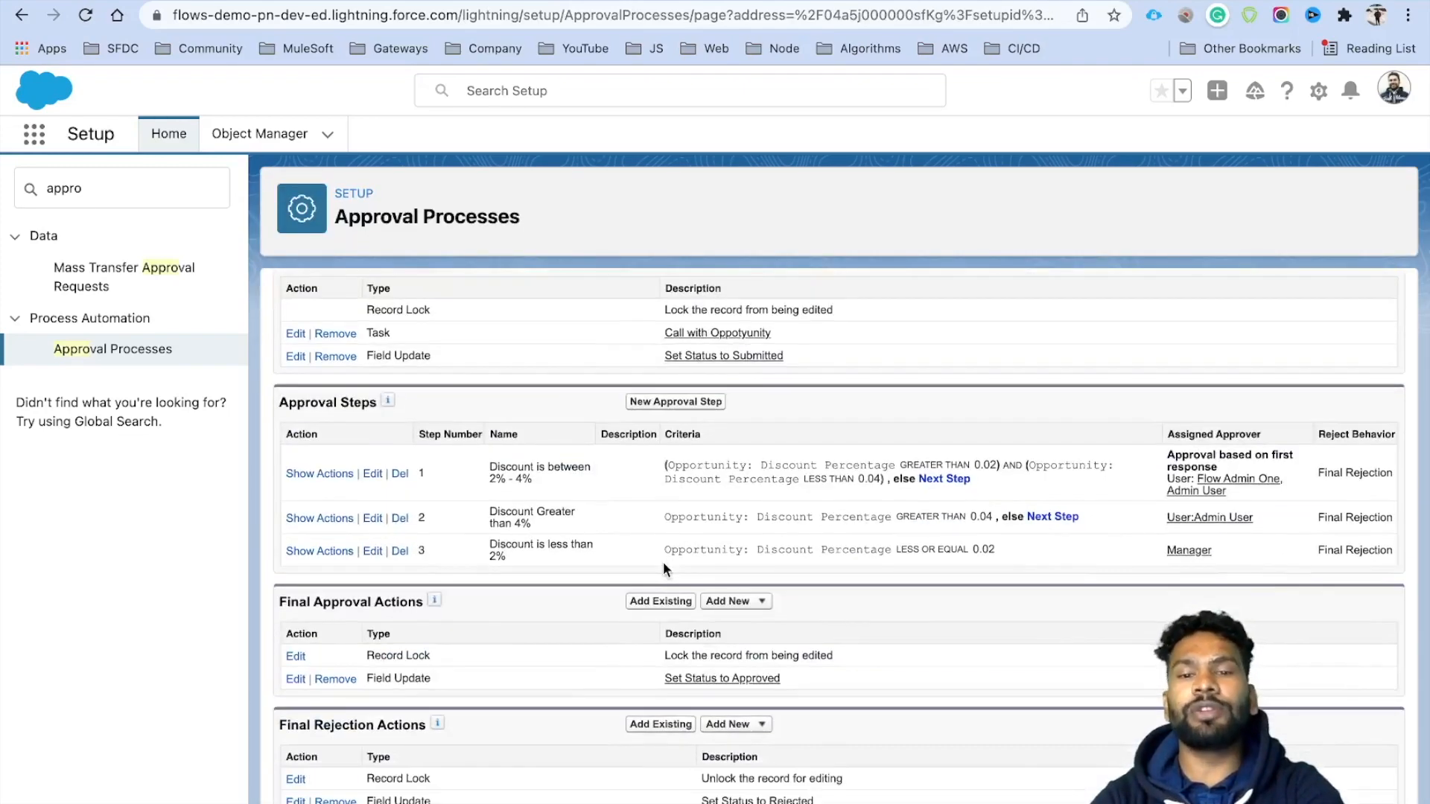
scroll(663, 561, down, 1)
scroll(663, 562, up, 5)
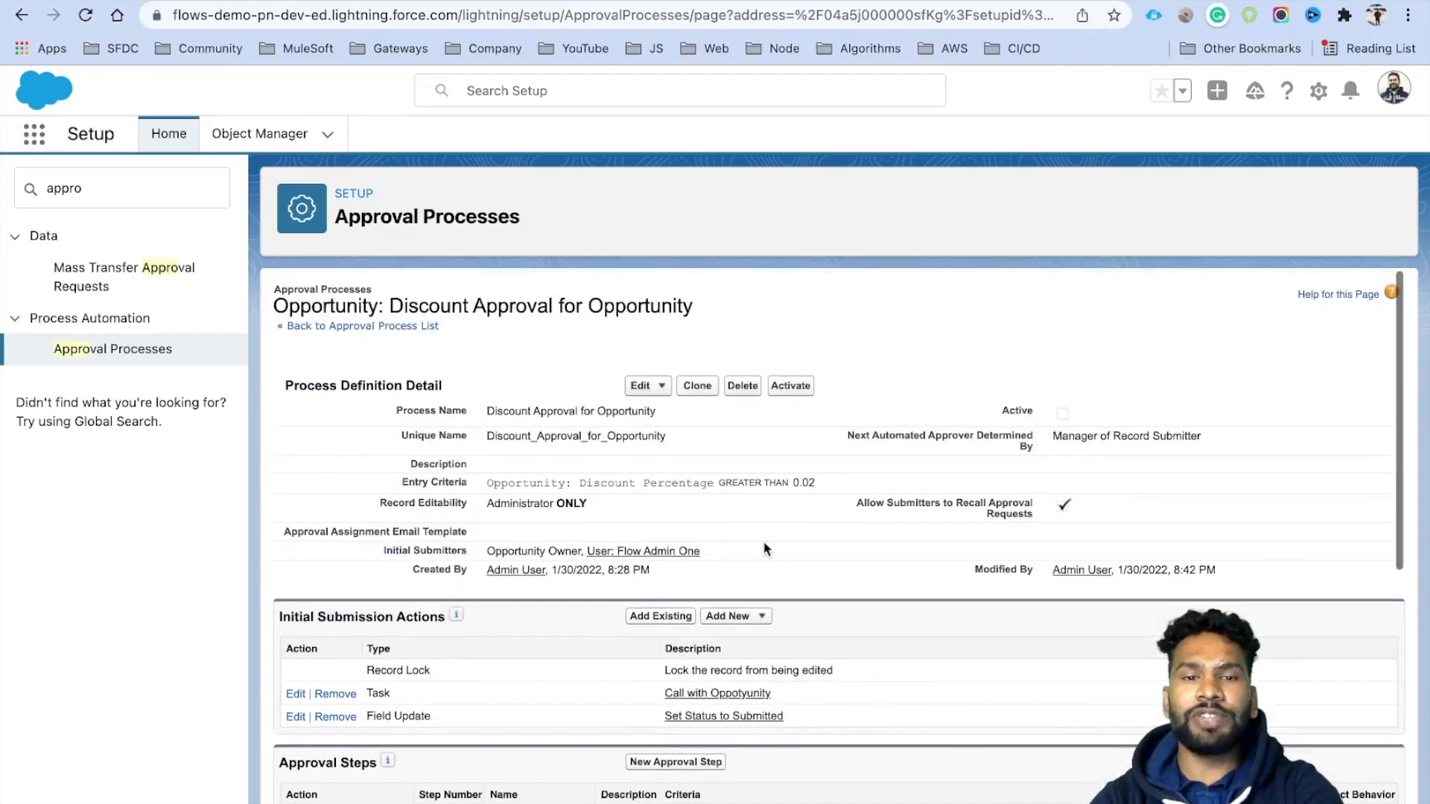
scroll(765, 549, down, 5)
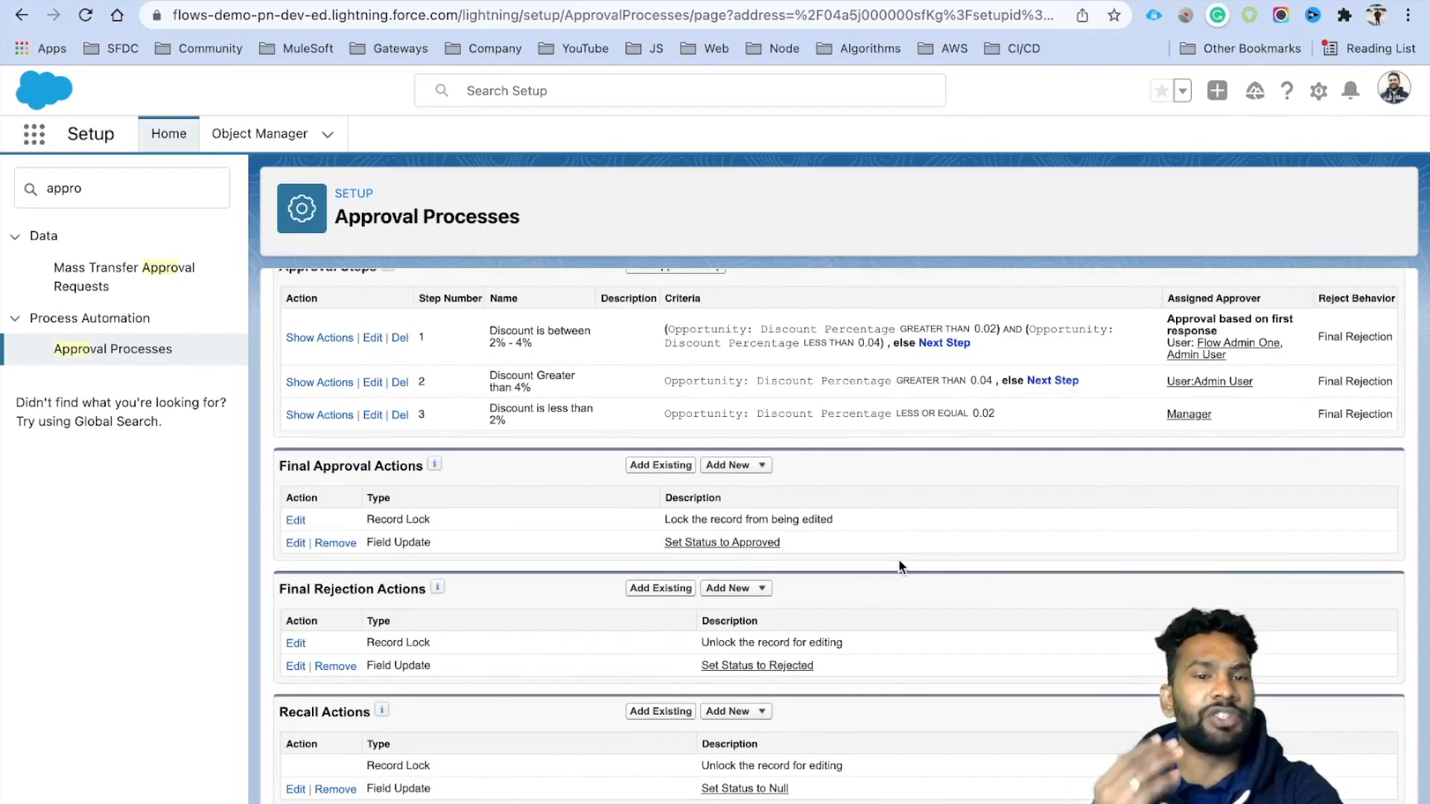
scroll(900, 560, up, 5)
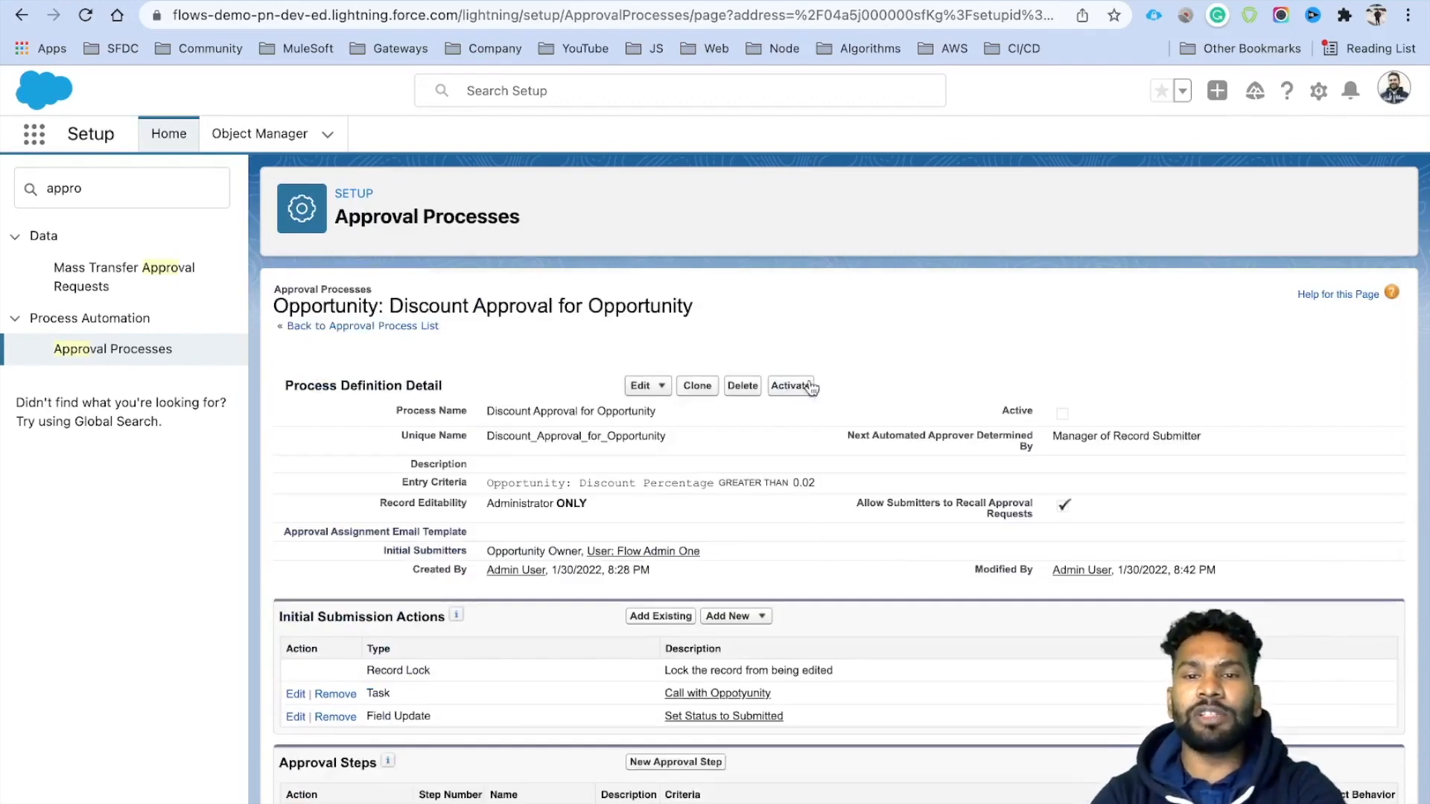
click(803, 384)
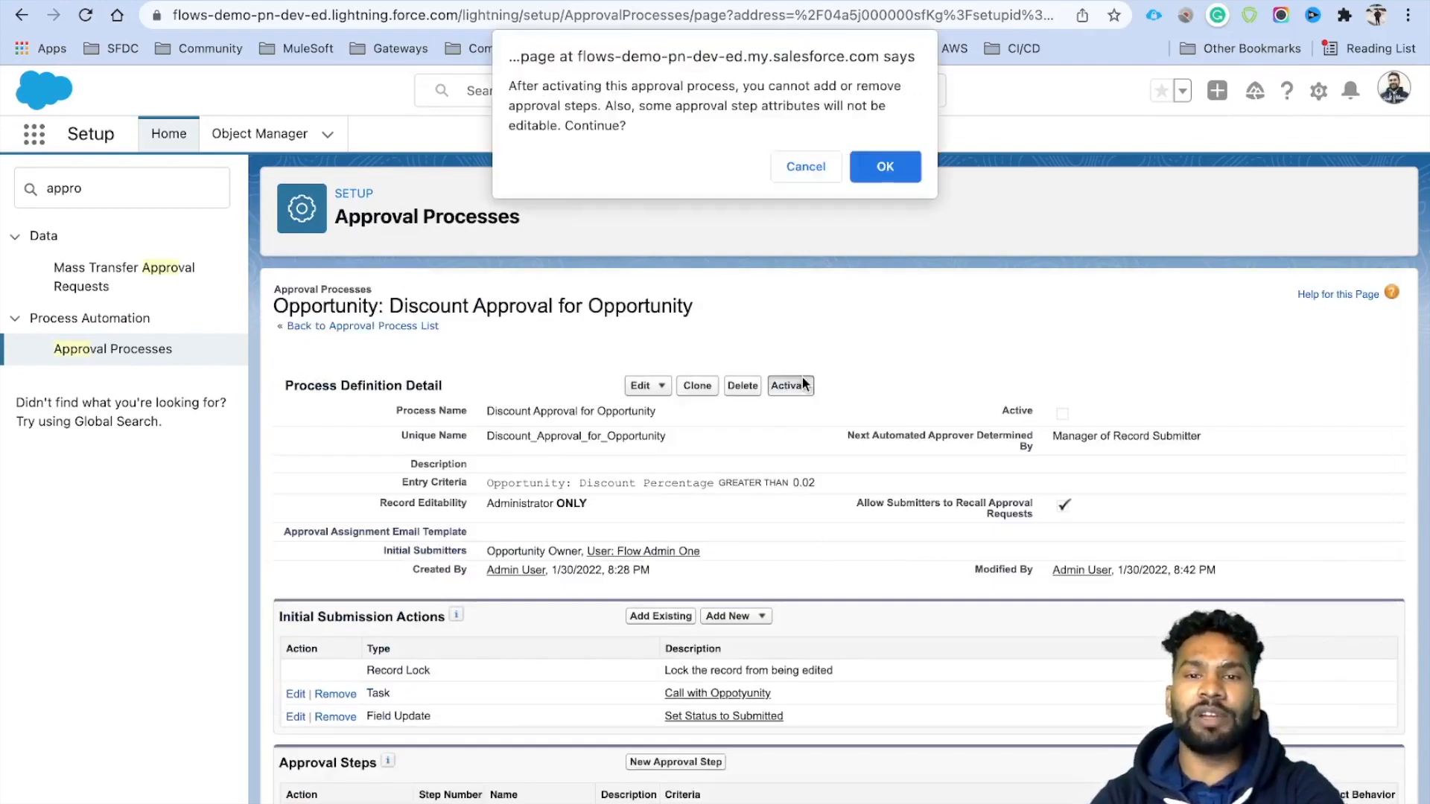
click(885, 167)
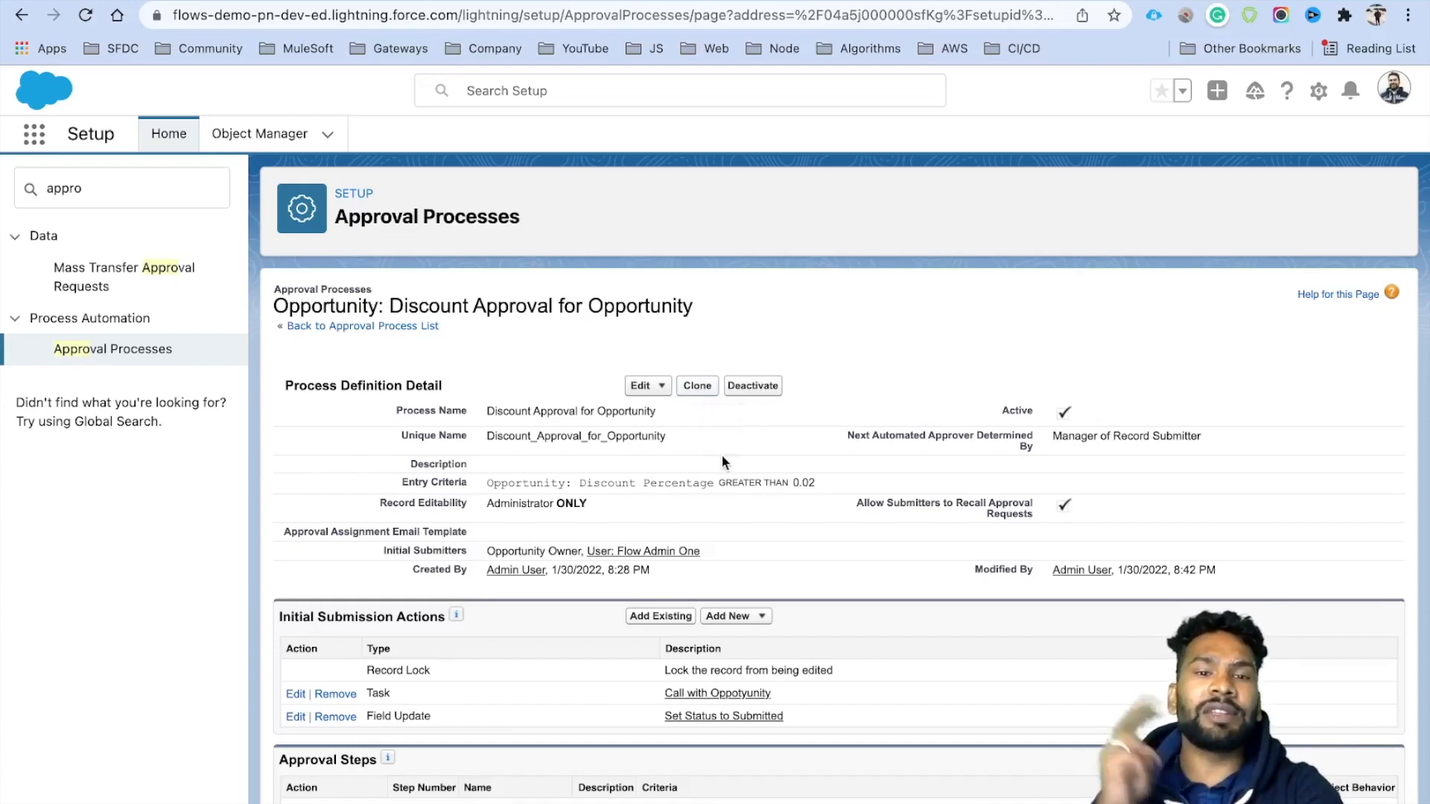
scroll(721, 457, down, 6)
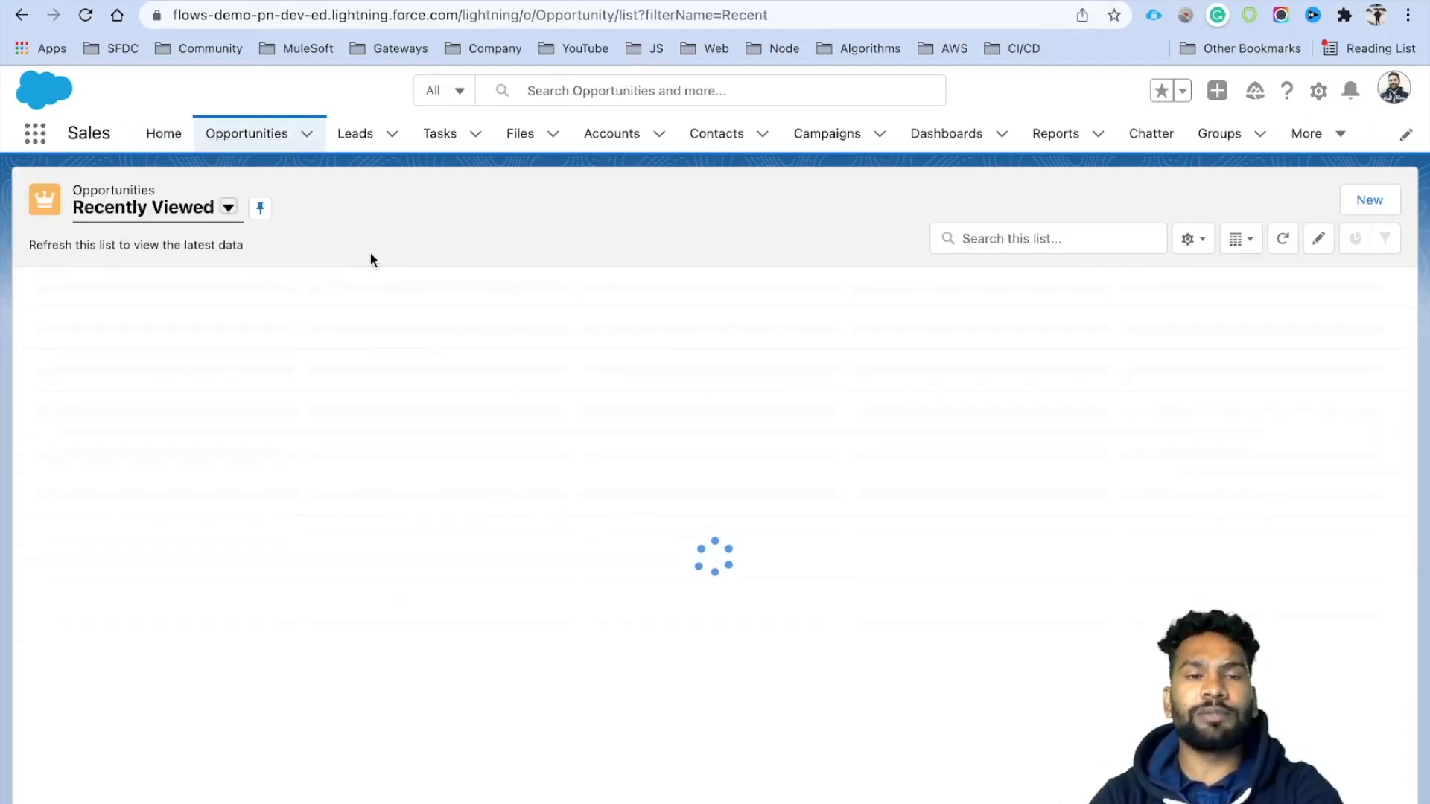
- Open the "Farmers Coop. of Florida-" opportunity in the Sales app and look through its related lists for Approval History
click(173, 316)
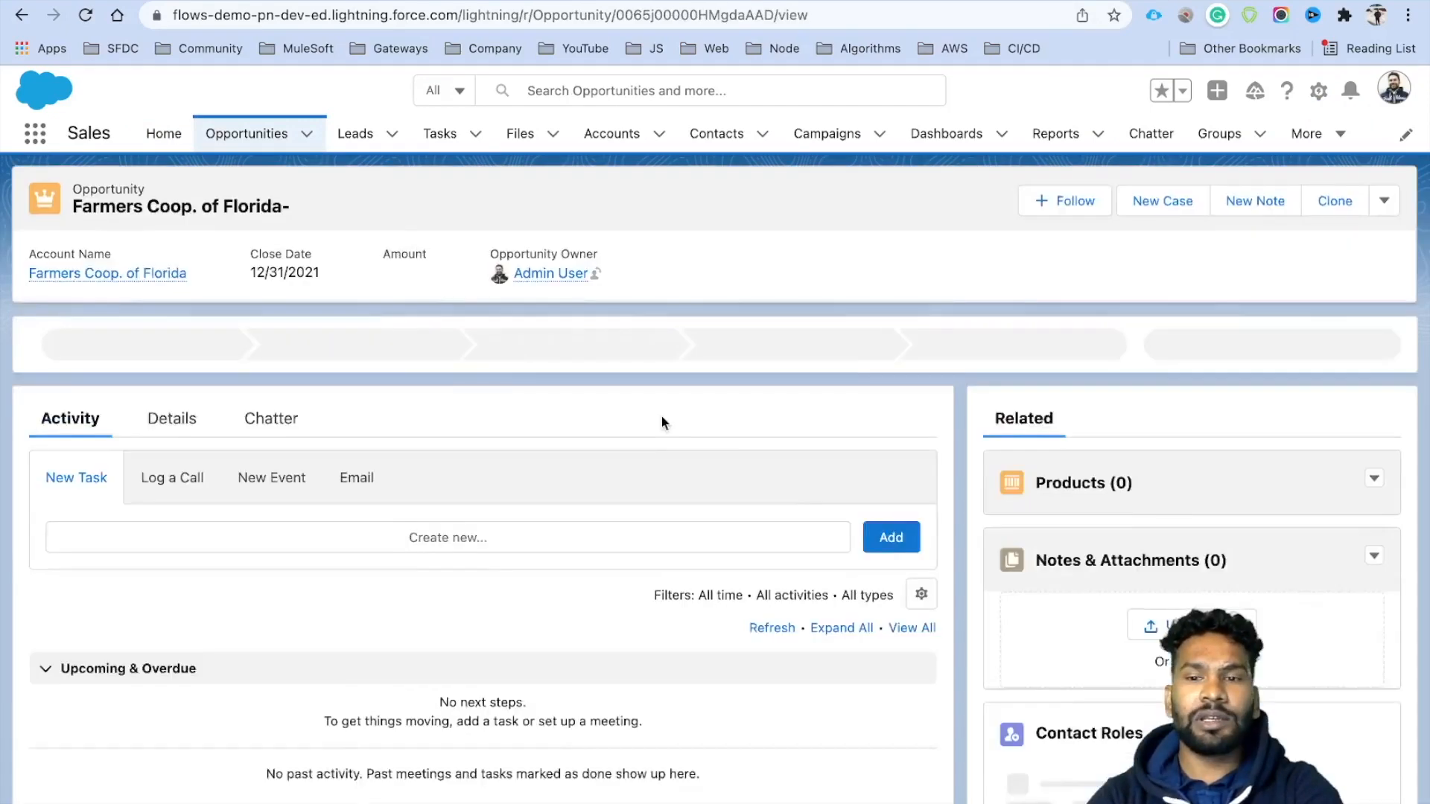
scroll(662, 417, down, 2)
scroll(977, 511, down, 5)
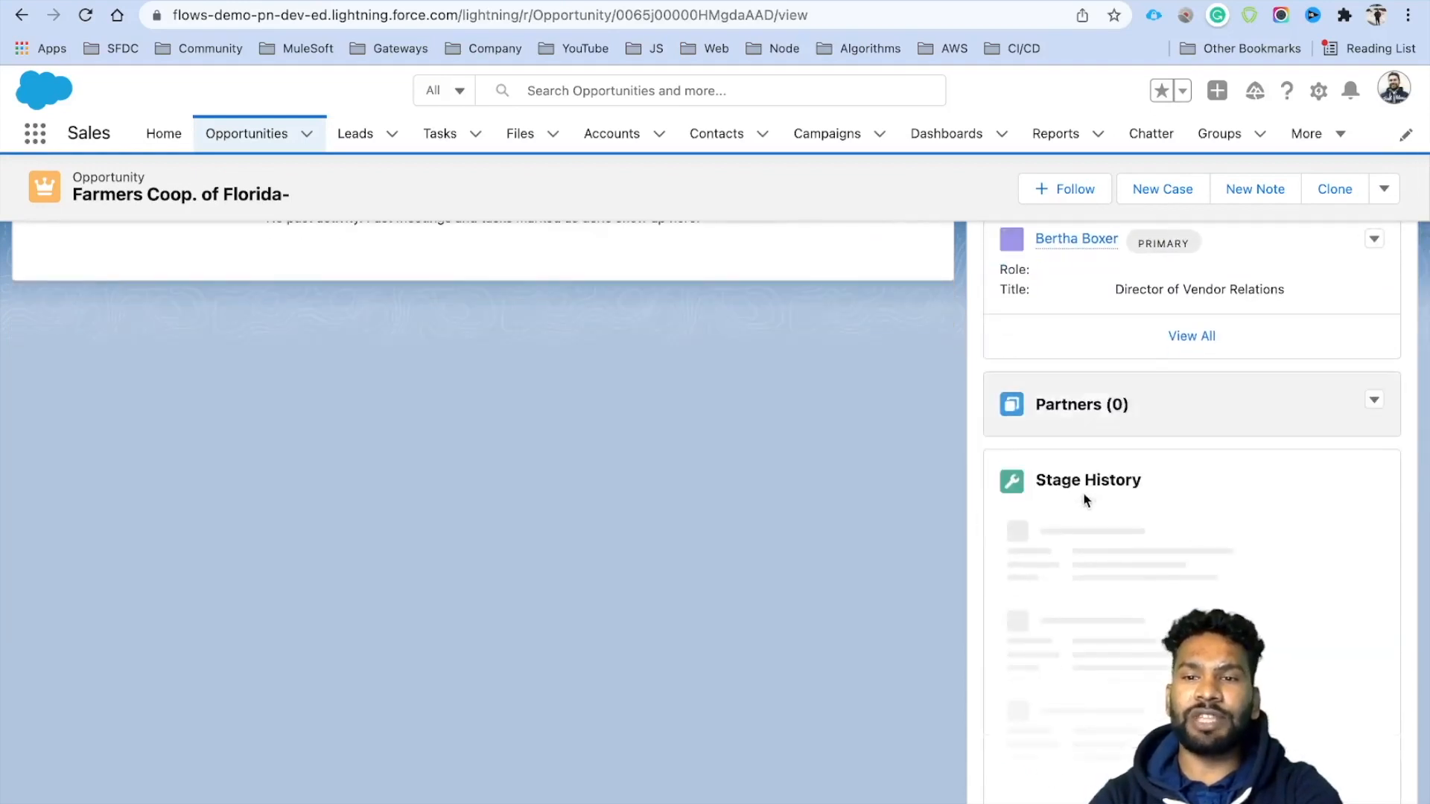
scroll(1083, 493, down, 5)
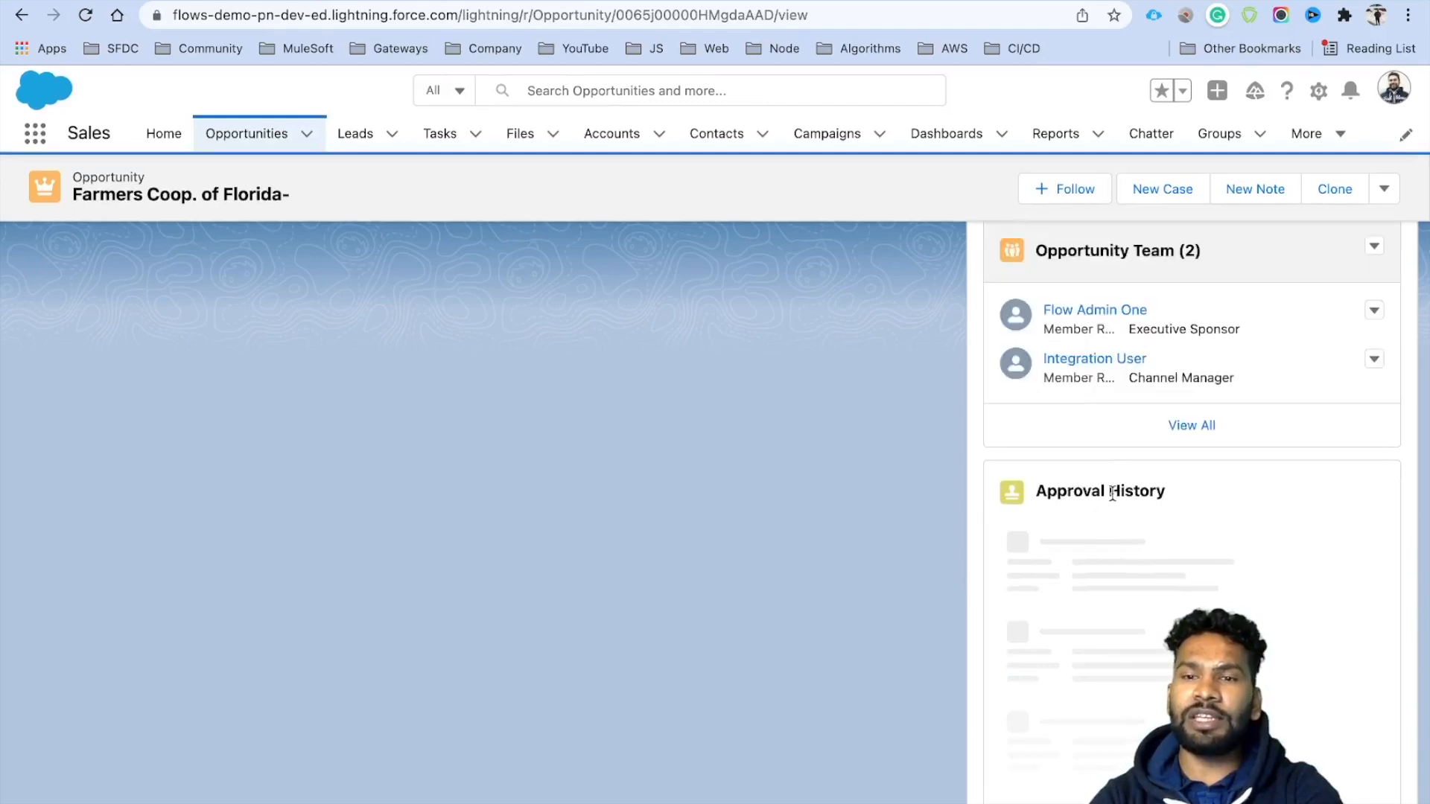
scroll(1112, 493, up, 4)
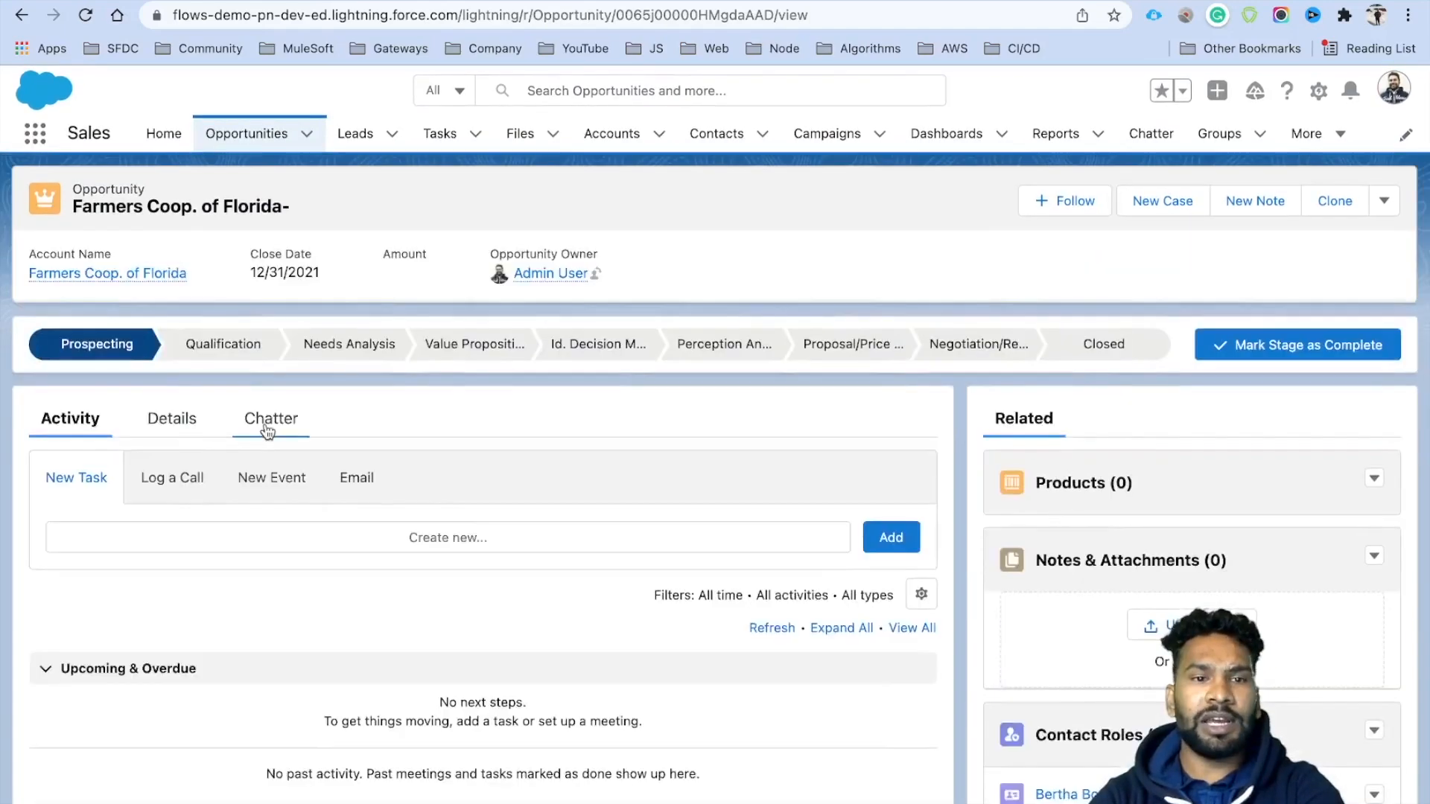
- Set the opportunity's Discount Percentage to 3 in its details and save the record
click(269, 417)
click(165, 418)
scroll(448, 591, down, 2)
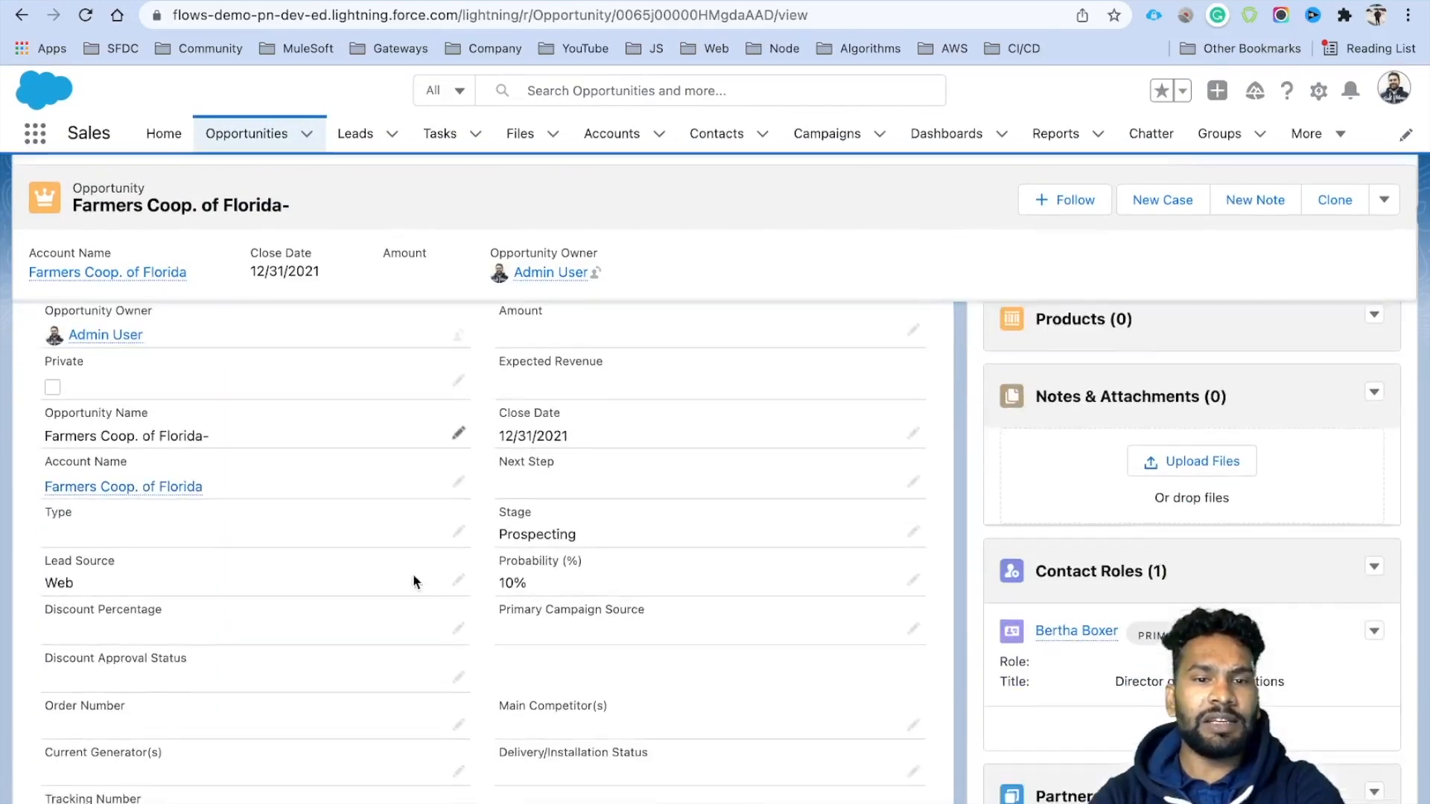
scroll(449, 592, down, 1)
scroll(448, 592, down, 1)
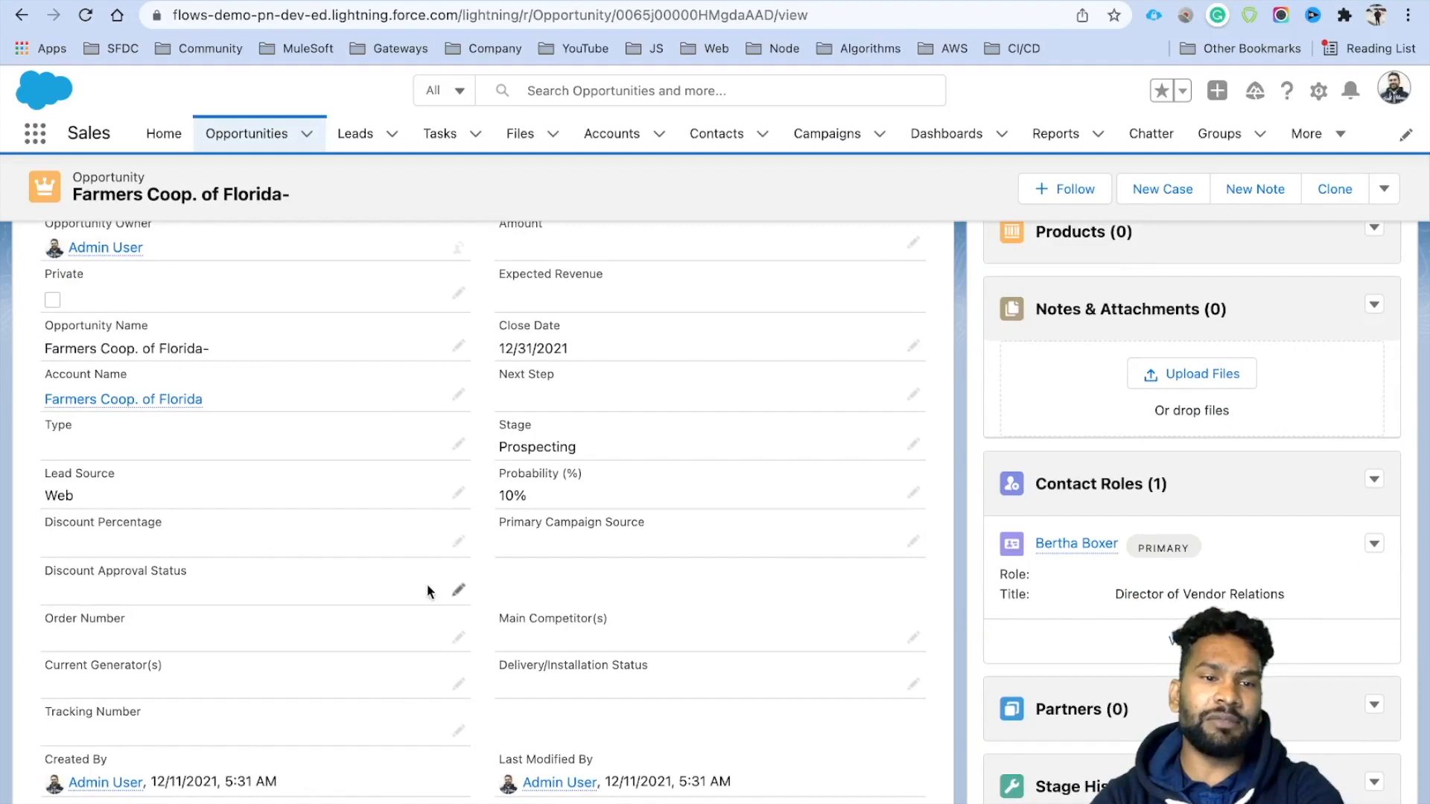
click(459, 542)
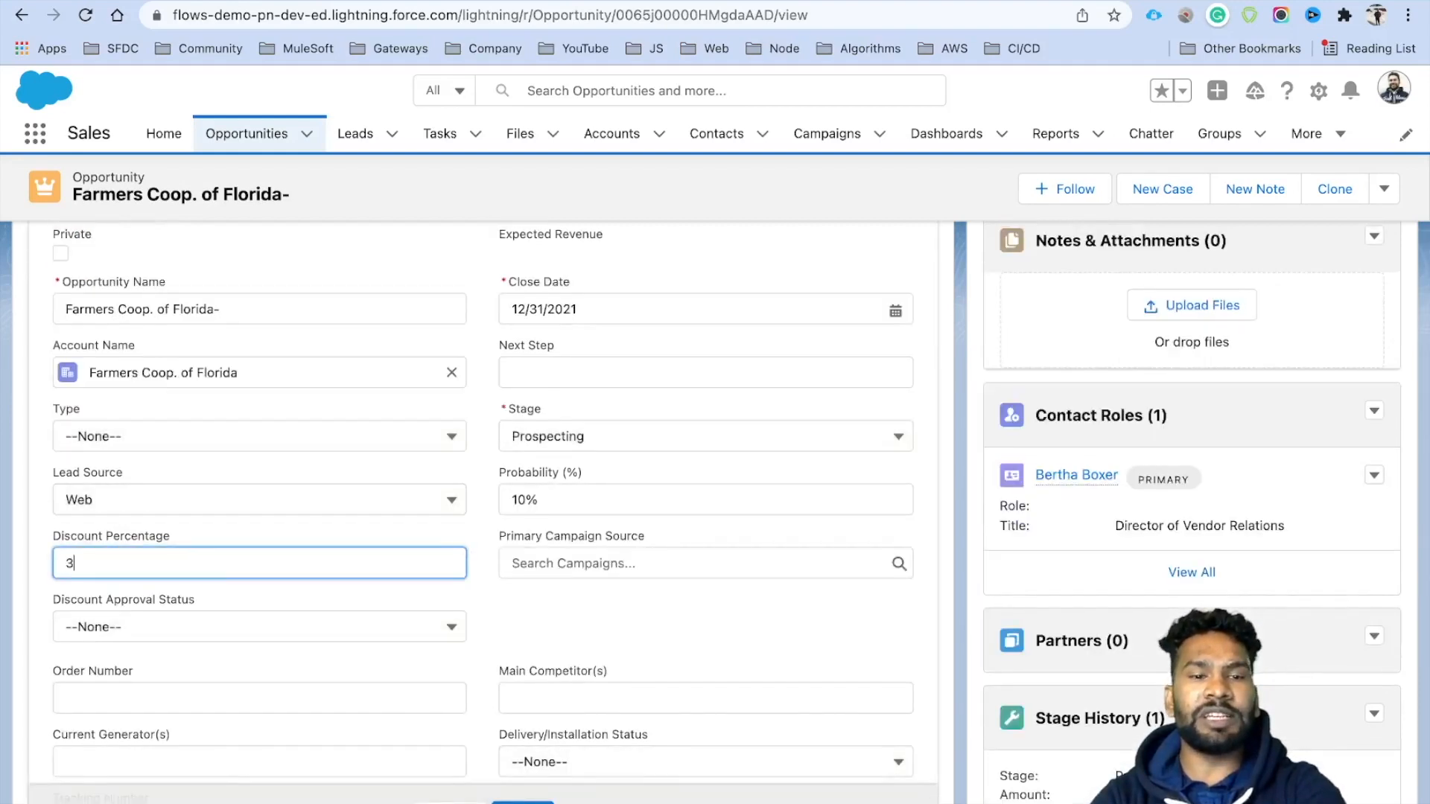
text(3)
click(524, 616)
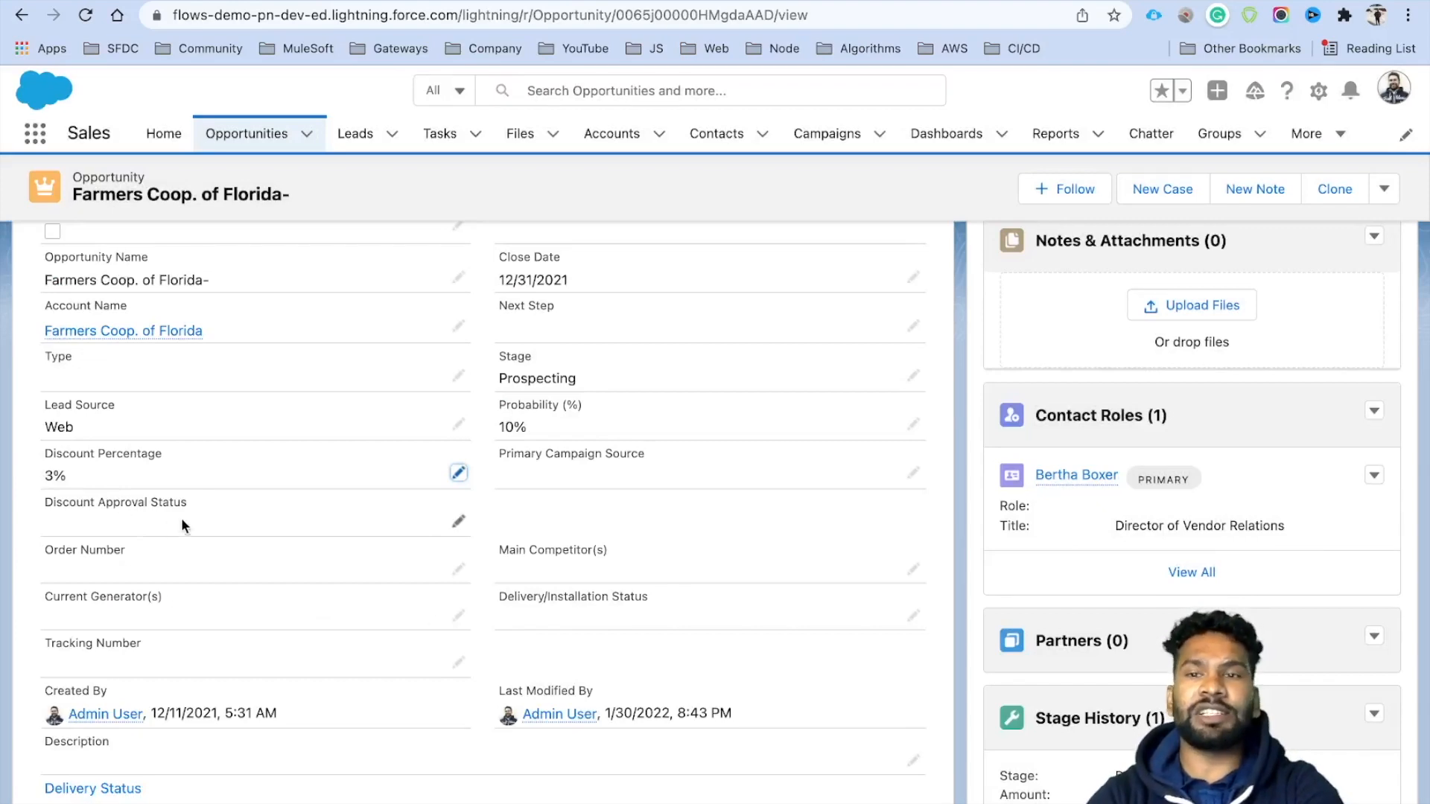
- Submit the opportunity for approval with the comment "Sumbitting for 3% Discount Approval"
click(1386, 192)
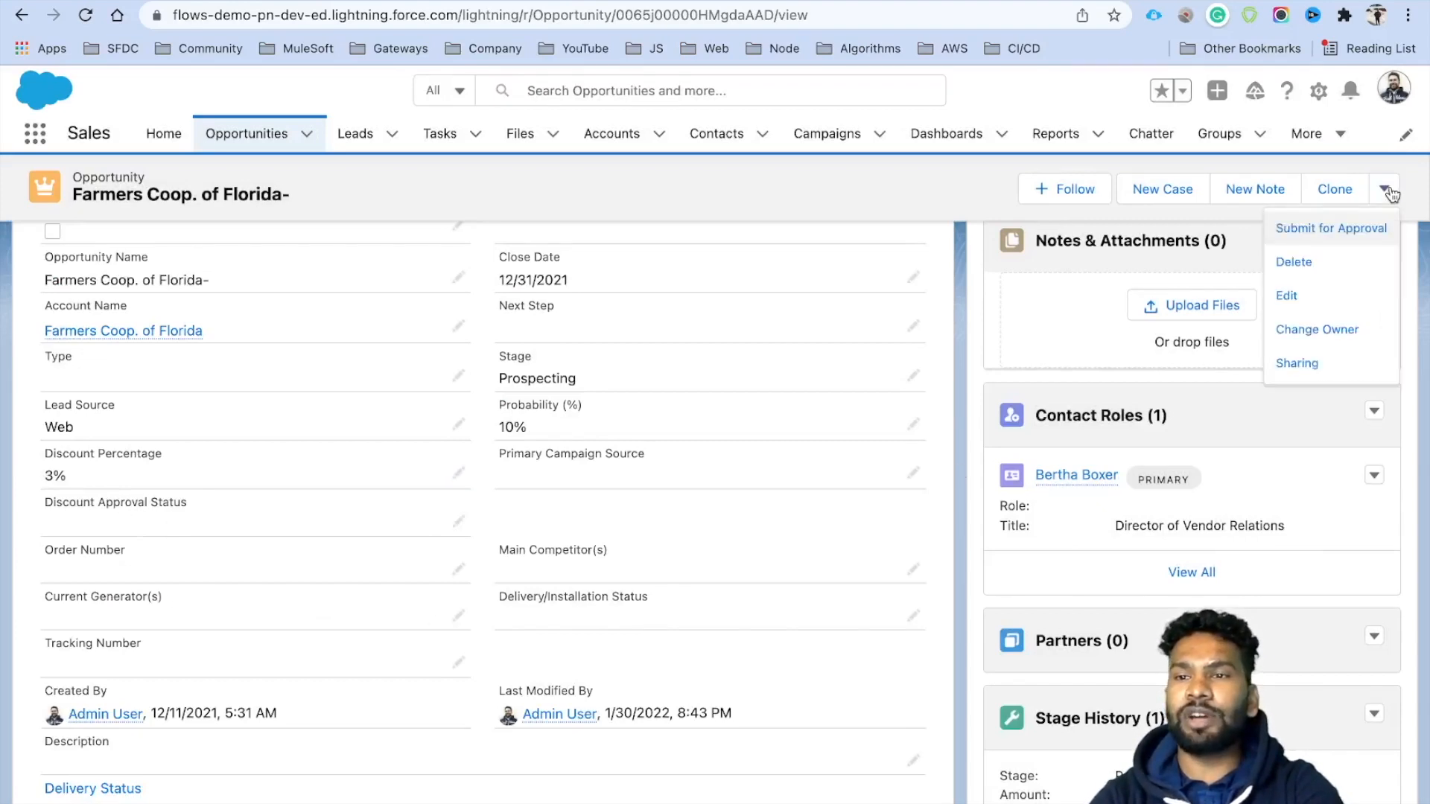
click(1349, 228)
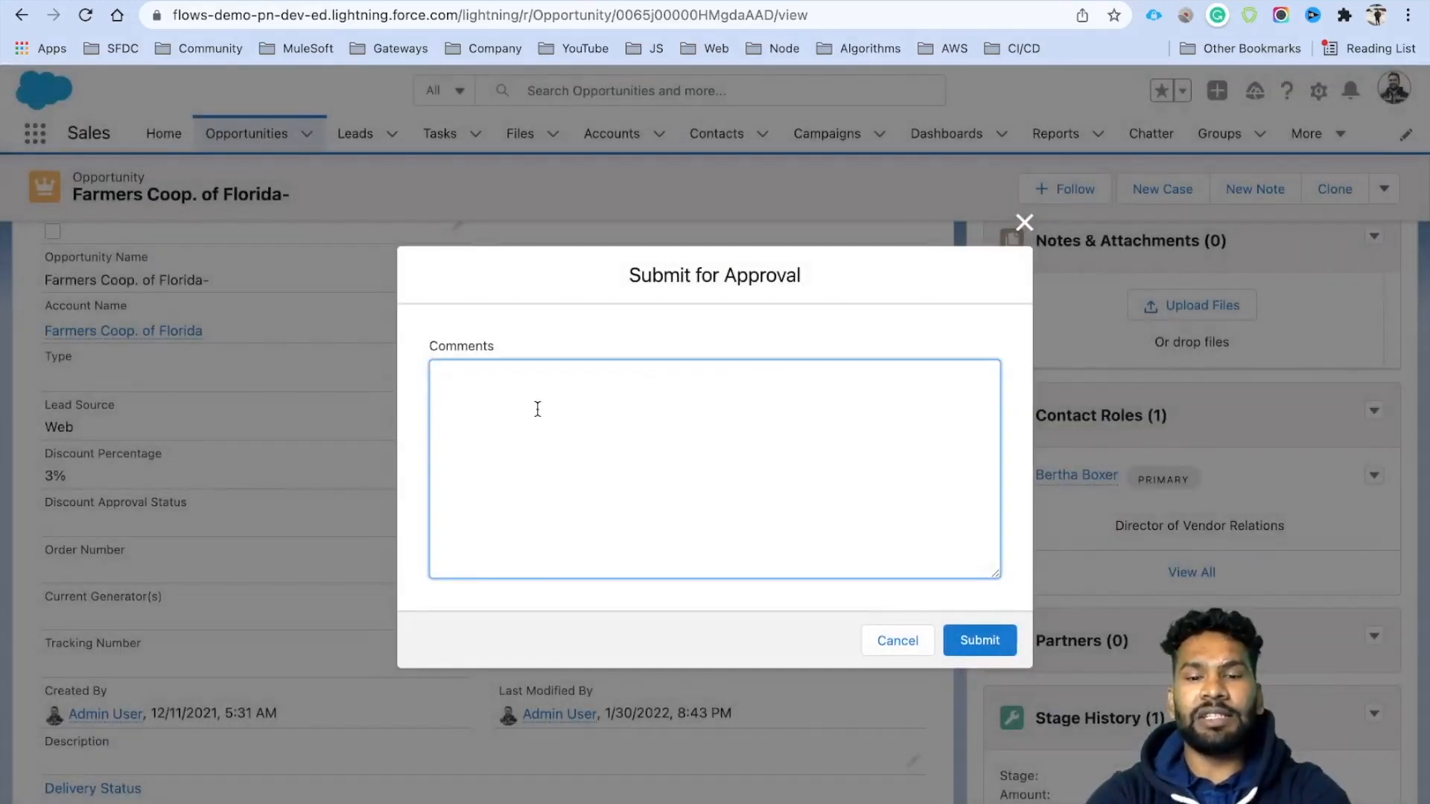
text(Sumbitting for 3% Discount Approval)
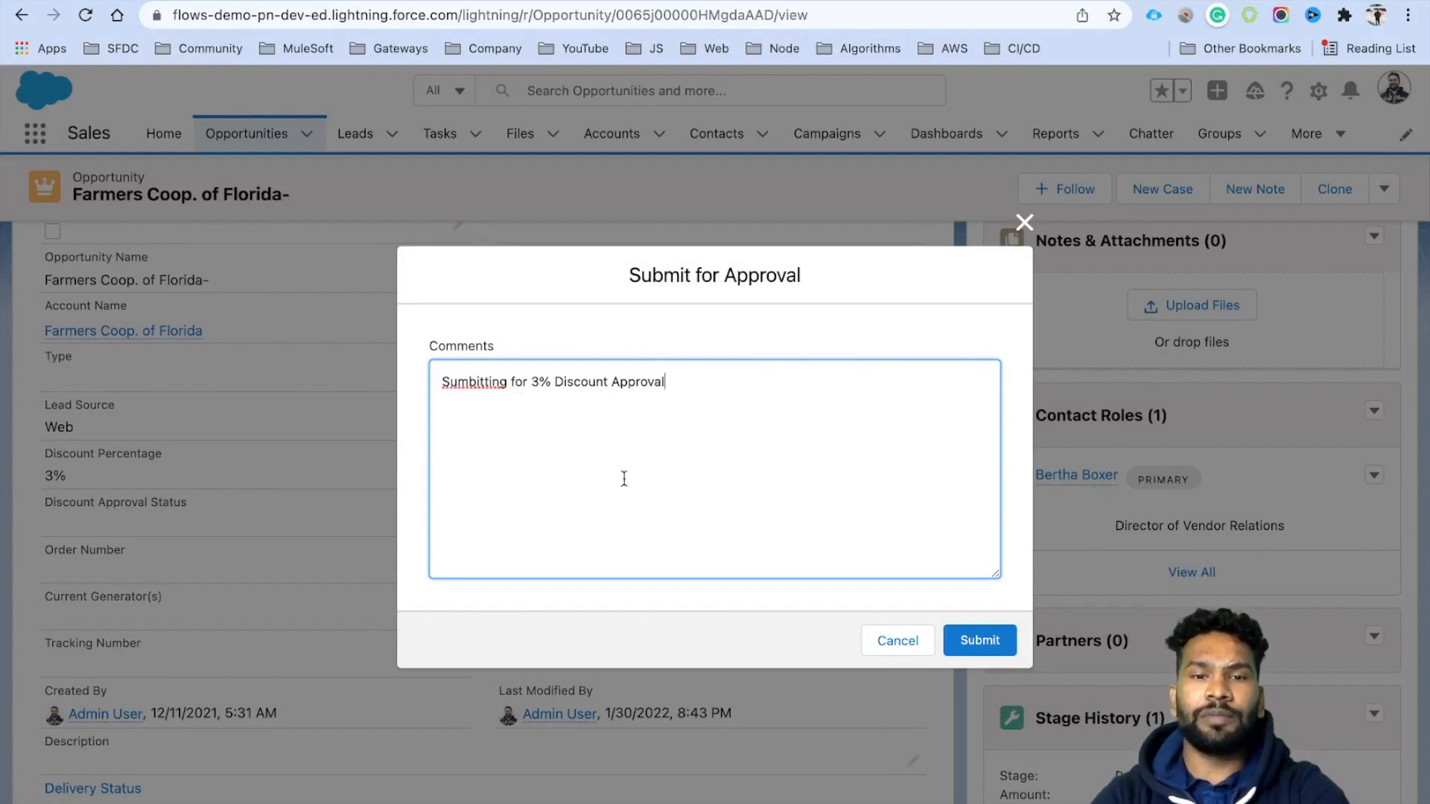
double_click(504, 383)
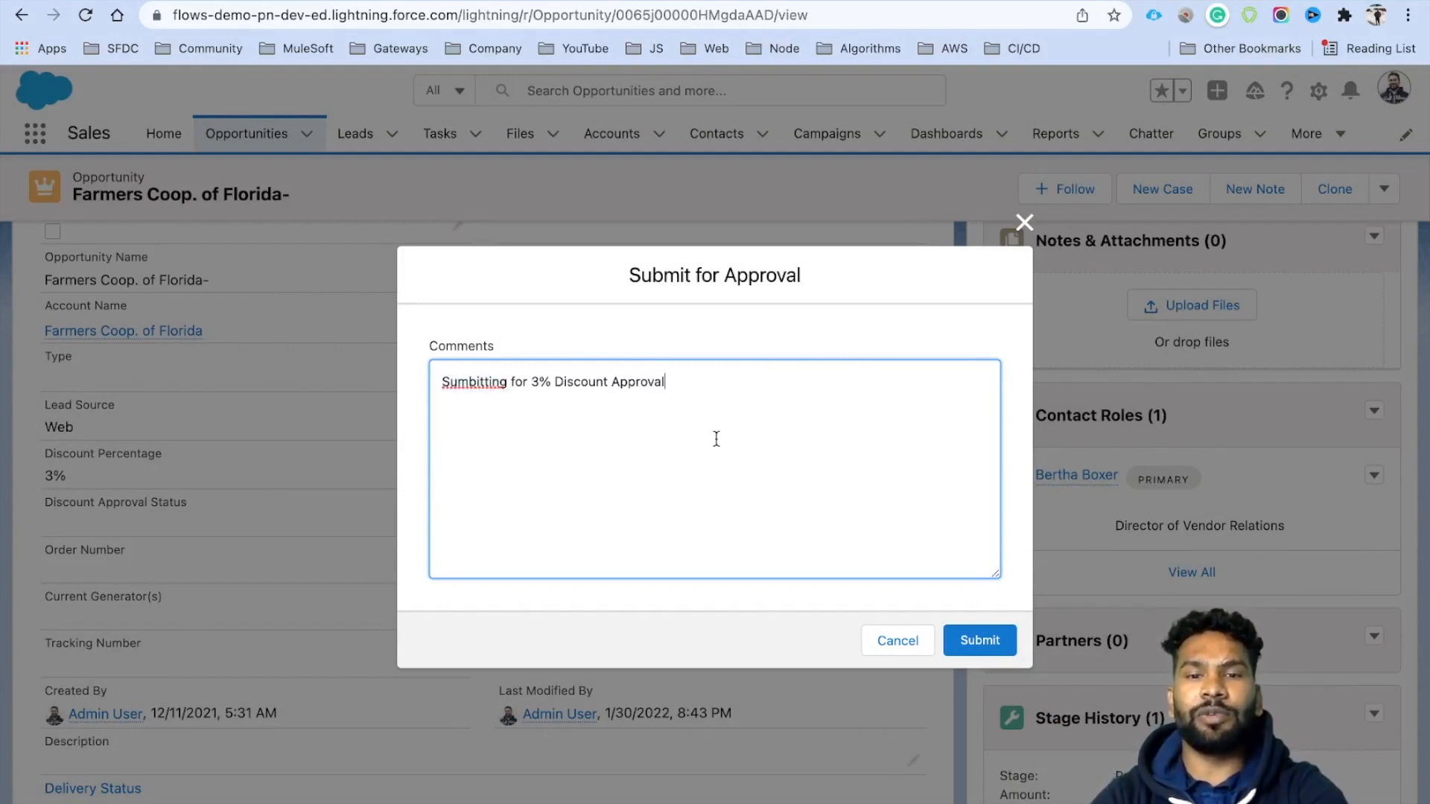
click(959, 640)
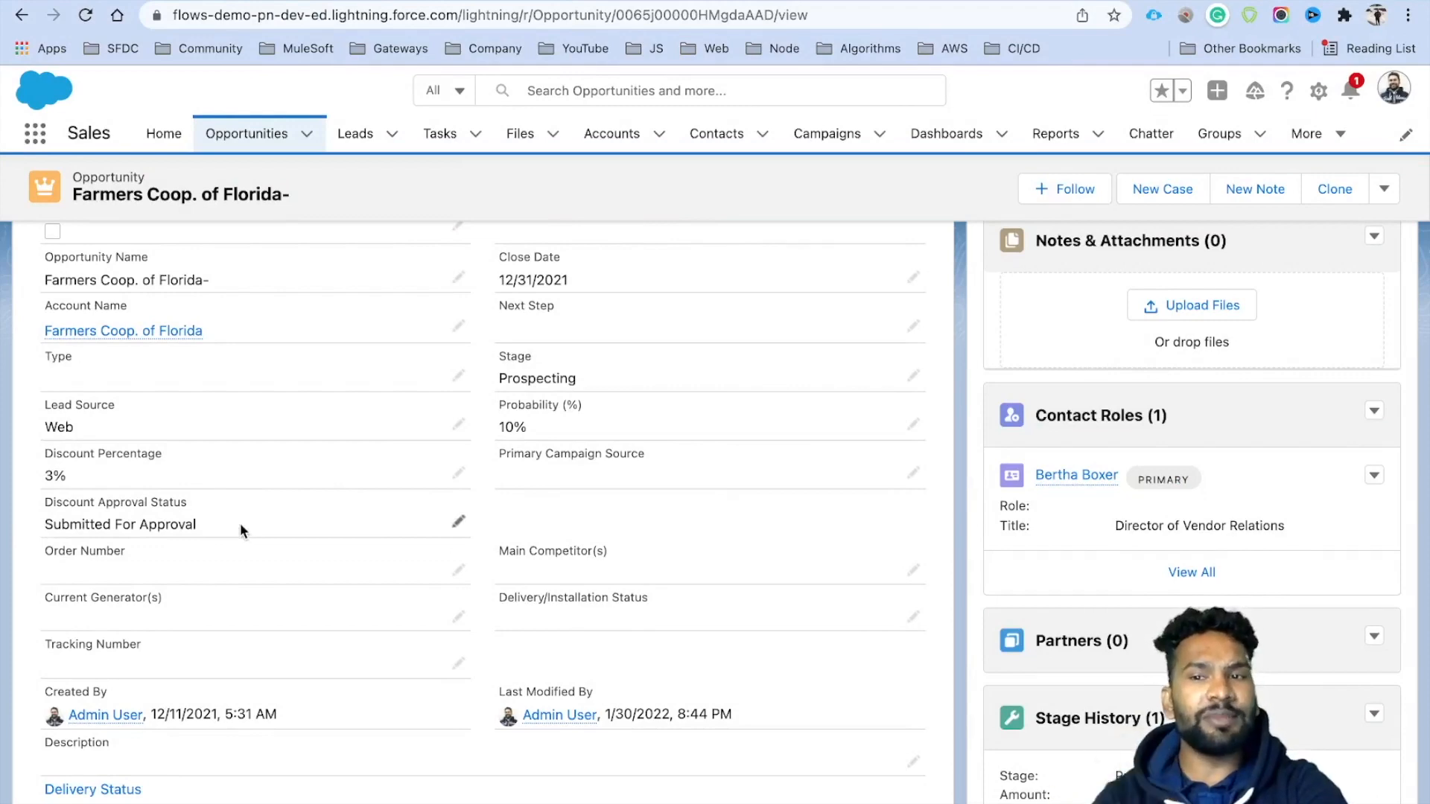
- Open the opportunity's full Approval History and check which approval step the request was routed to
scroll(805, 624, down, 6)
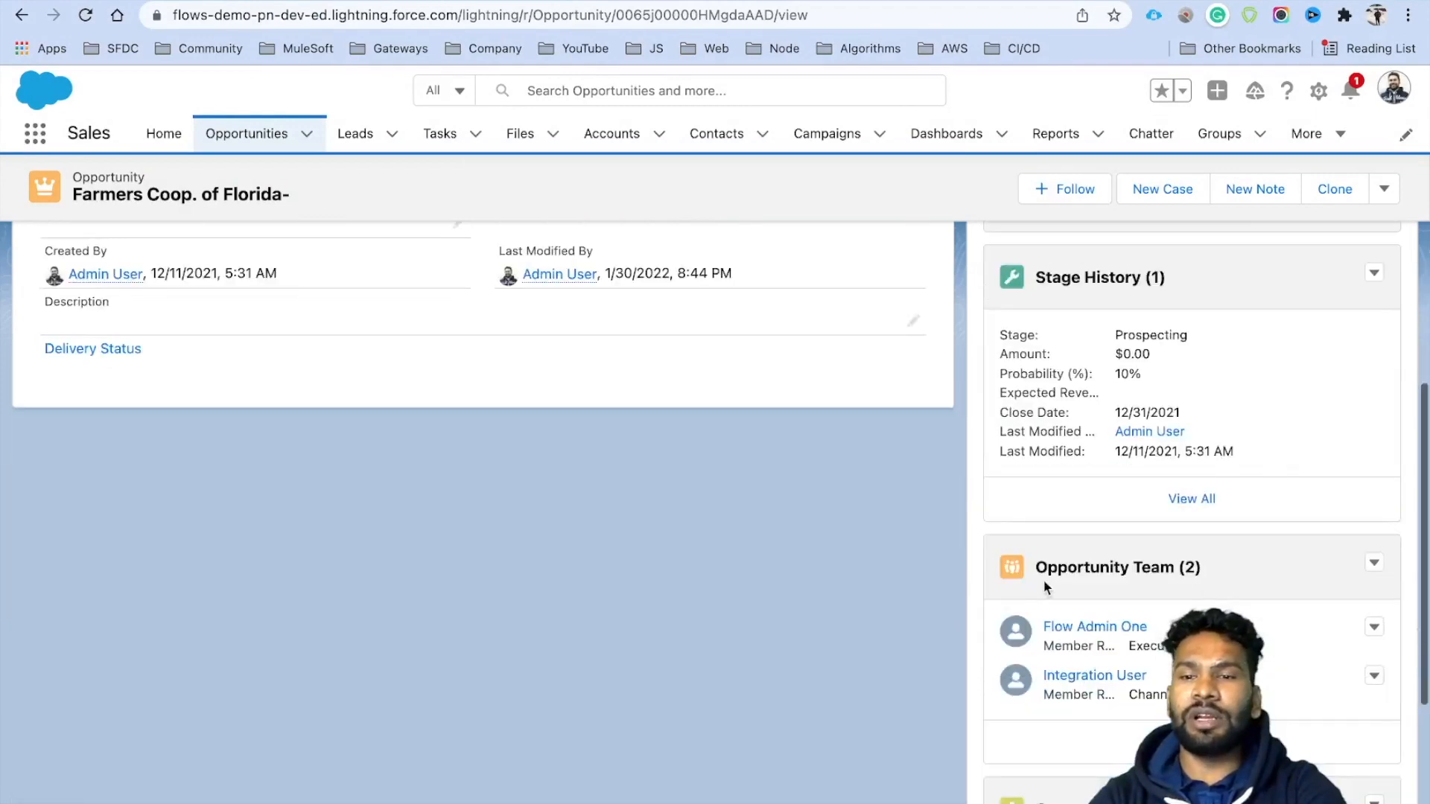
scroll(1074, 671, down, 5)
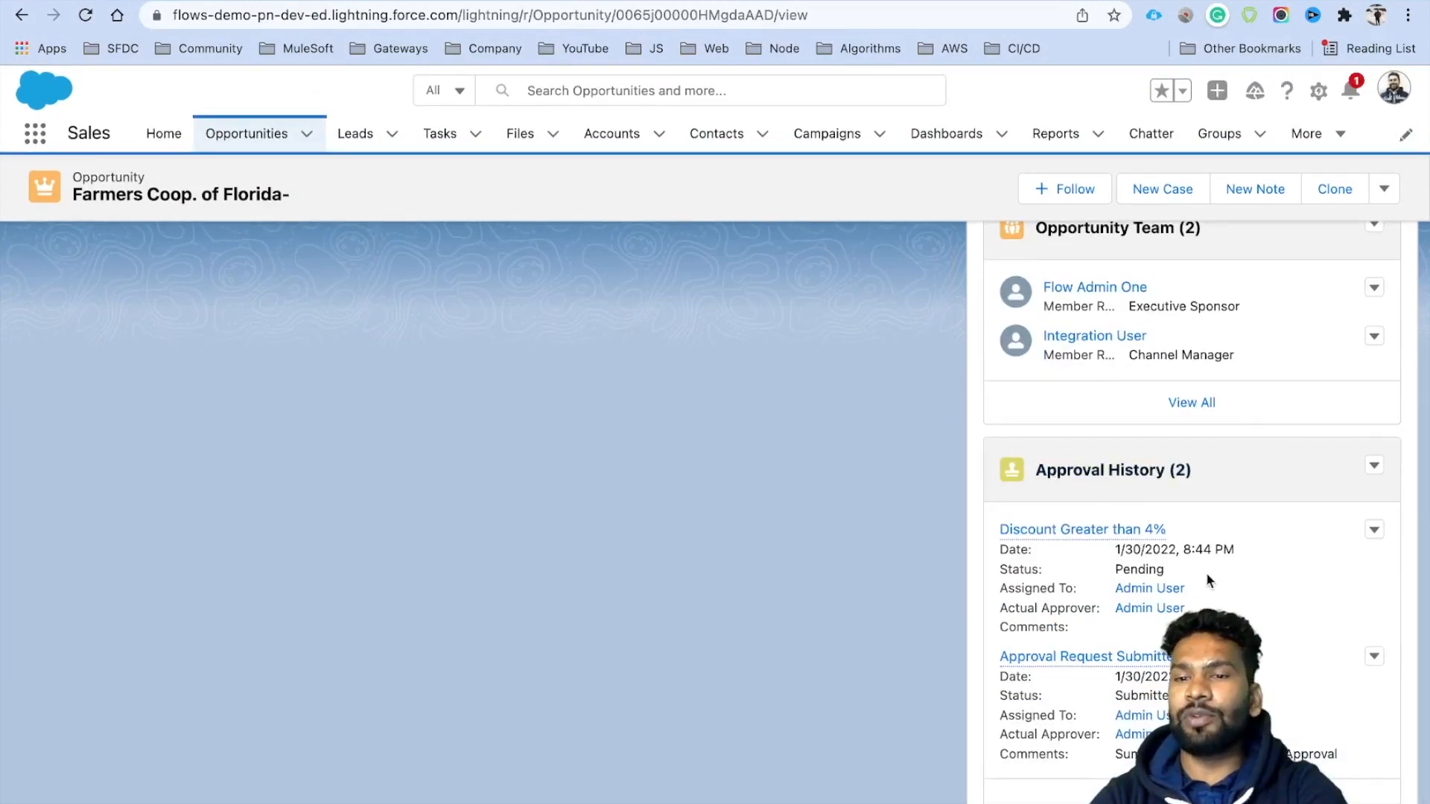
click(1105, 469)
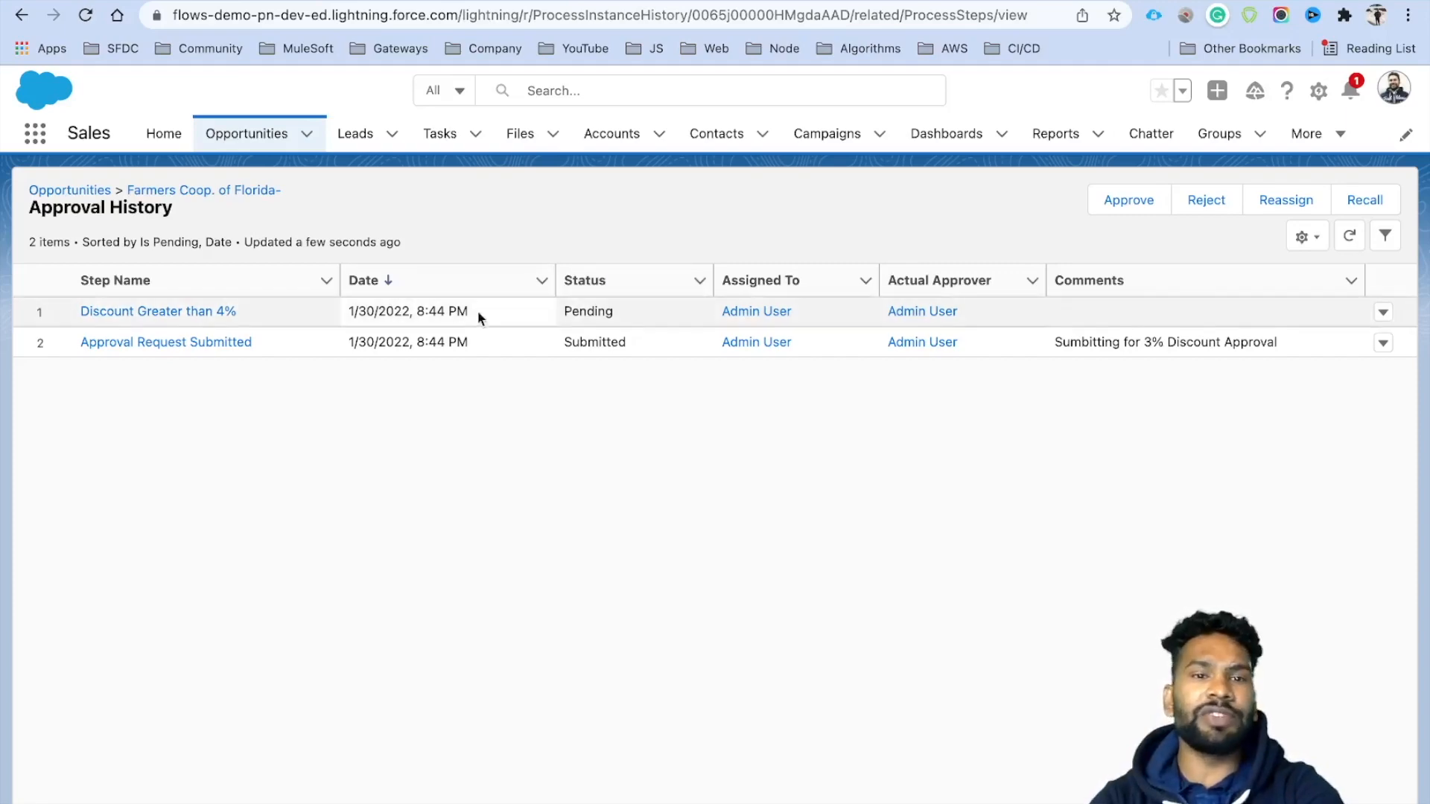
- Return to the approval process setup and examine the discount limits in the criteria of the "Discount is between 2% - 4%" step
click(611, 1)
scroll(708, 422, down, 4)
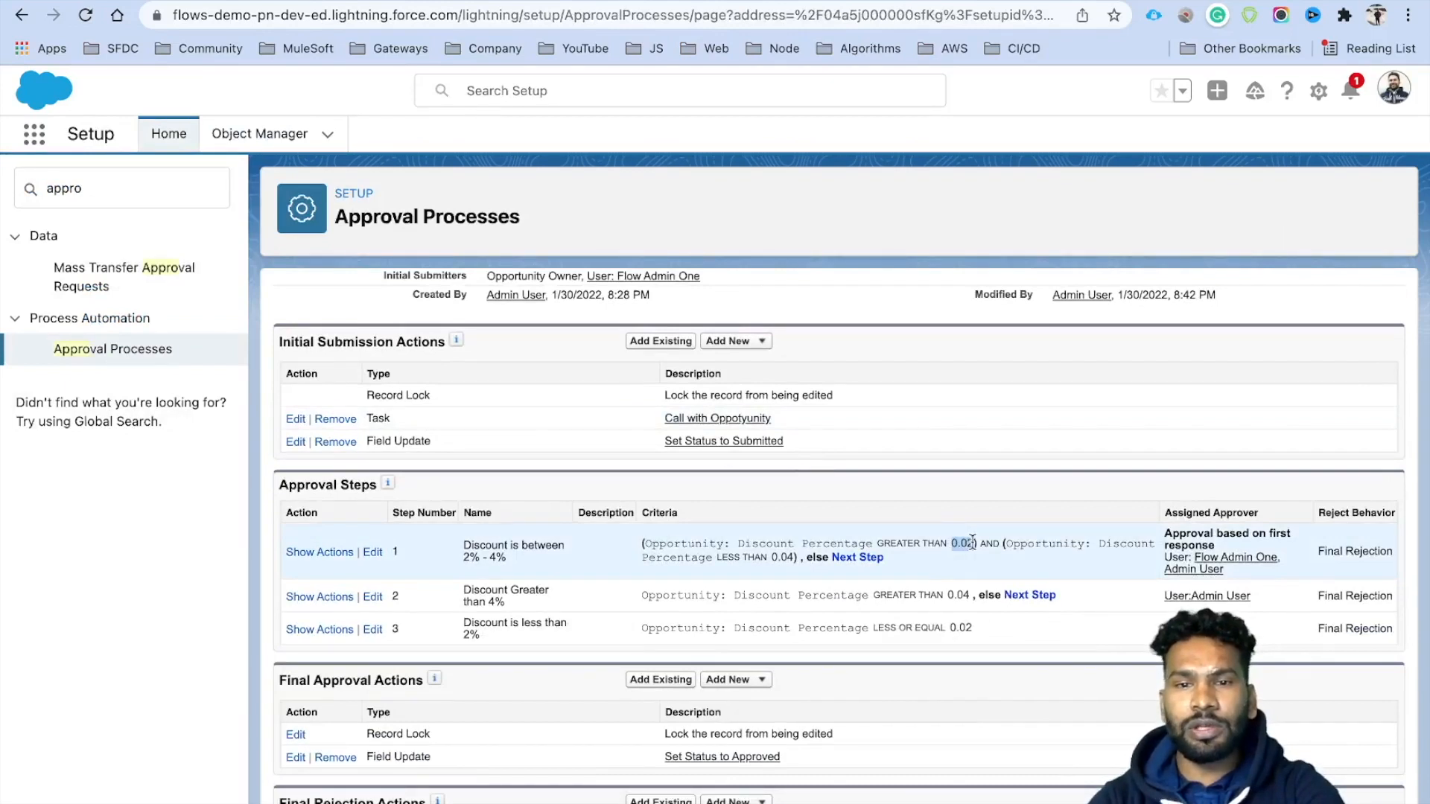
drag(771, 555, 790, 554)
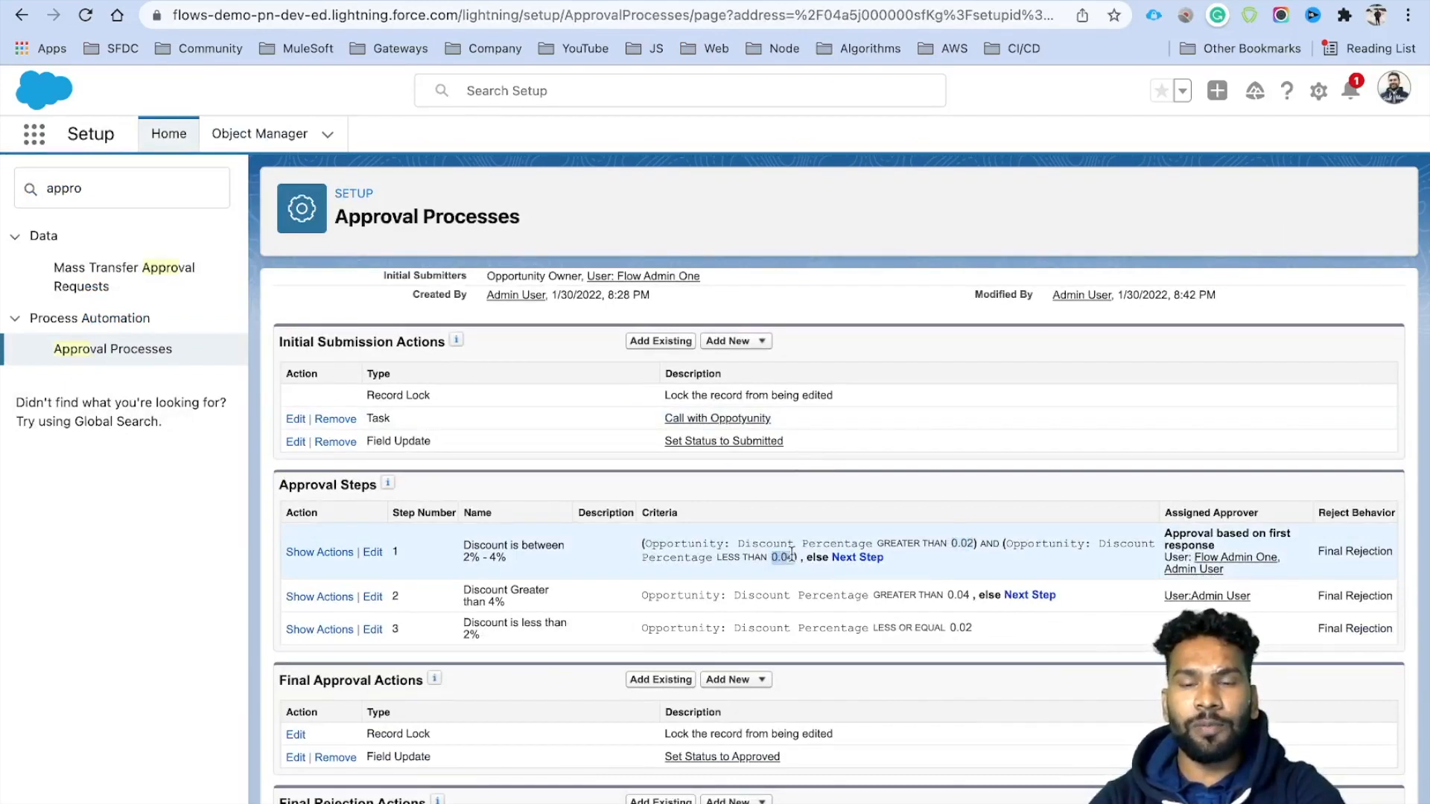
- Change the "Discount is between 2% - 4%" step criteria to Discount Percentage greater than 0.2 and less than 0.4, and save
click(791, 517)
click(373, 552)
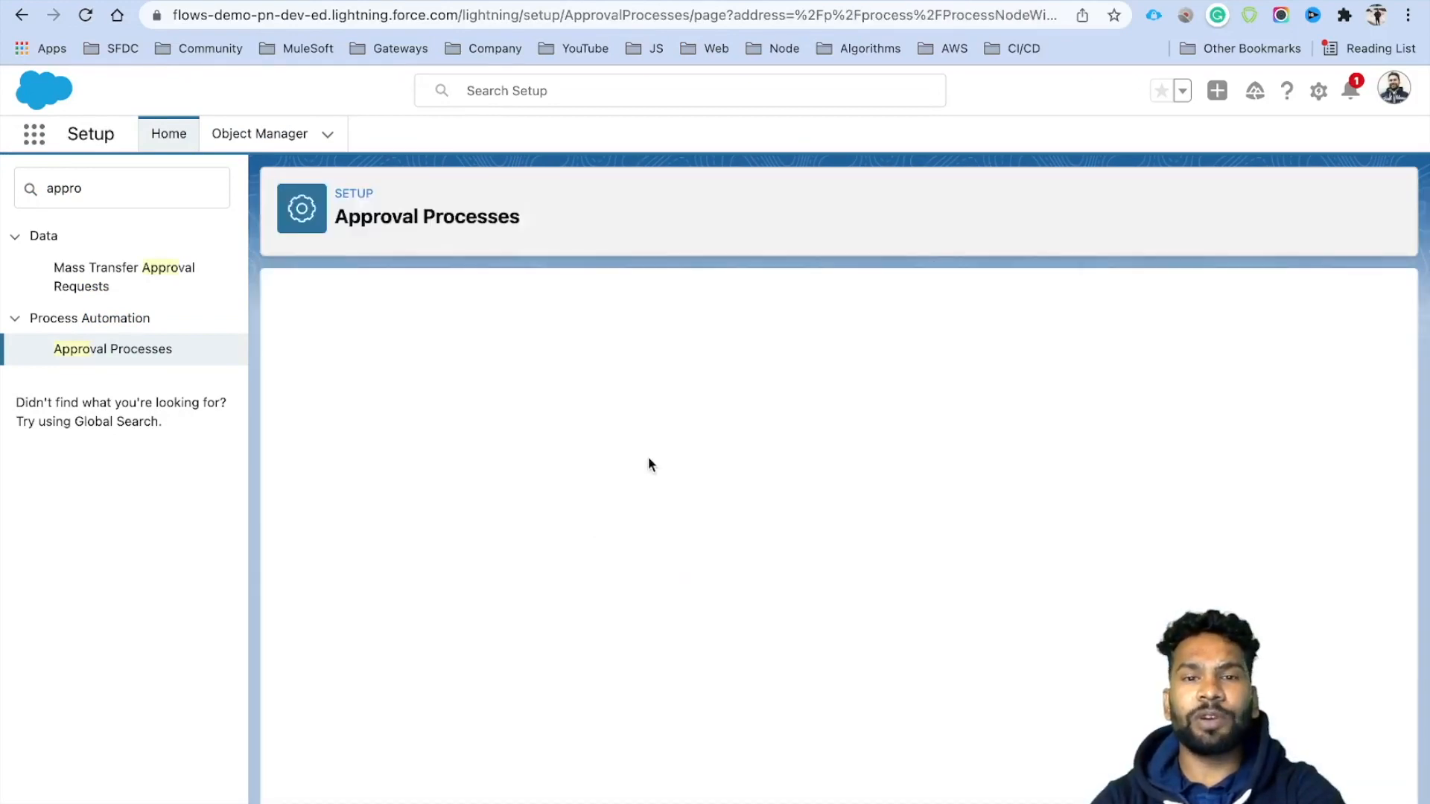
click(1337, 404)
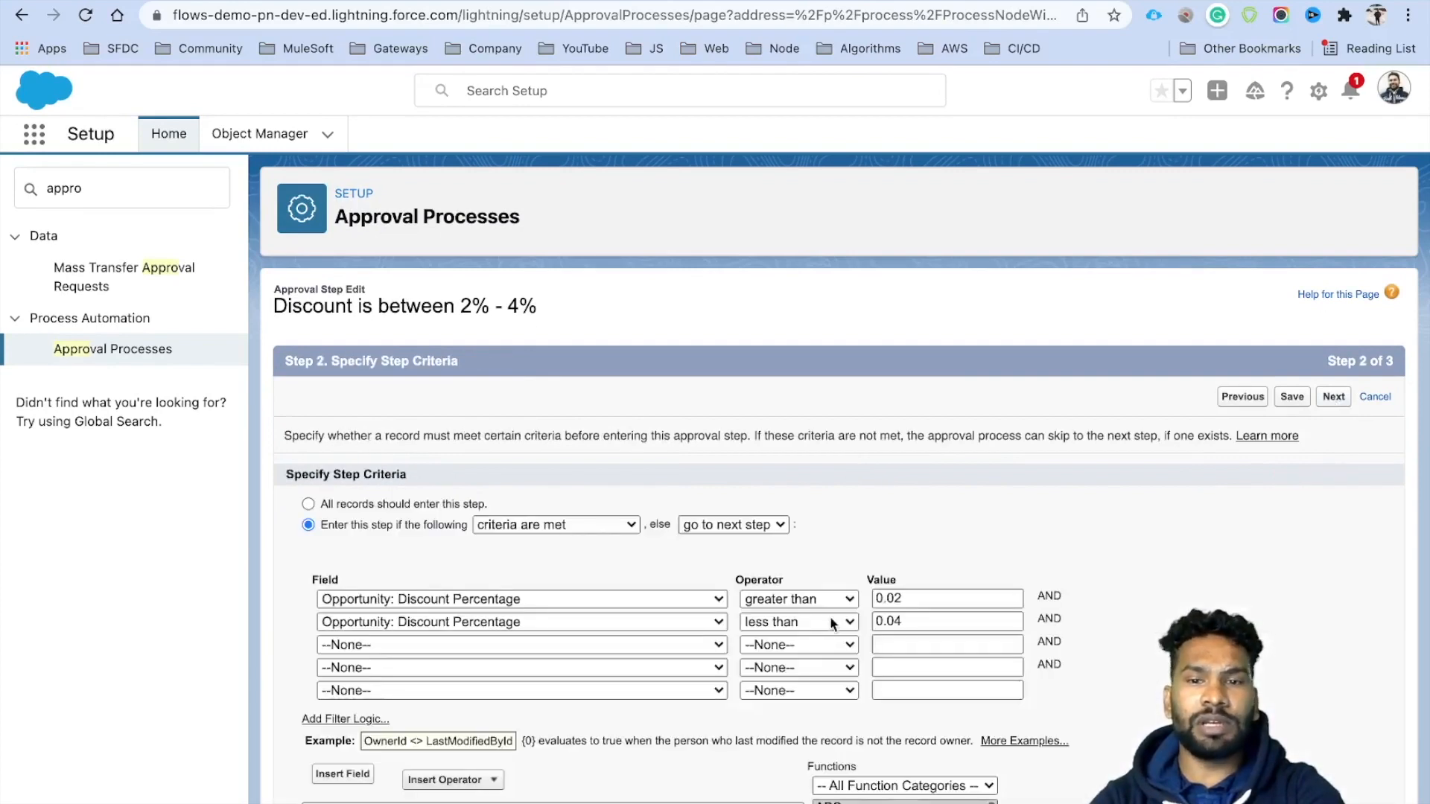
click(894, 598)
key(BackSpace)
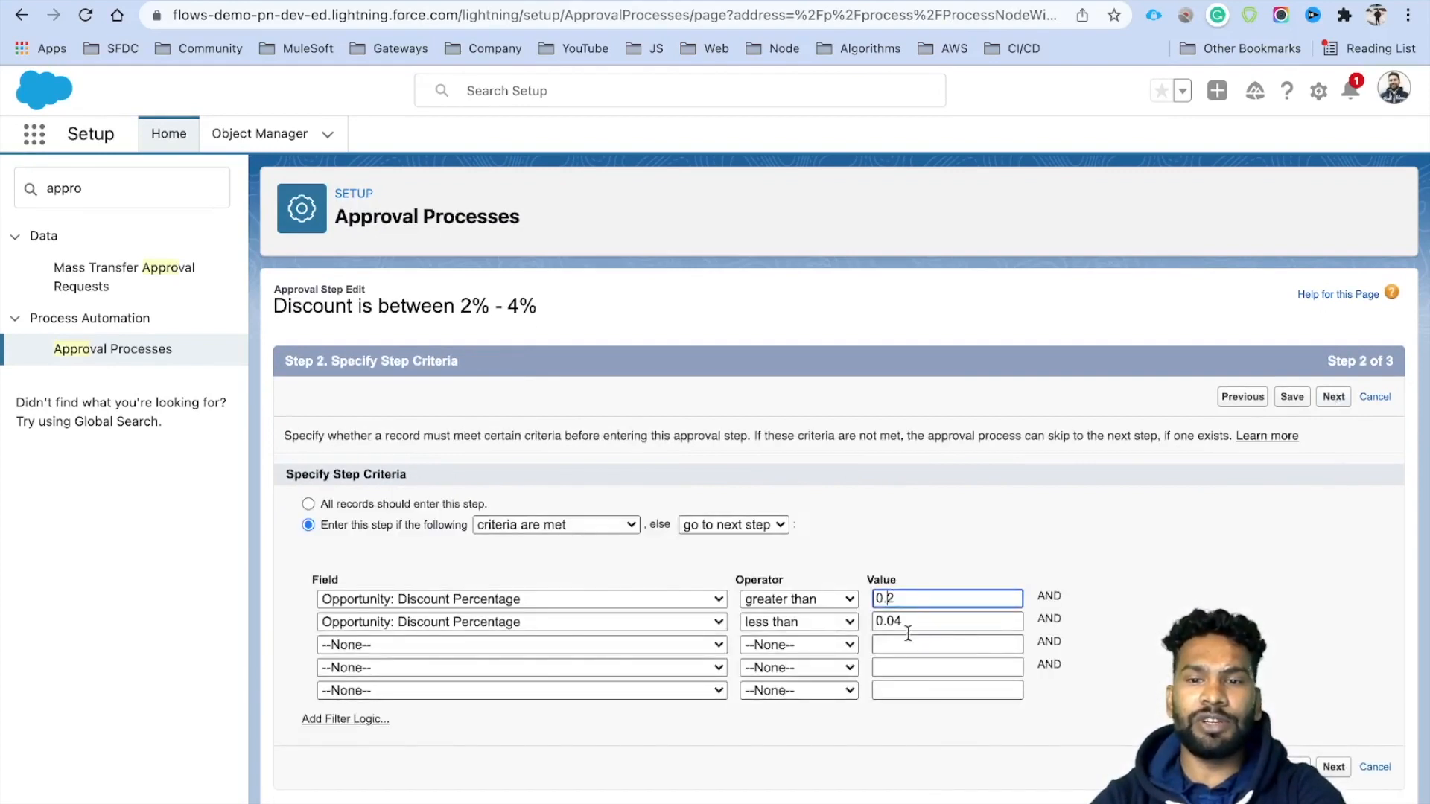
click(892, 618)
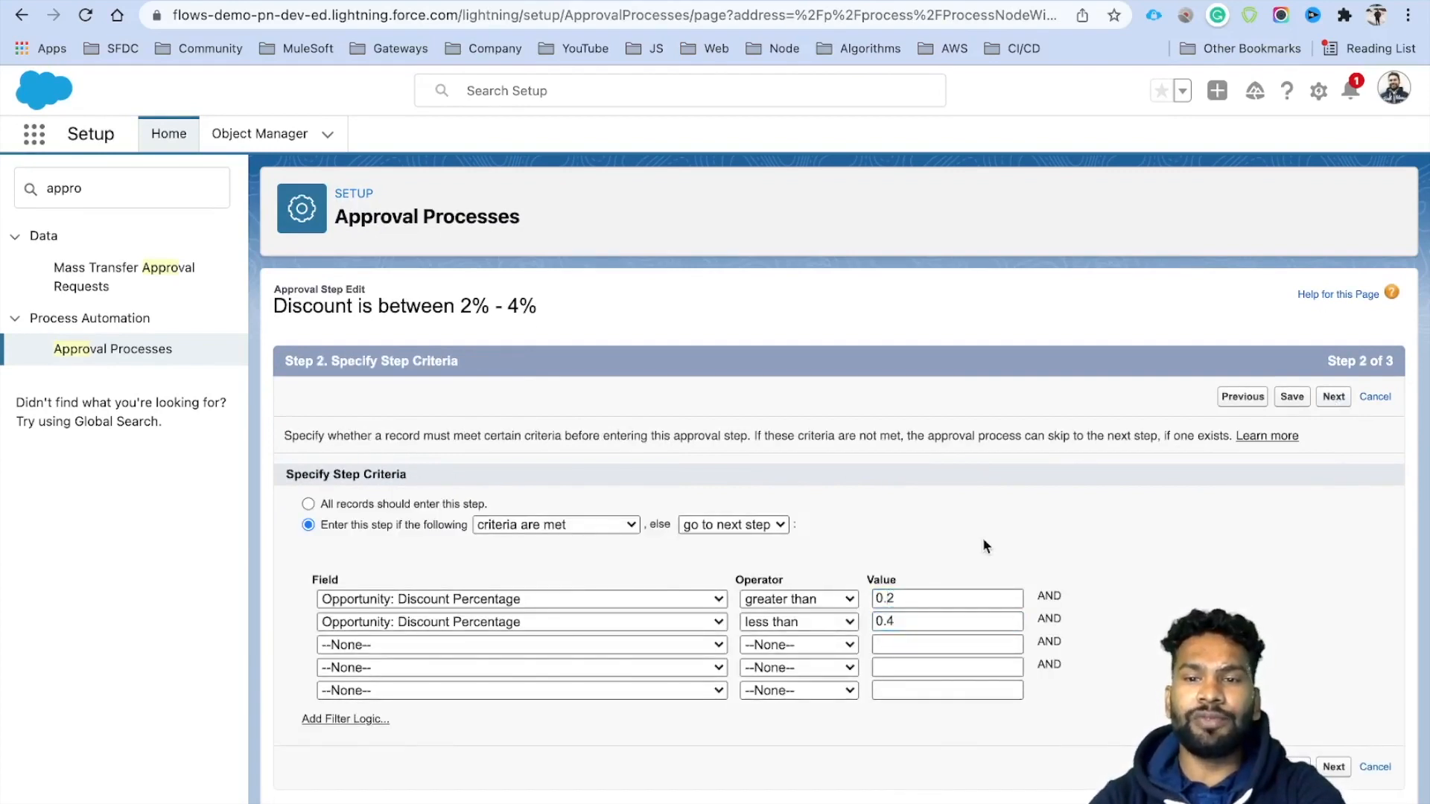
click(1292, 396)
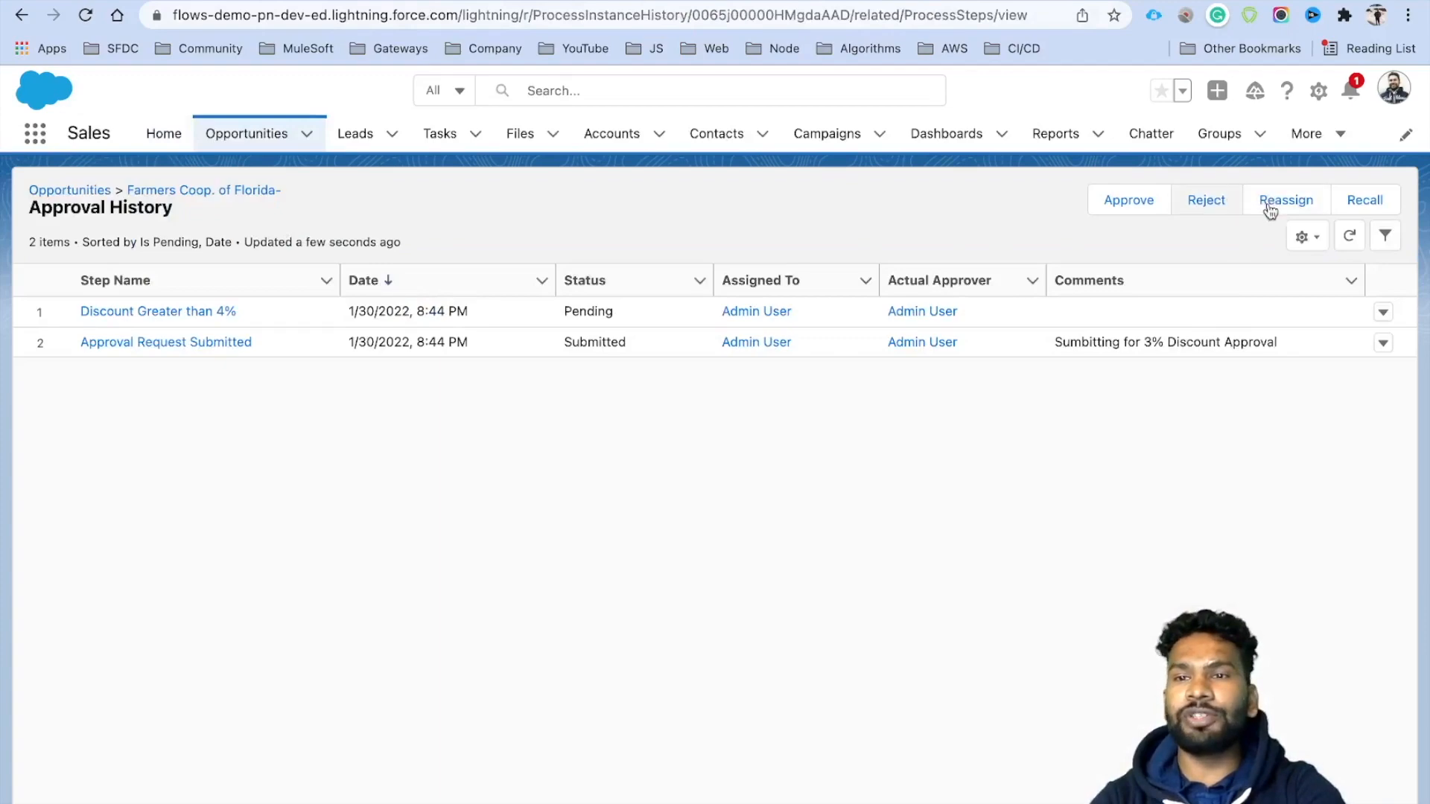
- Recall the opportunity's pending approval request from its Approval History without rejecting it
click(1208, 202)
click(905, 644)
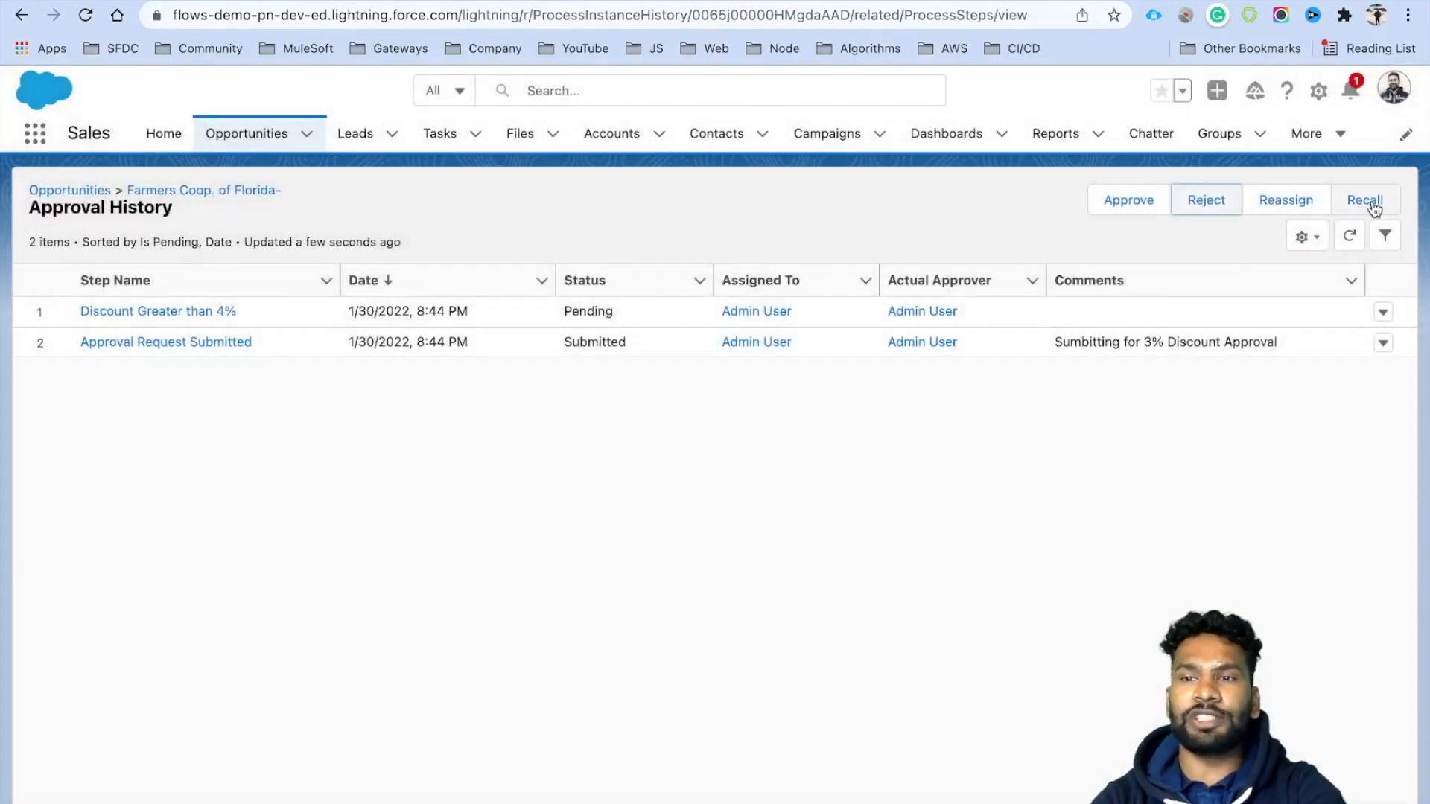
click(1372, 200)
click(977, 640)
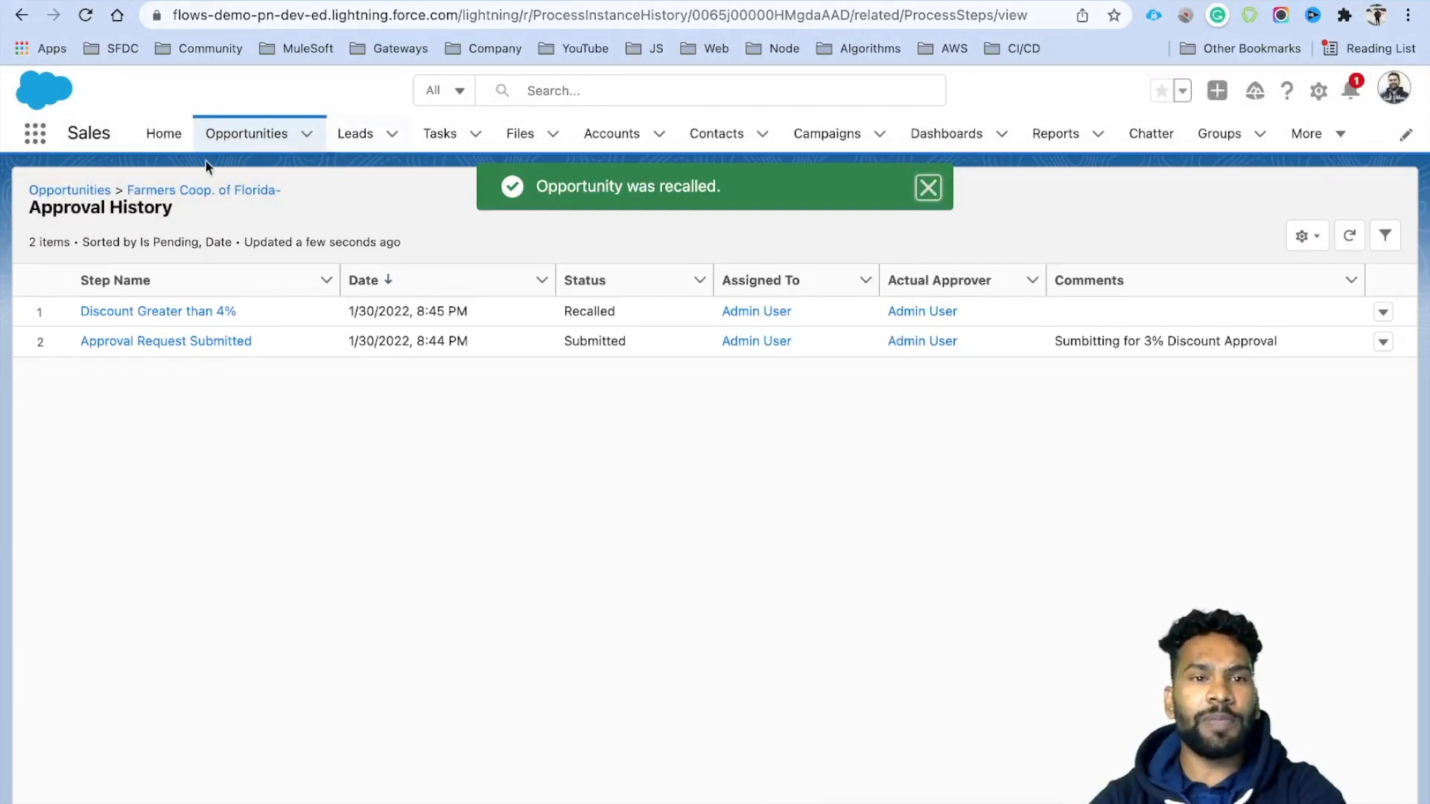
- Return to the Farmers Coop. of Florida- opportunity, review its discount details, and resubmit it for approval without a comment
click(177, 192)
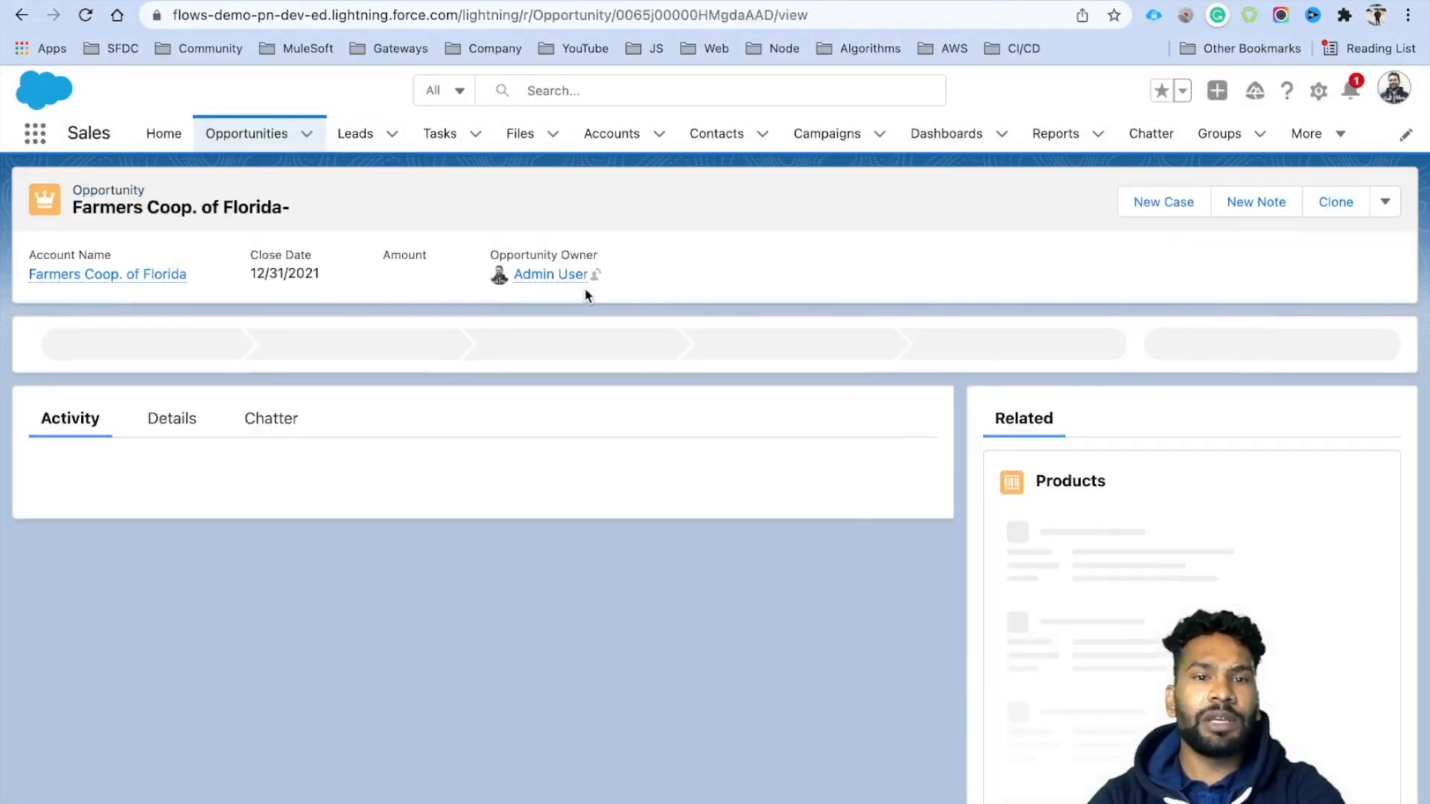
click(160, 425)
scroll(369, 641, down, 3)
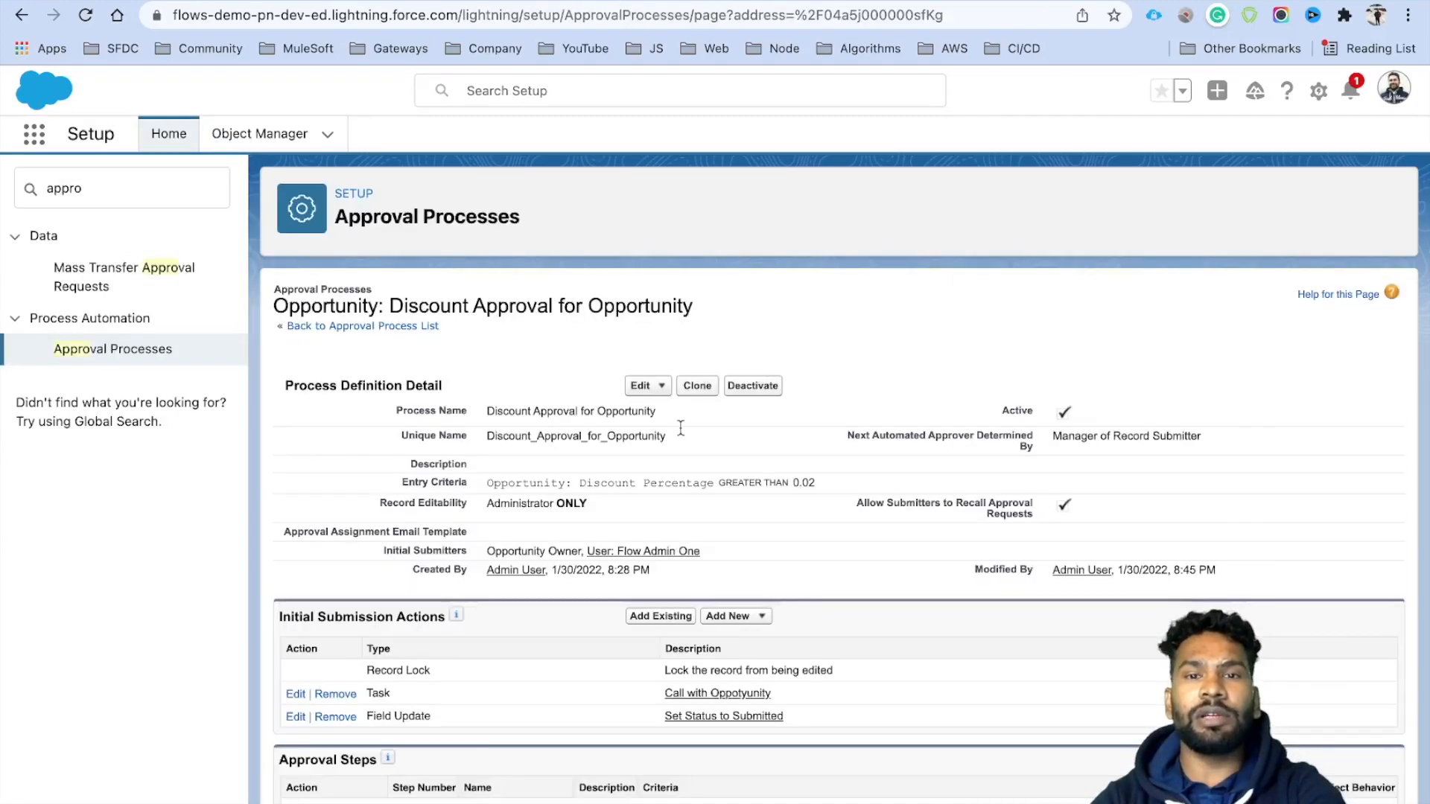
scroll(652, 539, down, 10)
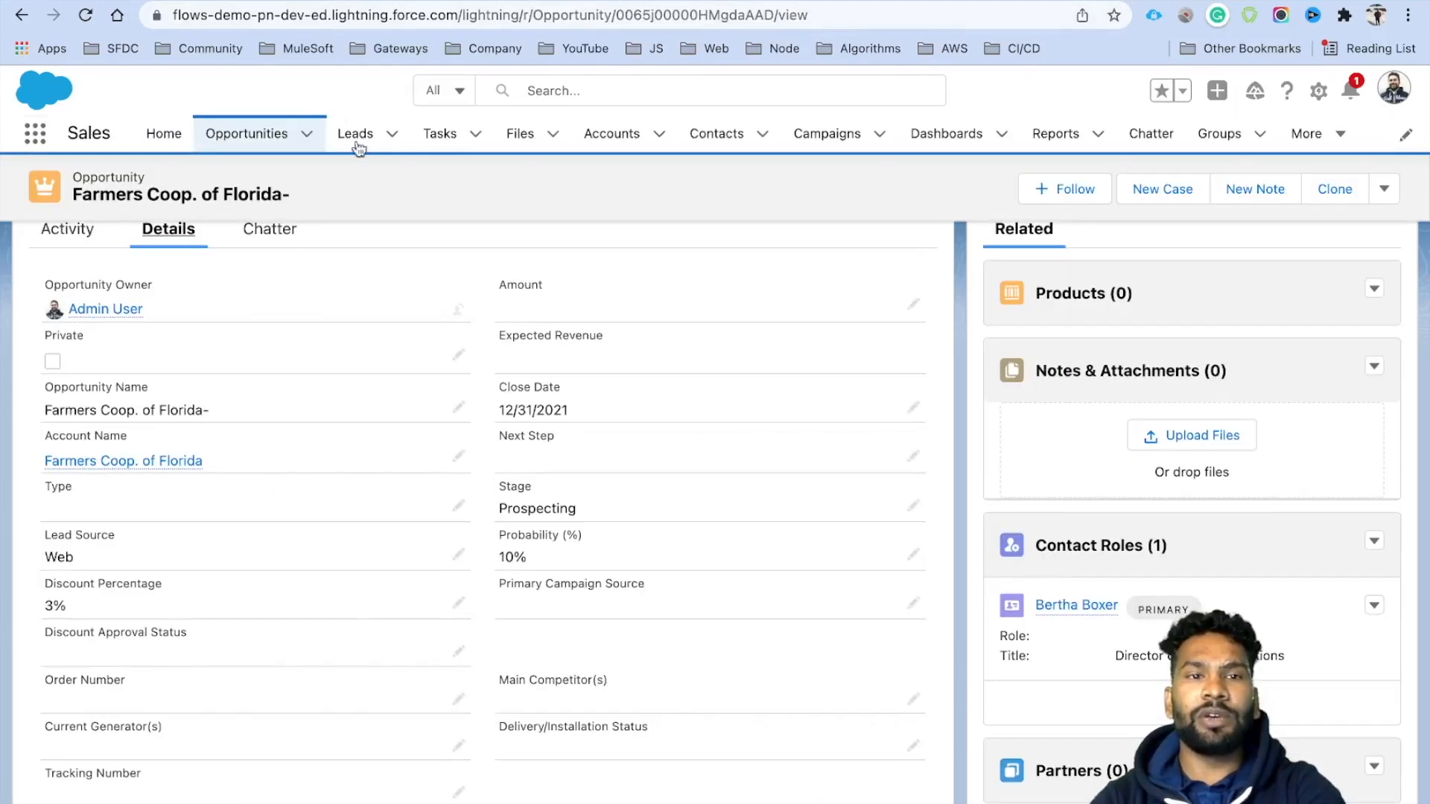
scroll(890, 412, up, 5)
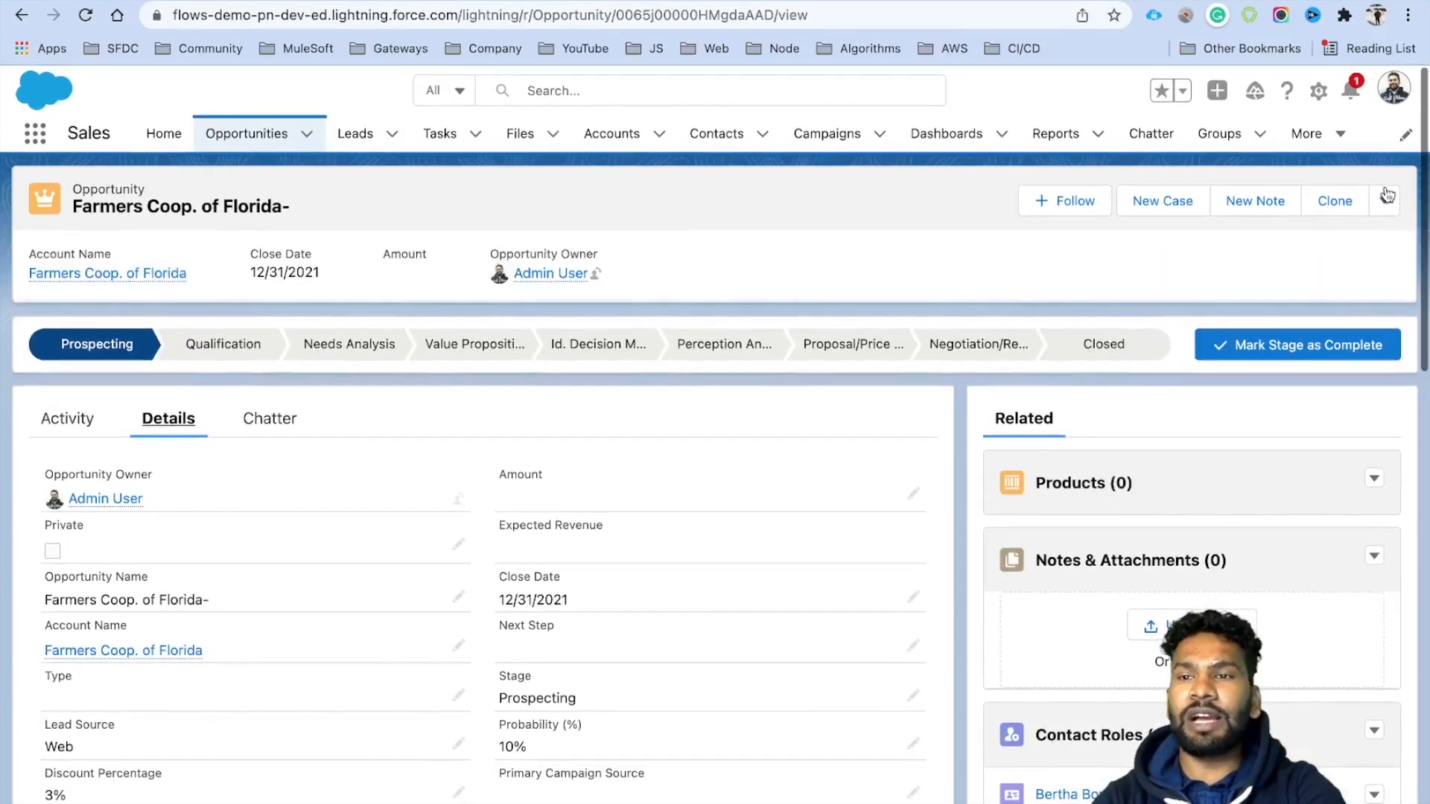
click(1383, 200)
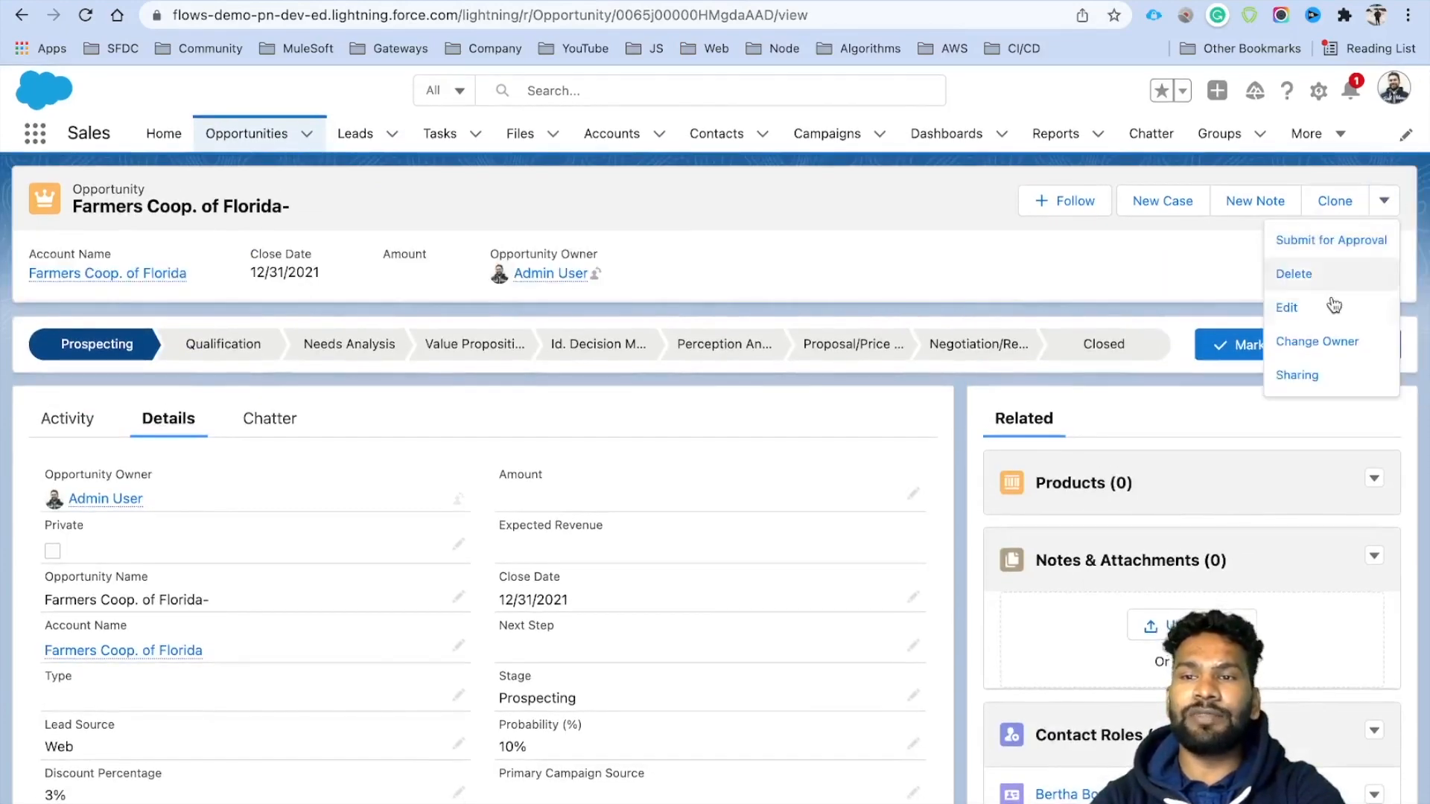
click(1331, 240)
click(984, 639)
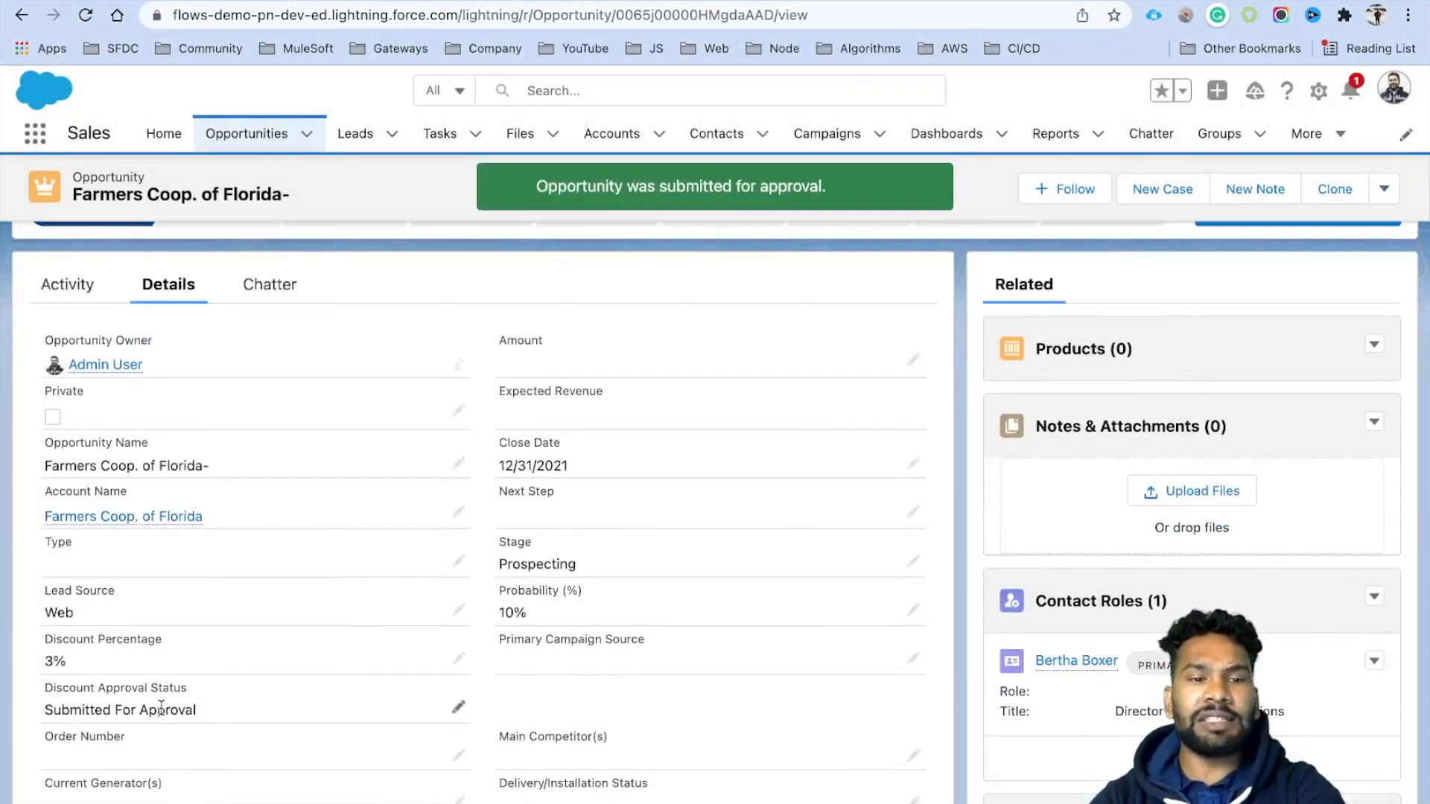
- Open the pending request from the opportunity's Approval History and compare its routing with the first approval step's criteria in setup
scroll(762, 609, down, 10)
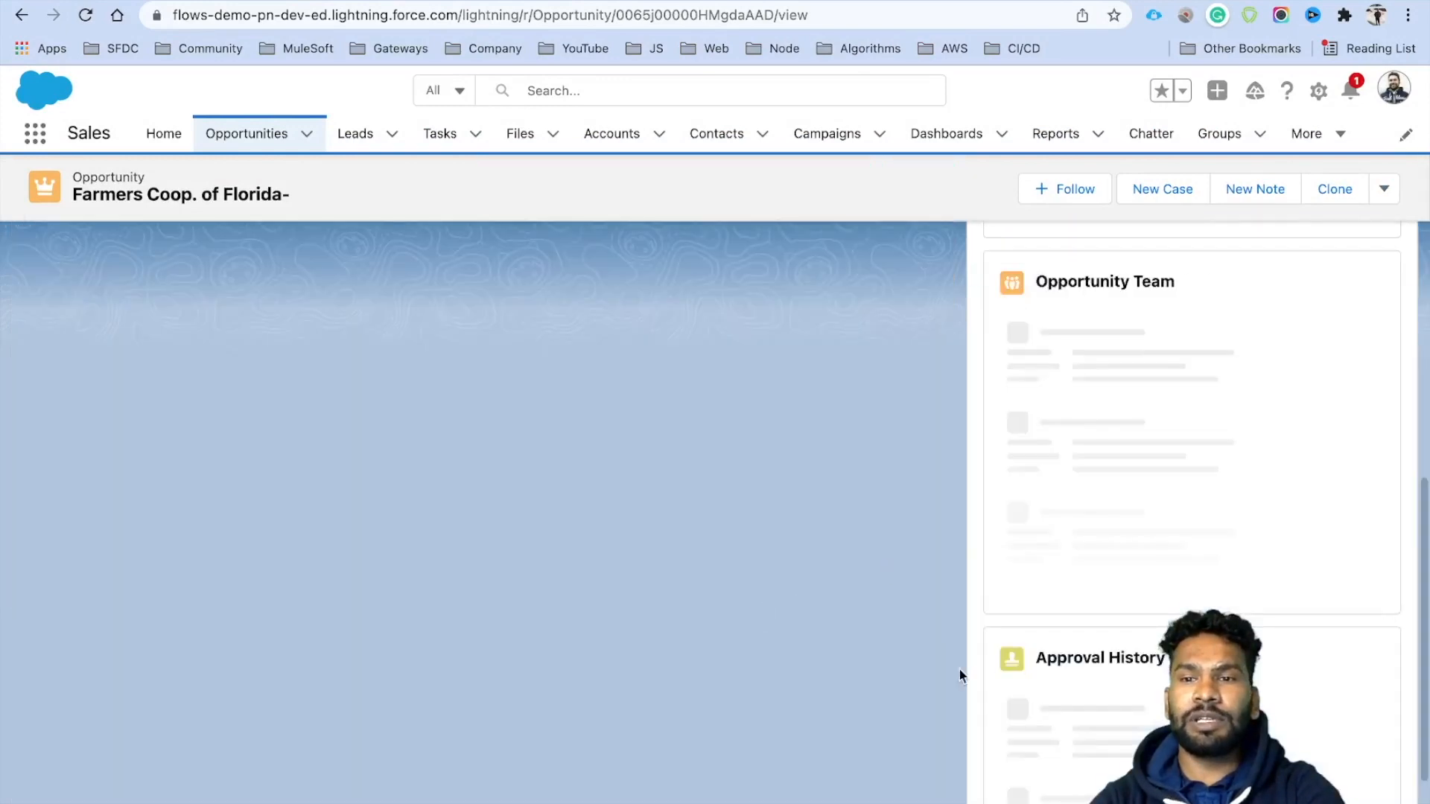
scroll(1094, 547, down, 4)
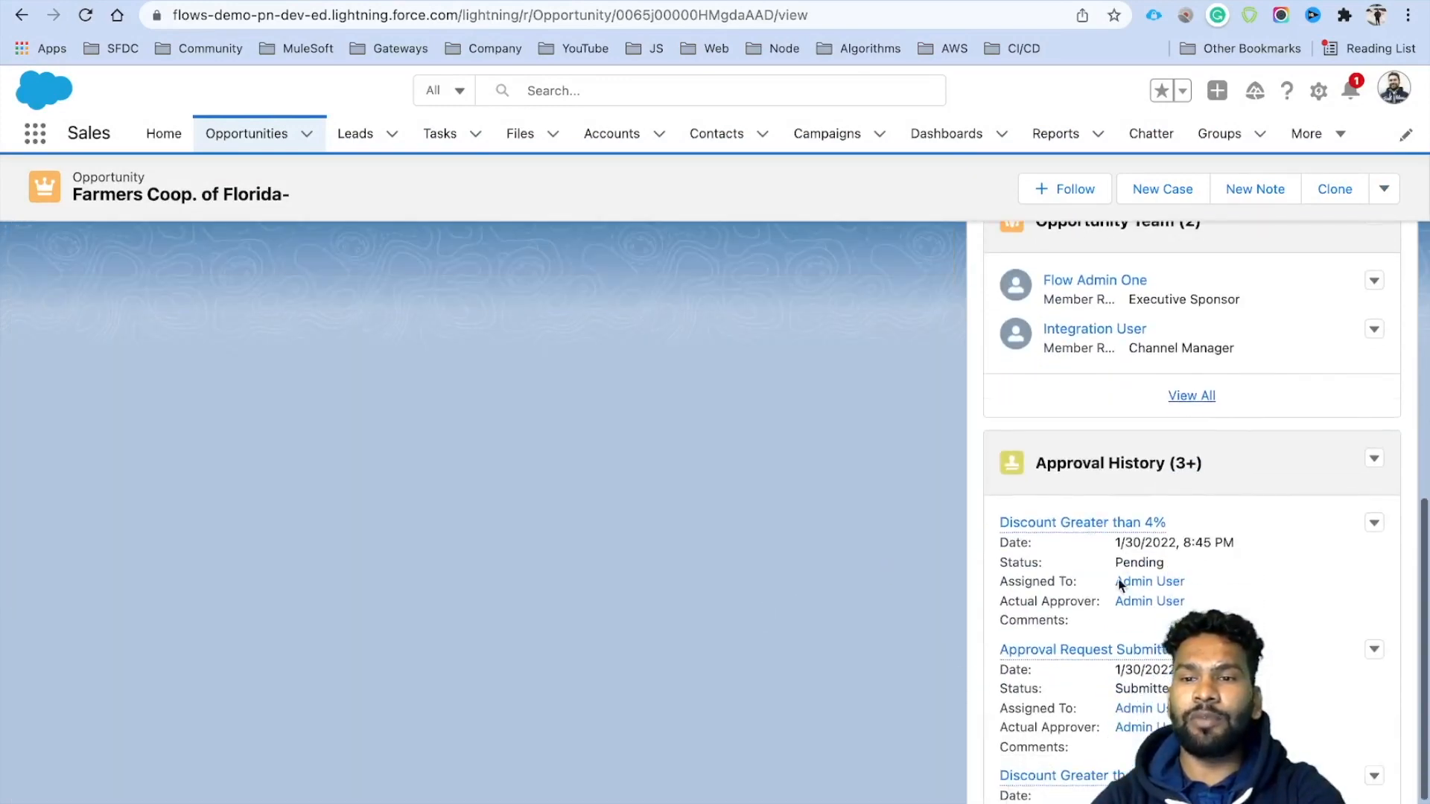
scroll(1180, 546, down, 1)
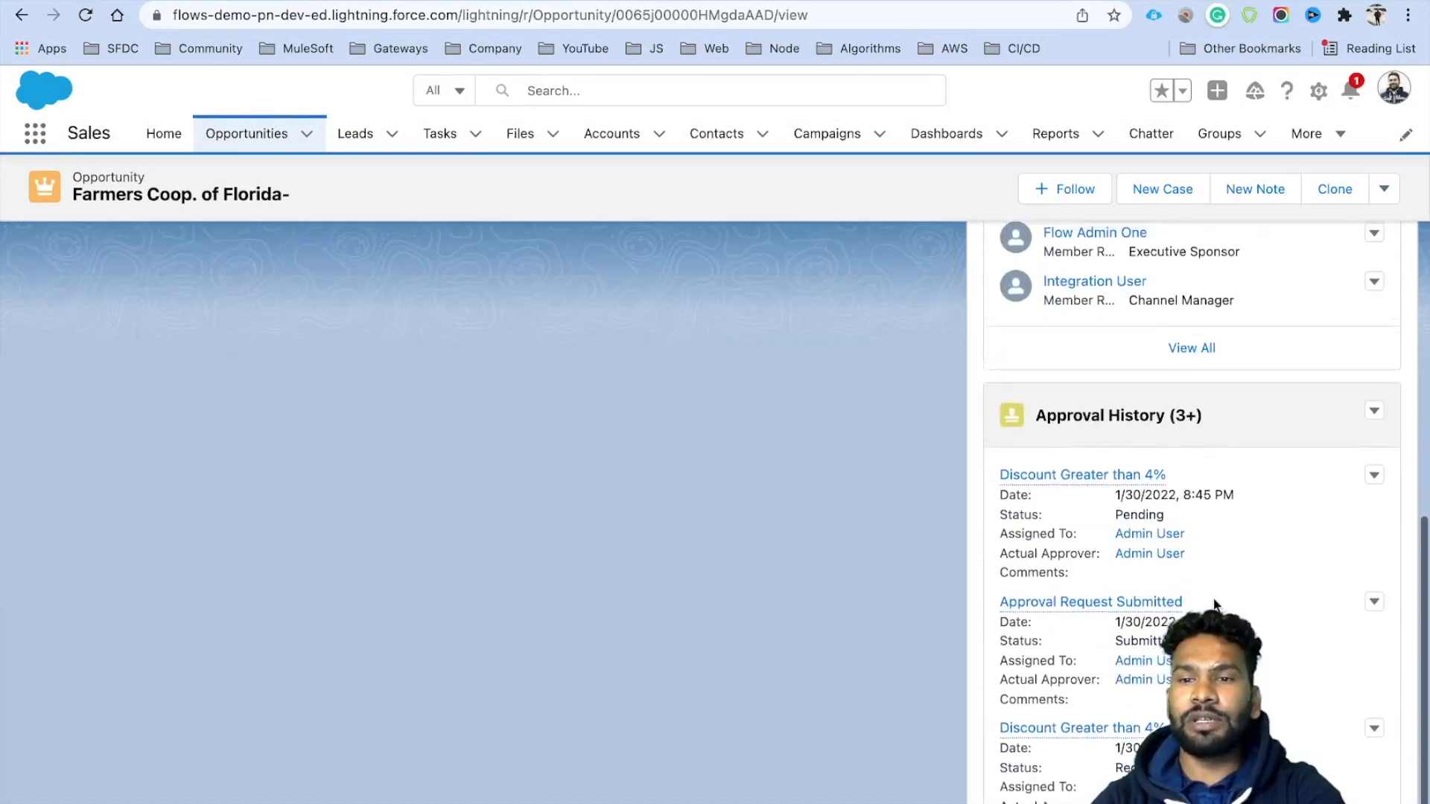
click(1070, 464)
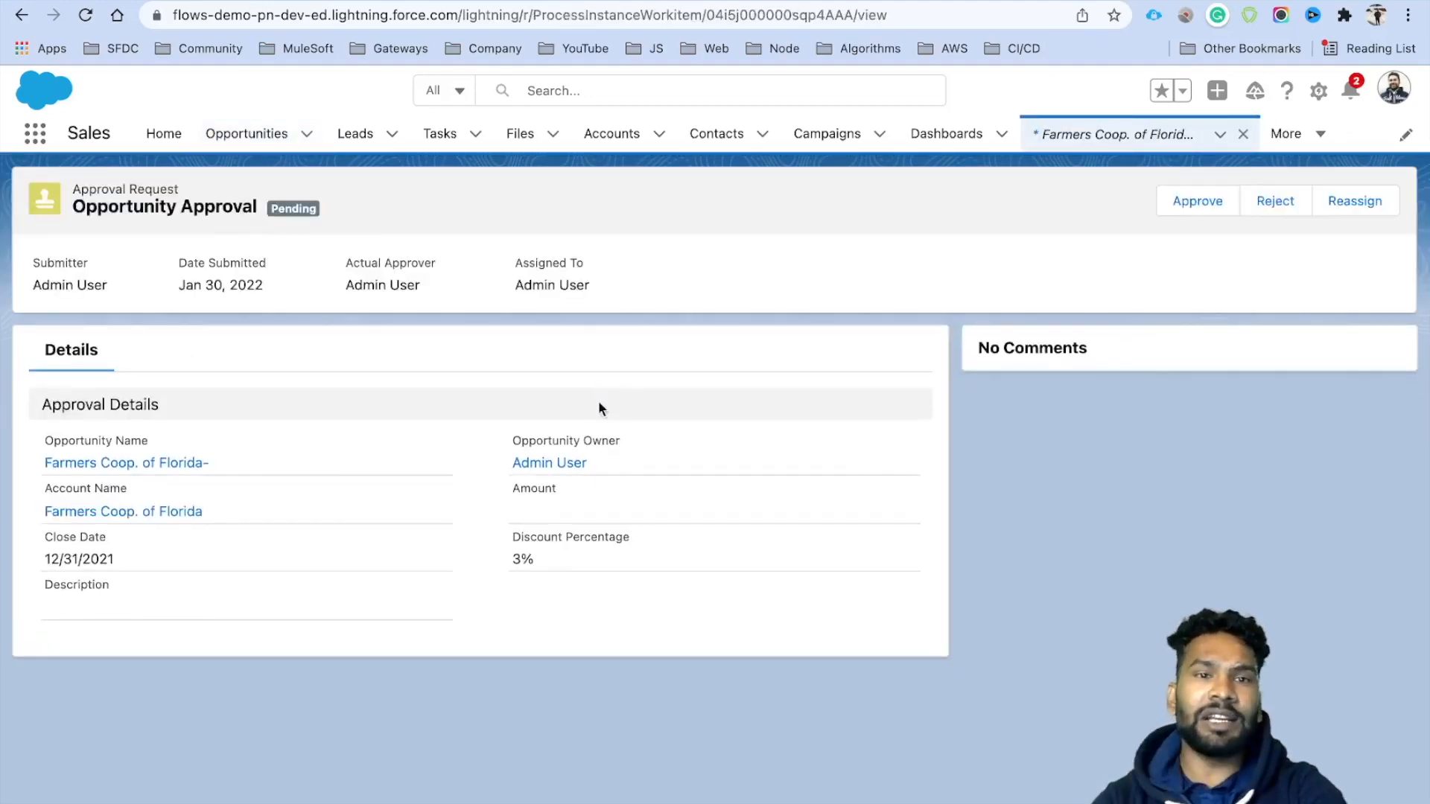
click(578, 1)
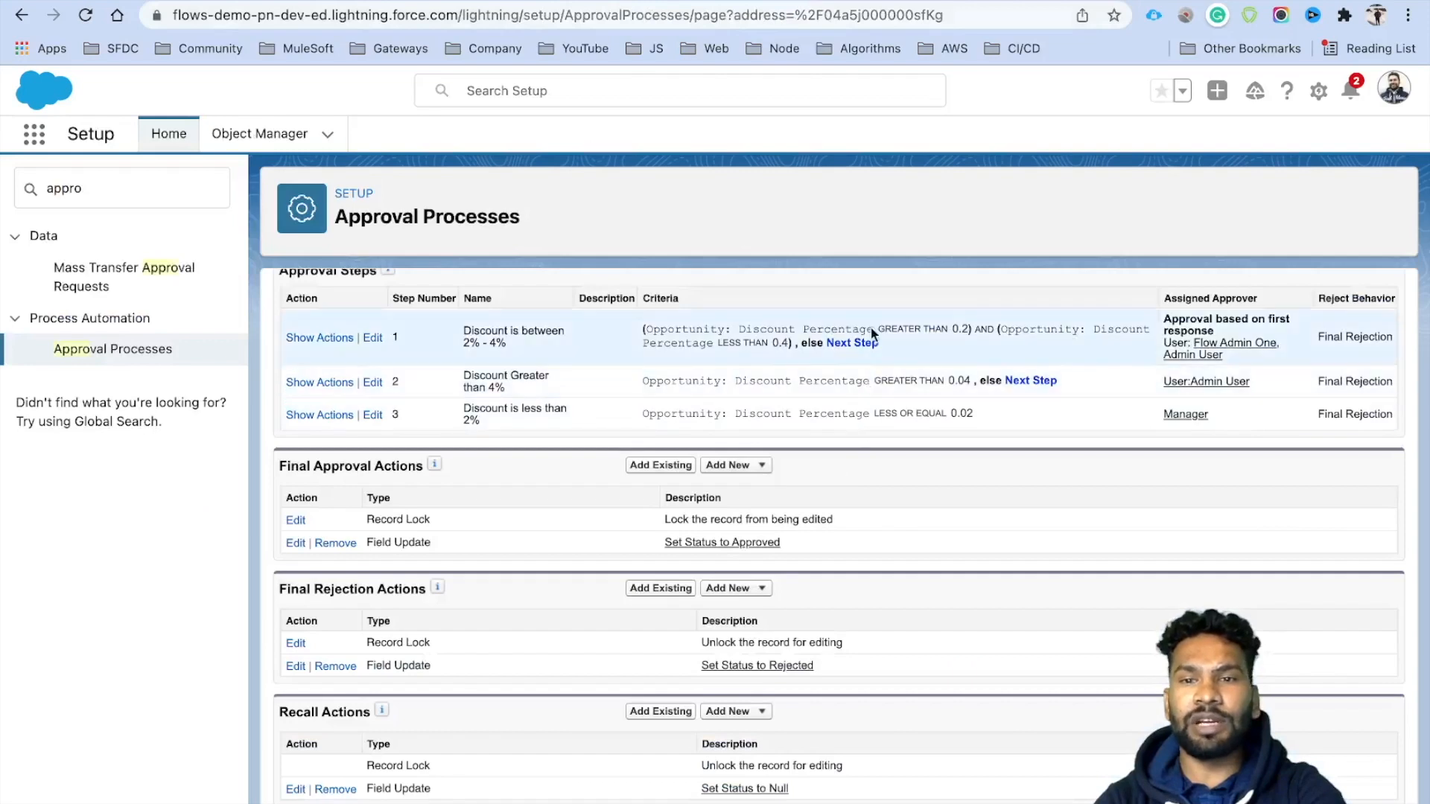
drag(793, 344, 626, 321)
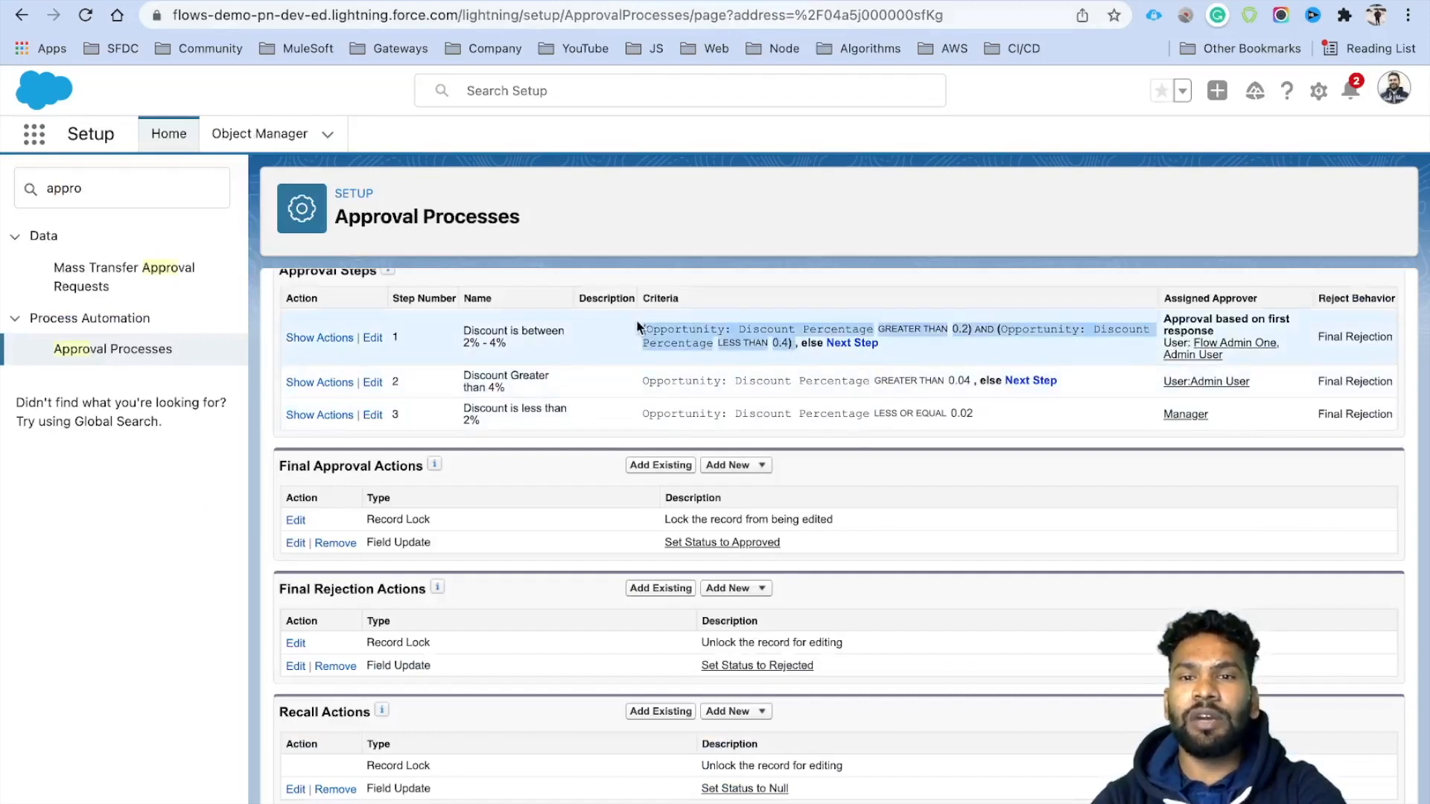
click(728, 365)
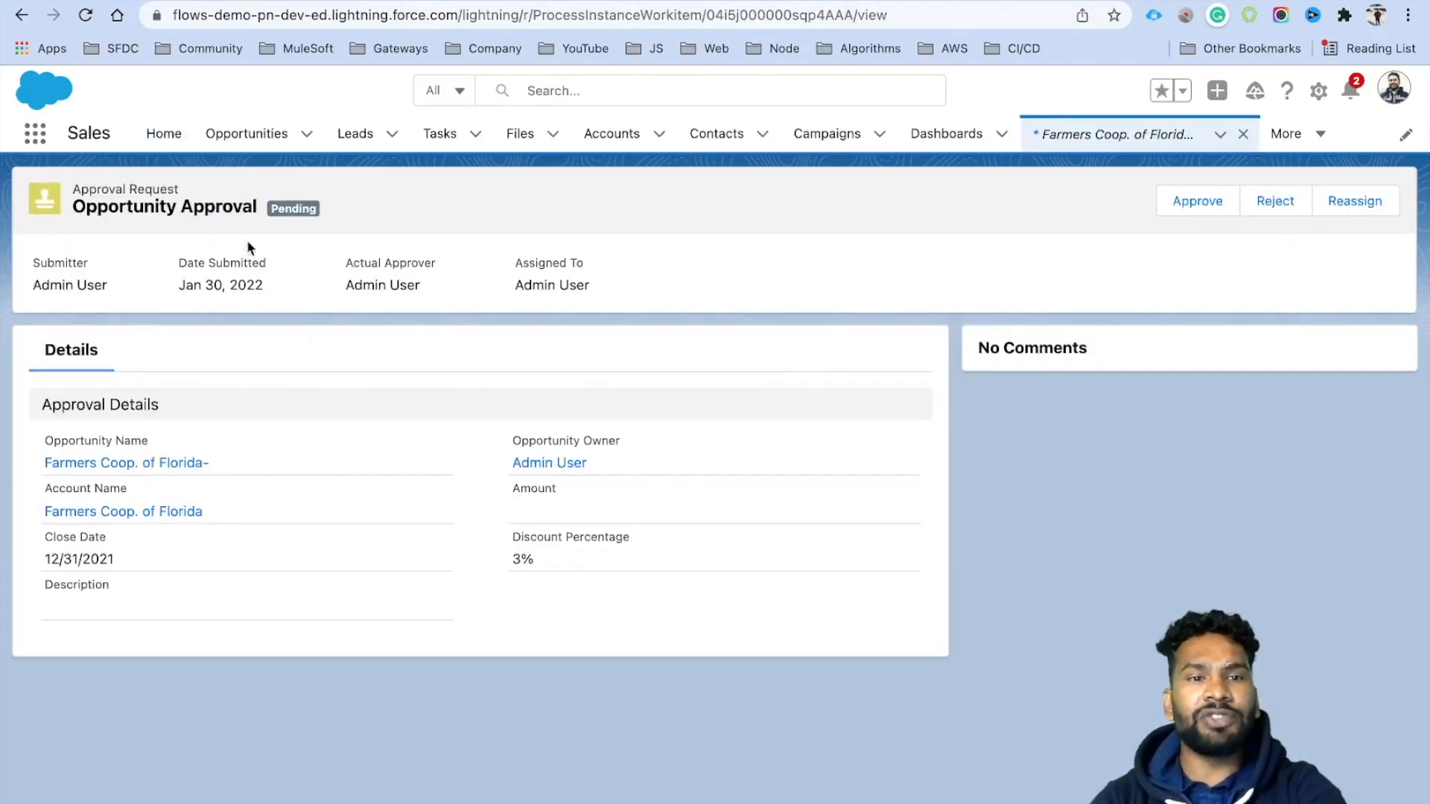
- Approve the pending opportunity approval request with the comment "Approved"
click(1205, 202)
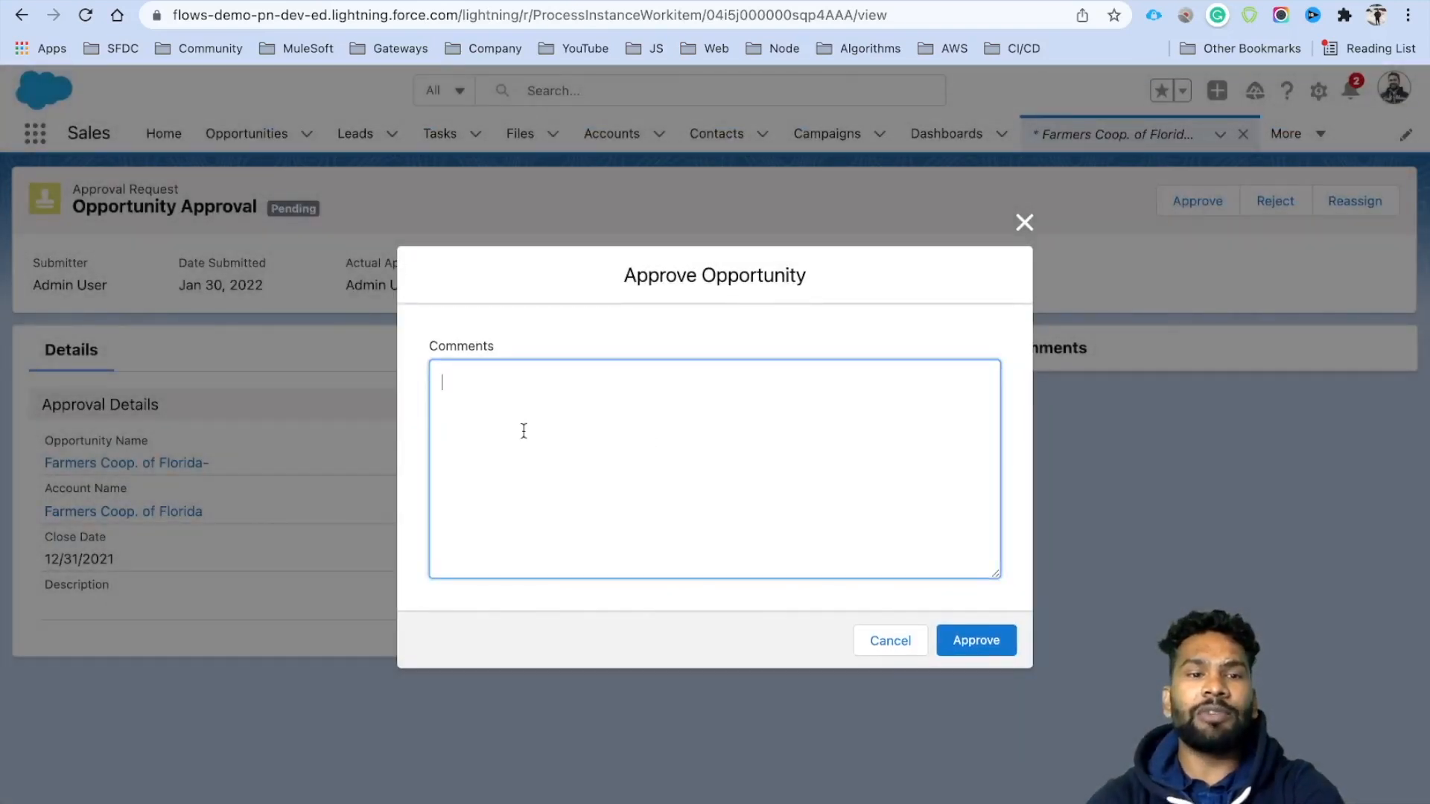
text(Approved)
click(965, 648)
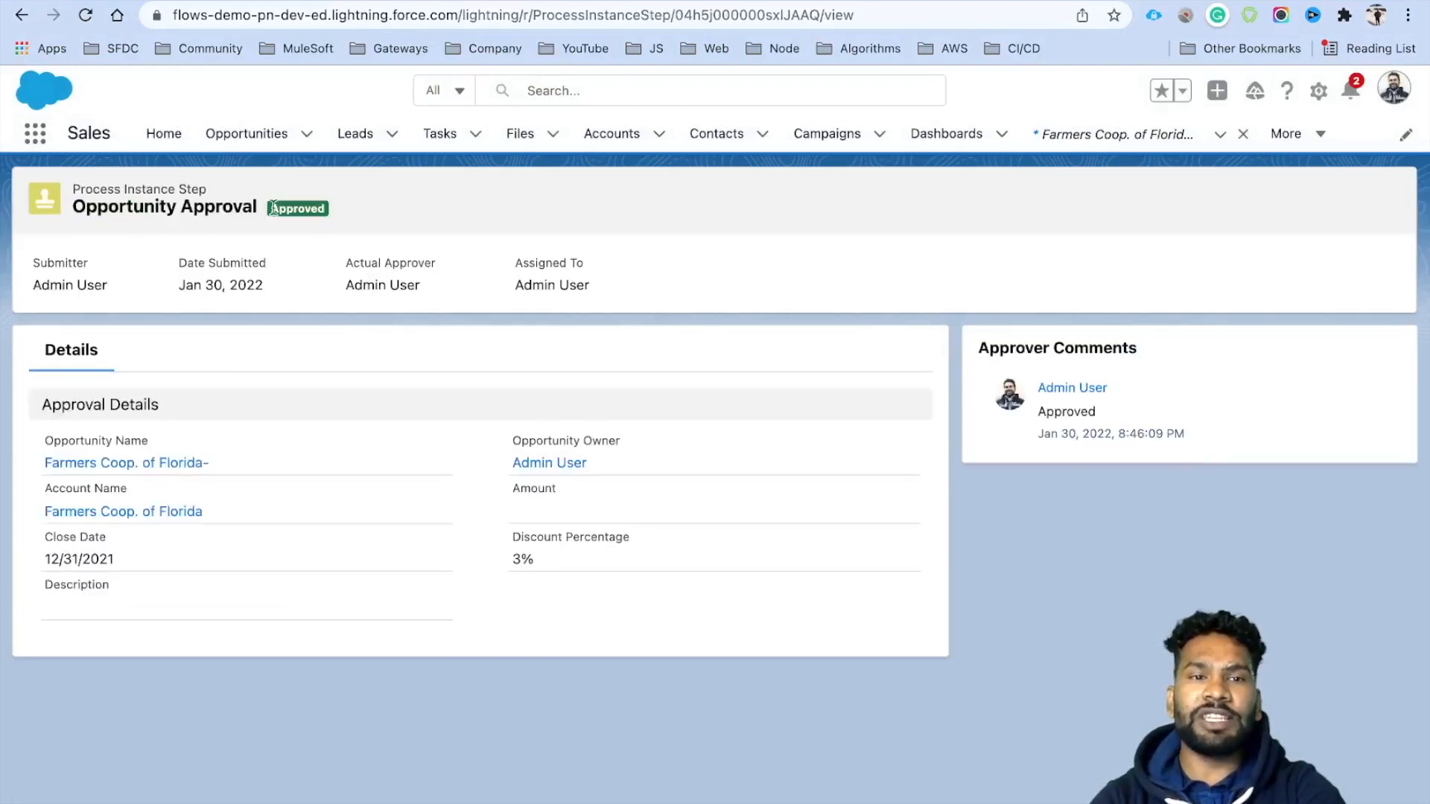
- Return to the opportunity and check its Discount Approval Status in the details and the tasks in its activity timeline
click(136, 465)
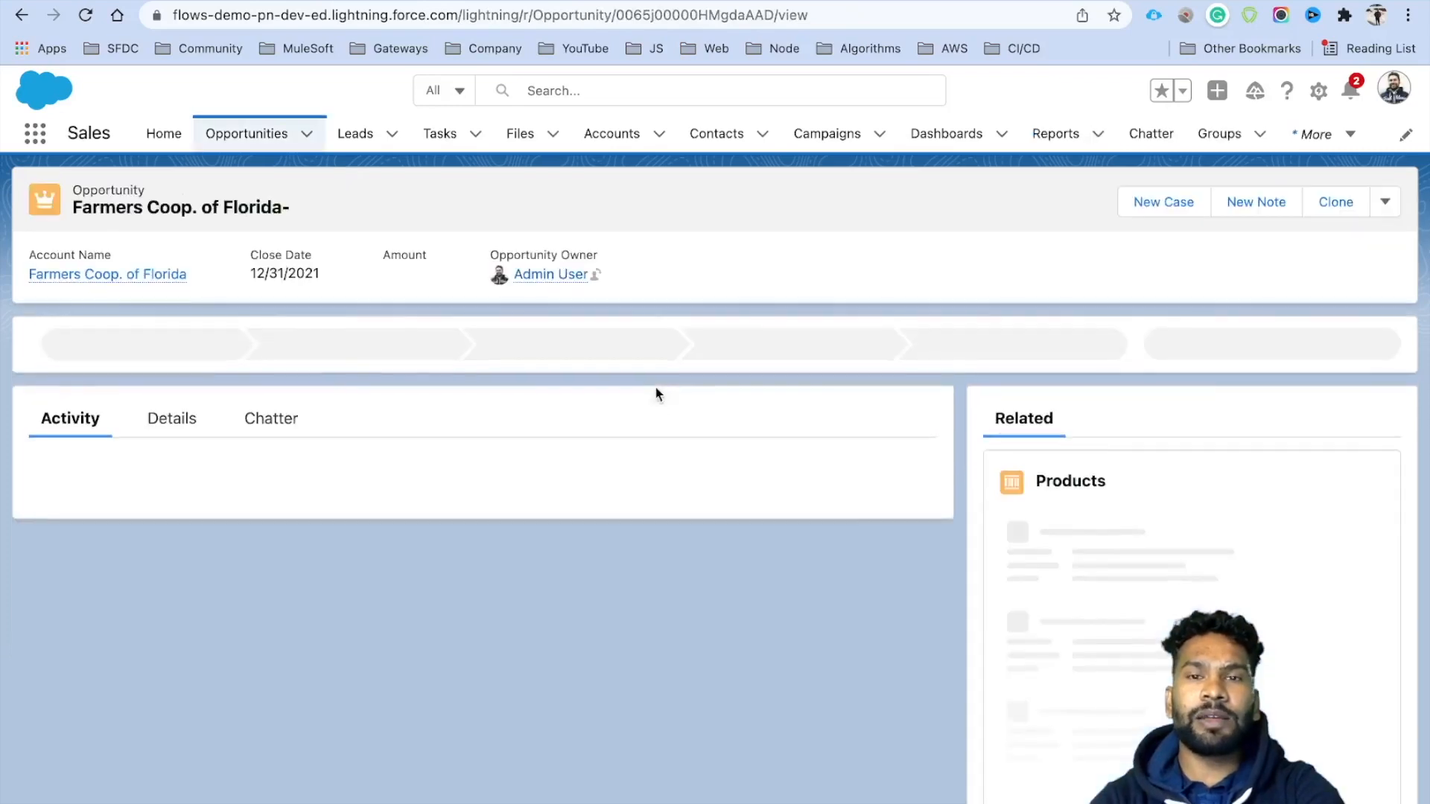
click(181, 436)
scroll(418, 573, down, 5)
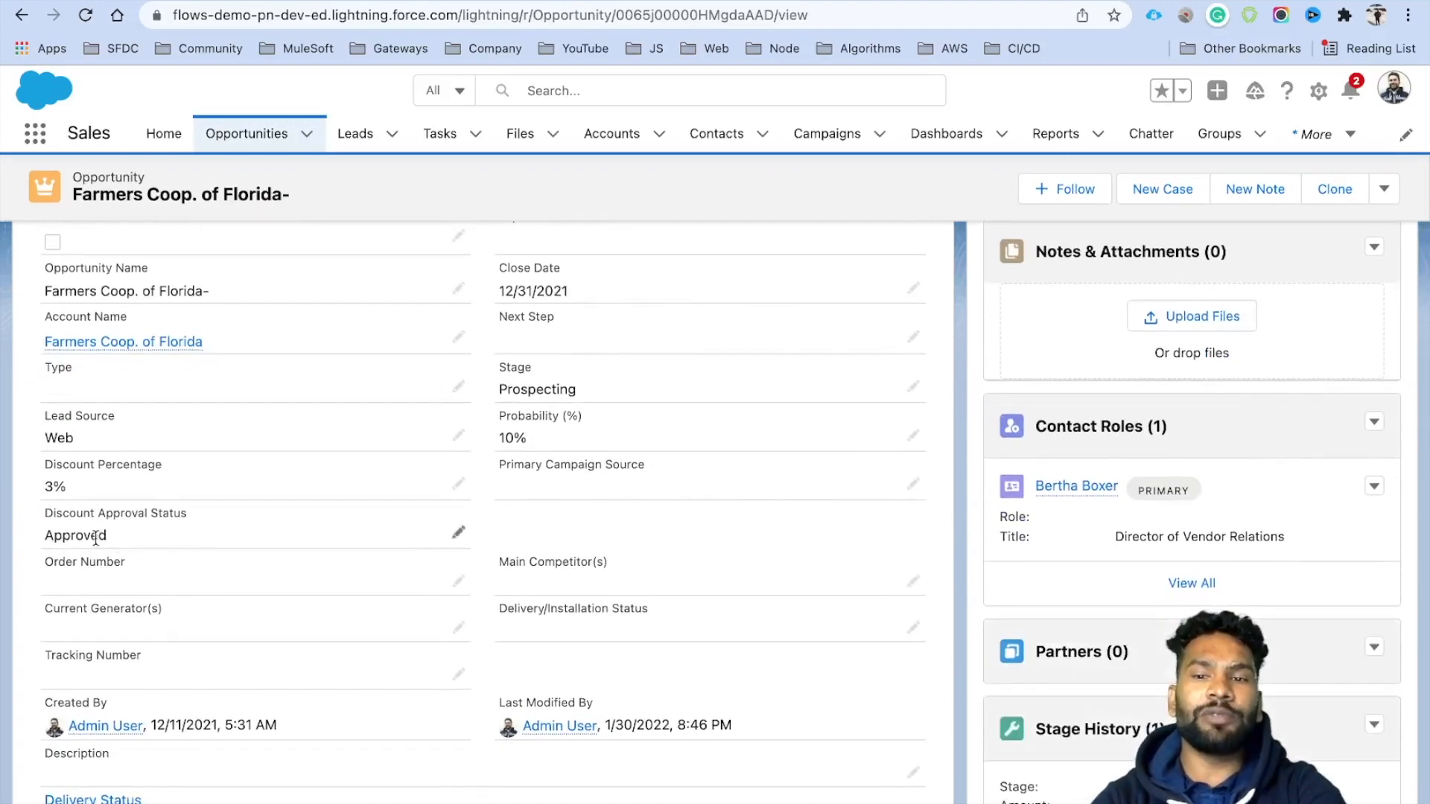
scroll(95, 538, up, 5)
click(88, 430)
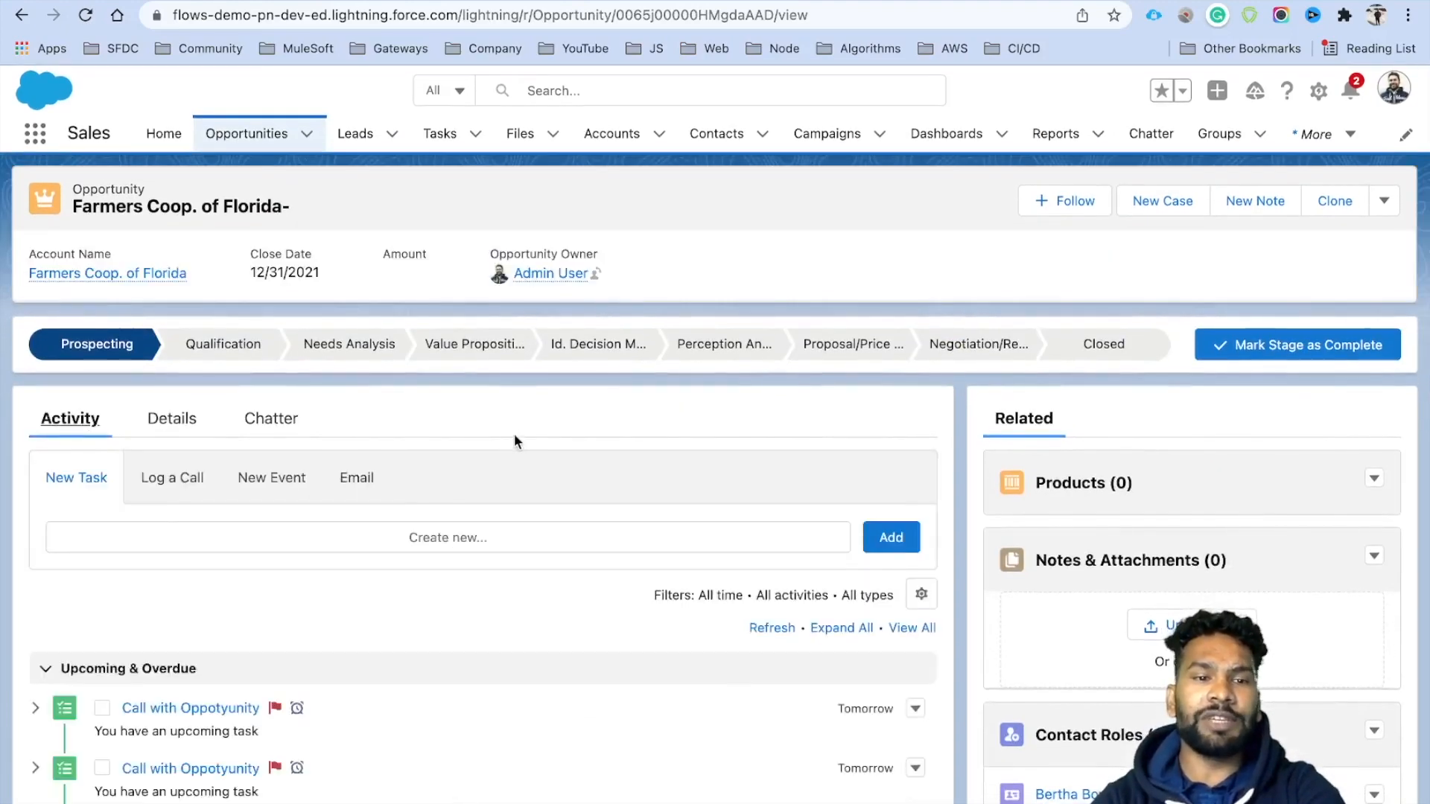
scroll(513, 433, down, 2)
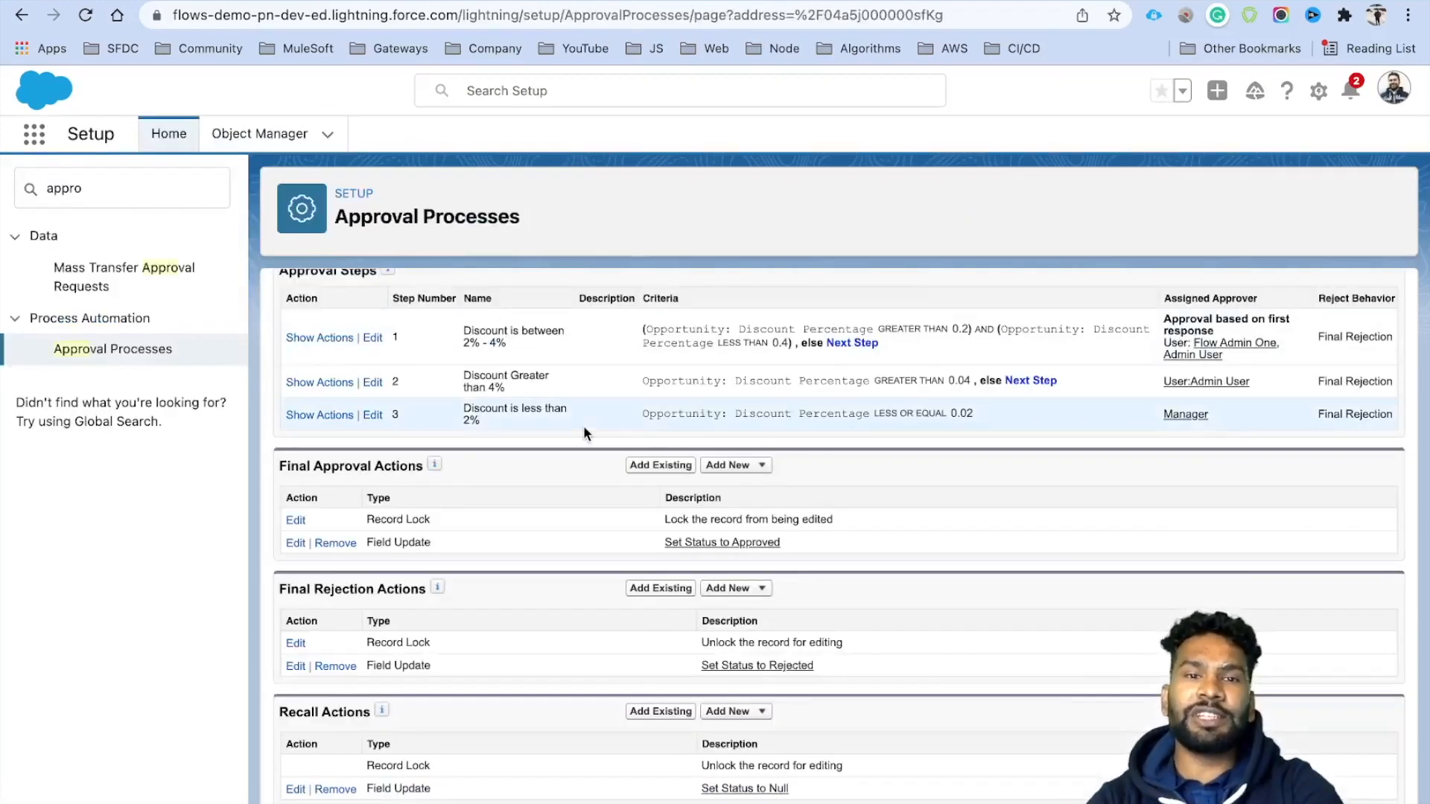
- Review the criteria of the "Discount is between 2% - 4%" step in the approval process setup
scroll(583, 426, up, 1)
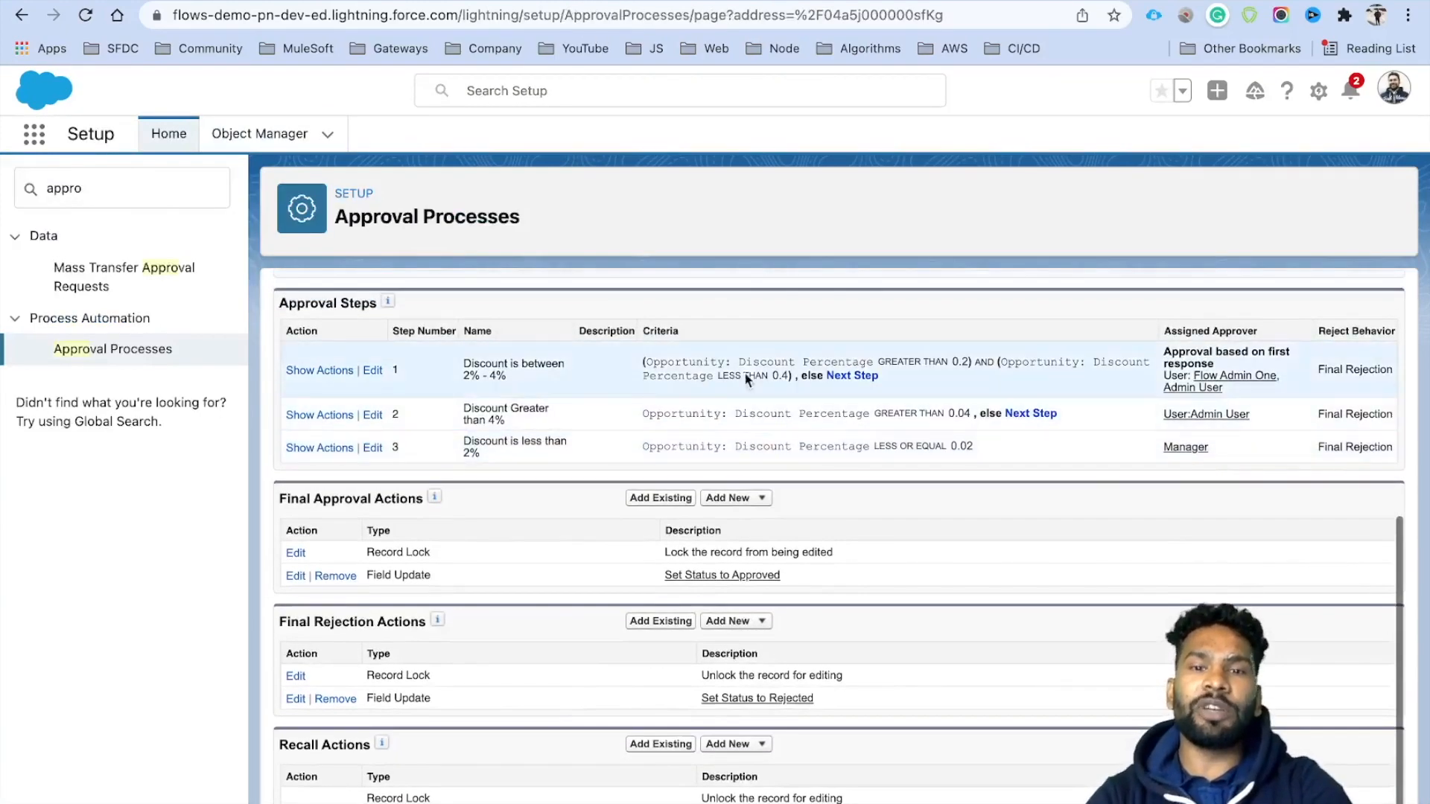
drag(866, 368, 894, 377)
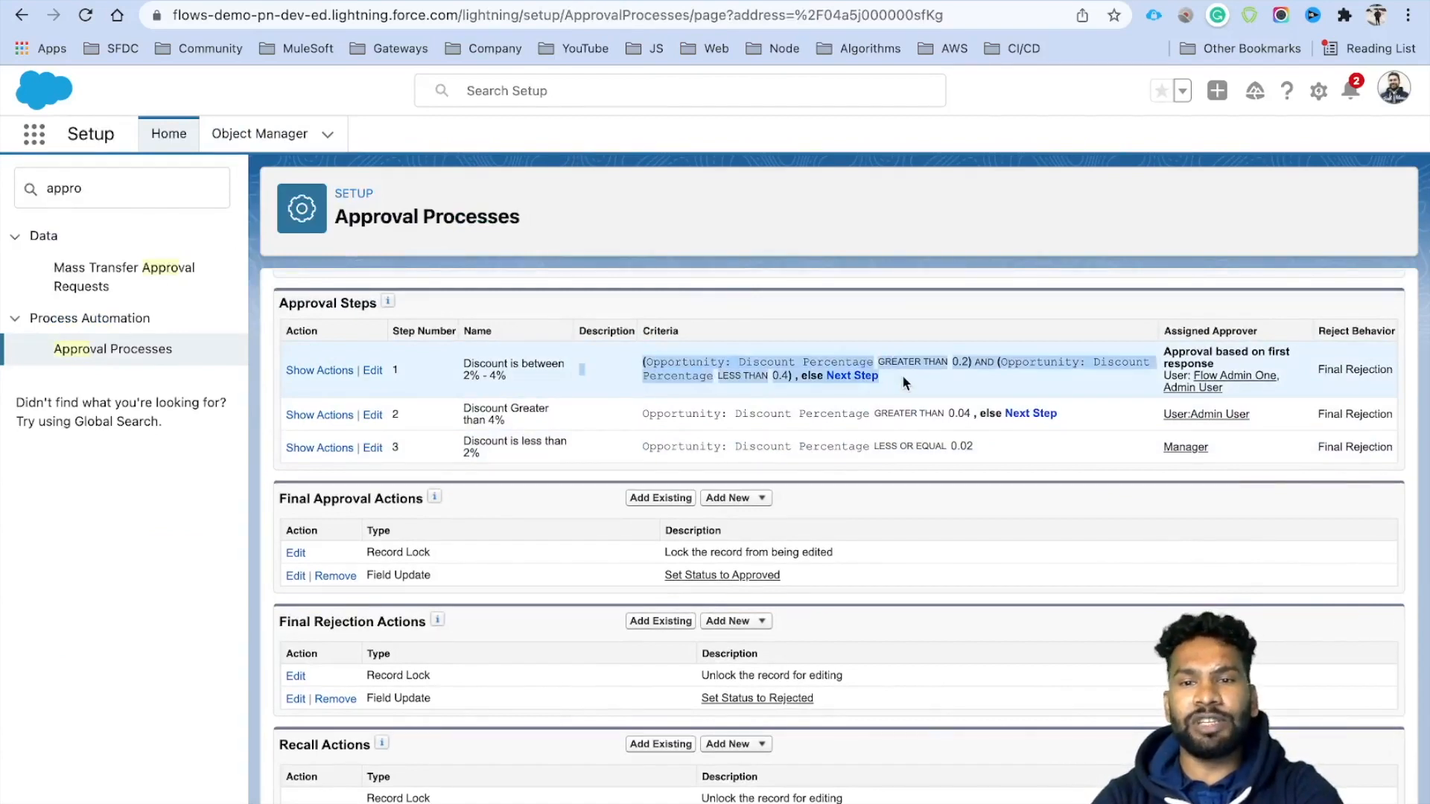
click(886, 382)
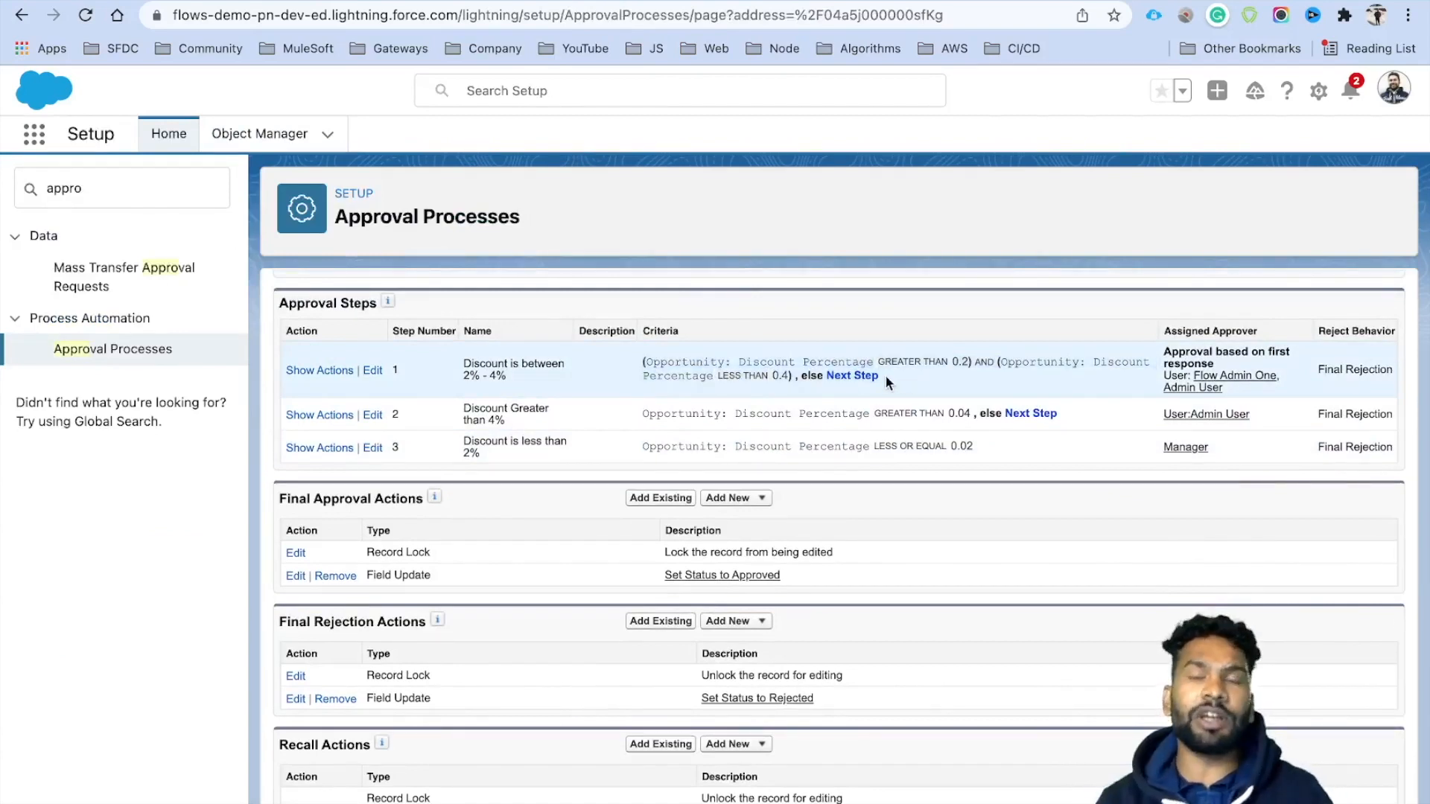